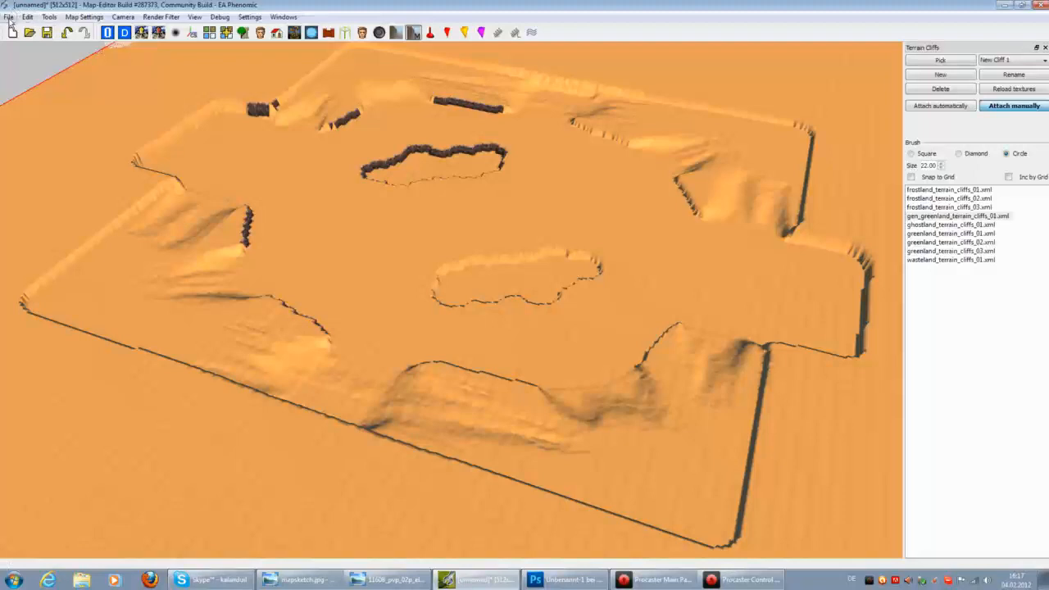
# Save the unnamed map under the file name "New PvP Map.map" in the BattleForge Map folder
pyautogui.click(36, 71)
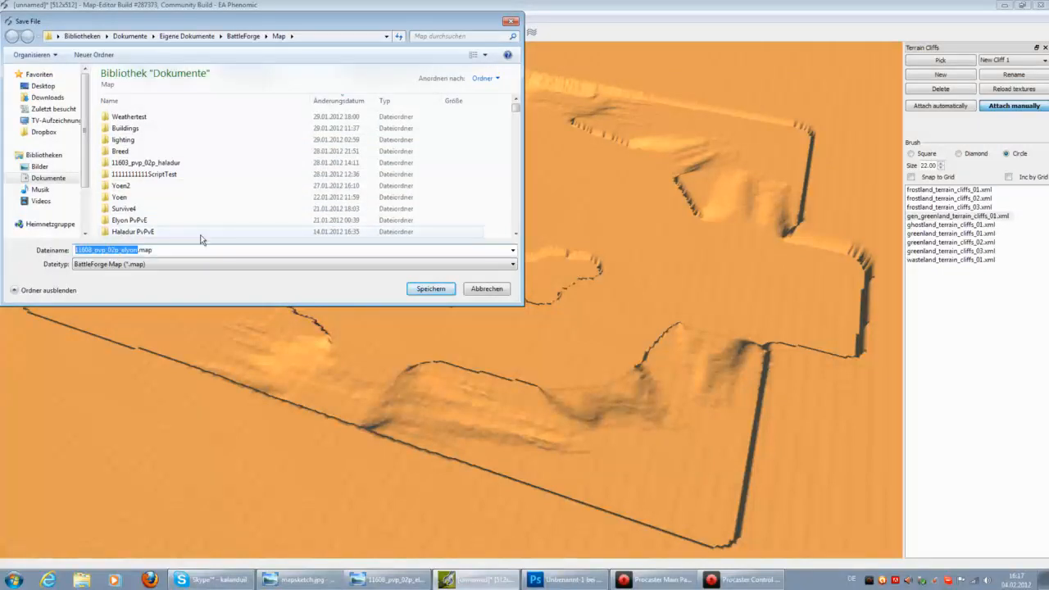
pyautogui.write('New Pv')
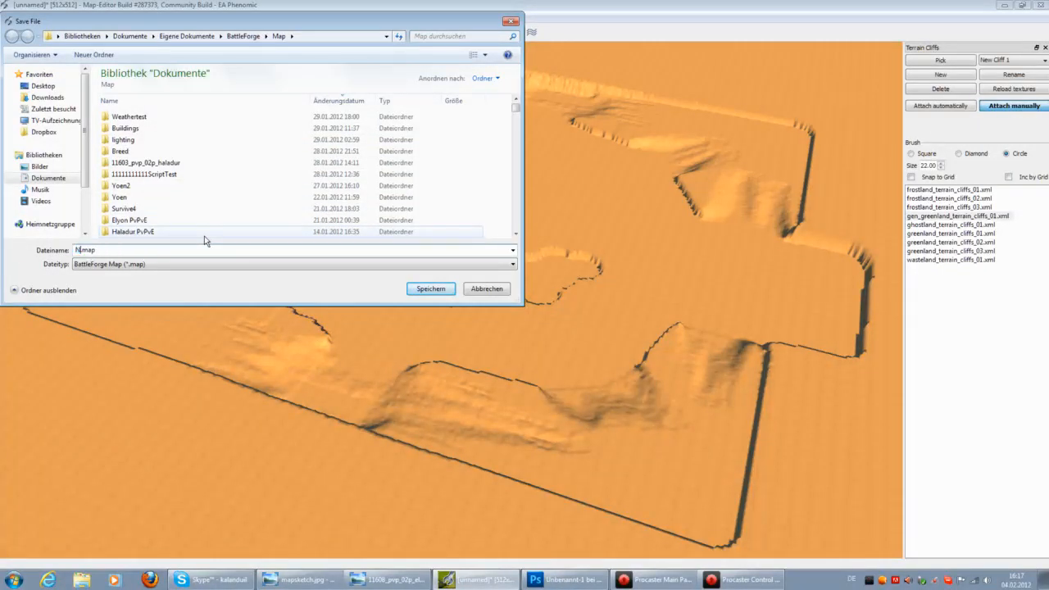
pyautogui.write('P Map')
pyautogui.click(431, 289)
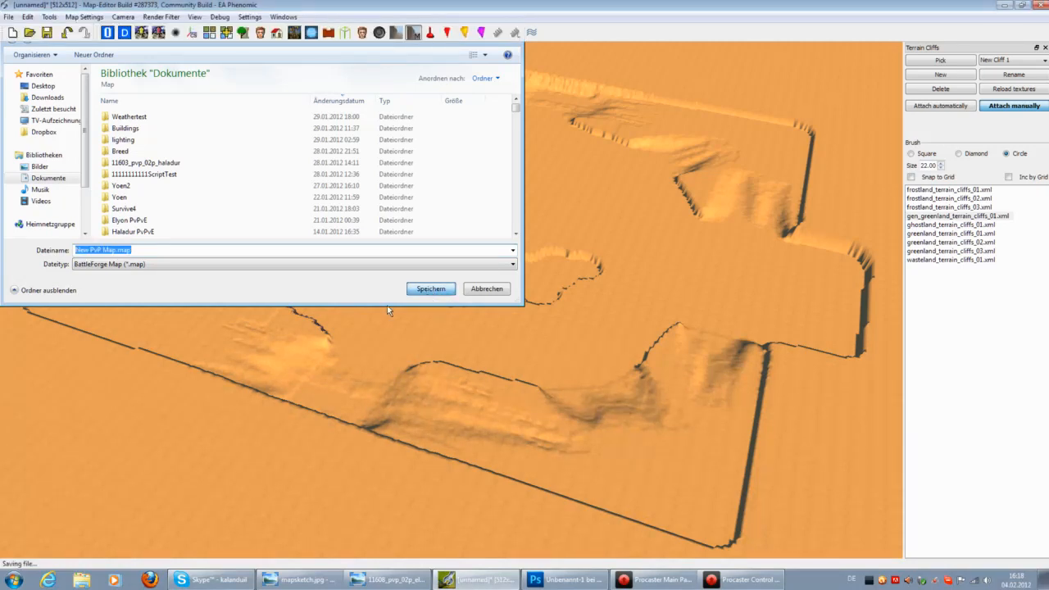
# Delete the existing cliff set New Cliff 1 from the terrain and close the Terrain Cliffs tool
pyautogui.scroll(5, 377, 324)
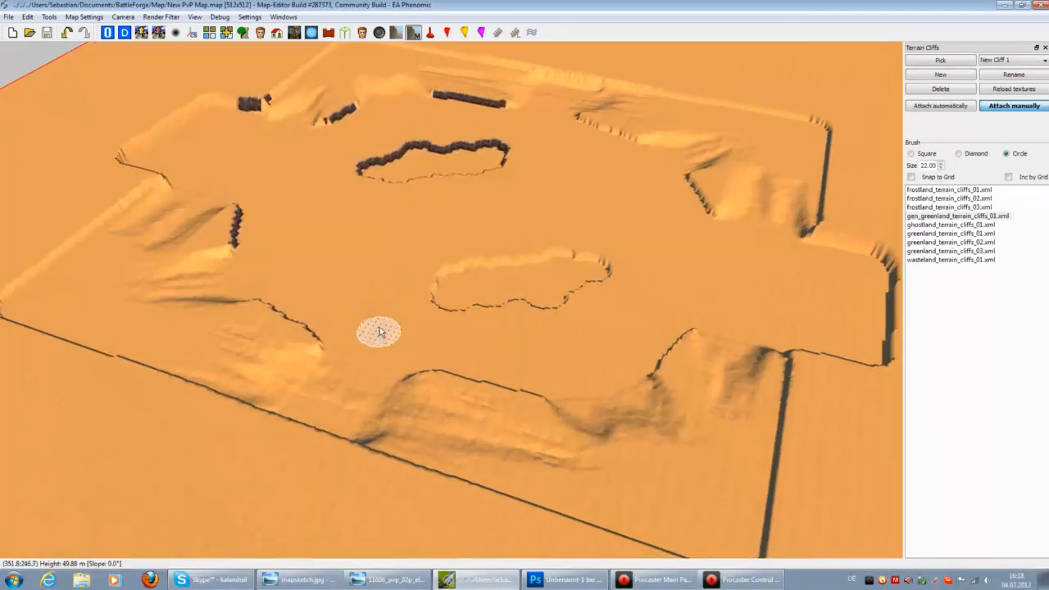
pyautogui.scroll(6, 385, 336)
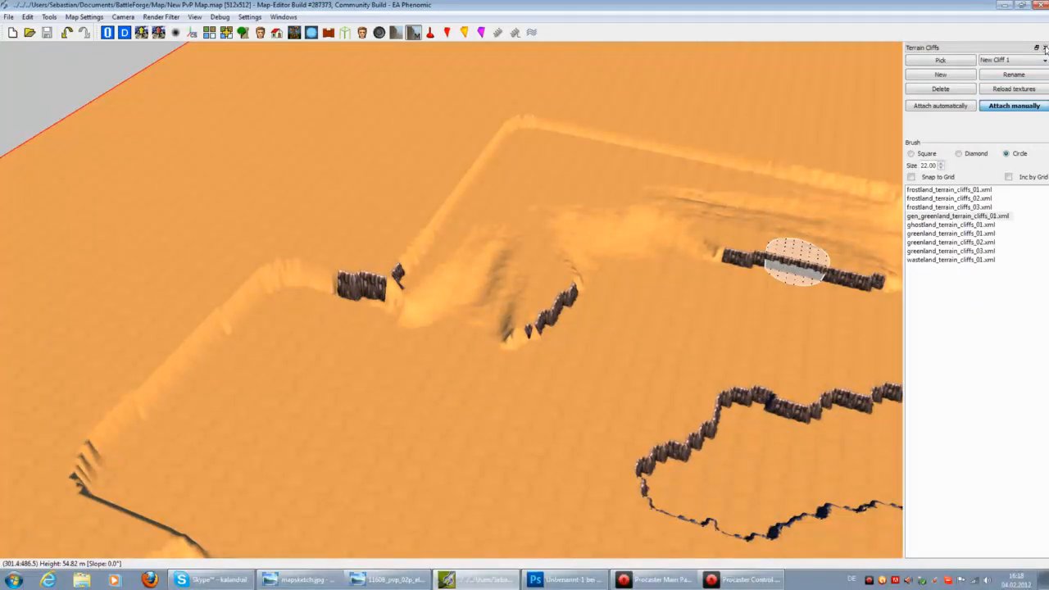
pyautogui.scroll(3, 456, 391)
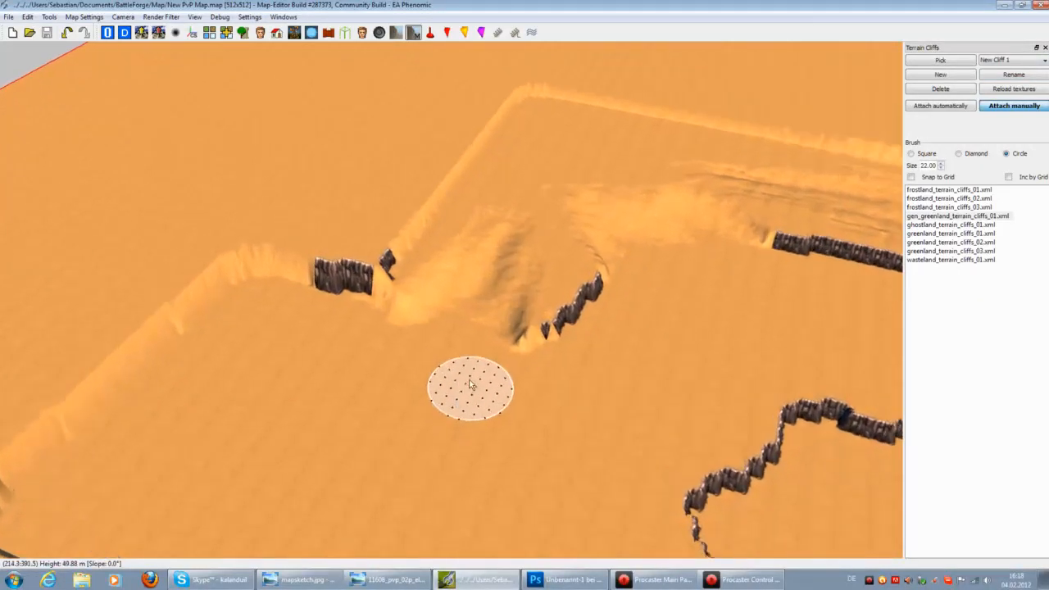
pyautogui.click(1045, 47)
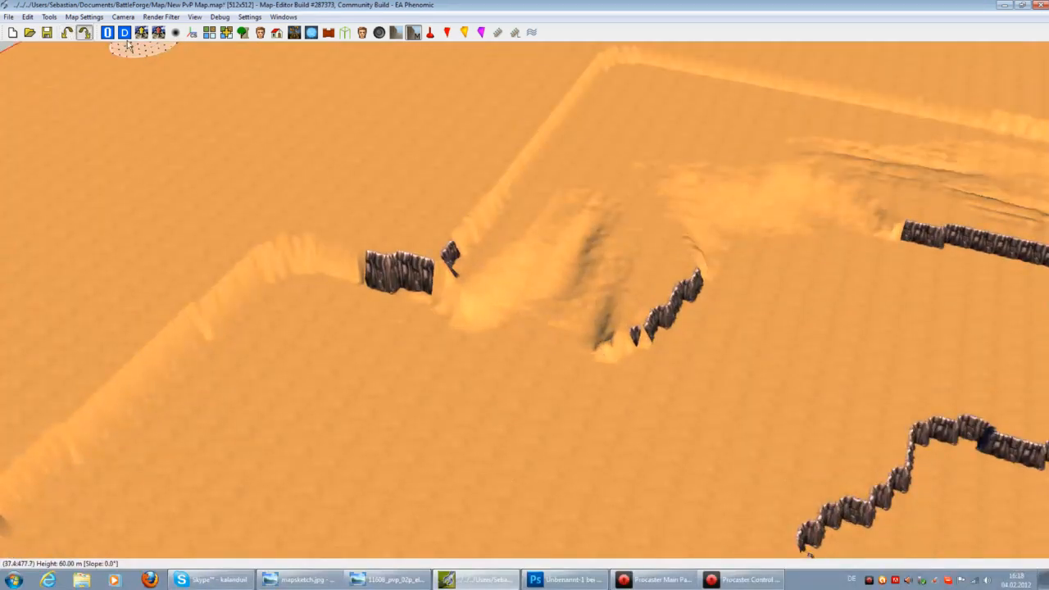
pyautogui.rightClick(690, 38)
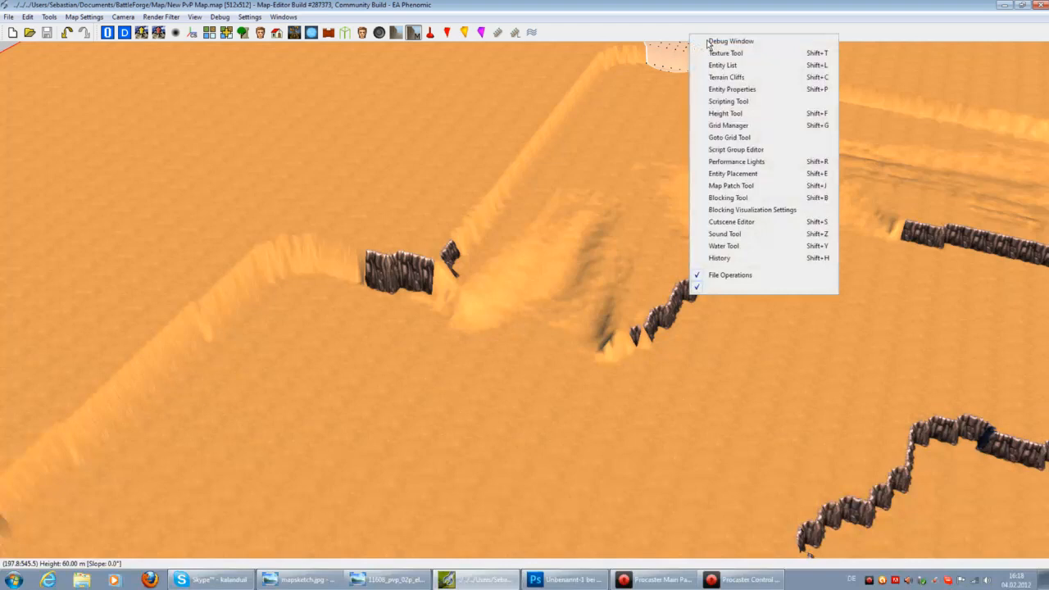
pyautogui.click(727, 77)
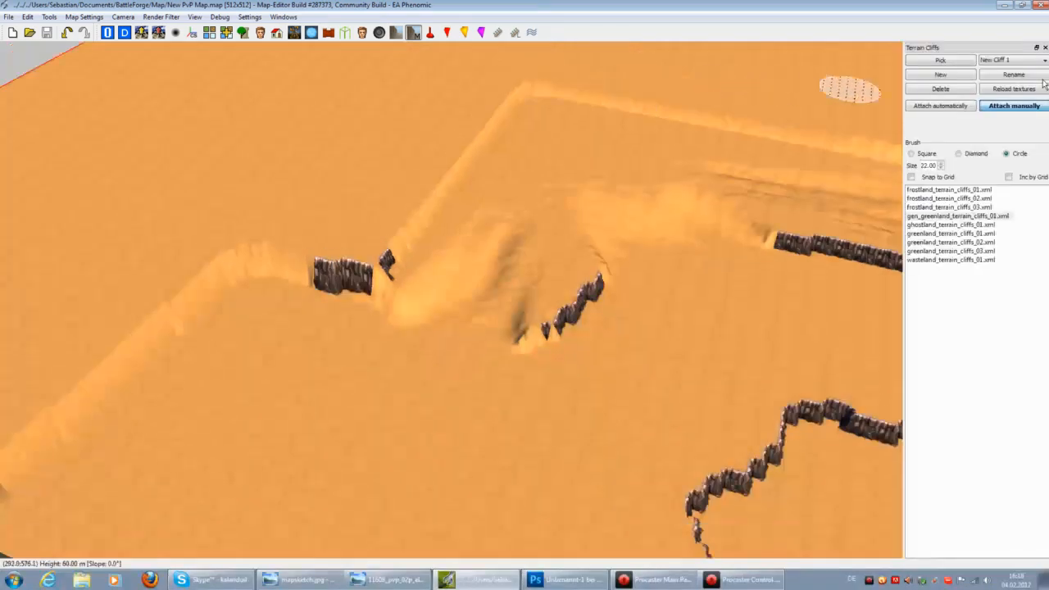
pyautogui.click(954, 90)
pyautogui.click(1045, 49)
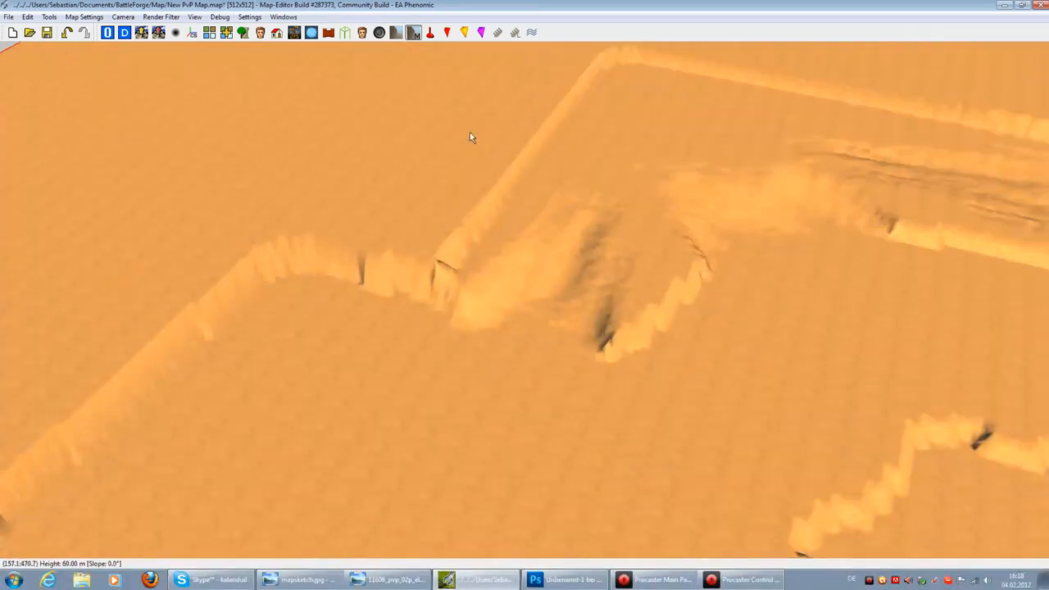
pyautogui.press('Down')
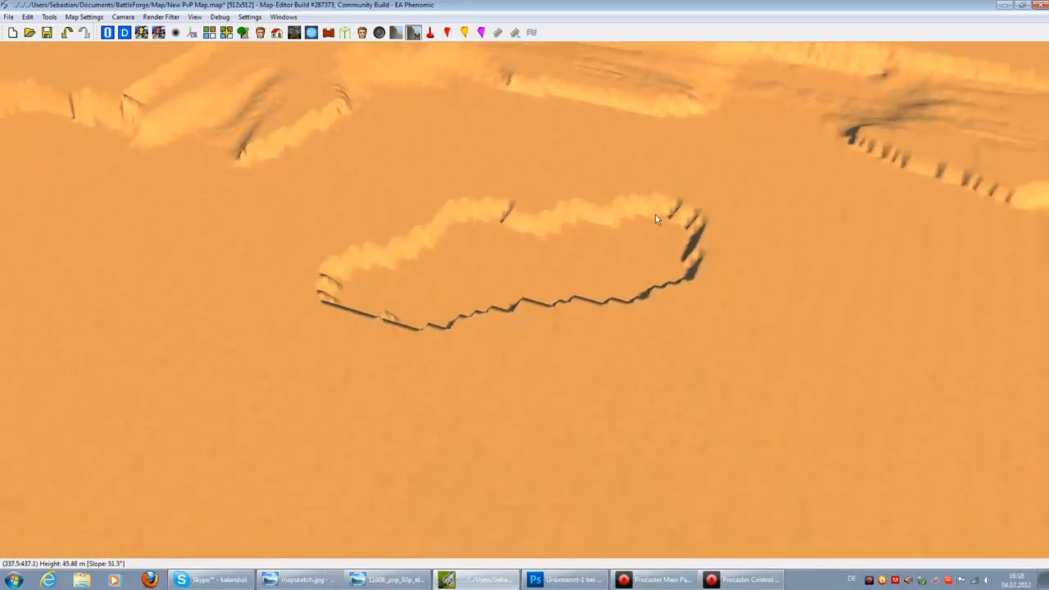
# Reopen Terrain Cliffs, try ghostland_terrain_cliffs_01.xml with automatic attachment on a small plateau at 5500 cm with brush size 7, and undo it
pyautogui.rightClick(692, 35)
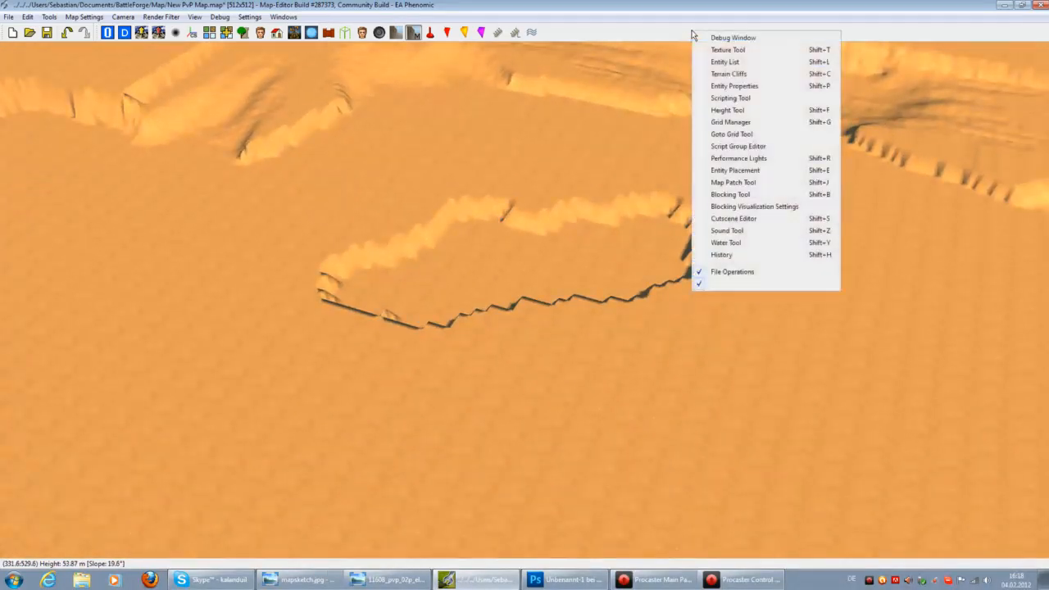
pyautogui.click(729, 74)
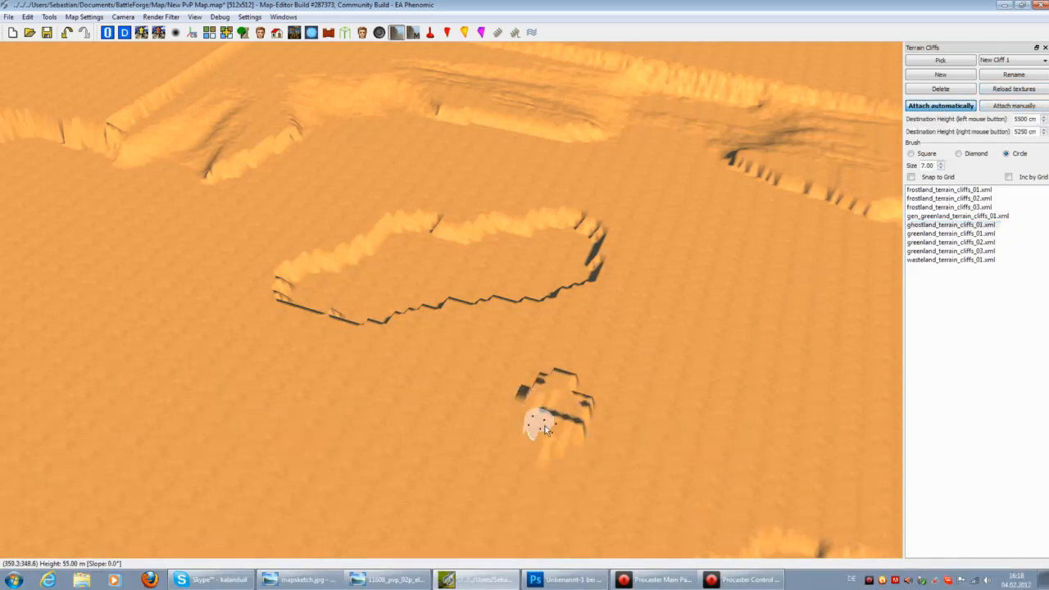
pyautogui.moveTo(564, 386); pyautogui.dragTo(541, 402)
pyautogui.press('Down')
pyautogui.press('Right')
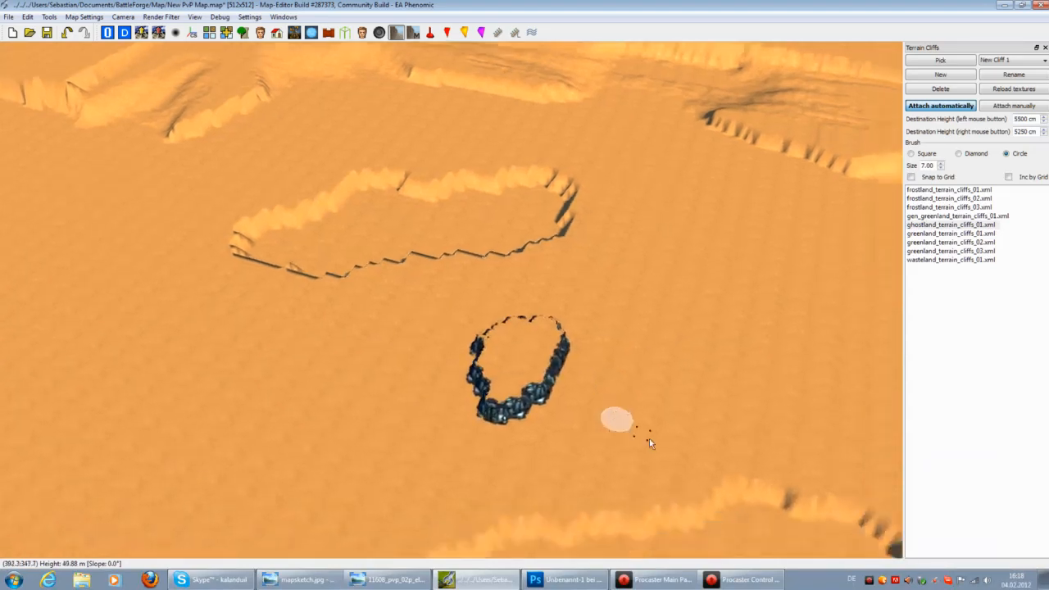
pyautogui.scroll(3, 508, 351)
pyautogui.scroll(3, 518, 359)
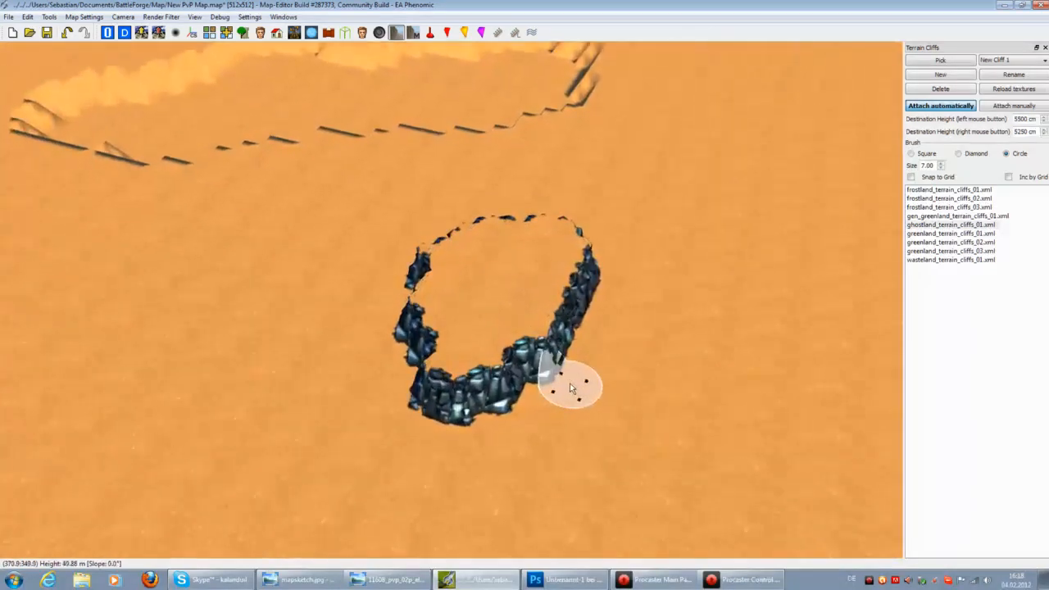
pyautogui.scroll(-2, 661, 387)
pyautogui.moveTo(661, 387)
pyautogui.mouseDown(button='middle')
pyautogui.moveTo(632, 325)
pyautogui.moveTo(616, 328)
pyautogui.moveTo(619, 338)
pyautogui.moveTo(461, 273)
pyautogui.moveTo(513, 290)
pyautogui.mouseUp(button='middle')
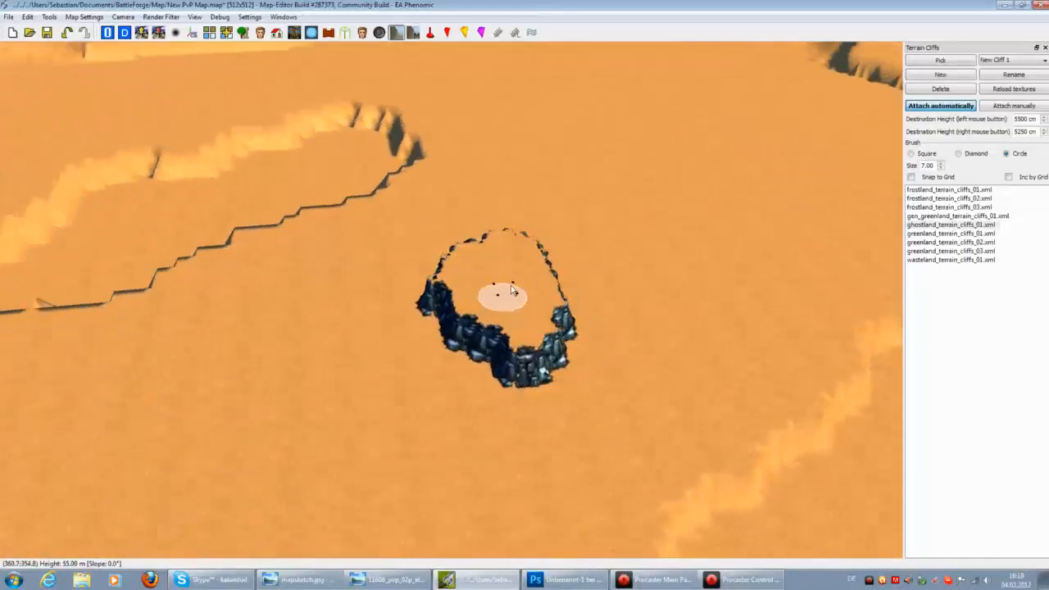
pyautogui.click(71, 36)
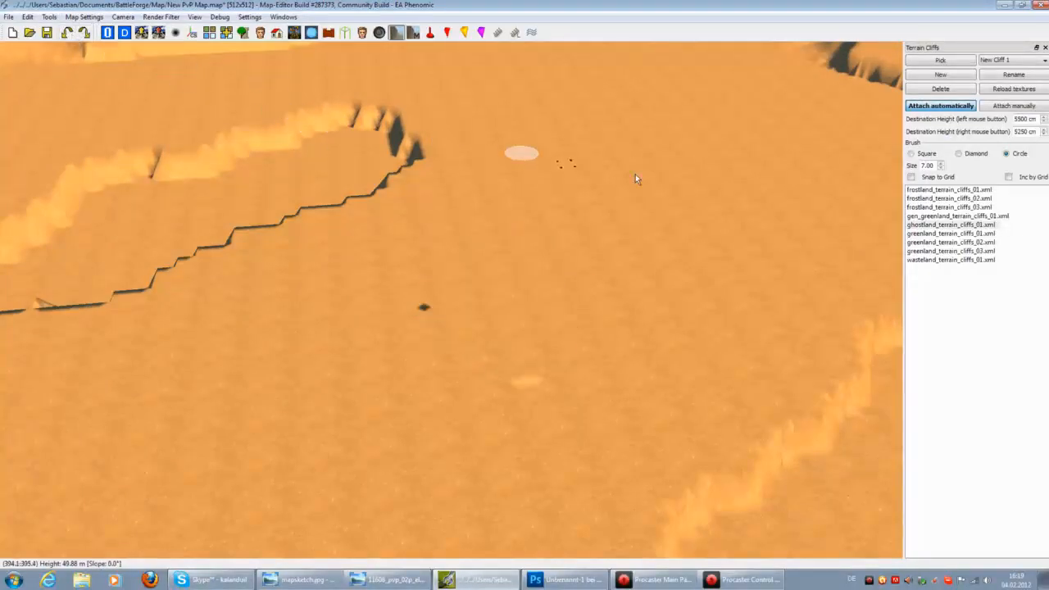
# Attach the ghostland cliffs manually around the edge of the northern sunken basin with a circle brush of size 22
pyautogui.click(1014, 106)
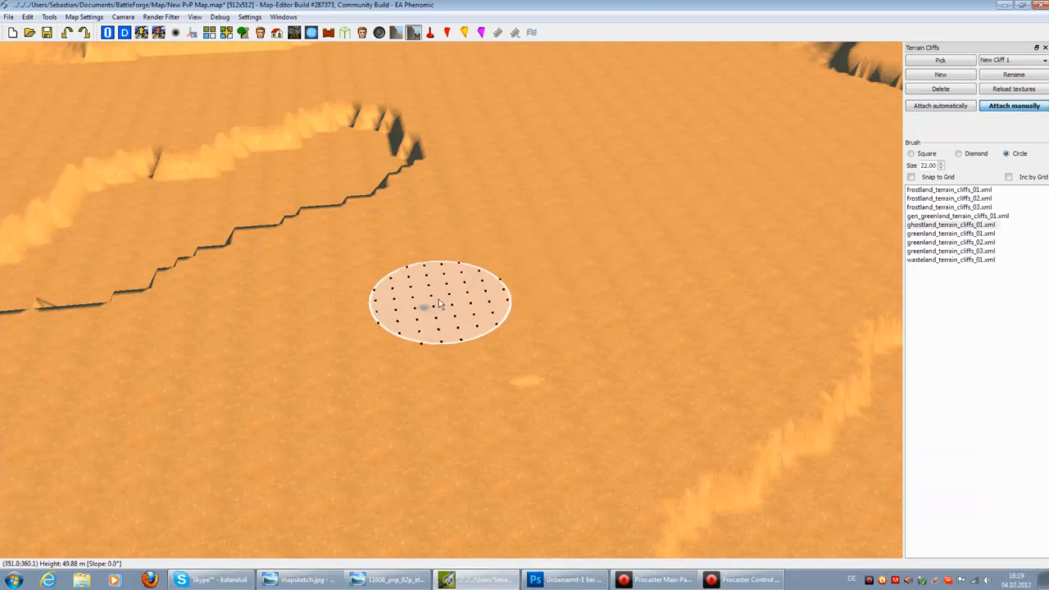
pyautogui.moveTo(439, 304); pyautogui.dragTo(539, 320, button='middle')
pyautogui.press('Left')
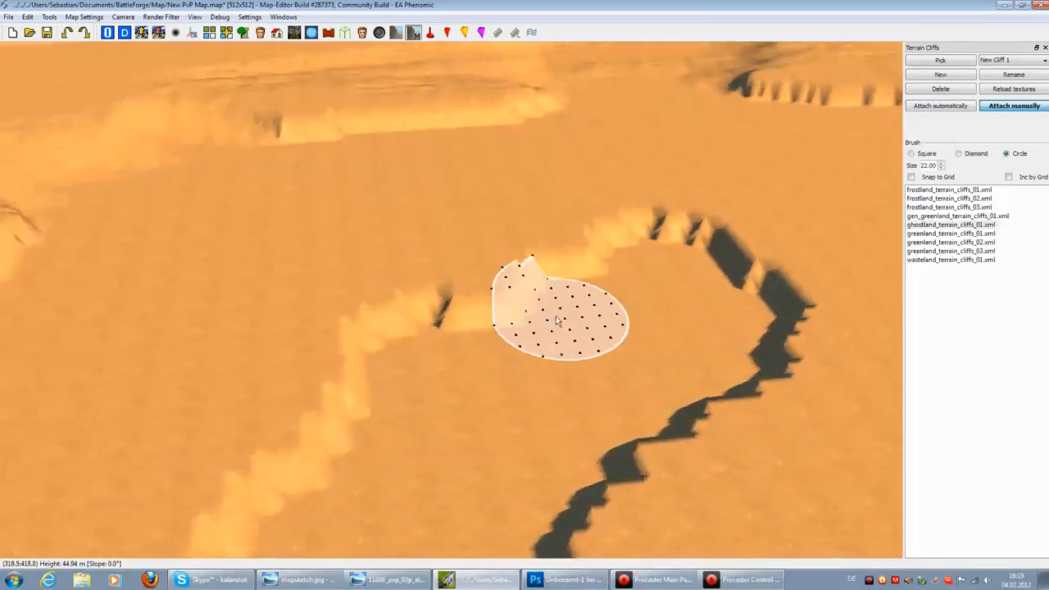
pyautogui.press('Down')
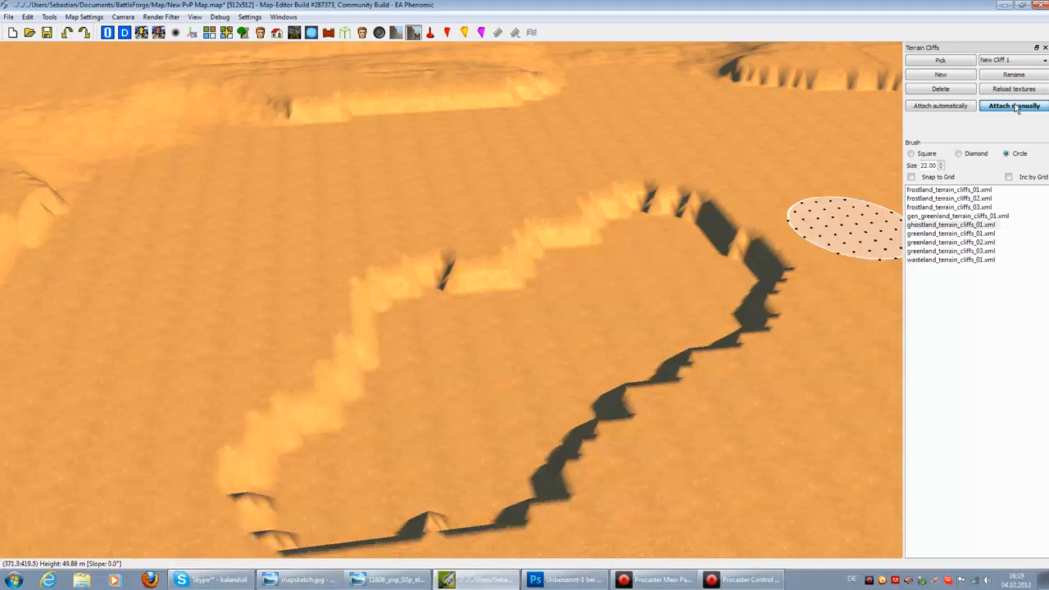
pyautogui.press('Down')
pyautogui.moveTo(646, 175)
pyautogui.mouseDown()
pyautogui.moveTo(644, 167)
pyautogui.moveTo(389, 264)
pyautogui.moveTo(263, 446)
pyautogui.moveTo(537, 402)
pyautogui.moveTo(696, 245)
pyautogui.moveTo(676, 308)
pyautogui.mouseUp()
pyautogui.scroll(-5, 541, 386)
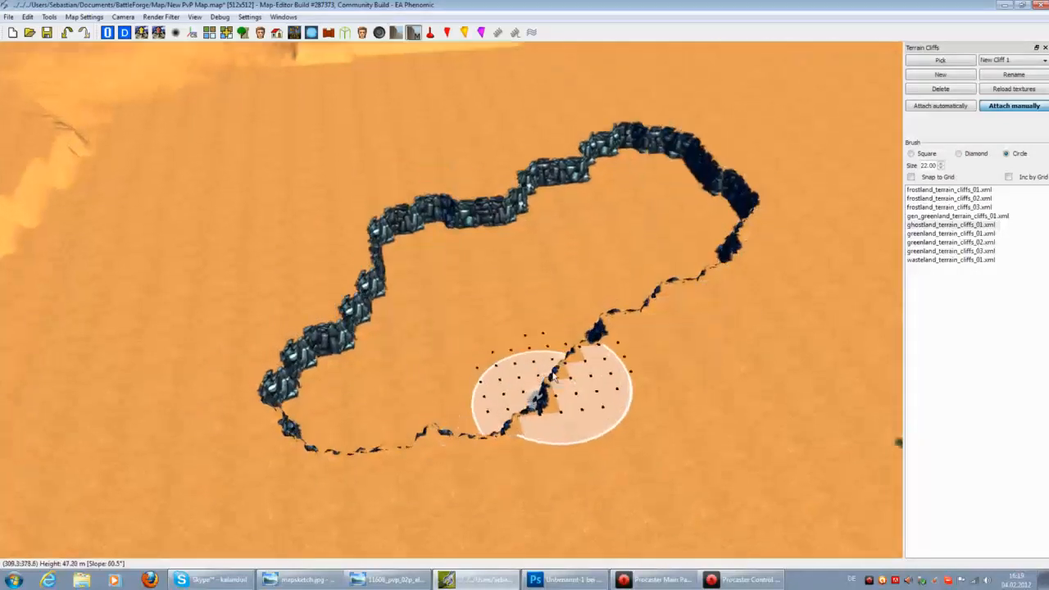
# Attach the ghostland cliffs manually along the ledge northwest of the northern basin
pyautogui.press('Left')
pyautogui.scroll(3, 566, 353)
pyautogui.moveTo(316, 428); pyautogui.dragTo(355, 274)
pyautogui.scroll(4, 468, 356)
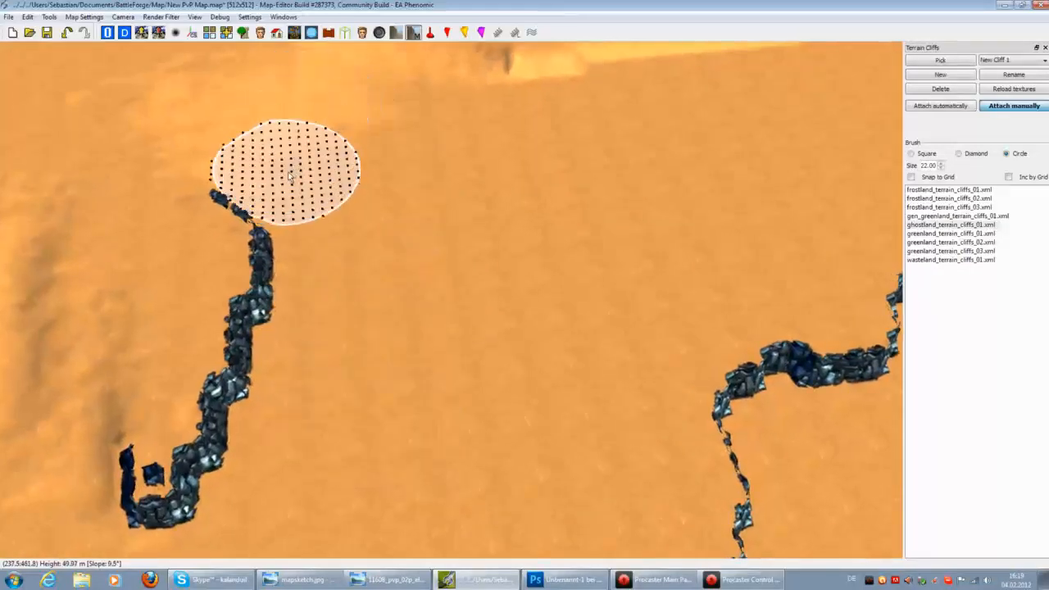
# Attach the ghostland cliffs to the northwestern corner of the outer wall and the wall section beside it
pyautogui.press('Left')
pyautogui.press('Down')
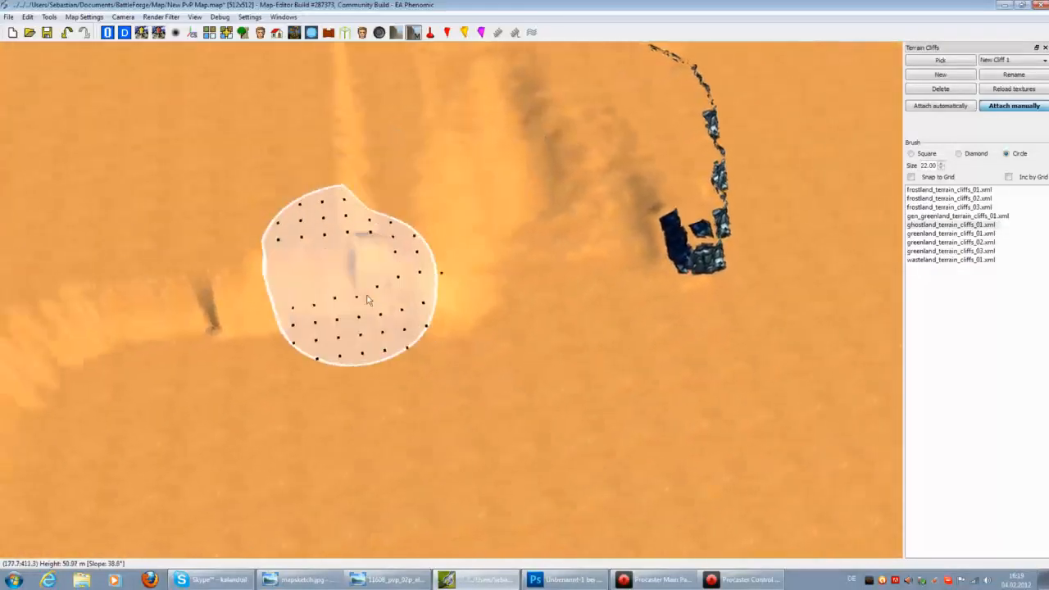
pyautogui.moveTo(329, 280); pyautogui.dragTo(183, 313)
pyautogui.press('Left')
pyautogui.moveTo(299, 321)
pyautogui.mouseDown()
pyautogui.moveTo(234, 385)
pyautogui.moveTo(255, 353)
pyautogui.moveTo(275, 364)
pyautogui.moveTo(506, 317)
pyautogui.moveTo(596, 316)
pyautogui.moveTo(442, 367)
pyautogui.moveTo(277, 281)
pyautogui.moveTo(232, 370)
pyautogui.moveTo(276, 351)
pyautogui.moveTo(276, 180)
pyautogui.moveTo(288, 412)
pyautogui.moveTo(356, 322)
pyautogui.moveTo(378, 421)
pyautogui.moveTo(291, 445)
pyautogui.moveTo(465, 435)
pyautogui.moveTo(430, 468)
pyautogui.moveTo(505, 407)
pyautogui.moveTo(658, 401)
pyautogui.moveTo(237, 399)
pyautogui.mouseUp()
# Attach the ghostland cliffs along the western part of the map's southern outer wall
pyautogui.press('Down')
pyautogui.press('Right')
pyautogui.press('Down')
pyautogui.press('Down')
pyautogui.press('Right')
pyautogui.press('Right')
pyautogui.moveTo(265, 390); pyautogui.dragTo(342, 442, button='middle')
pyautogui.scroll(-4, 352, 419)
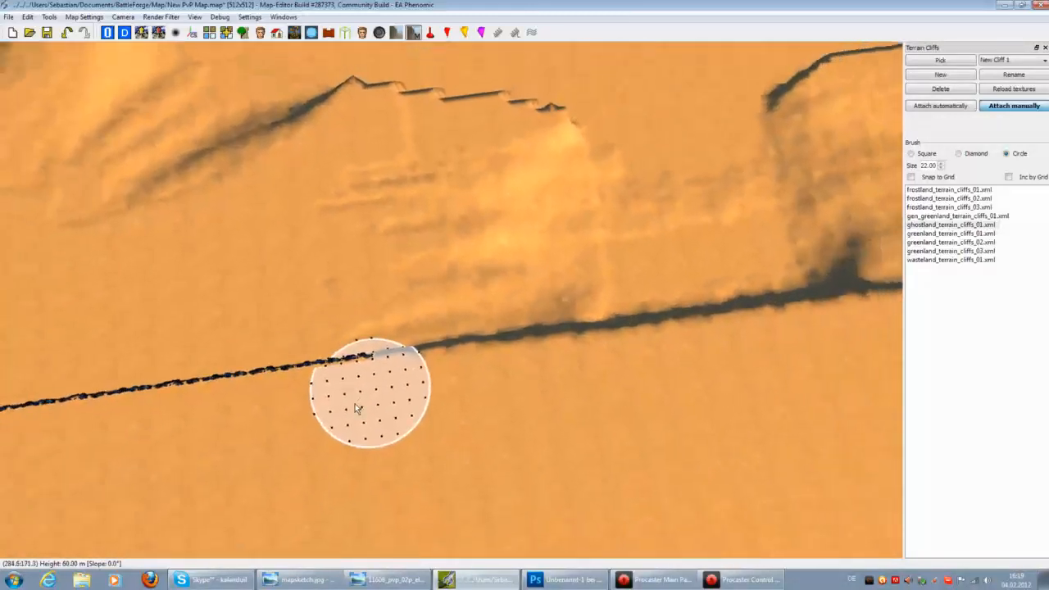
pyautogui.click(369, 377)
pyautogui.moveTo(369, 377)
pyautogui.mouseDown()
pyautogui.moveTo(663, 351)
pyautogui.moveTo(612, 347)
pyautogui.moveTo(843, 304)
pyautogui.moveTo(742, 319)
pyautogui.mouseUp()
# Continue the ghostland cliffs along the southern outer wall, around the southeastern corner and up the eastern side
pyautogui.press('Right')
pyautogui.press('Up')
pyautogui.moveTo(418, 409)
pyautogui.mouseDown()
pyautogui.moveTo(531, 414)
pyautogui.moveTo(861, 347)
pyautogui.mouseUp()
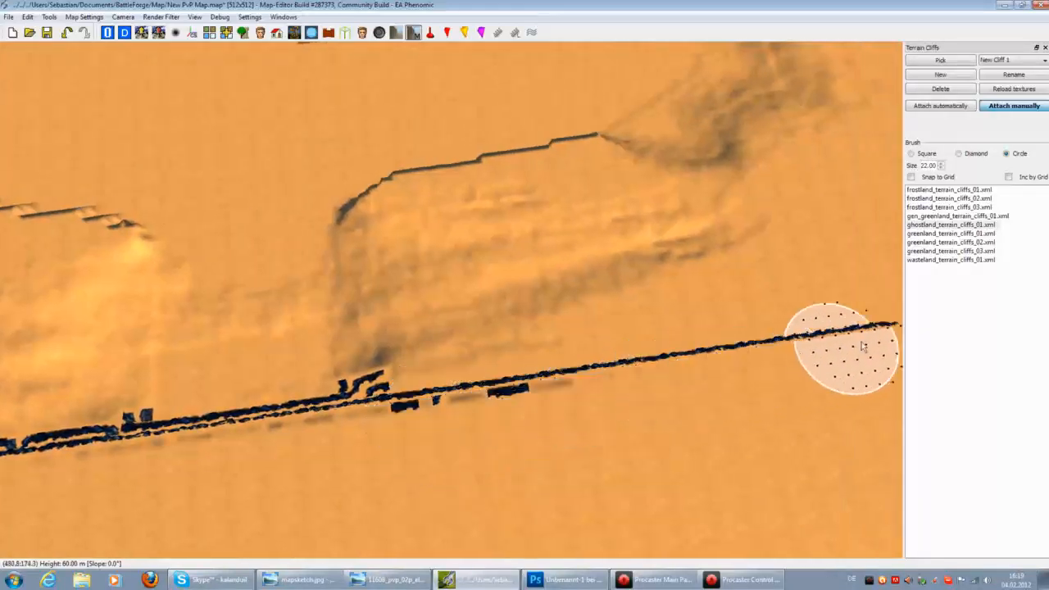
pyautogui.press('Right')
pyautogui.press('Up')
pyautogui.moveTo(564, 464)
pyautogui.mouseDown()
pyautogui.moveTo(831, 365)
pyautogui.moveTo(726, 181)
pyautogui.mouseUp()
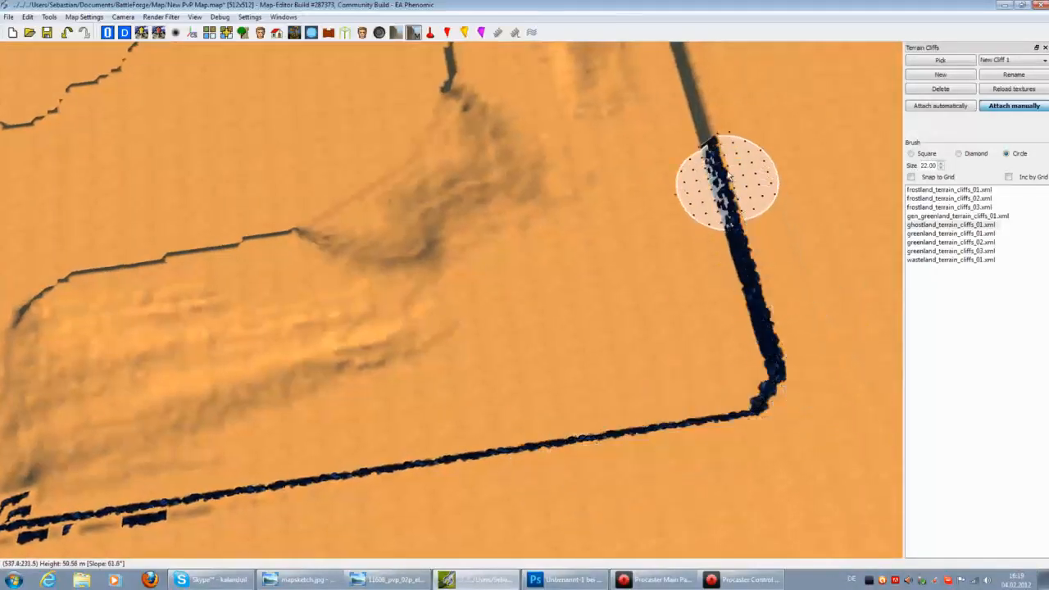
# Attach the ghostland cliffs to the upper eastern outer wall, including the offset corner where the wall juts outward
pyautogui.press('Up')
pyautogui.moveTo(768, 300)
pyautogui.mouseDown()
pyautogui.moveTo(734, 199)
pyautogui.moveTo(729, 120)
pyautogui.moveTo(808, 220)
pyautogui.mouseUp()
pyautogui.press('Up')
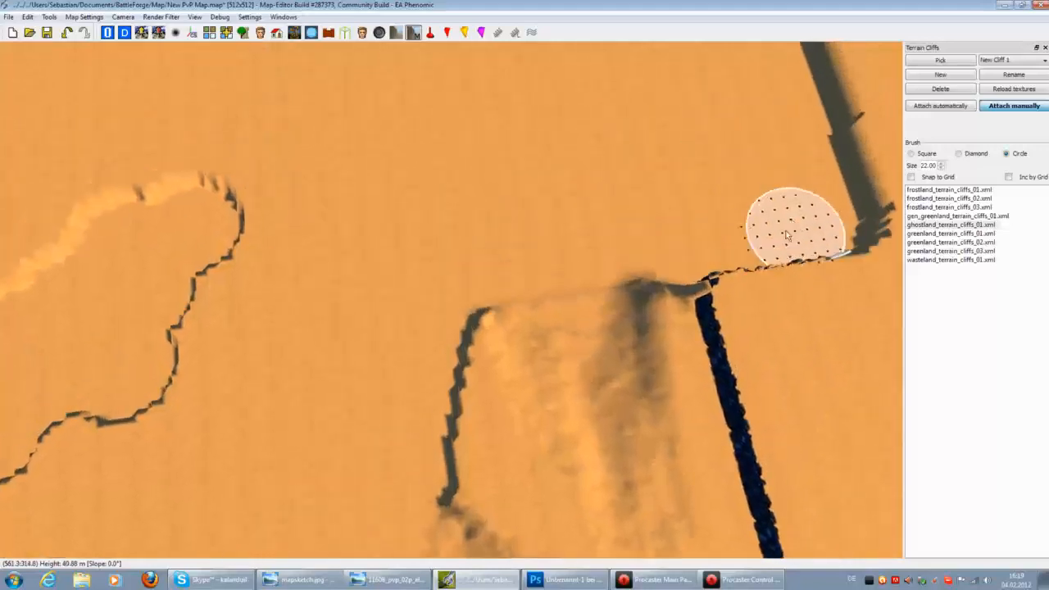
pyautogui.press('Right')
pyautogui.moveTo(672, 403)
pyautogui.mouseDown()
pyautogui.moveTo(740, 112)
pyautogui.moveTo(721, 66)
pyautogui.mouseUp()
pyautogui.press('Up')
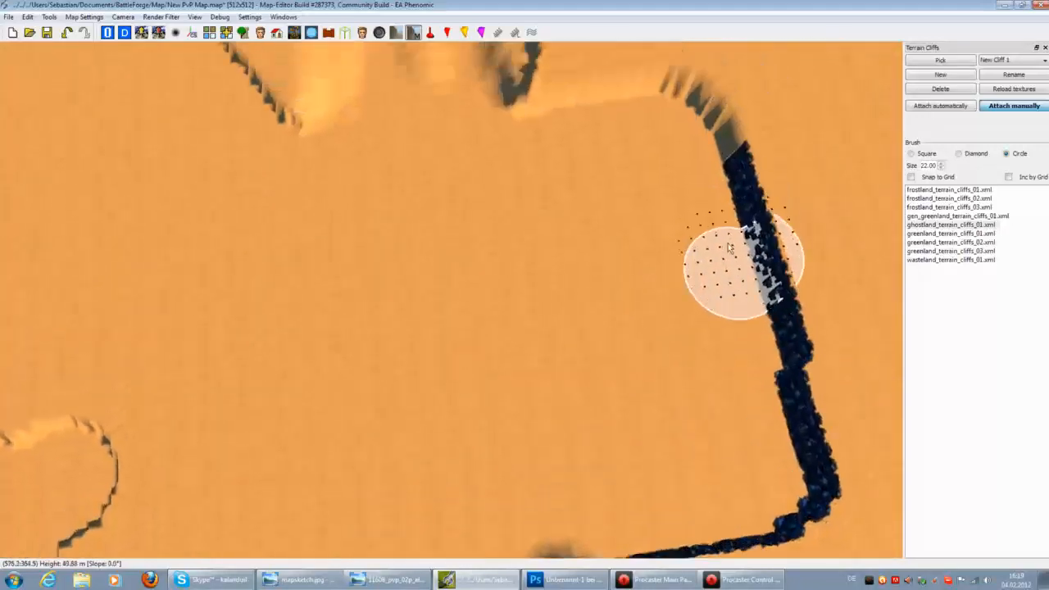
# Attach the ghostland cliffs around the northeastern bend and along the northern outer wall
pyautogui.moveTo(722, 205)
pyautogui.mouseDown()
pyautogui.moveTo(576, 157)
pyautogui.moveTo(609, 247)
pyautogui.moveTo(571, 334)
pyautogui.moveTo(568, 258)
pyautogui.moveTo(511, 70)
pyautogui.moveTo(557, 175)
pyautogui.moveTo(698, 265)
pyautogui.moveTo(315, 190)
pyautogui.moveTo(210, 204)
pyautogui.moveTo(635, 214)
pyautogui.moveTo(182, 264)
pyautogui.moveTo(156, 239)
pyautogui.moveTo(443, 276)
pyautogui.moveTo(295, 284)
pyautogui.moveTo(207, 314)
pyautogui.moveTo(537, 279)
pyautogui.moveTo(490, 280)
pyautogui.moveTo(501, 181)
pyautogui.moveTo(82, 293)
pyautogui.moveTo(105, 300)
pyautogui.moveTo(129, 159)
pyautogui.moveTo(127, 520)
pyautogui.mouseUp()
pyautogui.press('Up')
pyautogui.press('Up')
pyautogui.press('Left')
pyautogui.press('Left')
pyautogui.press('Left')
# Attach the ghostland cliffs along the long ledge below the northern outer wall
pyautogui.press('Down')
pyautogui.press('Down')
pyautogui.press('Down')
pyautogui.press('Right')
pyautogui.press('Up')
pyautogui.moveTo(464, 366)
pyautogui.mouseDown()
pyautogui.moveTo(531, 321)
pyautogui.moveTo(657, 285)
pyautogui.mouseUp()
# Attach the ghostland cliffs along the two stepped ledges in the northeastern part of the map
pyautogui.press('Right')
pyautogui.press('Up')
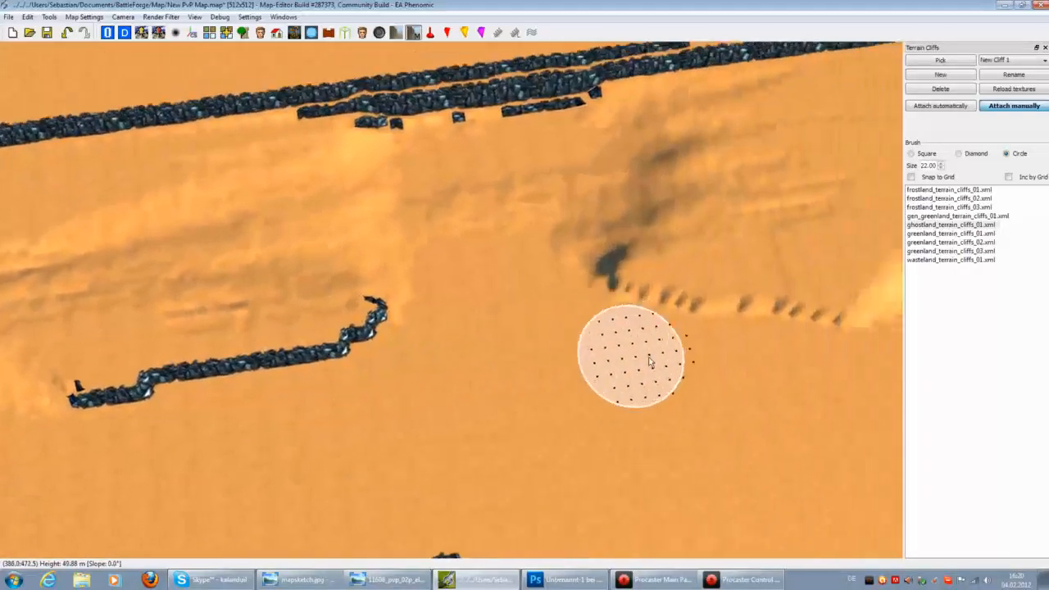
pyautogui.moveTo(543, 324); pyautogui.dragTo(740, 331)
pyautogui.press('Right')
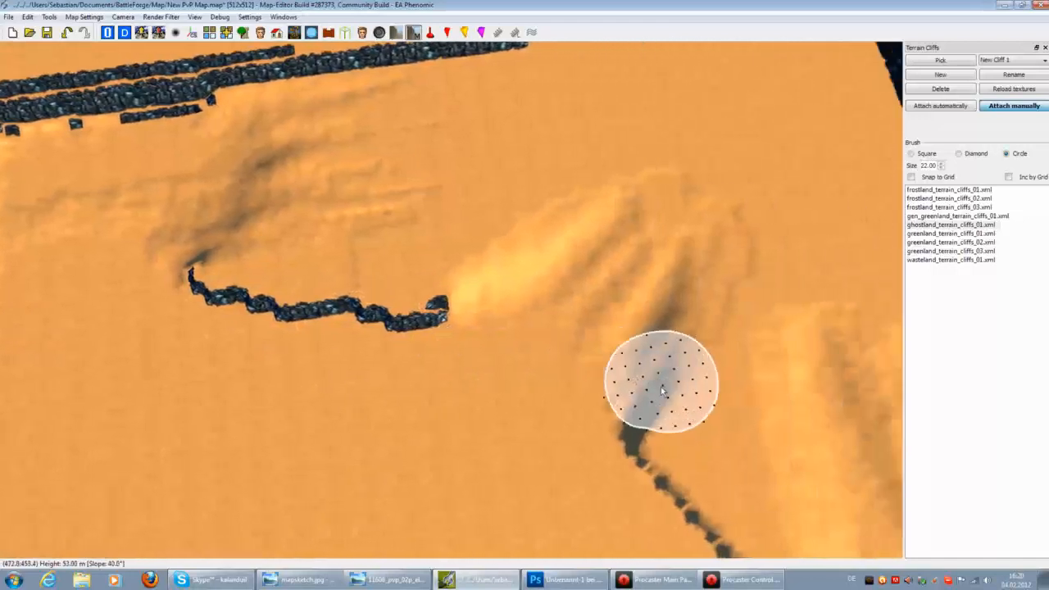
pyautogui.press('Down')
pyautogui.press('Down')
pyautogui.moveTo(620, 197)
pyautogui.mouseDown()
pyautogui.moveTo(697, 306)
pyautogui.moveTo(725, 319)
pyautogui.mouseUp()
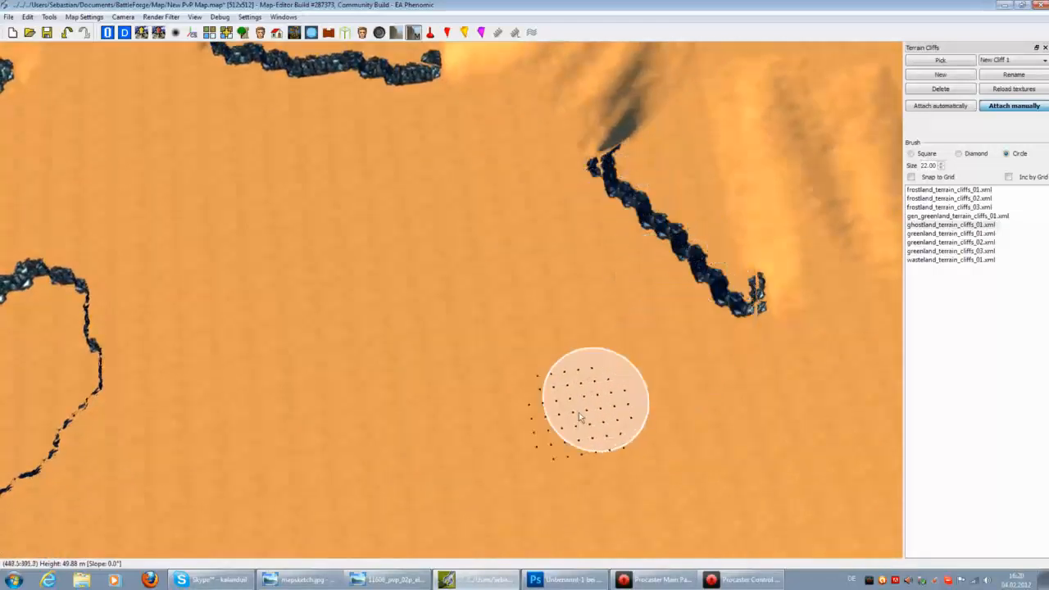
# Attach the ghostland cliffs around the edge of the southern sunken basin
pyautogui.press('Left')
pyautogui.press('Down')
pyautogui.scroll(-2, 607, 394)
pyautogui.press('Down')
pyautogui.press('Right')
pyautogui.scroll(-1, 586, 369)
pyautogui.moveTo(414, 307)
pyautogui.mouseDown()
pyautogui.moveTo(407, 316)
pyautogui.moveTo(494, 416)
pyautogui.moveTo(605, 201)
pyautogui.moveTo(414, 274)
pyautogui.mouseUp()
# Attach the ghostland cliffs along the steep ledge southeast of the southern basin
pyautogui.press('Right')
pyautogui.press('Down')
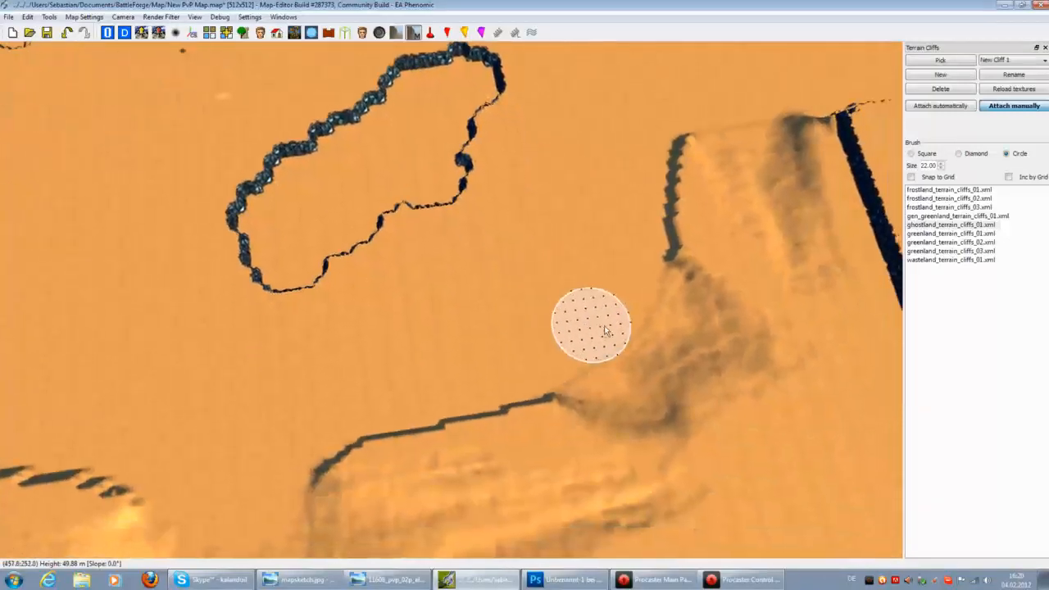
pyautogui.press('Up')
pyautogui.moveTo(567, 331)
pyautogui.mouseDown()
pyautogui.moveTo(559, 220)
pyautogui.moveTo(626, 223)
pyautogui.mouseUp()
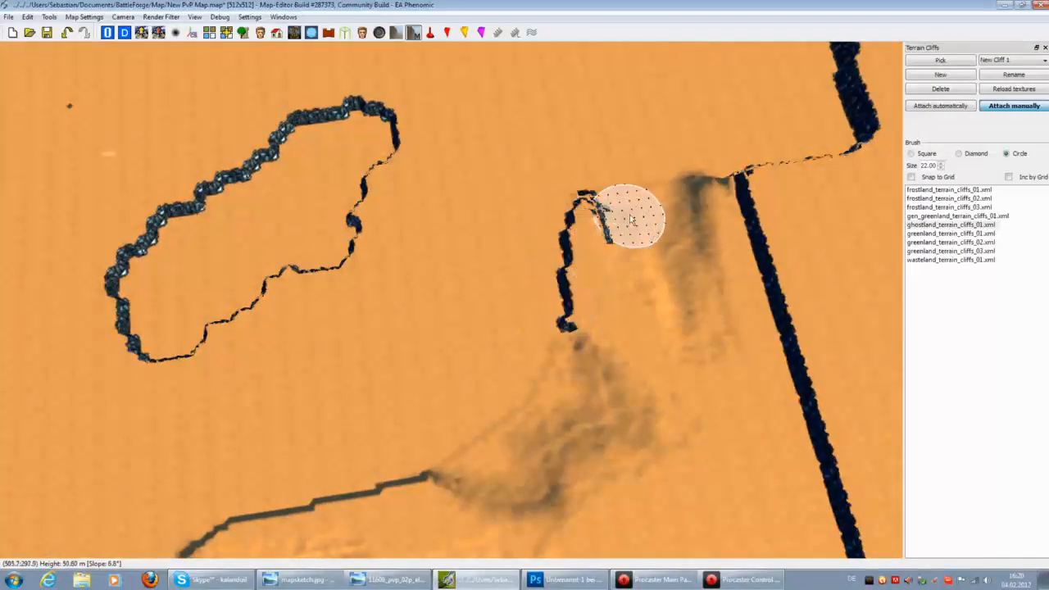
# Attach the ghostland cliffs along the long stepped ledge south of the southern basin
pyautogui.press('Down')
pyautogui.press('Left')
pyautogui.moveTo(509, 368)
pyautogui.mouseDown()
pyautogui.moveTo(431, 405)
pyautogui.moveTo(295, 441)
pyautogui.mouseUp()
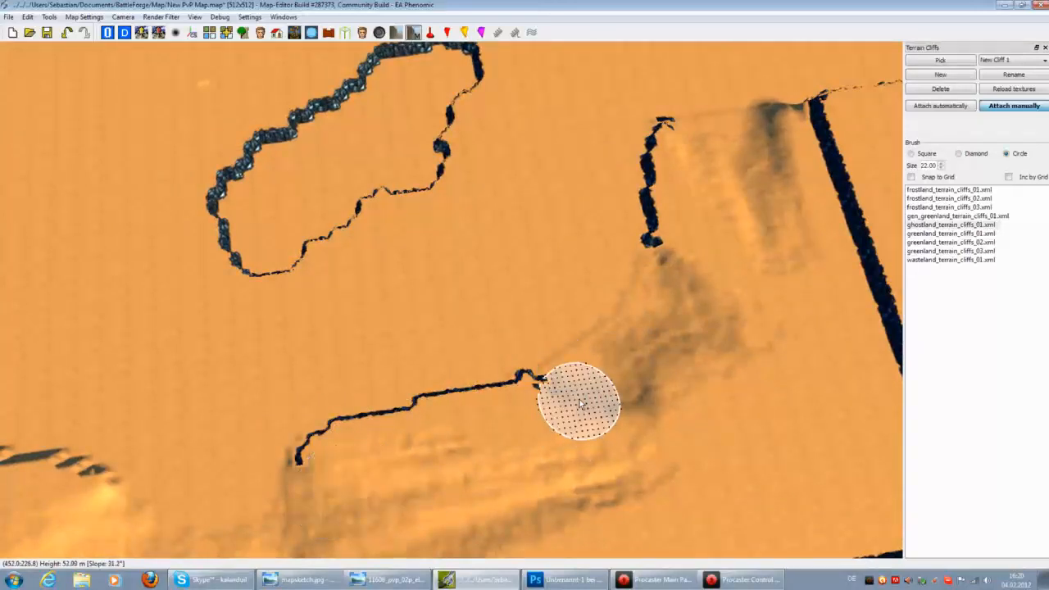
# Attach the ghostland cliffs along the two stepped ledges in the southwestern part of the map
pyautogui.press('Left')
pyautogui.press('Left')
pyautogui.press('Down')
pyautogui.press('Right')
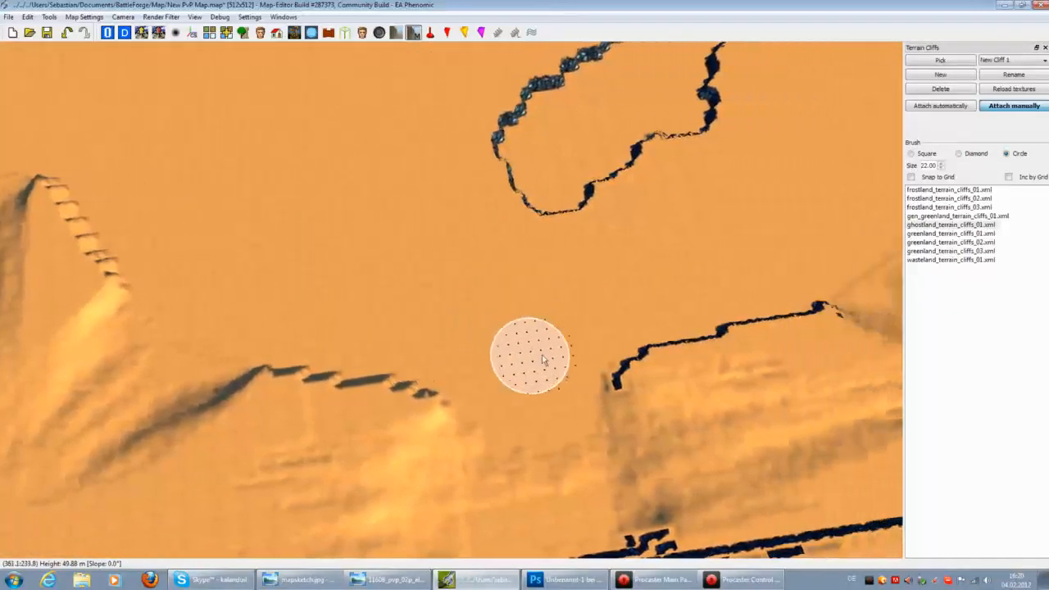
pyautogui.press('Up')
pyautogui.press('Up')
pyautogui.press('Left')
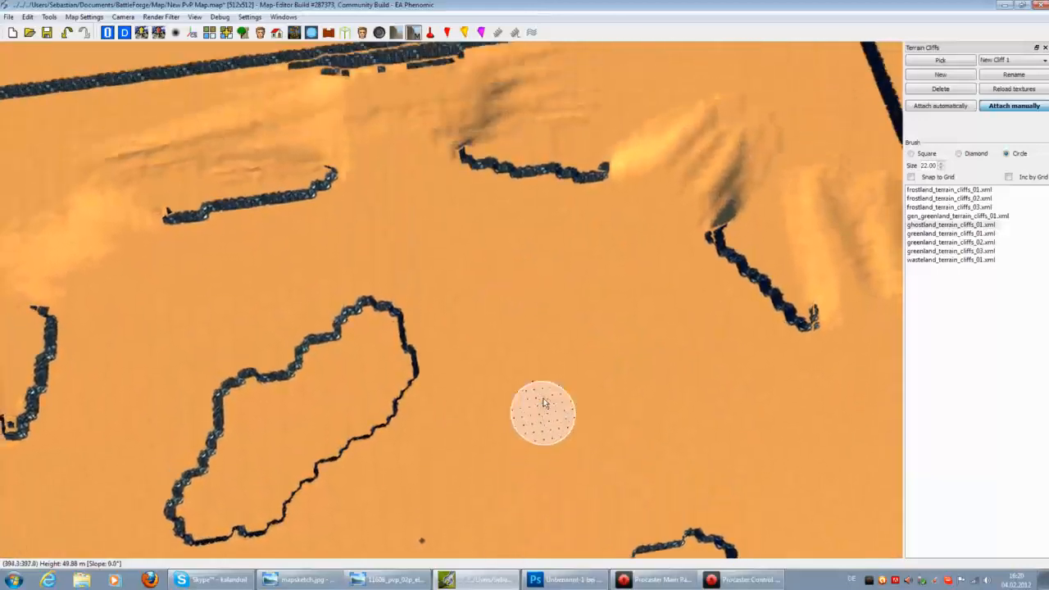
pyautogui.press('Left')
pyautogui.press('Down')
pyautogui.press('Right')
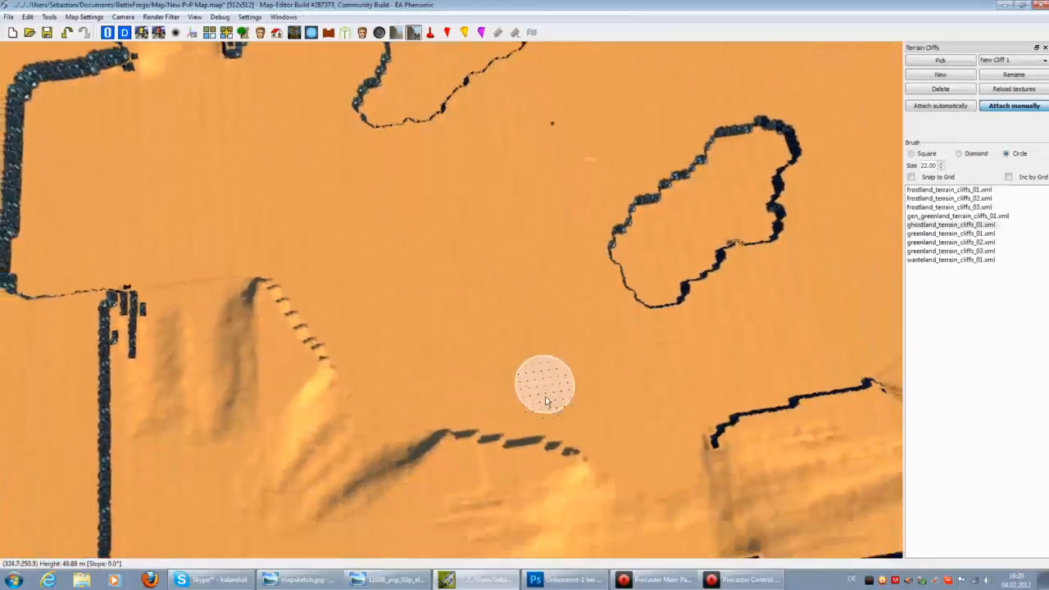
pyautogui.press('Down')
pyautogui.scroll(1, 562, 399)
pyautogui.moveTo(596, 396); pyautogui.dragTo(463, 381)
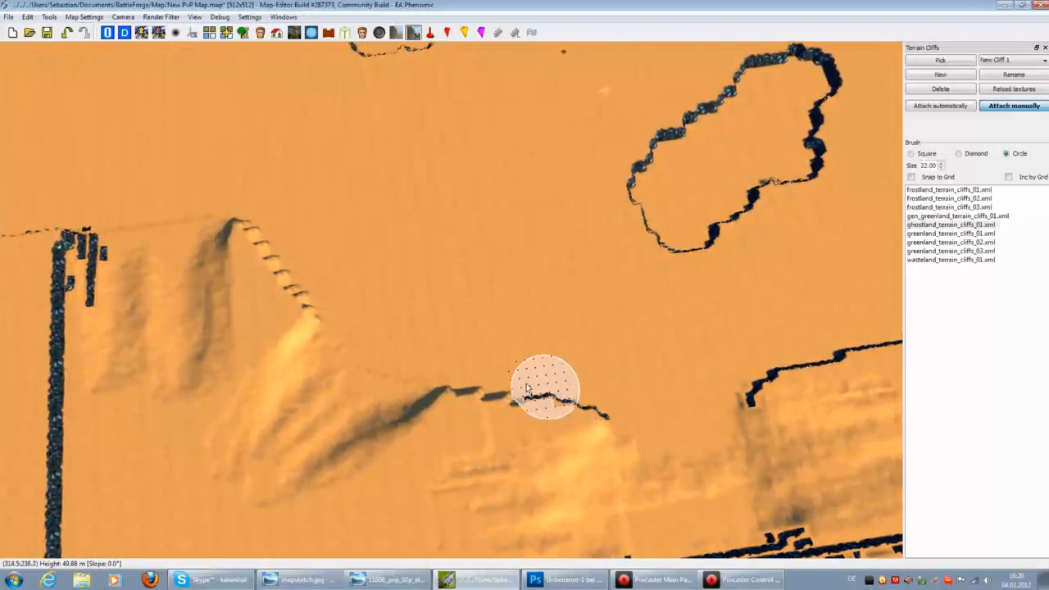
pyautogui.moveTo(326, 303); pyautogui.dragTo(320, 301)
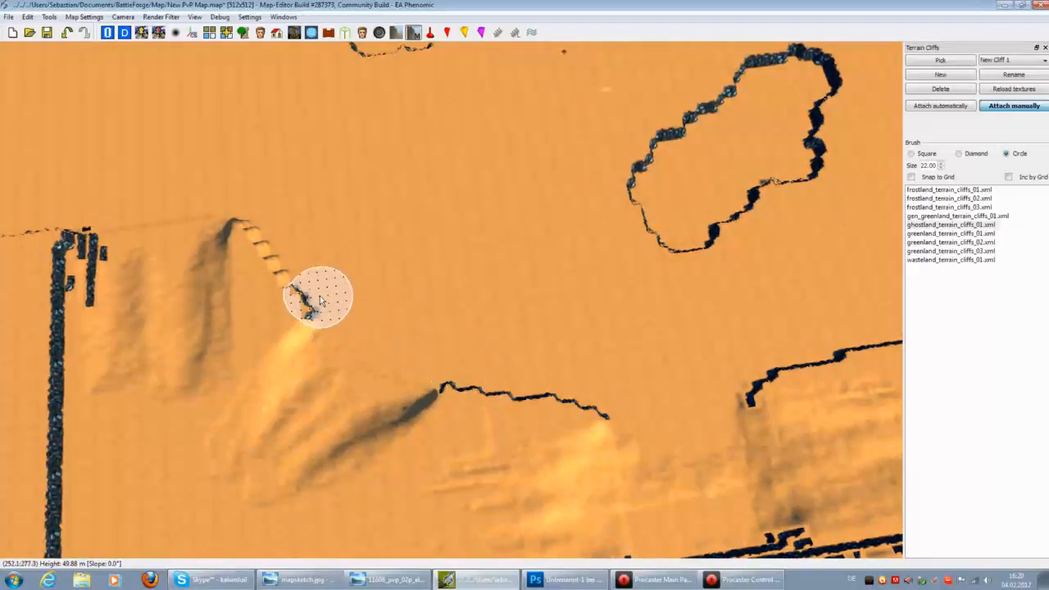
# Inspect the attached cliffs around the southern basins, ledges and outer walls for places that are still uncovered
pyautogui.press('Right')
pyautogui.press('Up')
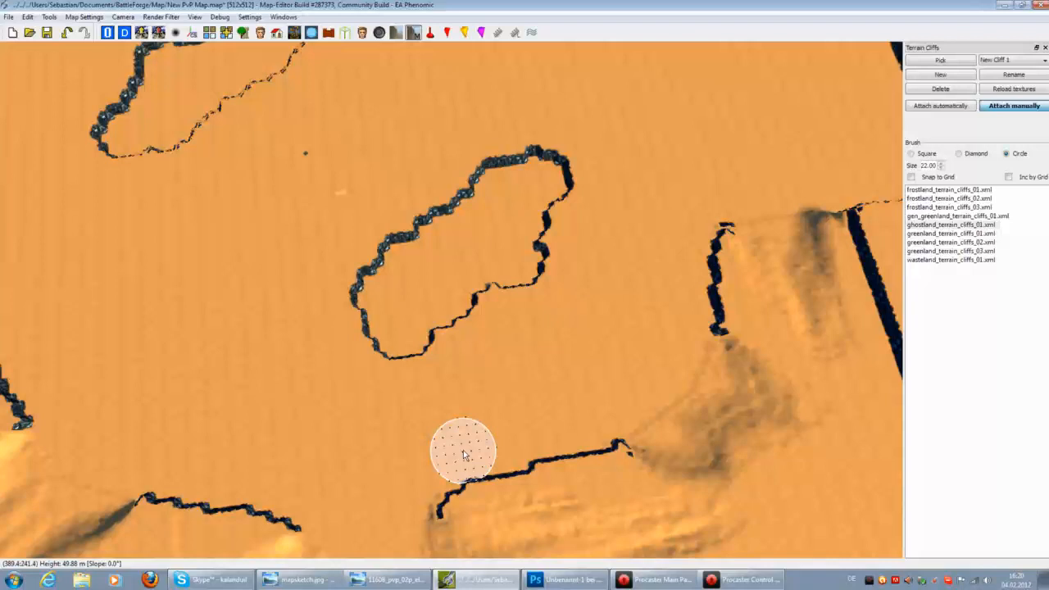
pyautogui.press('Left')
pyautogui.press('Down')
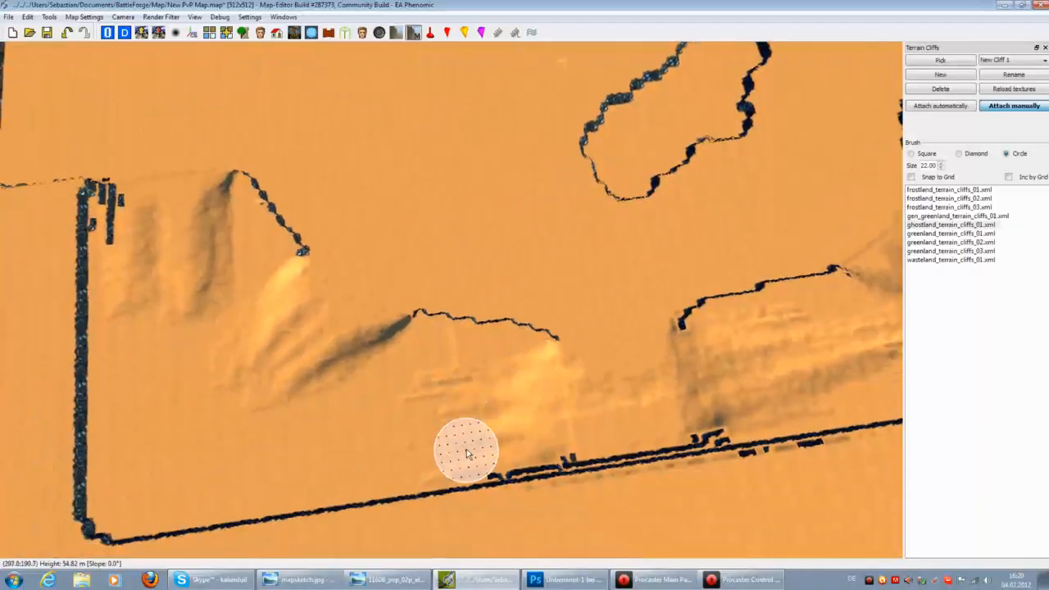
pyautogui.press('Up')
pyautogui.press('Right')
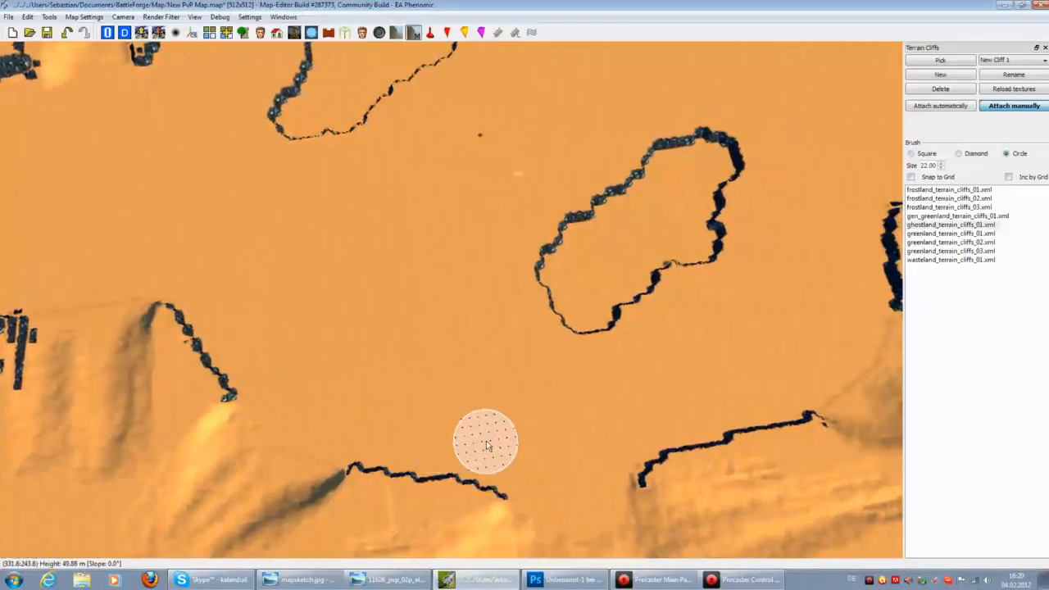
pyautogui.press('Up')
pyautogui.press('Left')
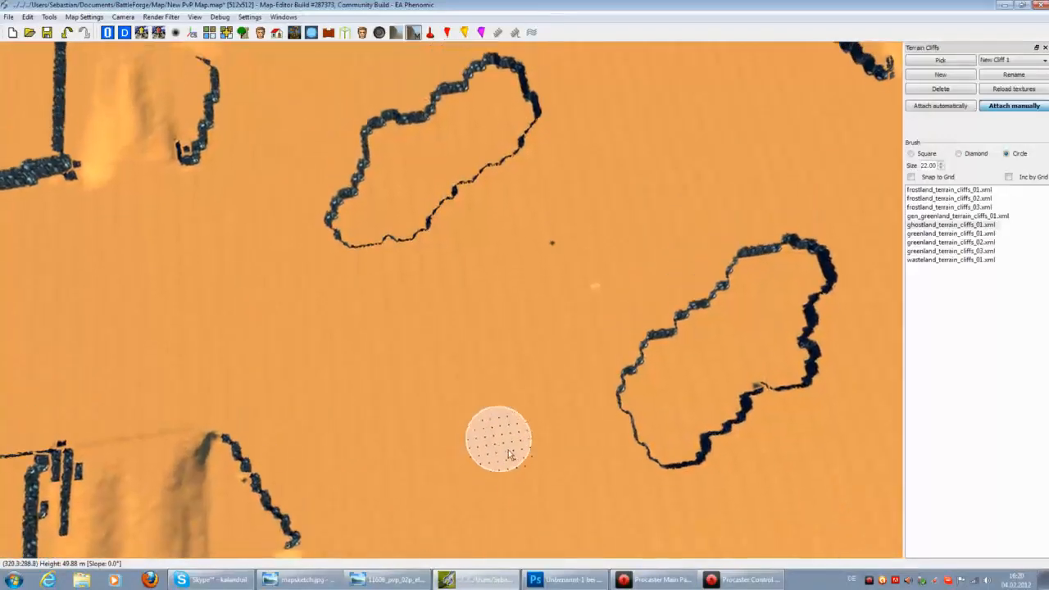
pyautogui.press('Down')
pyautogui.press('Left')
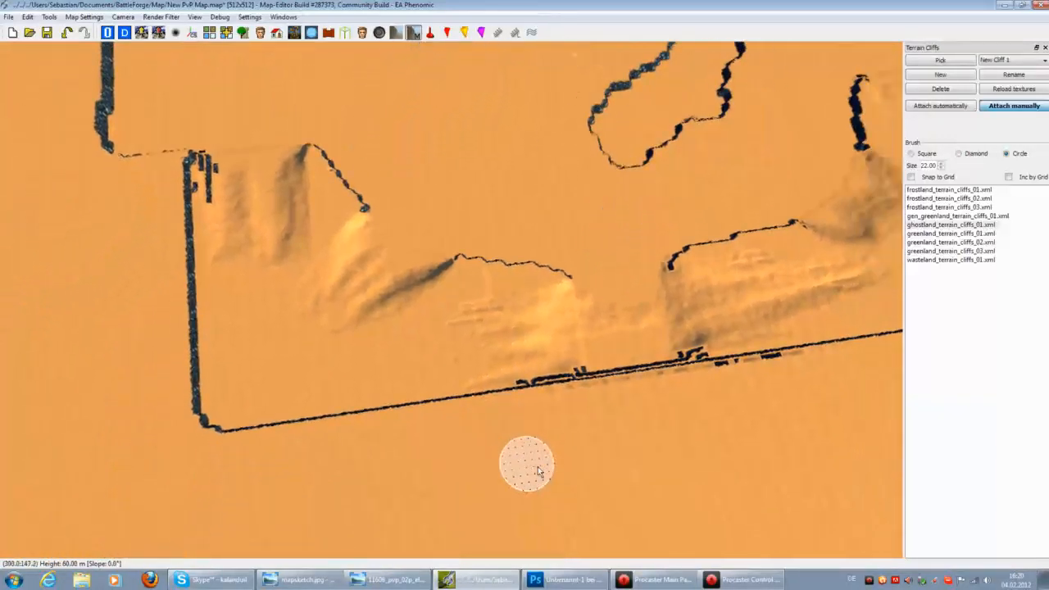
pyautogui.press('Right')
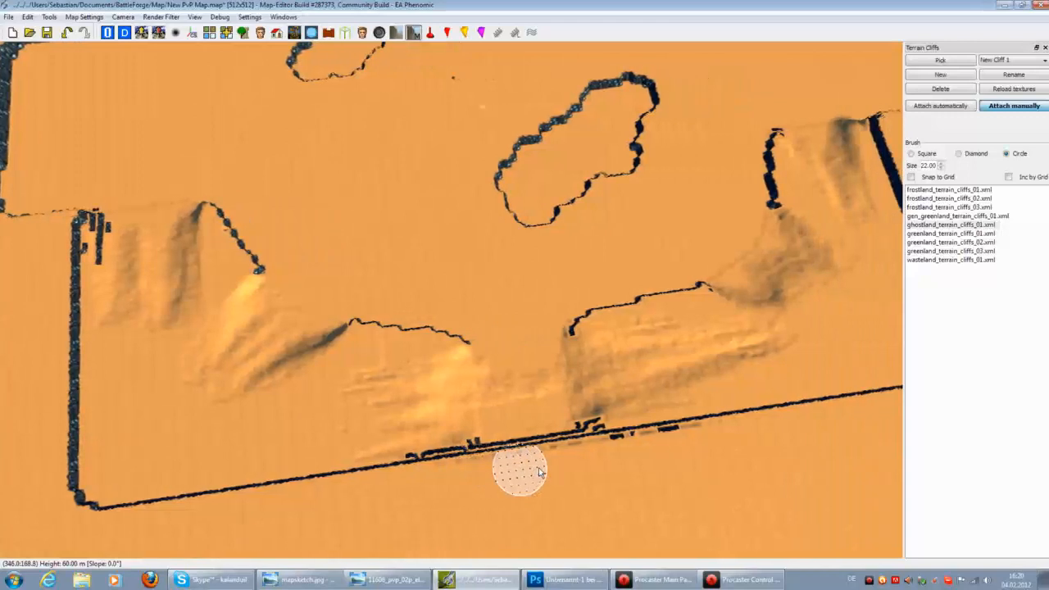
pyautogui.press('Left')
pyautogui.press('Up')
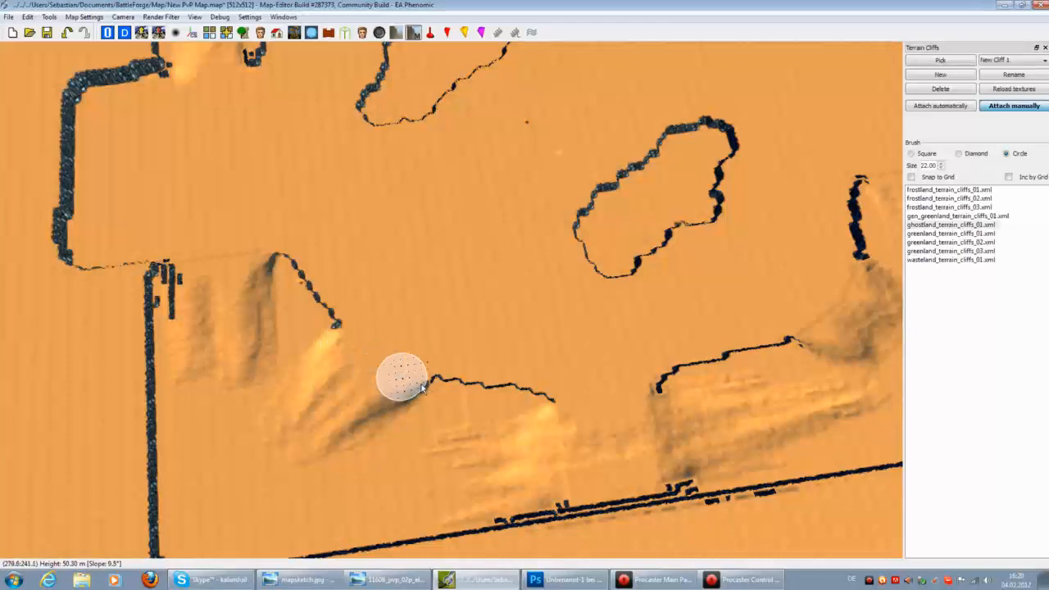
pyautogui.press('Up')
pyautogui.press('Right')
pyautogui.press('Left')
pyautogui.press('Down')
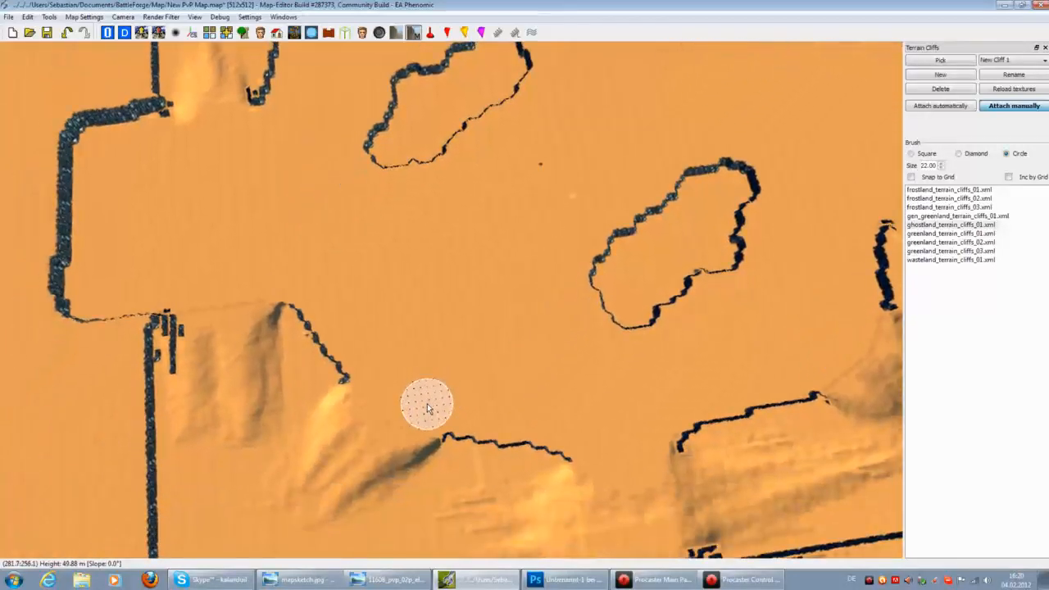
# Check the planned map layout in the mapsketch.jpg drawing and return to the map editor
pyautogui.click(304, 581)
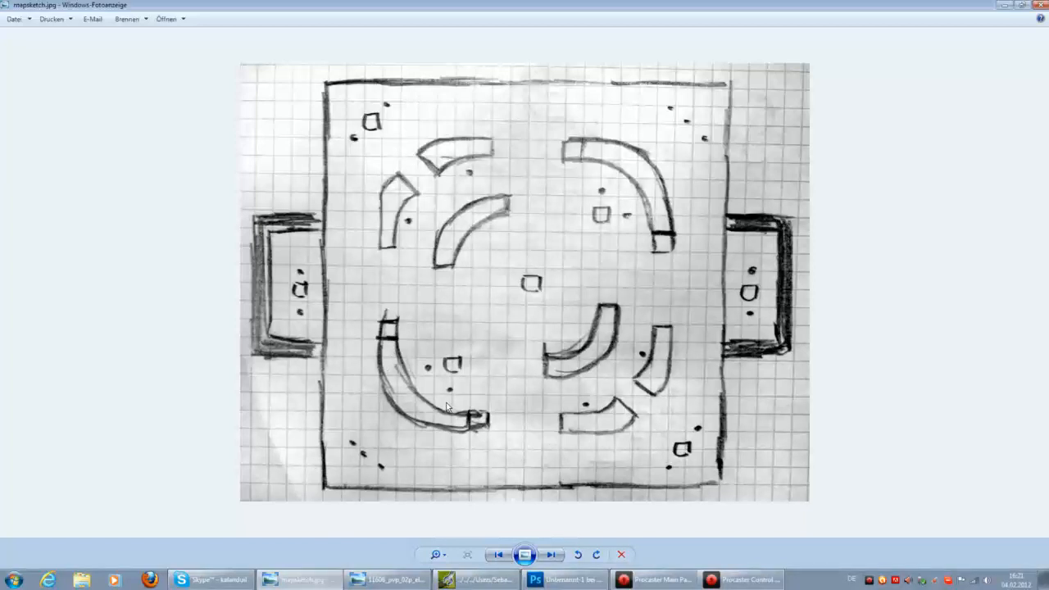
pyautogui.click(1006, 7)
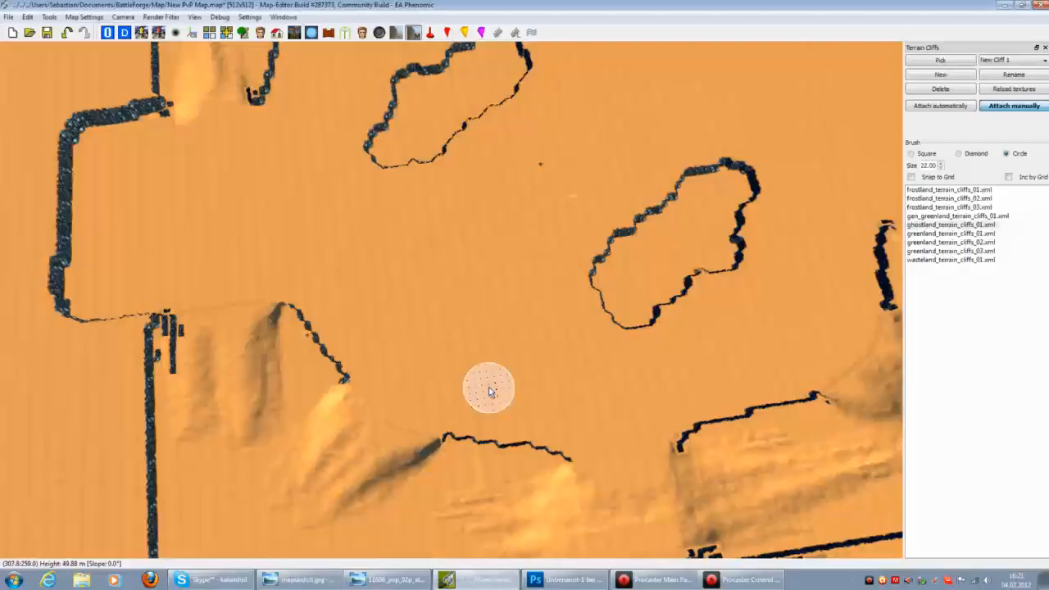
# Review the cliff coverage of the whole map, including both basins, the ledges and the border walls
pyautogui.scroll(-3, 495, 392)
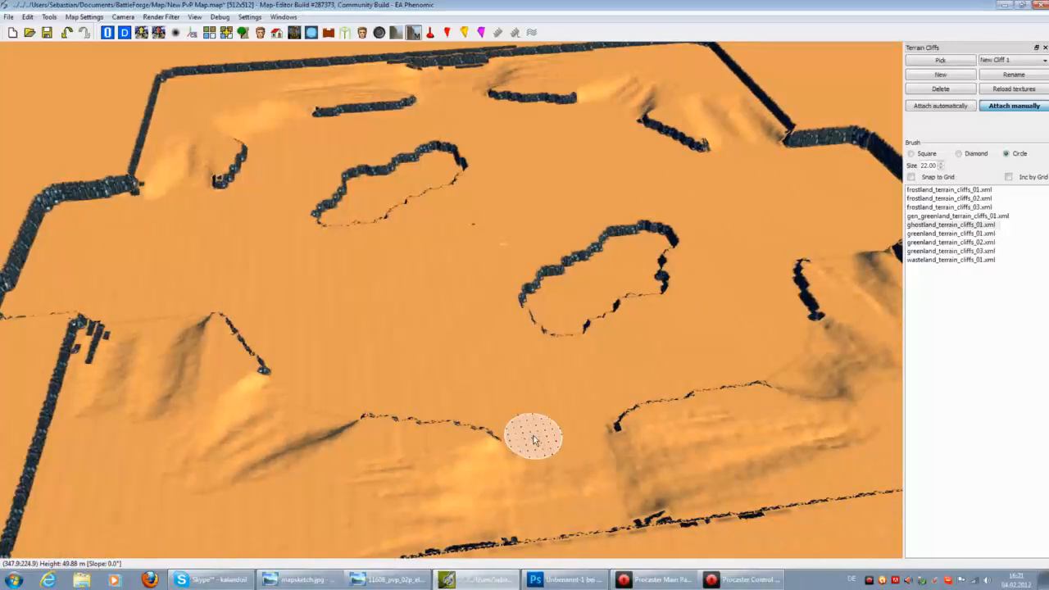
pyautogui.click(686, 584)
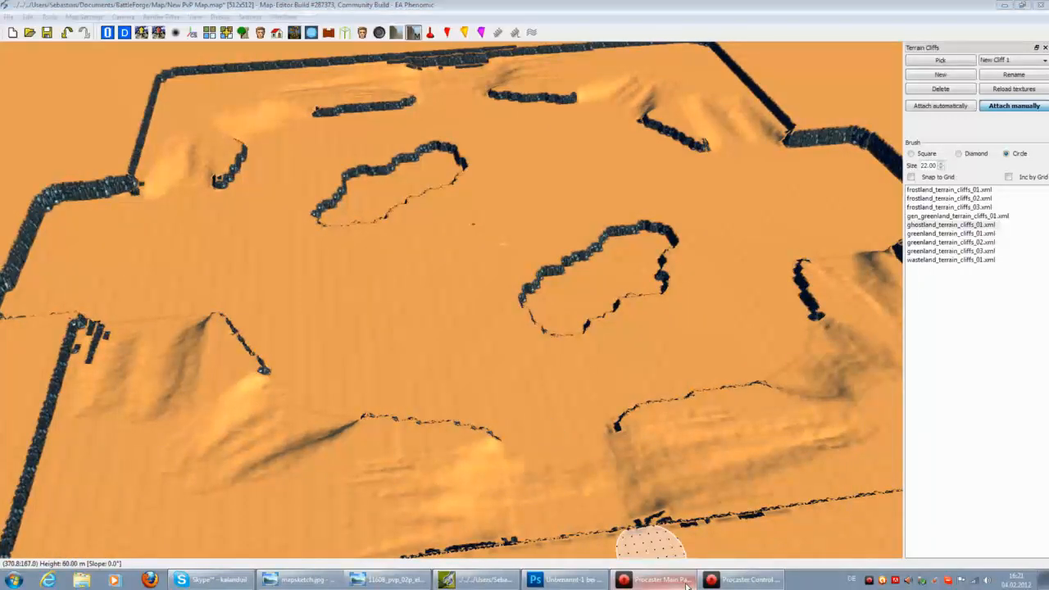
pyautogui.click(544, 498)
pyautogui.press('Right')
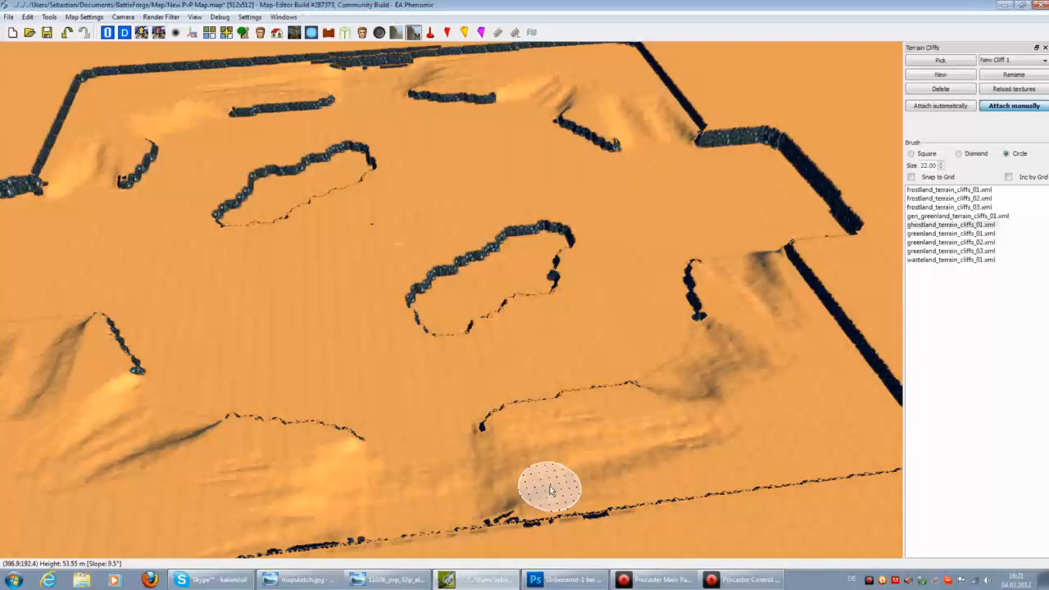
pyautogui.press('Left')
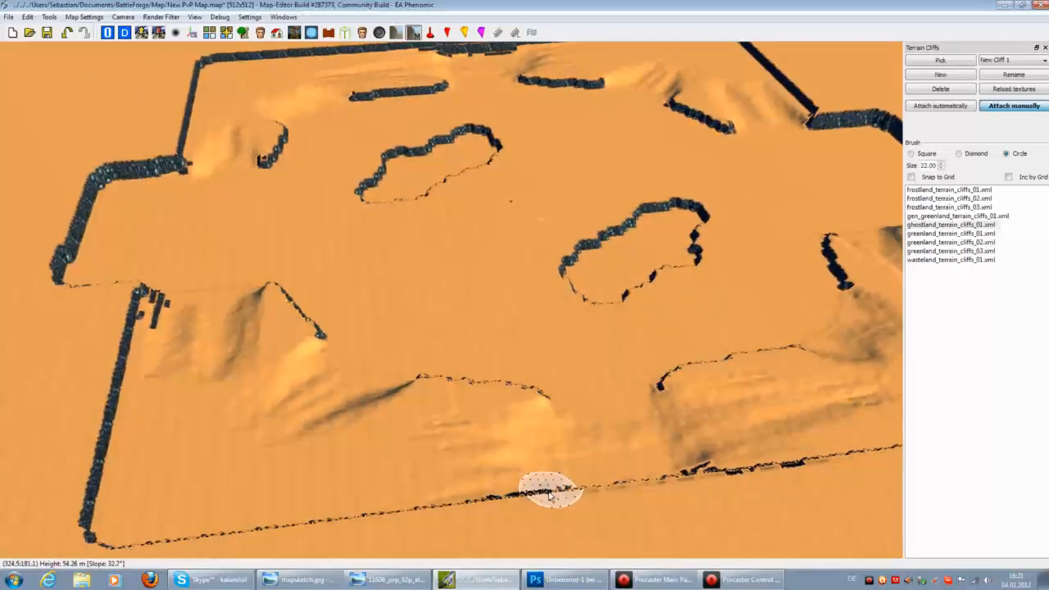
pyautogui.press('Left')
pyautogui.press('Down')
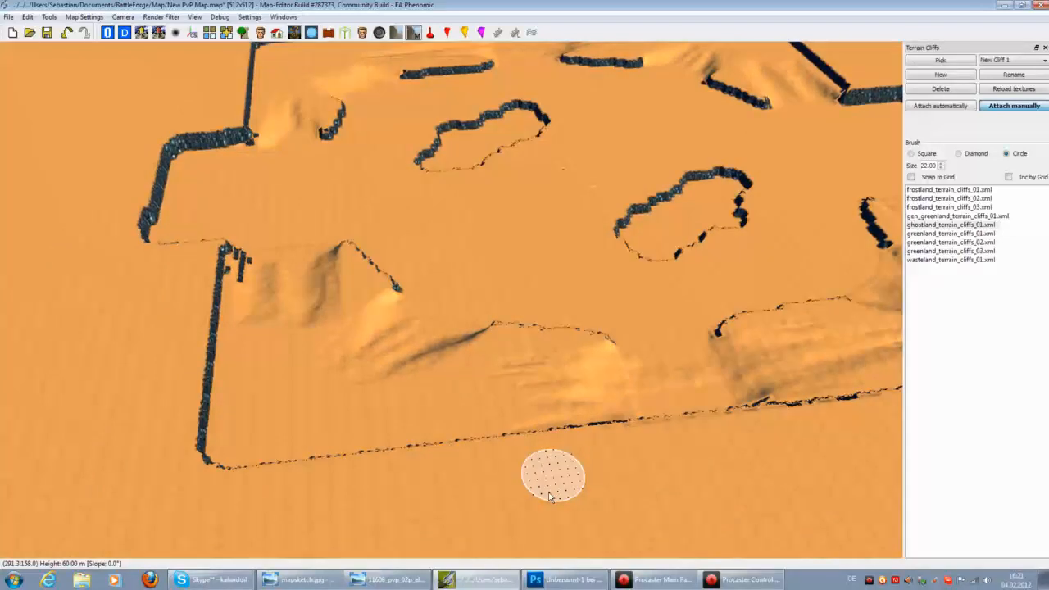
pyautogui.press('Right')
pyautogui.press('Up')
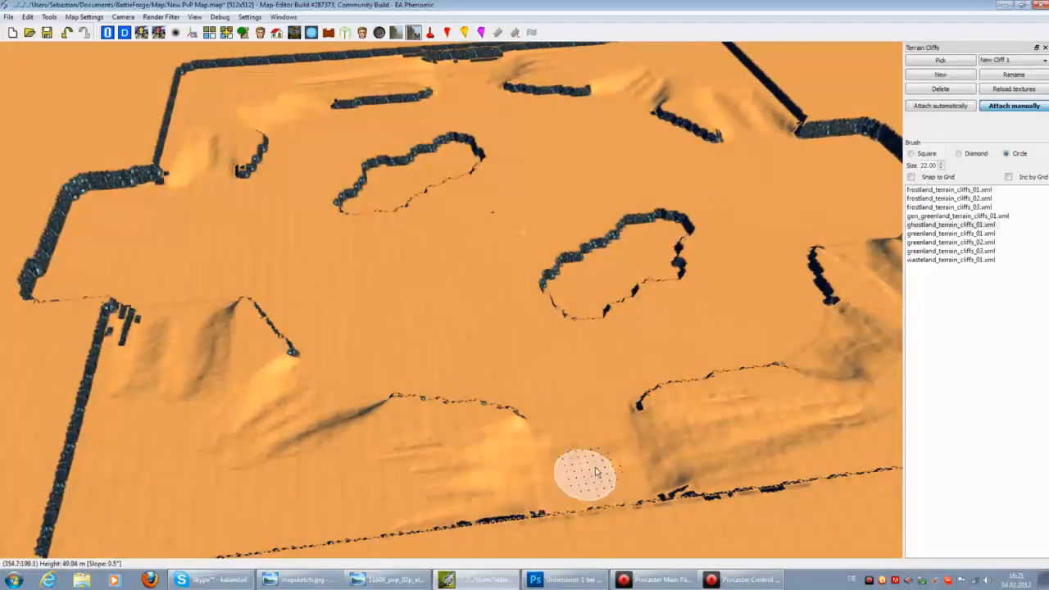
pyautogui.press('Right')
pyautogui.press('Down')
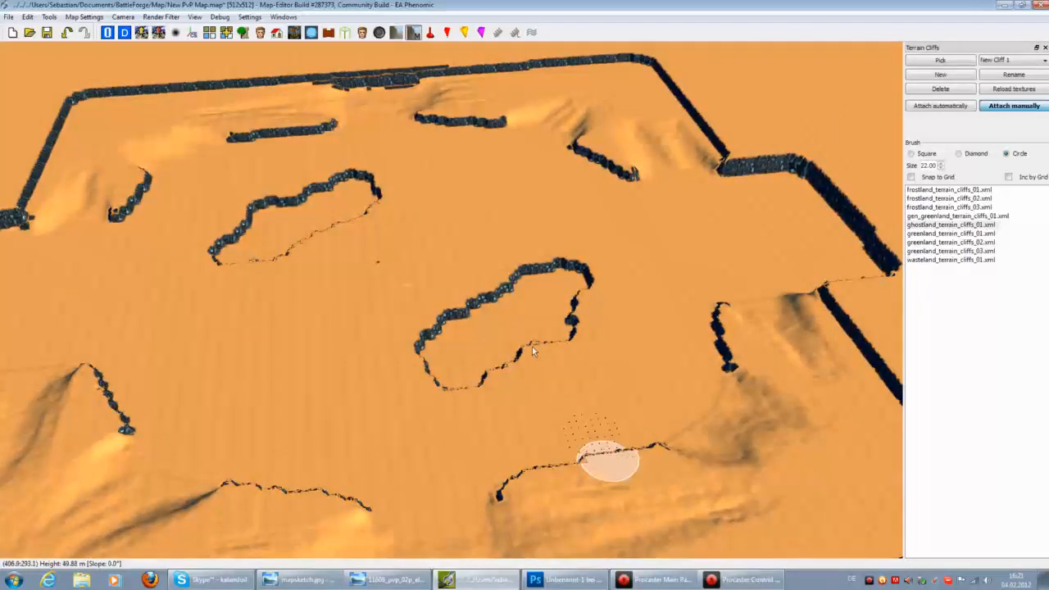
# Save the map with its attached cliffs
pyautogui.click(49, 36)
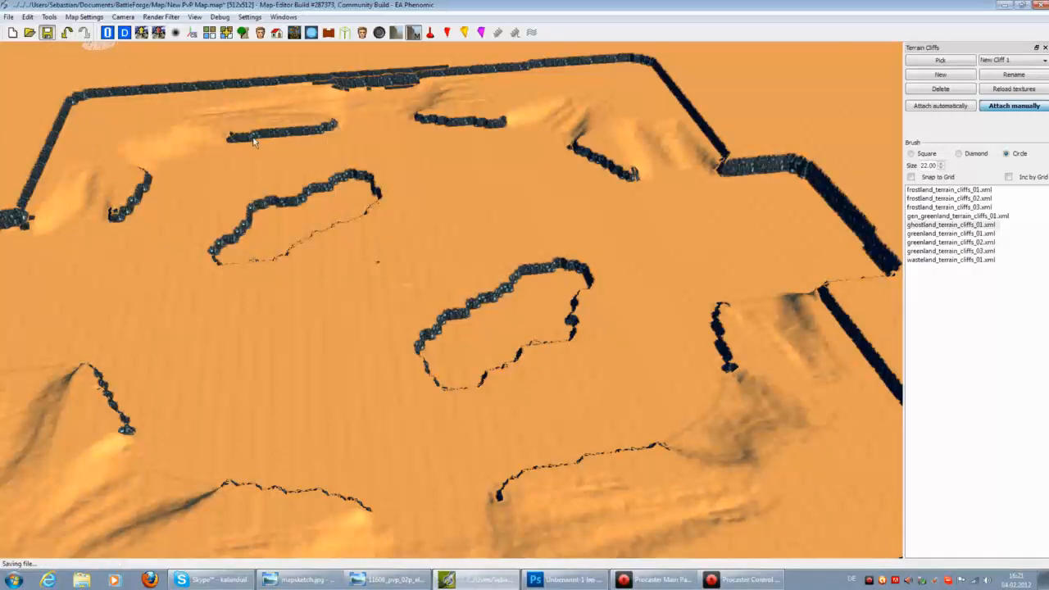
# Try frostland_terrain_cliffs_01.xml and wasteland_terrain_cliffs_01.xml as cliff textures and compare them up close on the southern basin
pyautogui.press('Up')
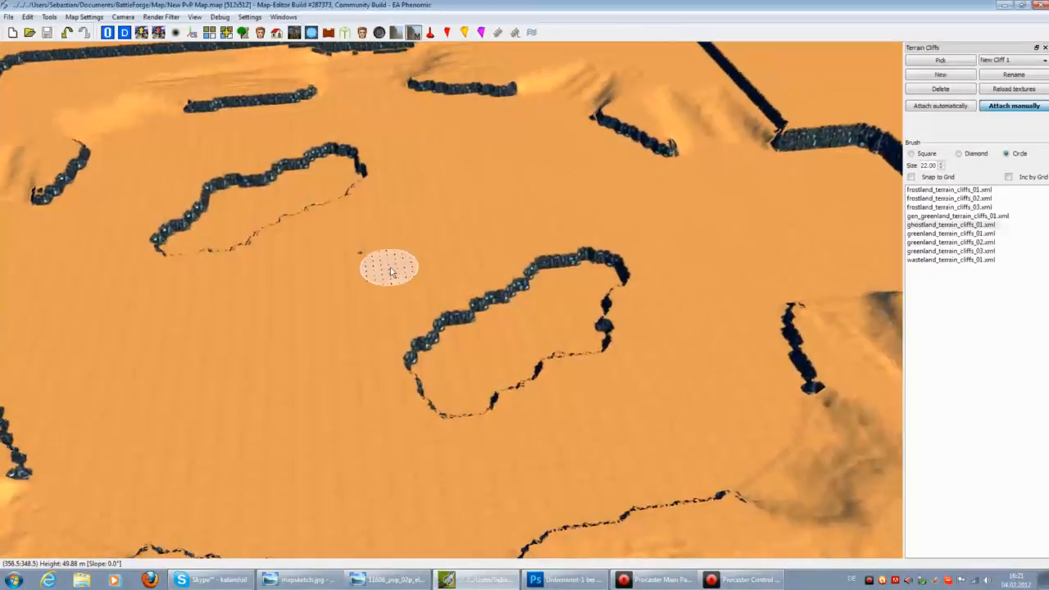
pyautogui.press('Up')
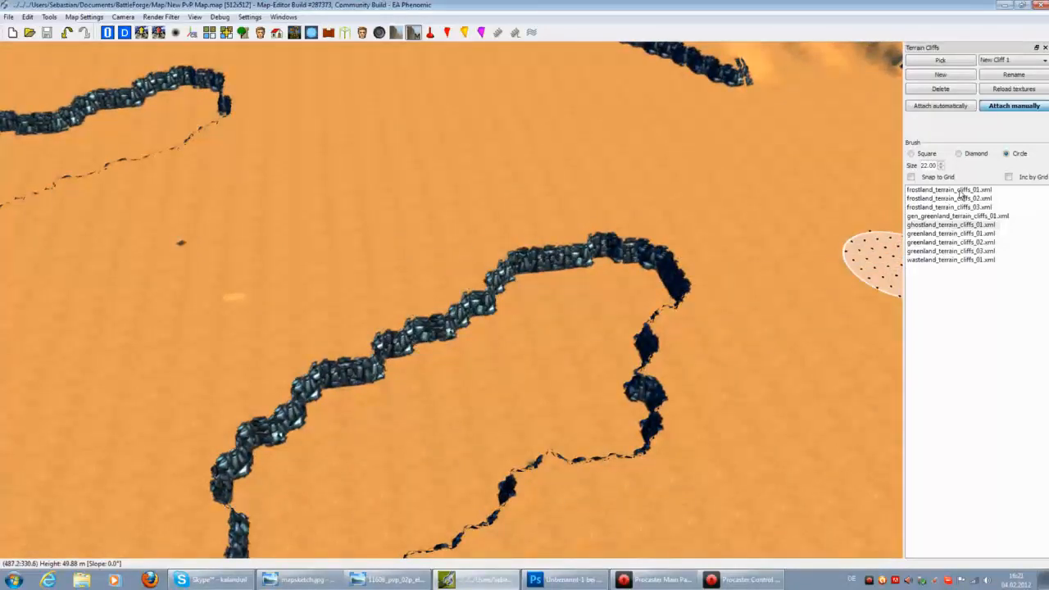
pyautogui.click(959, 208)
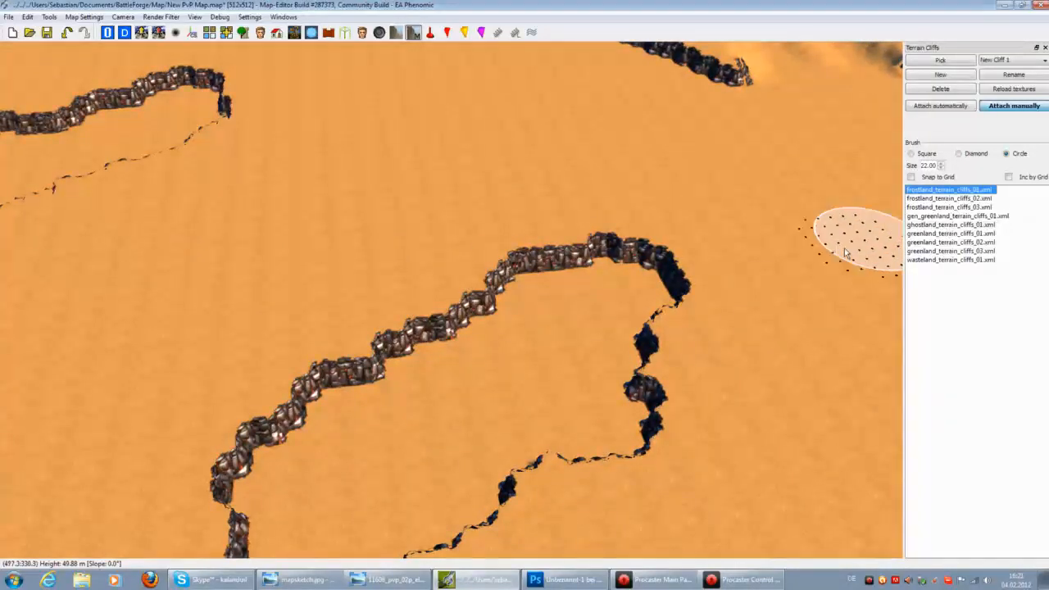
pyautogui.scroll(-2, 762, 352)
pyautogui.scroll(2, 762, 349)
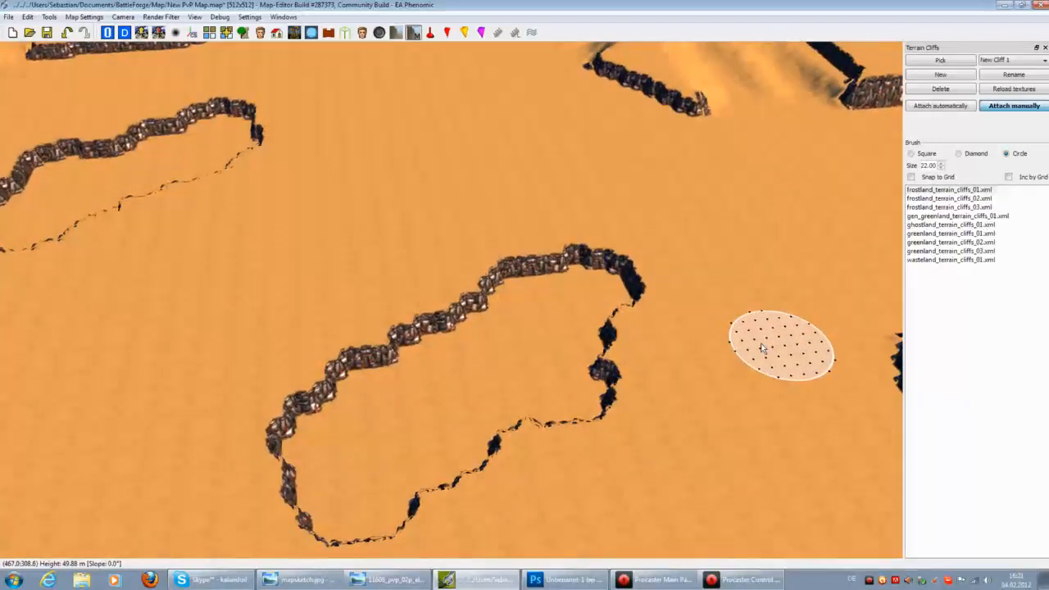
pyautogui.scroll(-2, 696, 365)
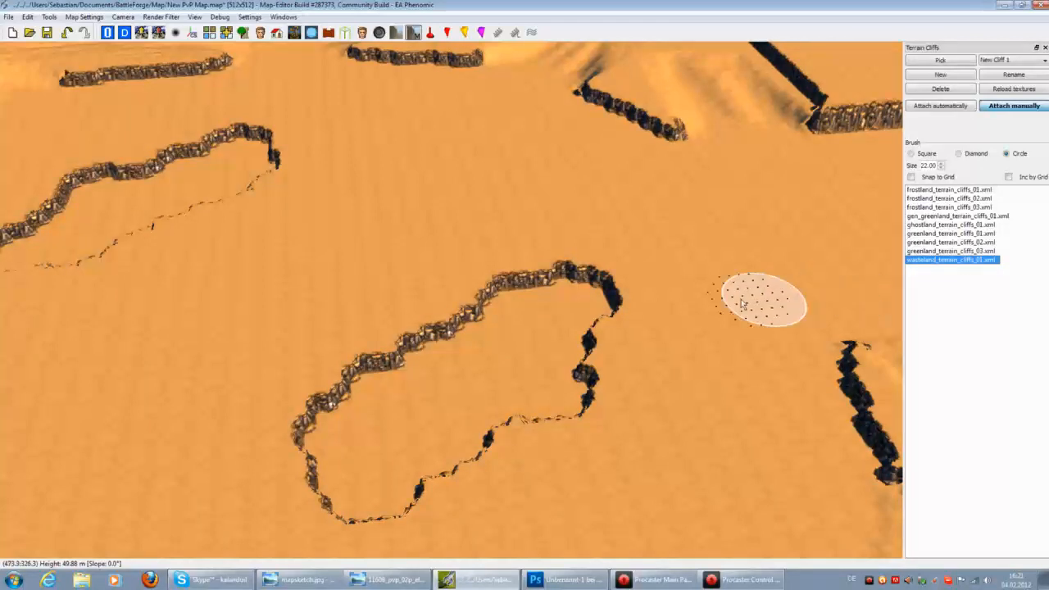
pyautogui.scroll(2, 749, 292)
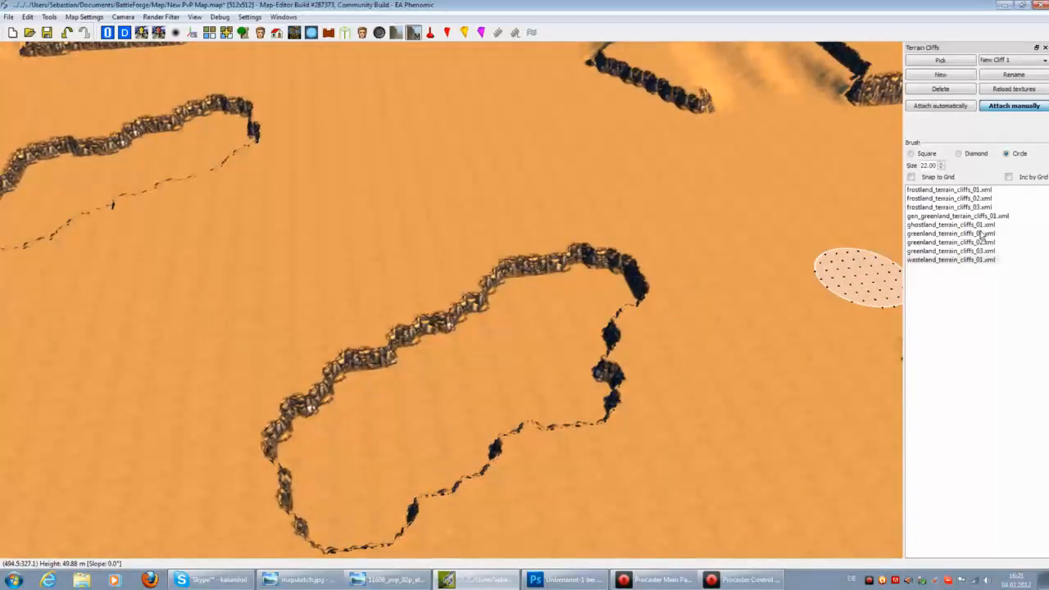
# Try greenland_terrain_cliffs_01.xml, gen_greenland_terrain_cliffs_01.xml, frostland_terrain_cliffs_03.xml and ghostland_terrain_cliffs_01.xml as cliff textures
pyautogui.click(982, 235)
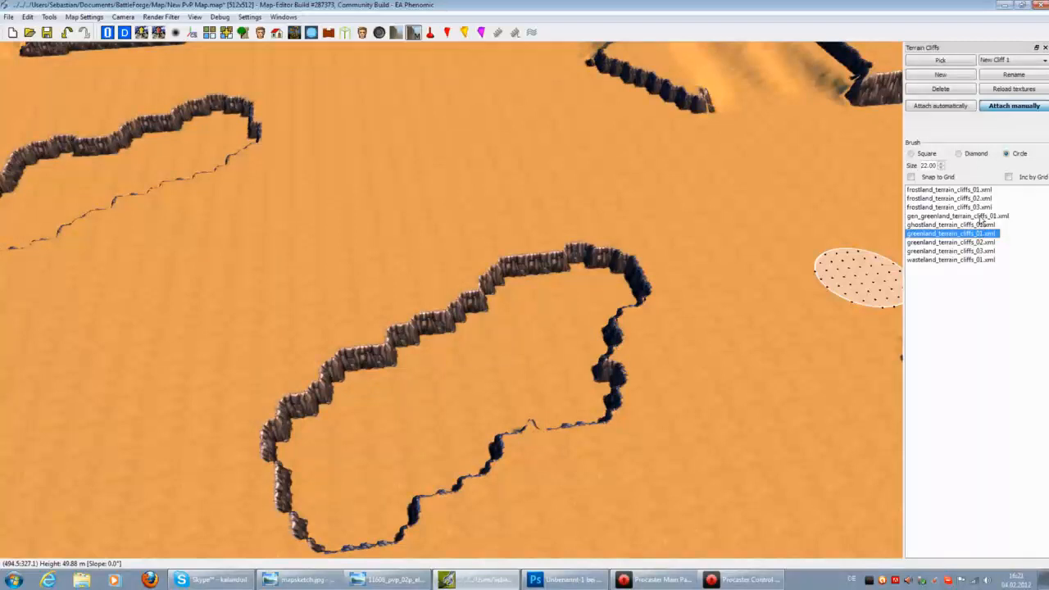
pyautogui.click(981, 217)
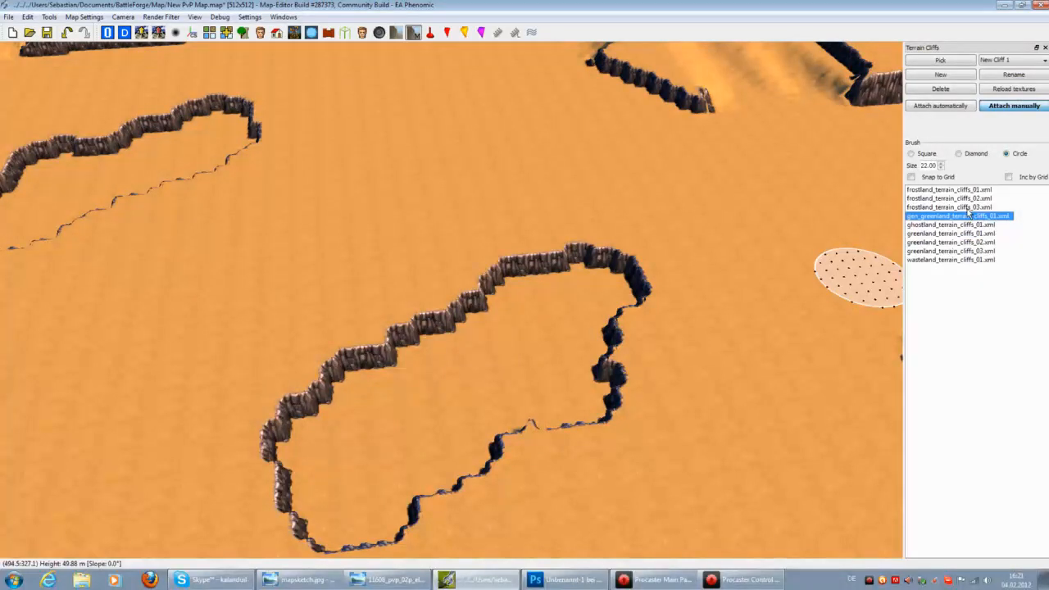
pyautogui.click(970, 208)
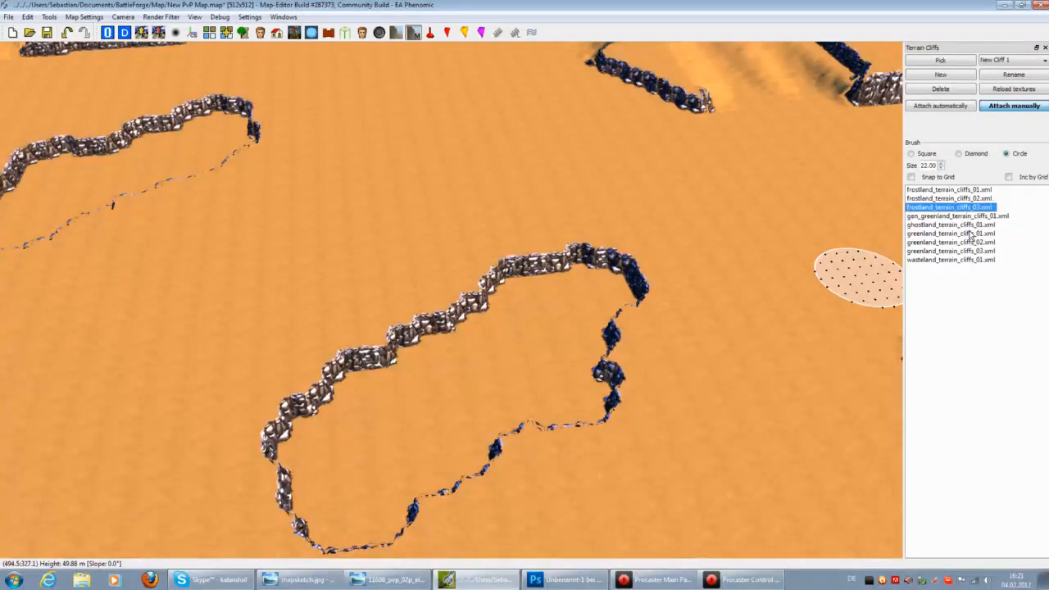
pyautogui.click(970, 227)
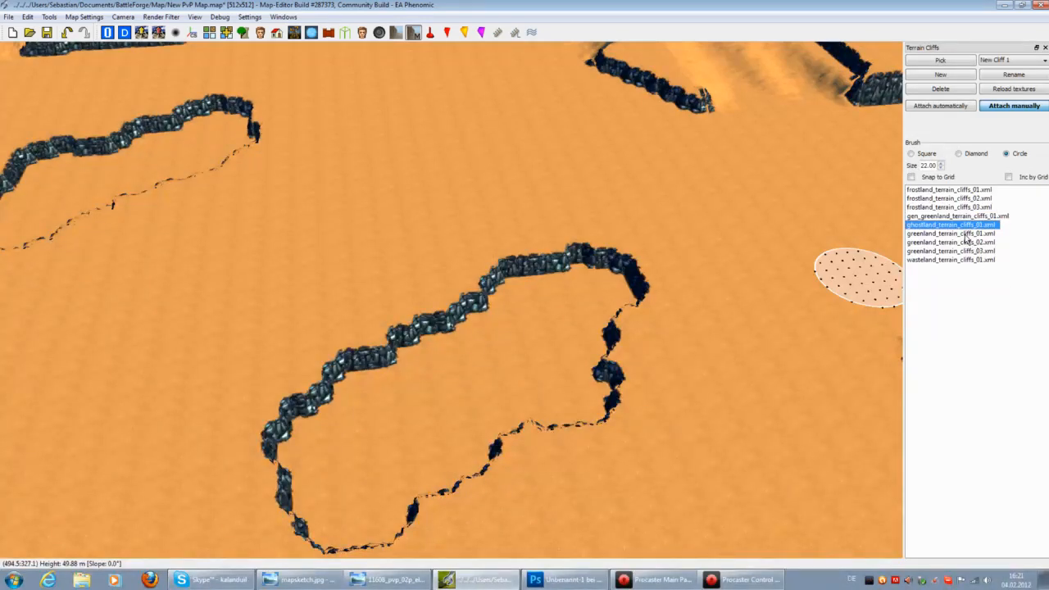
# Apply frostland_terrain_cliffs_03.xml to the cliffs and examine it up close on the southern basin's edge
pyautogui.click(964, 234)
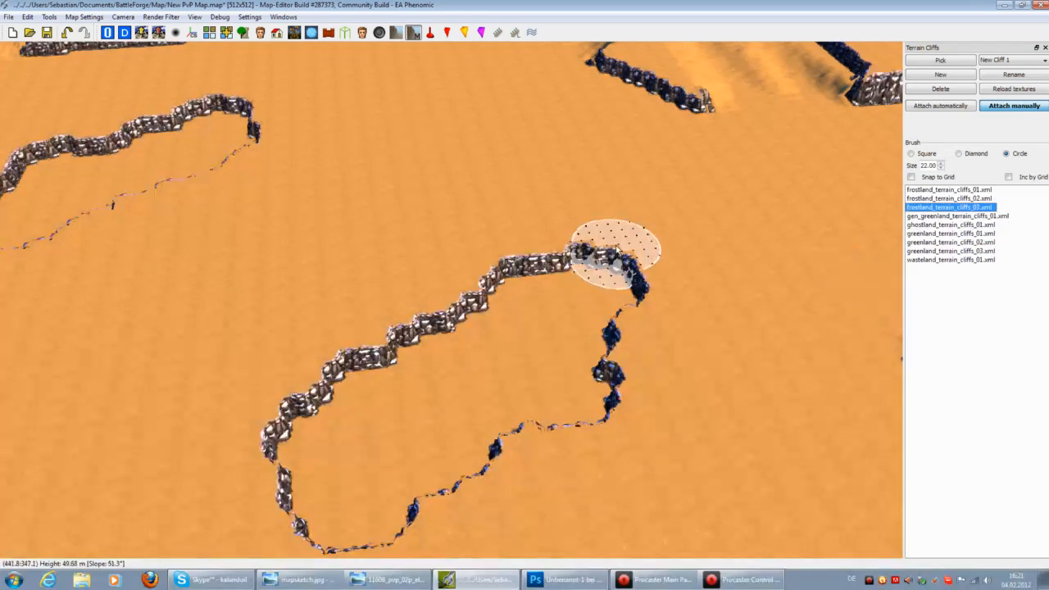
pyautogui.scroll(4, 627, 247)
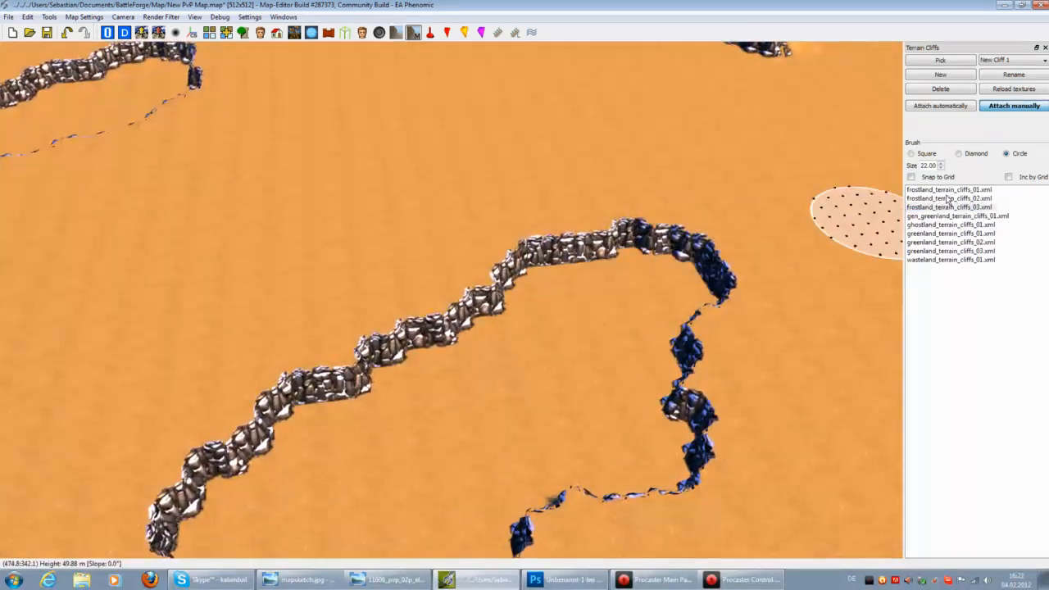
# Compare frostland_terrain_cliffs_01.xml and frostland_terrain_cliffs_02.xml on the cliffs, and set the cliff texture back to frostland_terrain_cliffs_03.xml
pyautogui.click(947, 191)
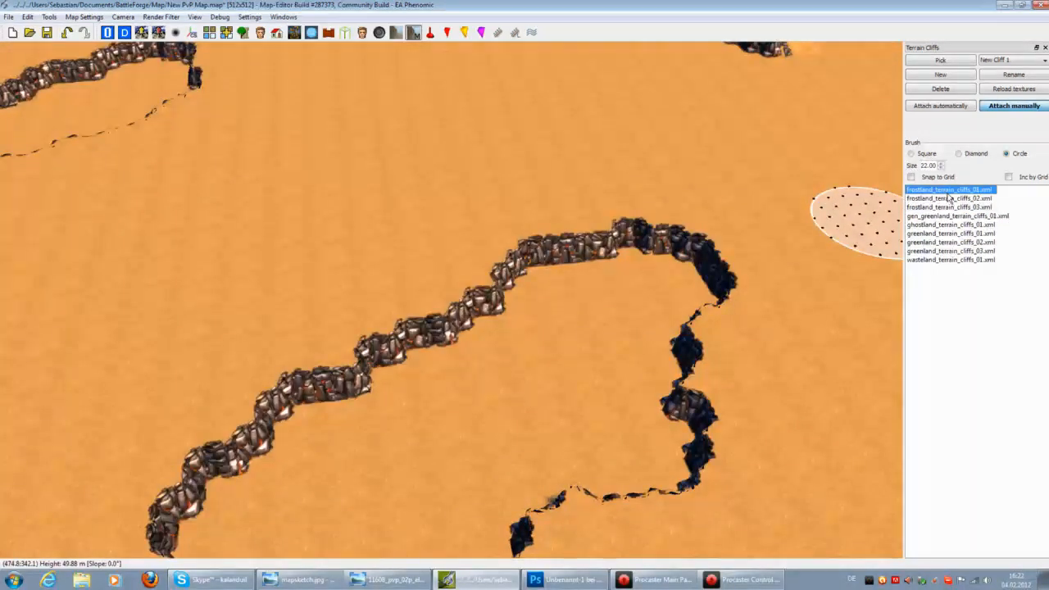
pyautogui.click(951, 198)
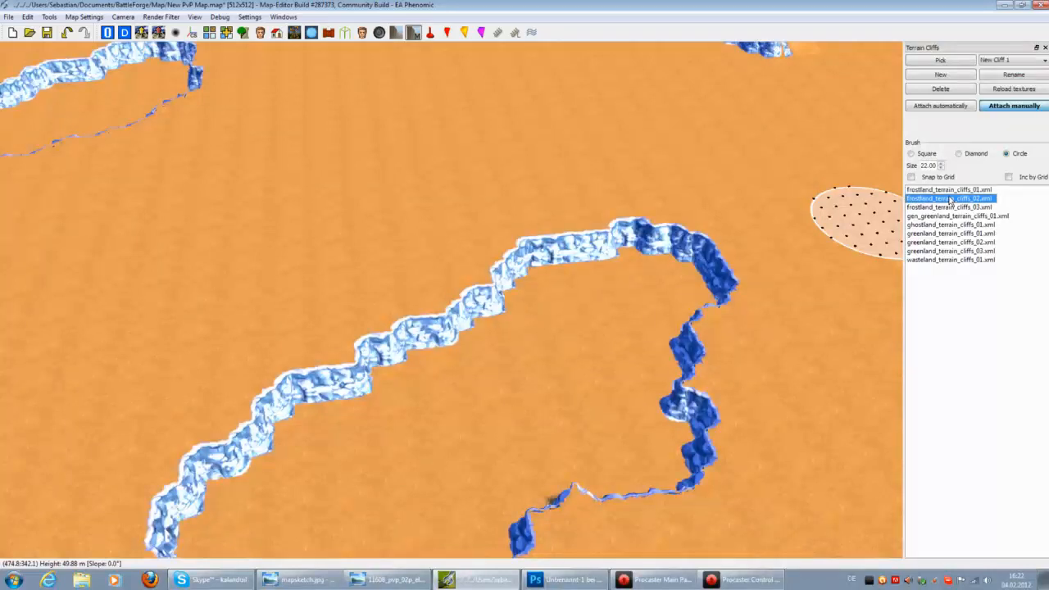
pyautogui.scroll(-5, 553, 331)
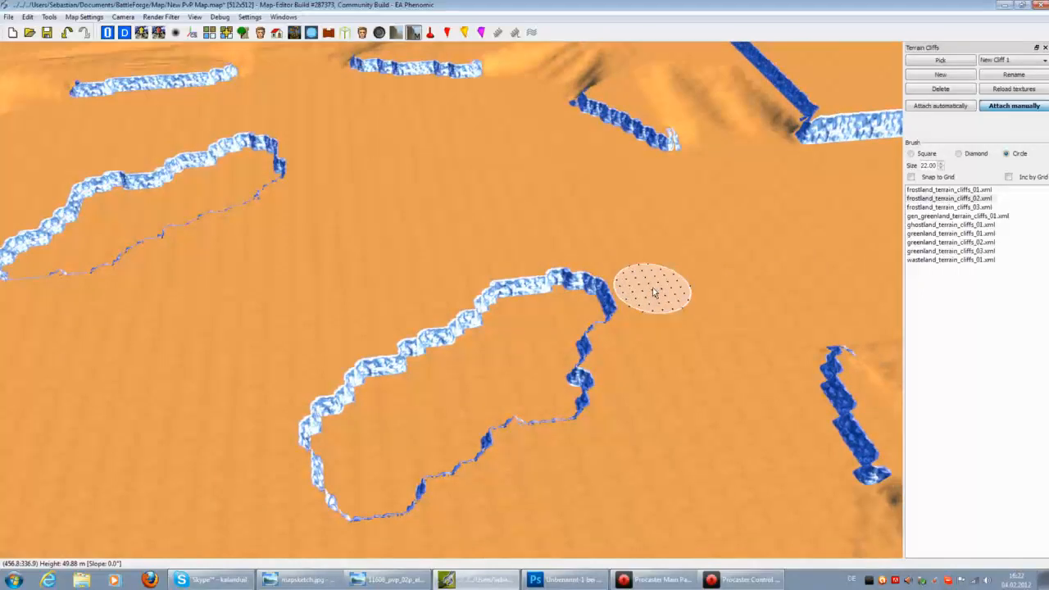
pyautogui.scroll(3, 414, 374)
pyautogui.scroll(-3, 418, 374)
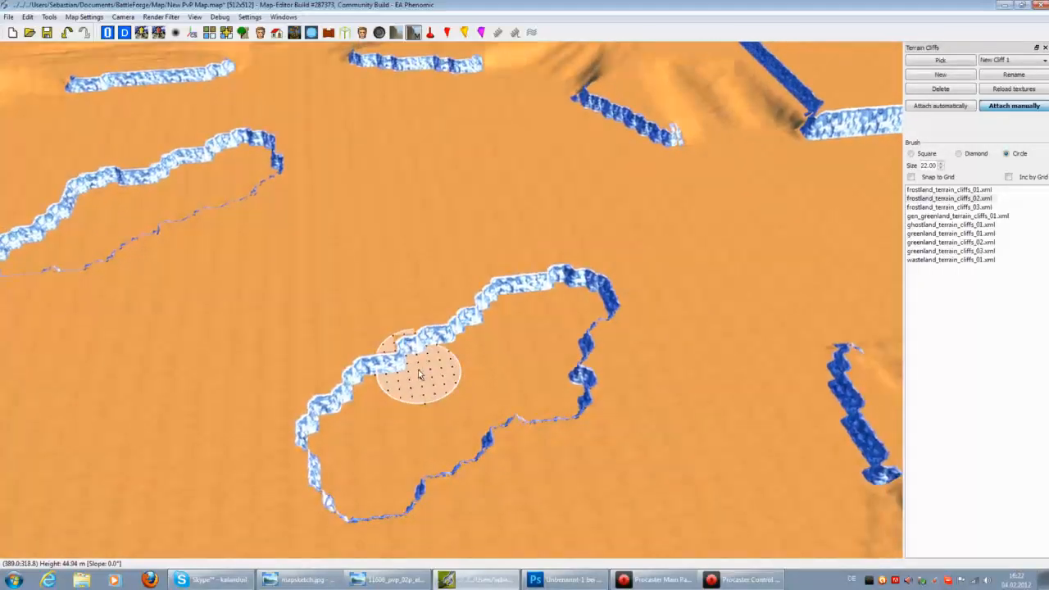
pyautogui.click(932, 207)
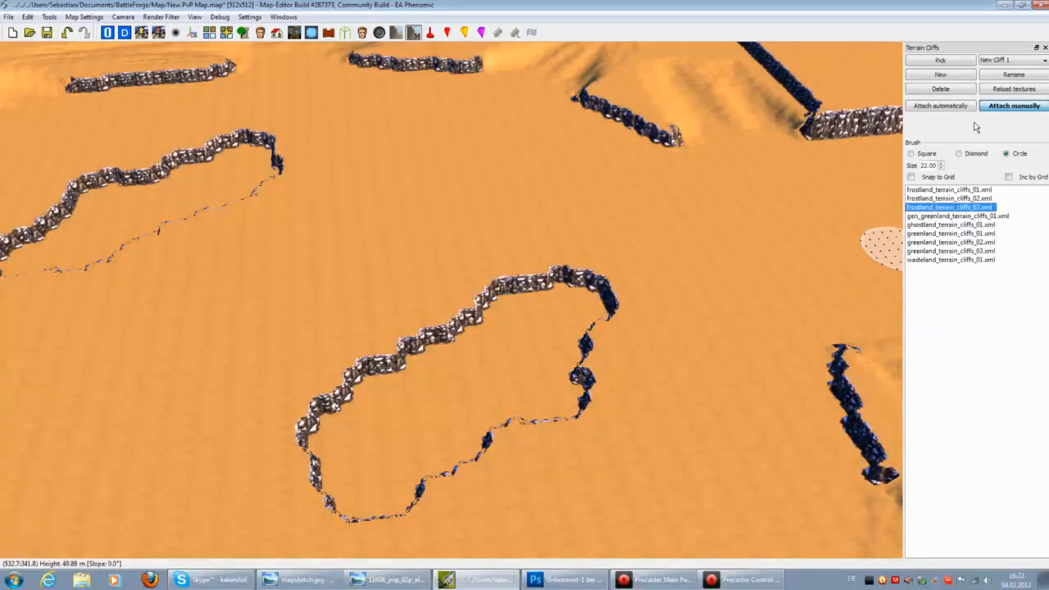
# Remove the attached cliffs from the edges of both central basins
pyautogui.moveTo(610, 299)
pyautogui.mouseDown()
pyautogui.moveTo(581, 291)
pyautogui.moveTo(281, 445)
pyautogui.moveTo(505, 434)
pyautogui.moveTo(592, 291)
pyautogui.mouseUp()
pyautogui.press('Left')
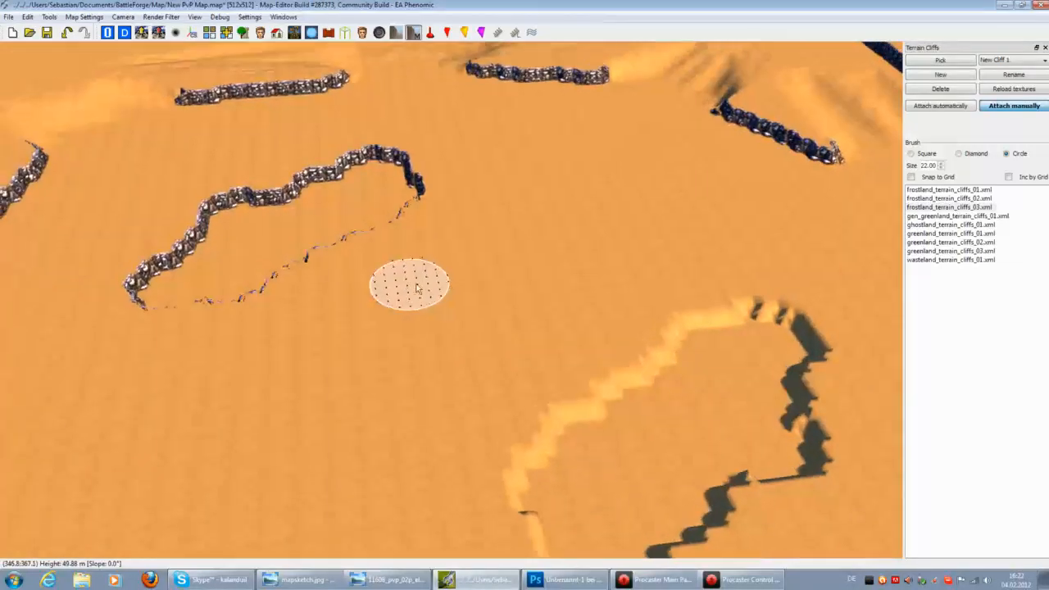
pyautogui.moveTo(527, 323)
pyautogui.mouseDown()
pyautogui.moveTo(464, 215)
pyautogui.moveTo(202, 306)
pyautogui.moveTo(228, 358)
pyautogui.moveTo(422, 328)
pyautogui.moveTo(339, 398)
pyautogui.mouseUp()
# Create a second cliff set with a frostland texture and attach it manually along the upper edge of the northern basin
pyautogui.click(932, 76)
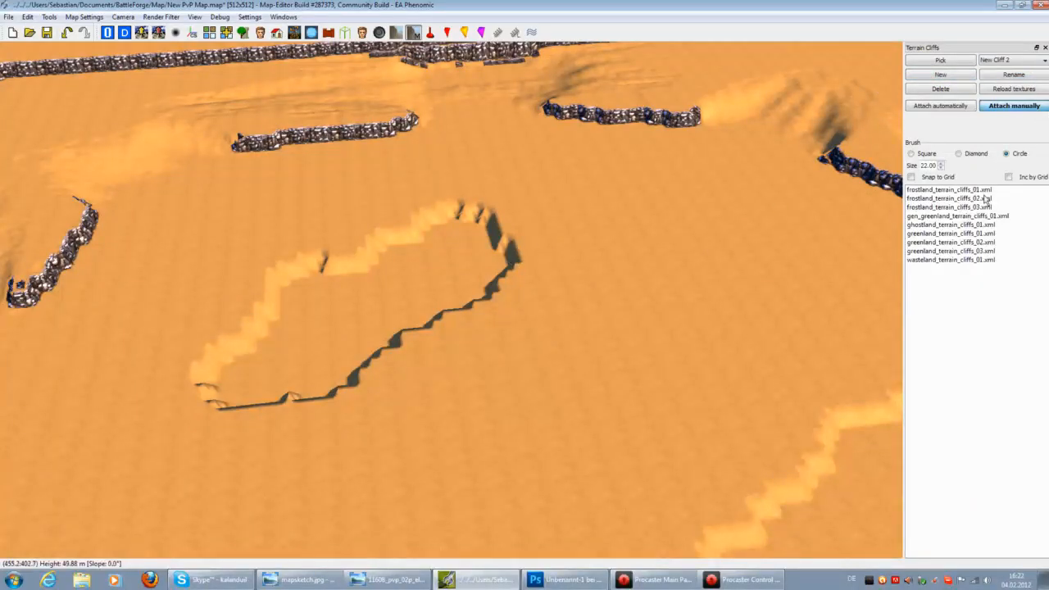
pyautogui.click(926, 210)
pyautogui.click(526, 298)
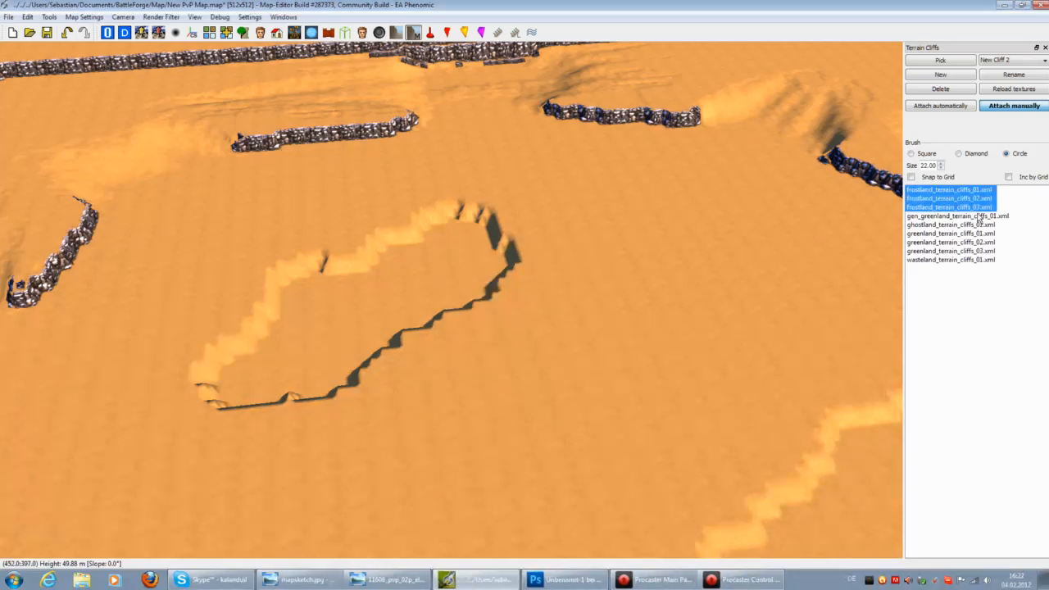
pyautogui.moveTo(475, 233)
pyautogui.mouseDown()
pyautogui.moveTo(300, 308)
pyautogui.moveTo(276, 375)
pyautogui.mouseUp()
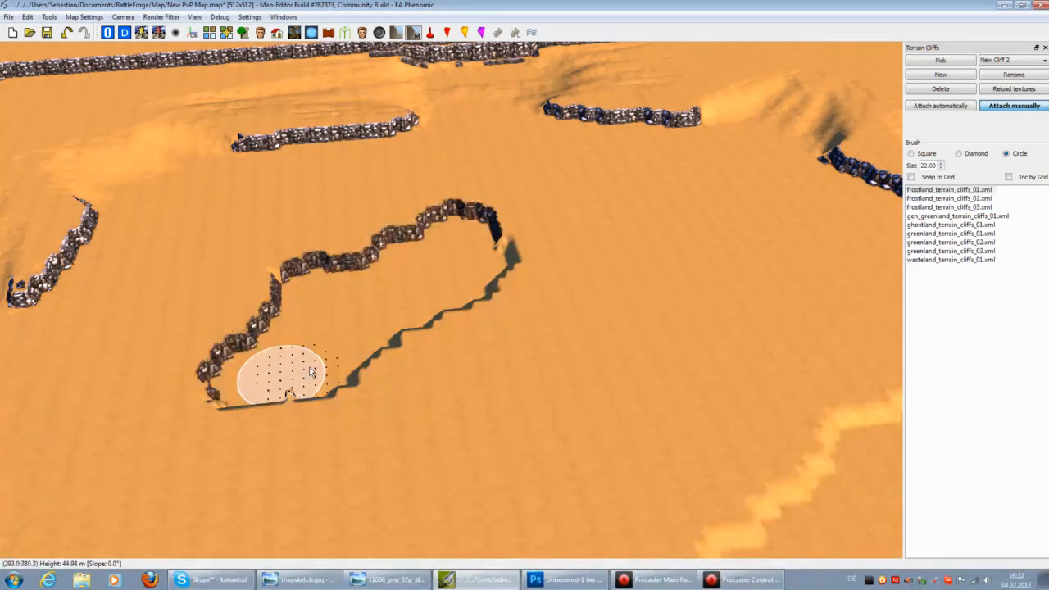
# Attach the second cliff set around both basins with the frostland_terrain_cliffs_02.xml texture and save the map
pyautogui.click(949, 198)
pyautogui.moveTo(326, 254)
pyautogui.mouseDown()
pyautogui.moveTo(309, 351)
pyautogui.moveTo(210, 397)
pyautogui.moveTo(457, 289)
pyautogui.moveTo(314, 387)
pyautogui.mouseUp()
pyautogui.press('Right')
pyautogui.press('Down')
pyautogui.moveTo(501, 314)
pyautogui.mouseDown()
pyautogui.moveTo(375, 390)
pyautogui.moveTo(519, 436)
pyautogui.moveTo(659, 272)
pyautogui.moveTo(468, 347)
pyautogui.moveTo(457, 300)
pyautogui.mouseUp()
pyautogui.click(46, 32)
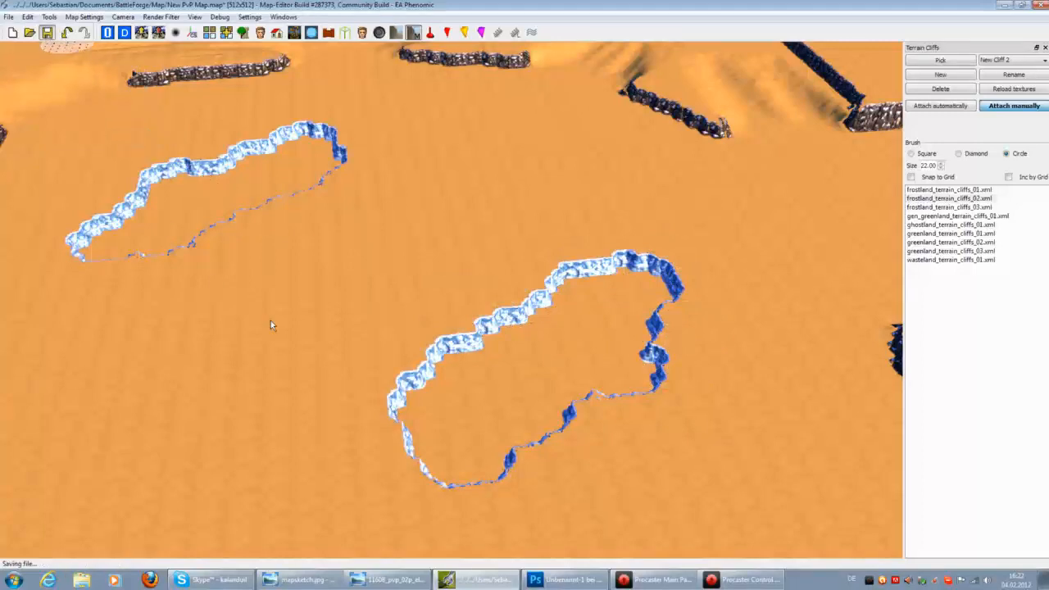
# Close the Terrain Cliffs tool, open the Water Tool and create a new water entry
pyautogui.click(1045, 47)
pyautogui.rightClick(591, 33)
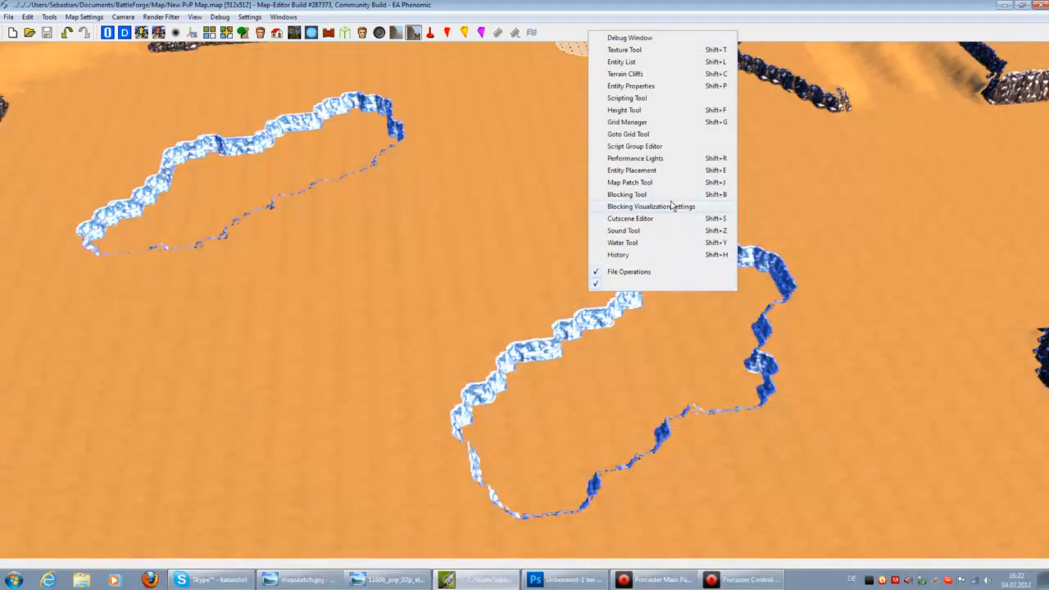
pyautogui.click(622, 243)
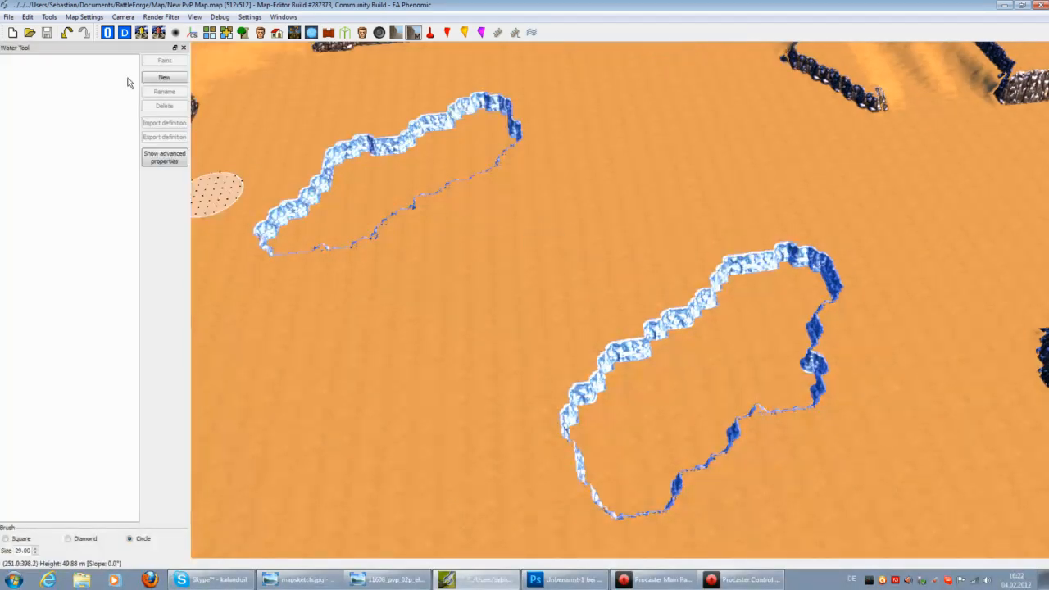
pyautogui.click(159, 80)
pyautogui.click(24, 61)
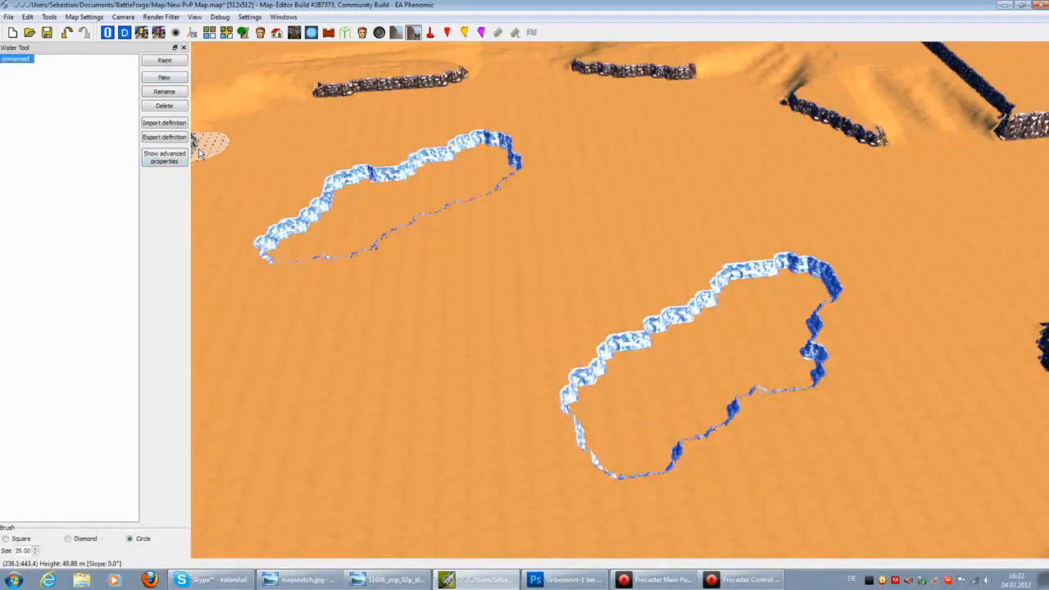
# Import the forge_02.xml water definition into the new water entry
pyautogui.click(161, 124)
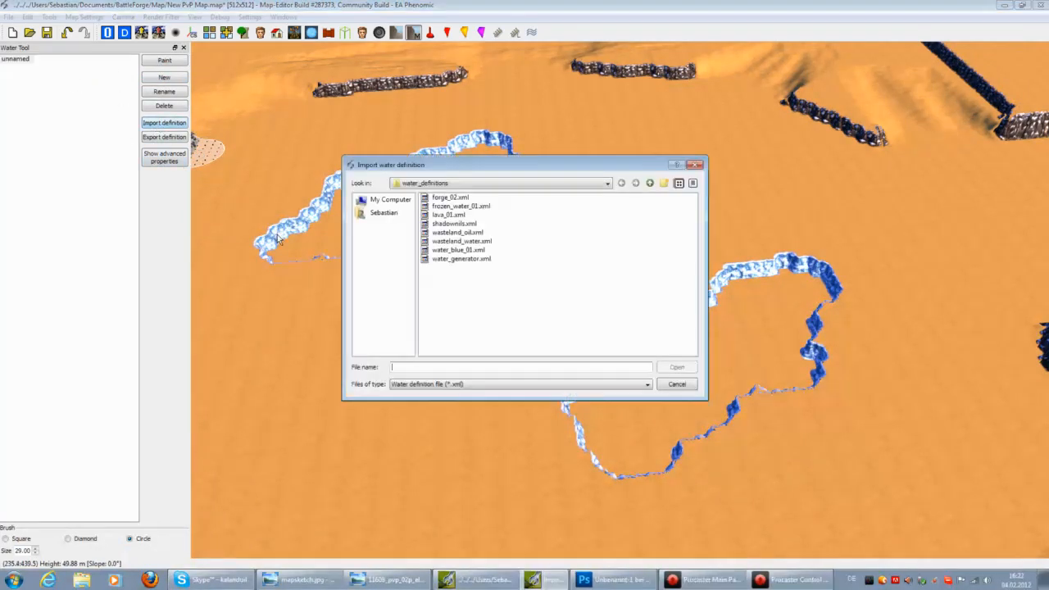
pyautogui.click(525, 301)
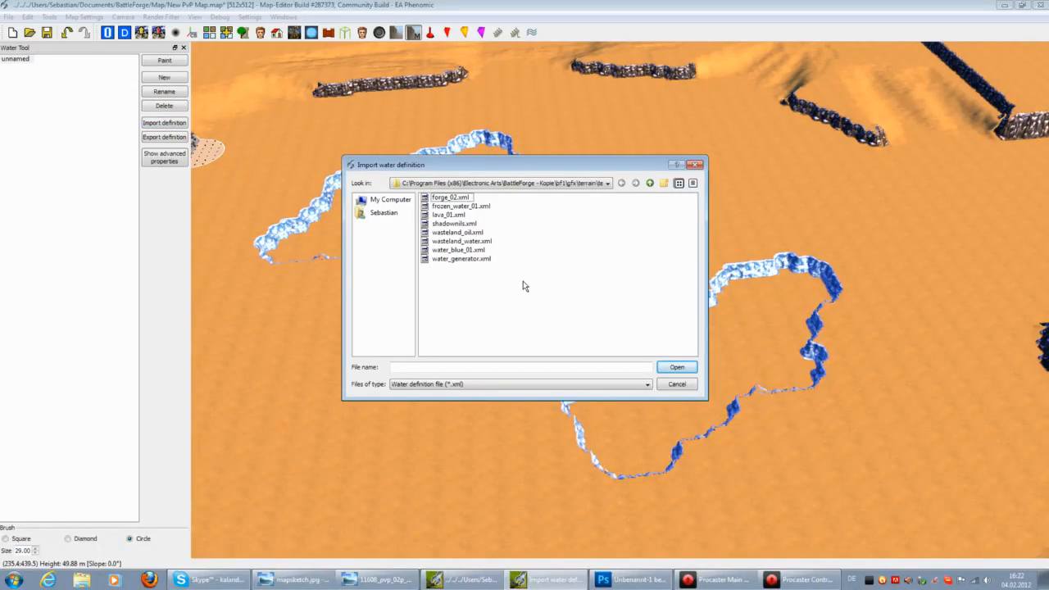
pyautogui.click(460, 207)
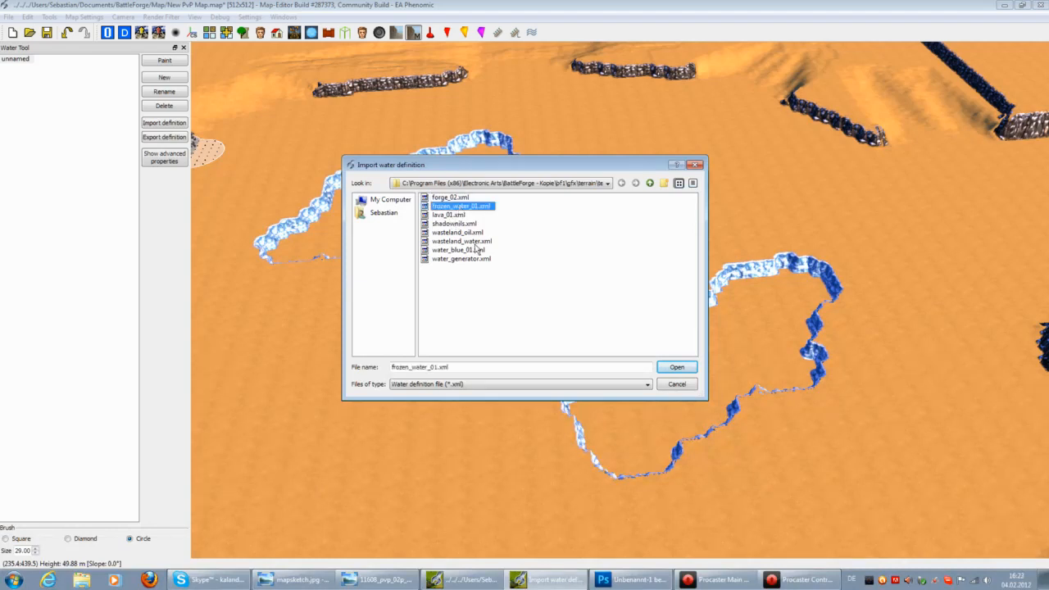
pyautogui.click(452, 198)
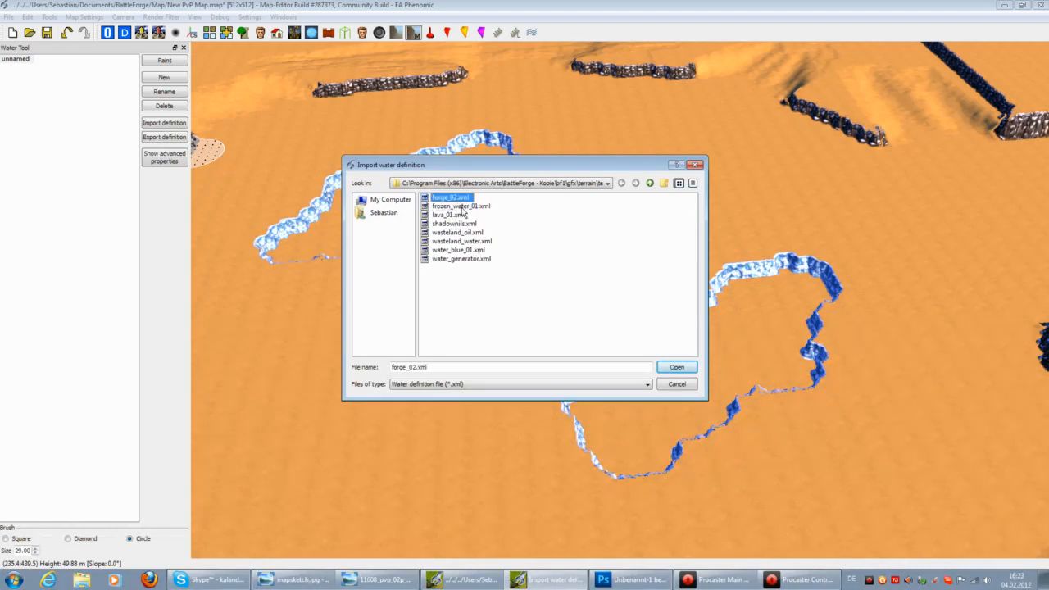
pyautogui.click(663, 368)
# Try painting the forge_02 water over the southern basin, examine its look and undo it
pyautogui.scroll(5, 660, 382)
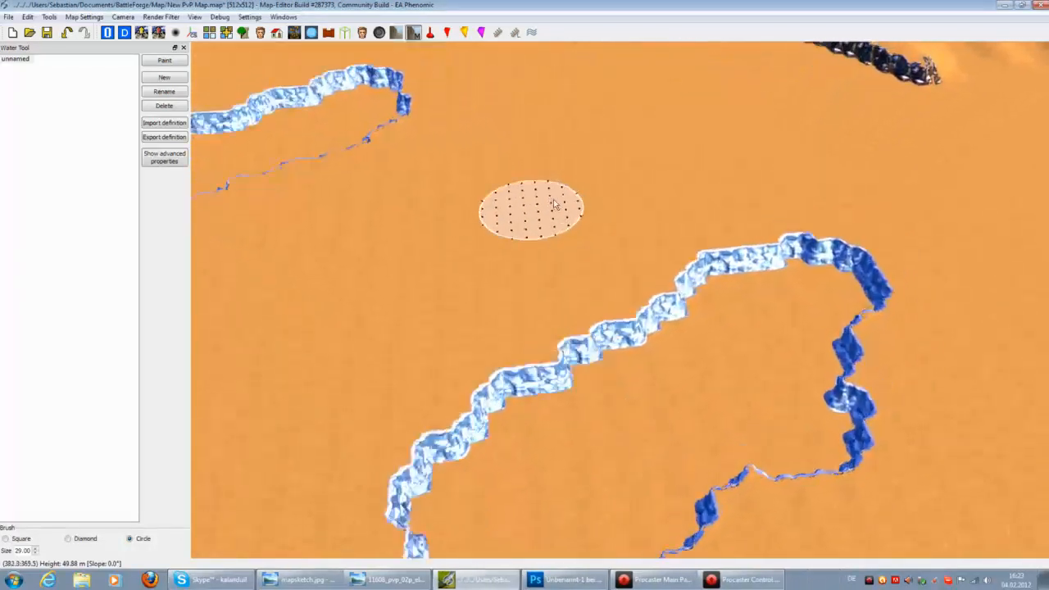
pyautogui.click(532, 33)
pyautogui.moveTo(572, 309)
pyautogui.mouseDown()
pyautogui.moveTo(429, 434)
pyautogui.moveTo(672, 352)
pyautogui.mouseUp()
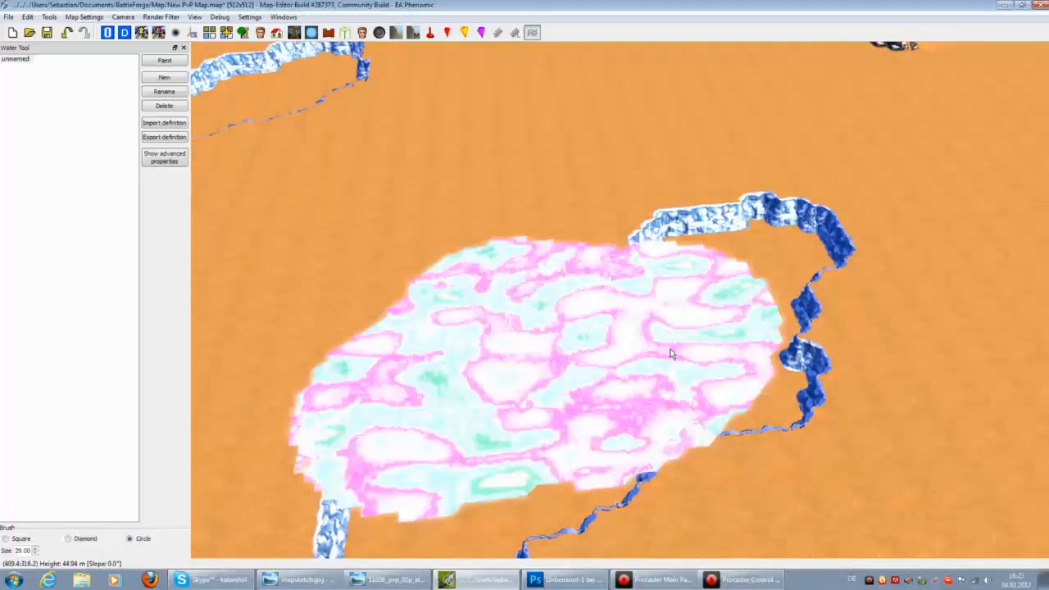
pyautogui.moveTo(878, 260); pyautogui.dragTo(885, 264, button='middle')
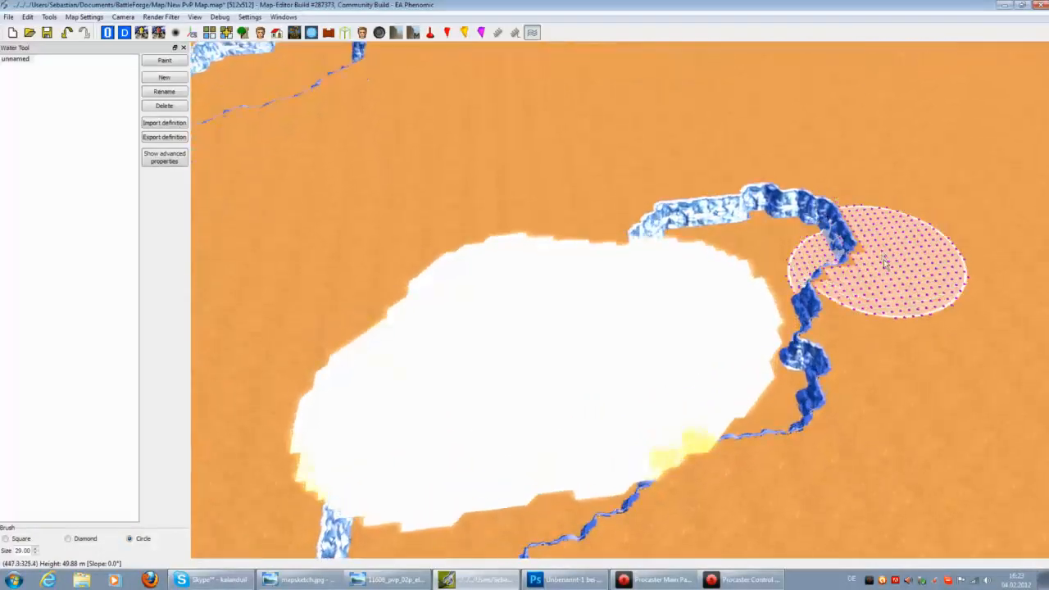
pyautogui.click(68, 33)
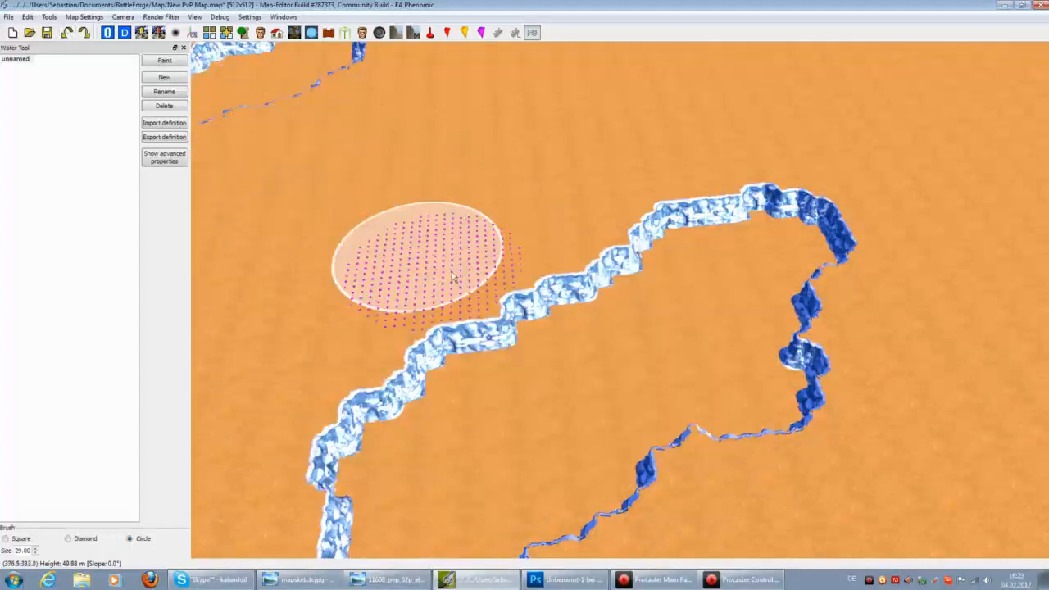
# Paint an oval patch of water across the southern basin's upper edge and try the frozen_water_01.xml definition on it
pyautogui.click(562, 304)
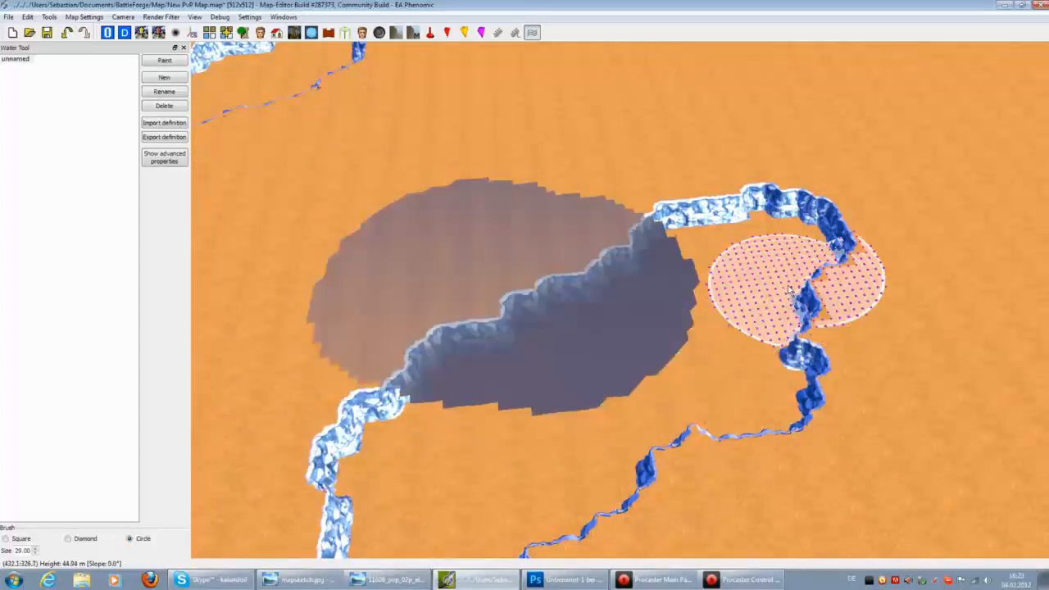
pyautogui.click(184, 127)
pyautogui.click(472, 207)
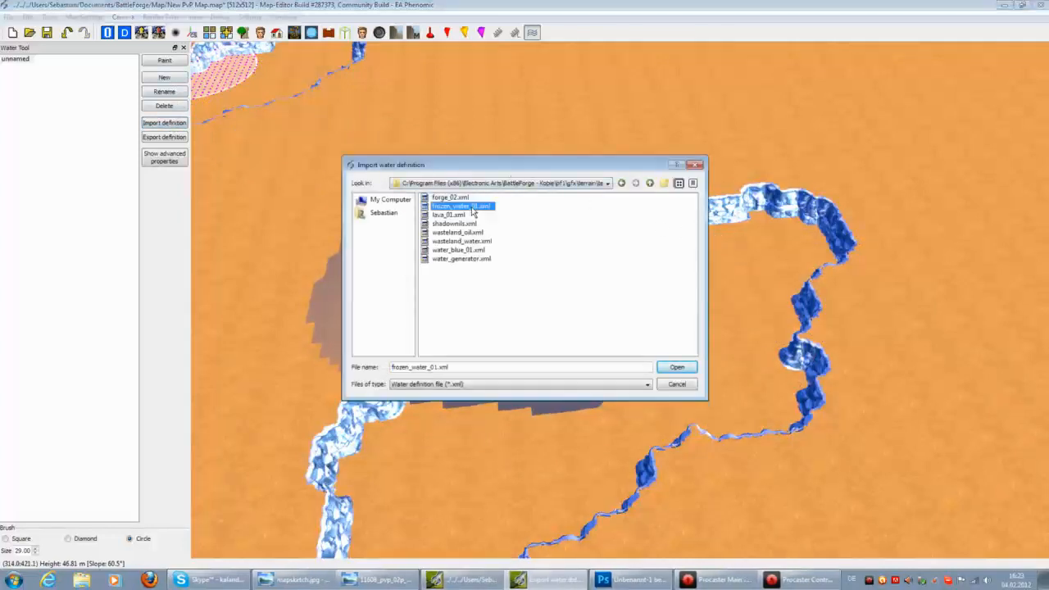
pyautogui.click(688, 369)
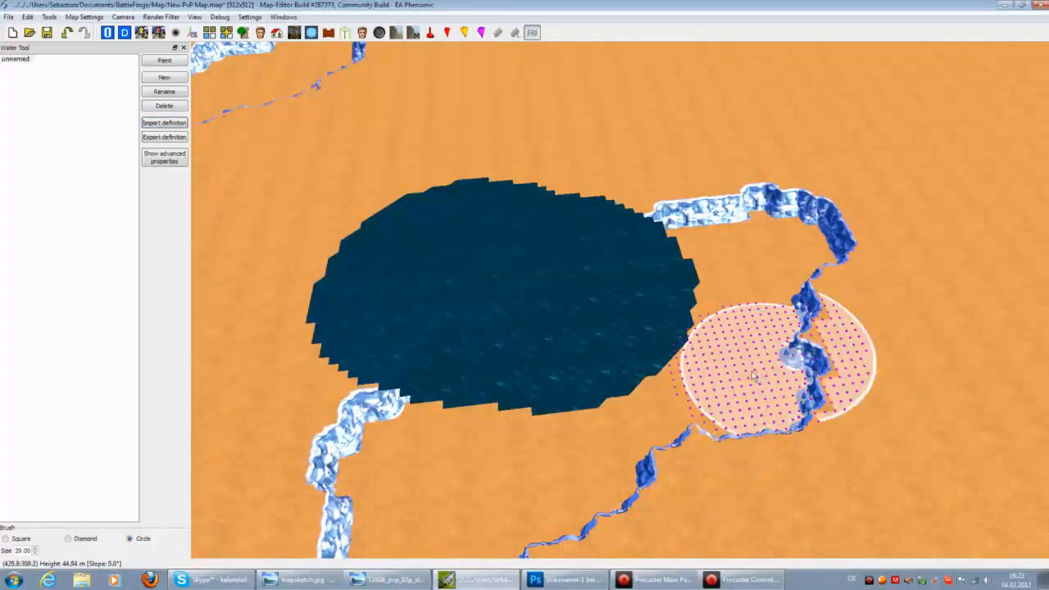
pyautogui.moveTo(720, 380)
pyautogui.mouseDown(button='middle')
pyautogui.moveTo(782, 324)
pyautogui.moveTo(780, 341)
pyautogui.moveTo(655, 253)
pyautogui.mouseUp(button='middle')
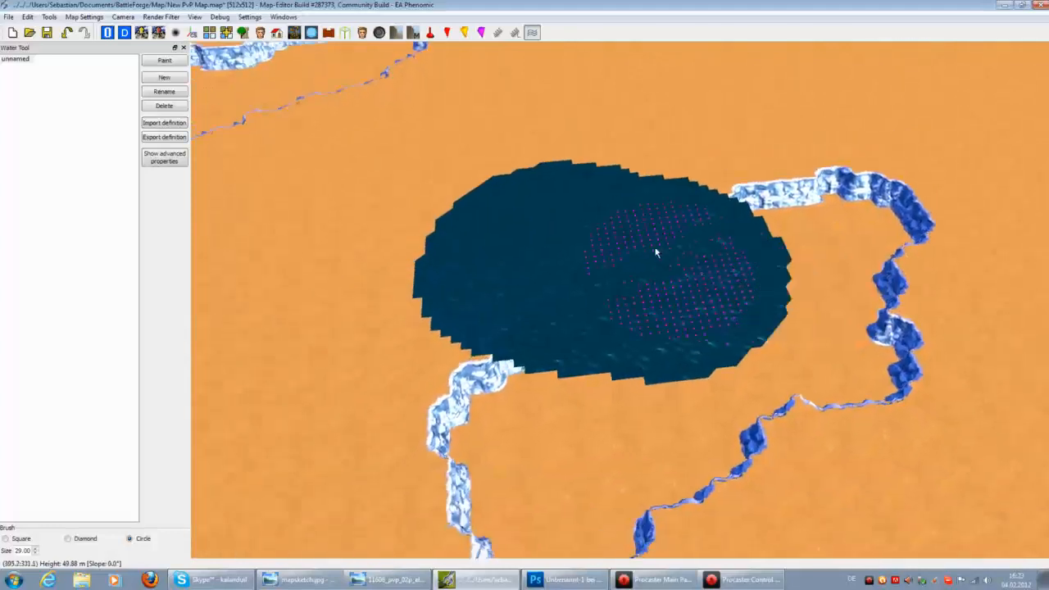
pyautogui.click(68, 34)
# Try the lava_01.xml water definition on the painted patch, examine it up close and undo it
pyautogui.click(163, 123)
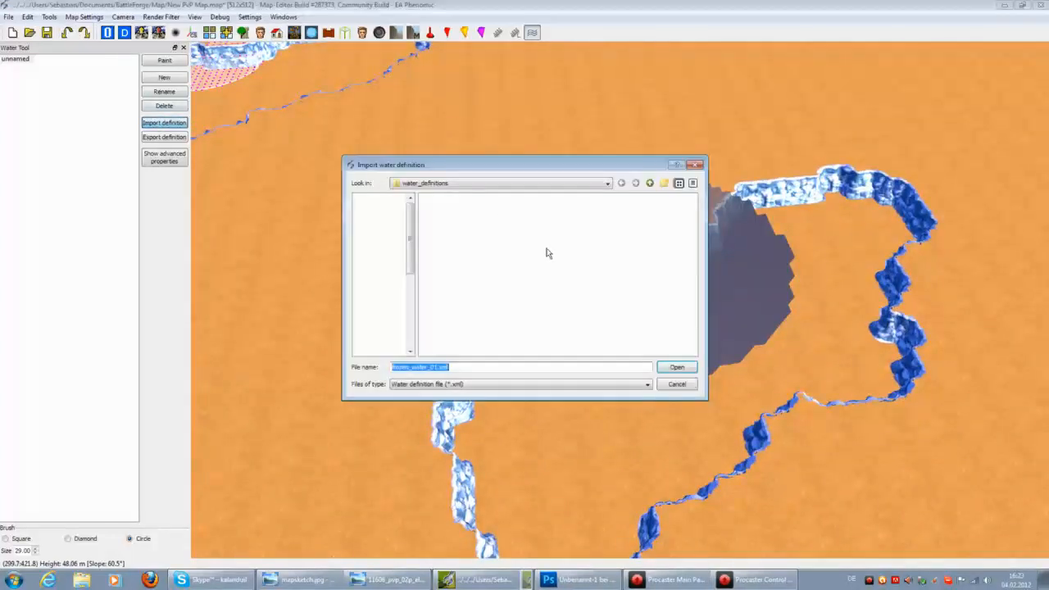
pyautogui.click(449, 214)
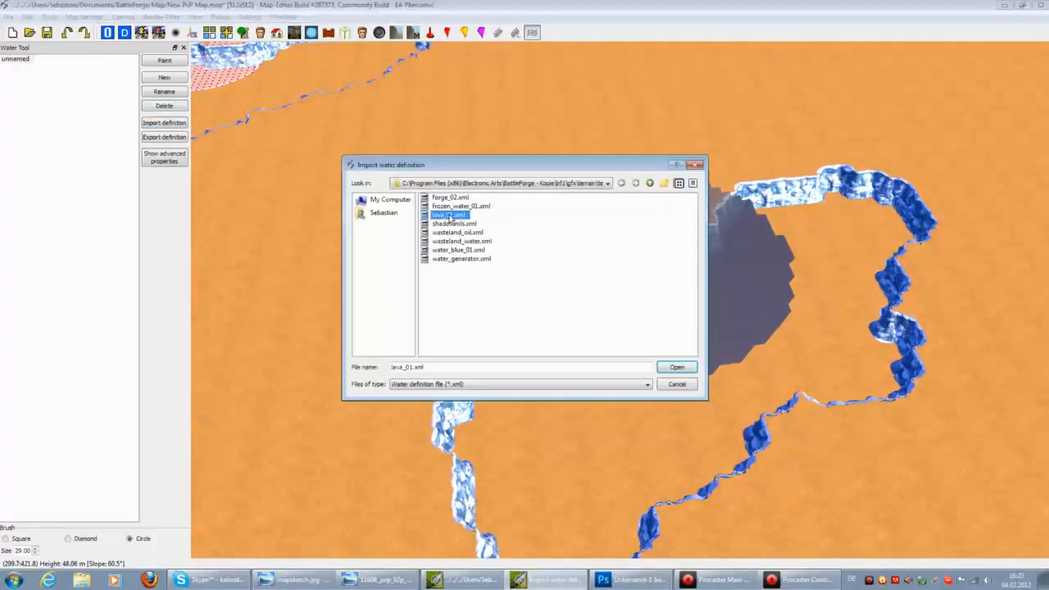
pyautogui.click(691, 371)
pyautogui.scroll(5, 819, 416)
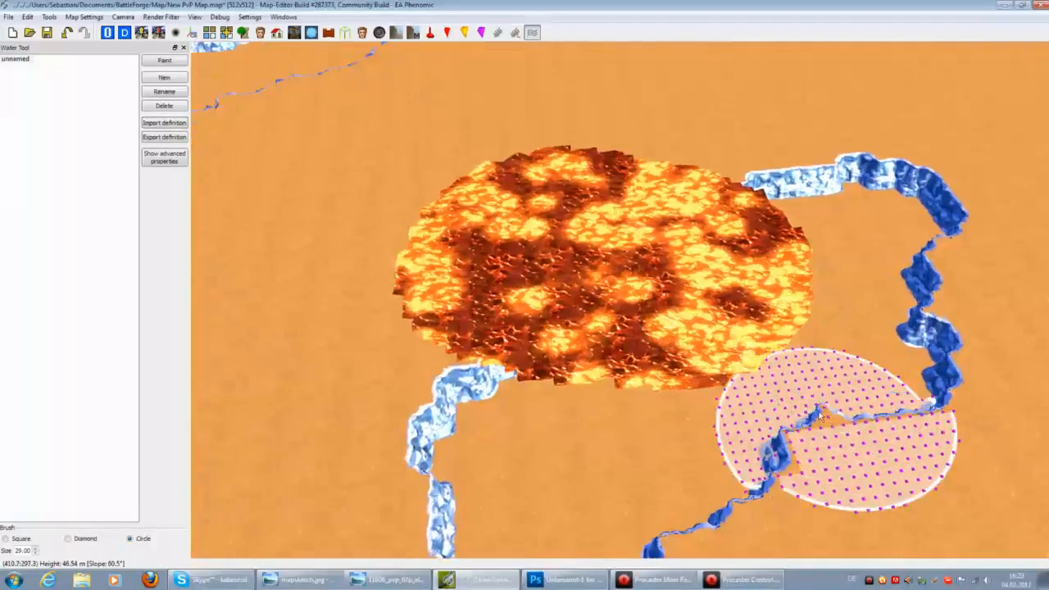
pyautogui.scroll(2, 820, 416)
pyautogui.moveTo(820, 414); pyautogui.dragTo(851, 336, button='middle')
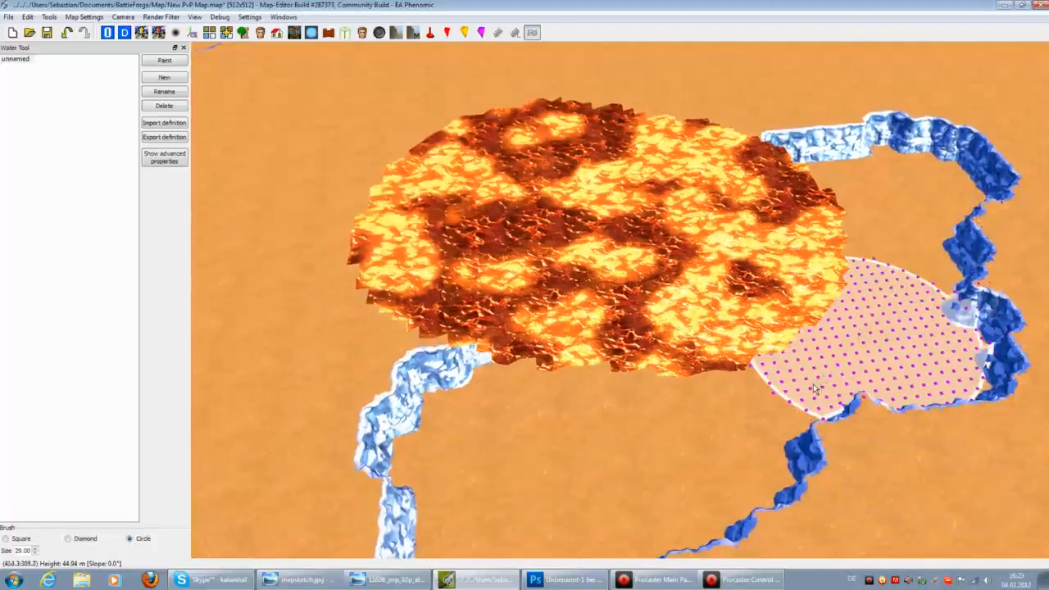
pyautogui.click(68, 32)
# Import the wasteland_oil.xml water definition and examine the painted patch on the southern basin
pyautogui.click(164, 122)
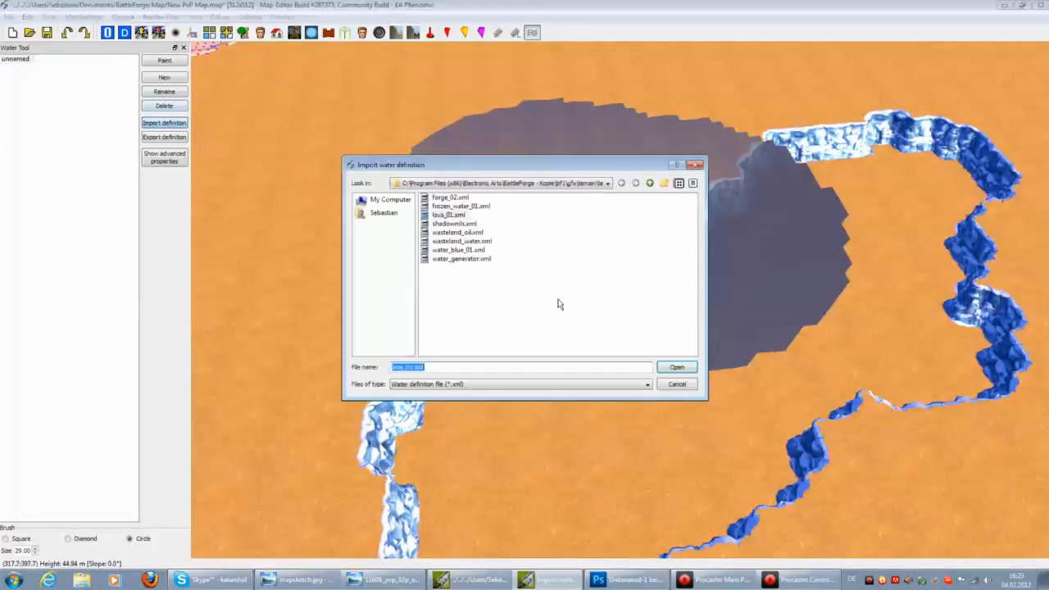
pyautogui.click(468, 261)
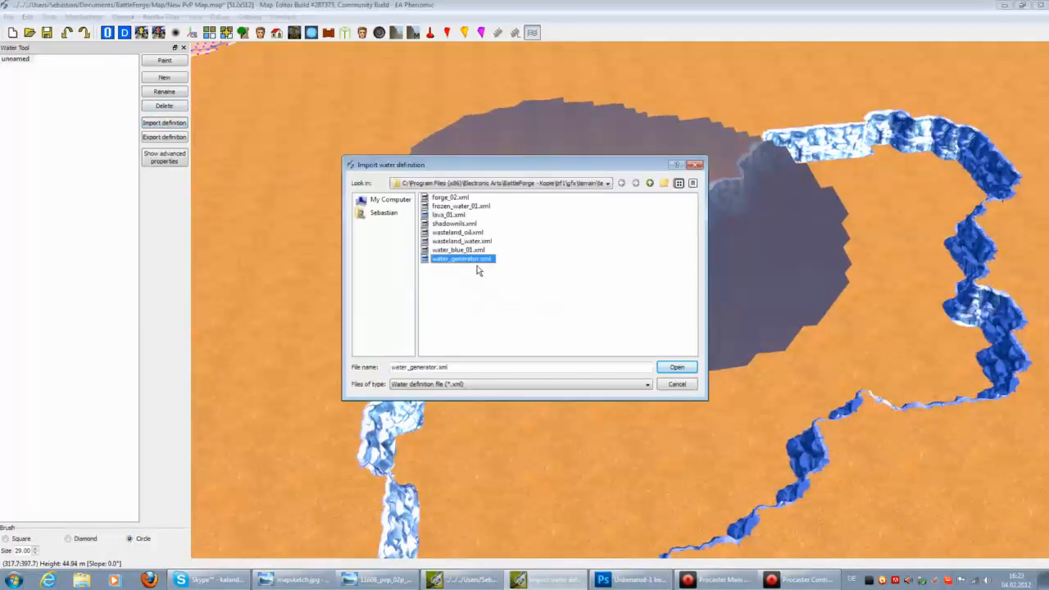
pyautogui.doubleClick(447, 232)
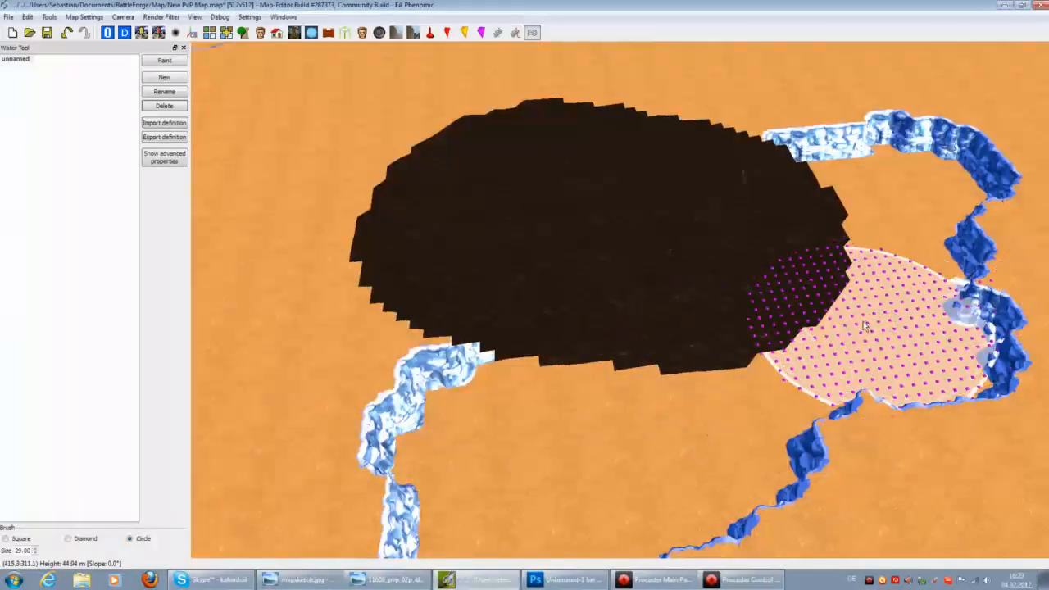
pyautogui.moveTo(841, 310); pyautogui.dragTo(840, 312, button='right')
pyautogui.scroll(-3, 841, 311)
pyautogui.scroll(-5, 839, 311)
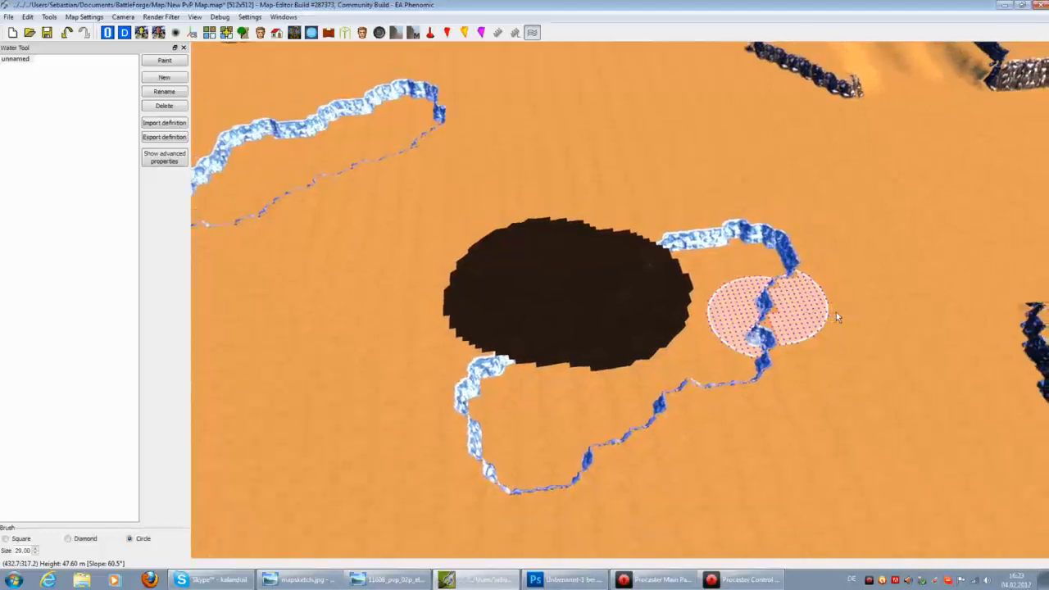
pyautogui.scroll(3, 836, 313)
pyautogui.moveTo(836, 313); pyautogui.dragTo(836, 318, button='right')
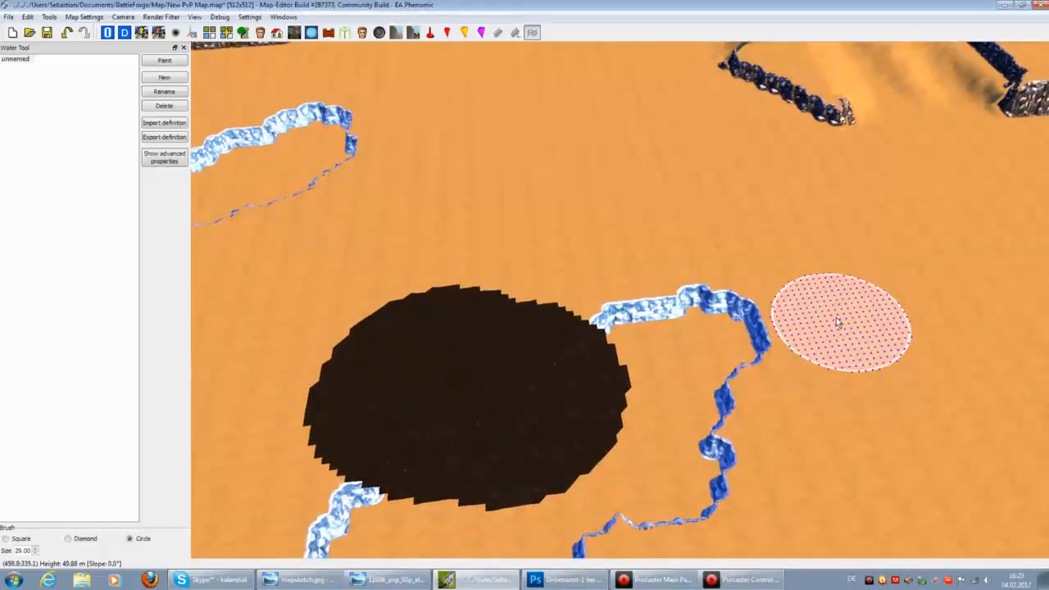
pyautogui.scroll(-1, 836, 318)
pyautogui.scroll(-1, 836, 318)
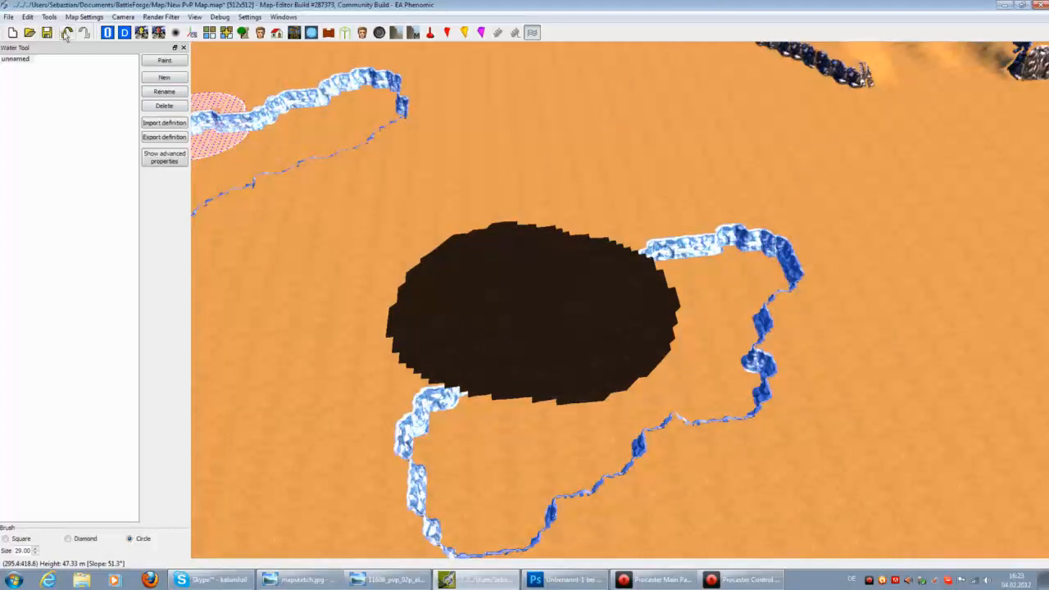
# Show the entity properties of the unnamed water definition and set its height to 49
pyautogui.rightClick(697, 37)
pyautogui.click(749, 91)
pyautogui.click(88, 60)
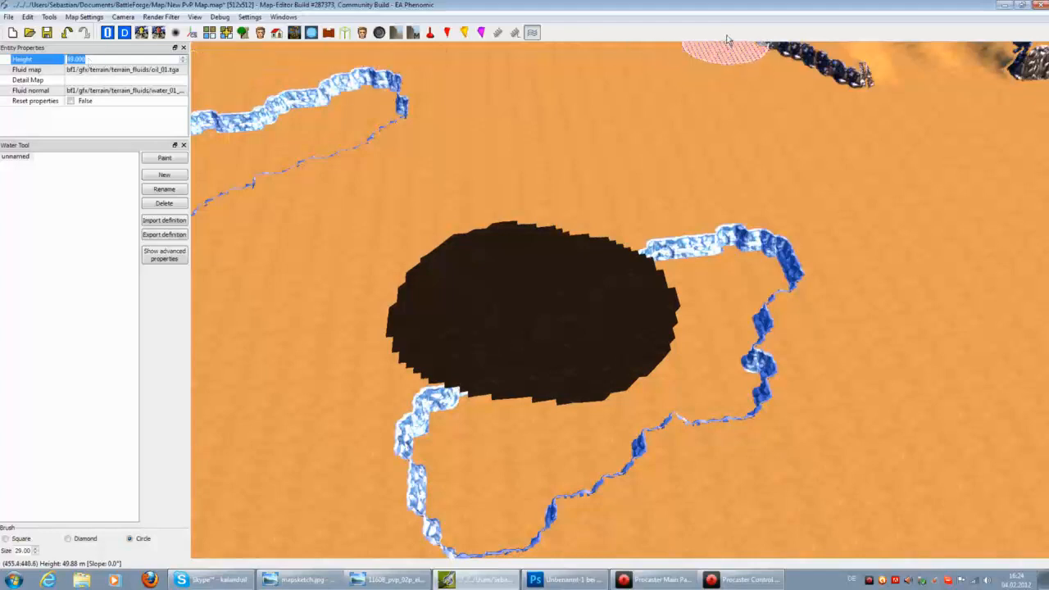
pyautogui.rightClick(716, 35)
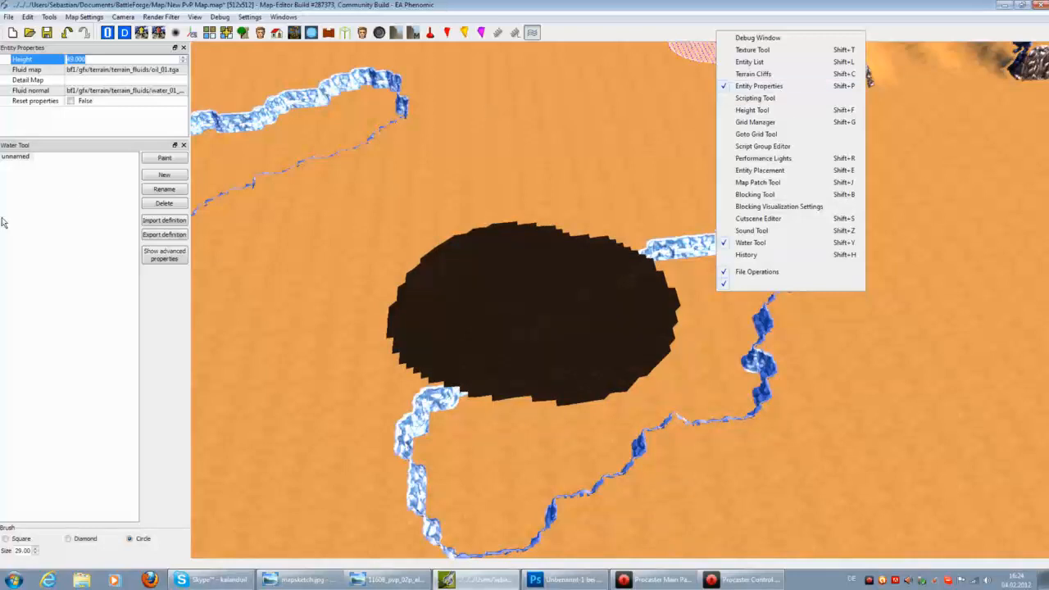
pyautogui.click(18, 156)
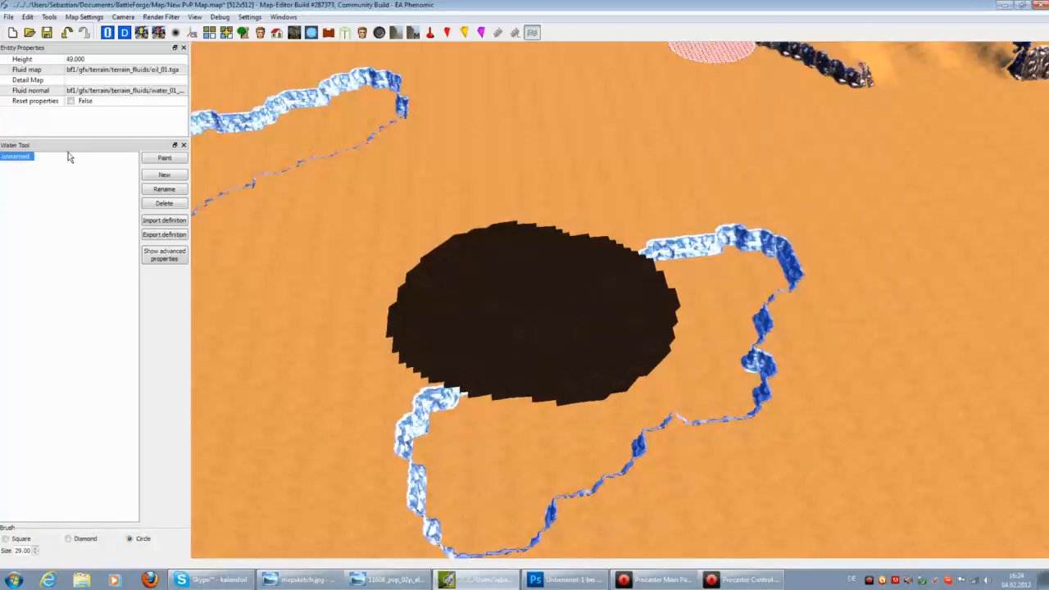
pyautogui.click(82, 60)
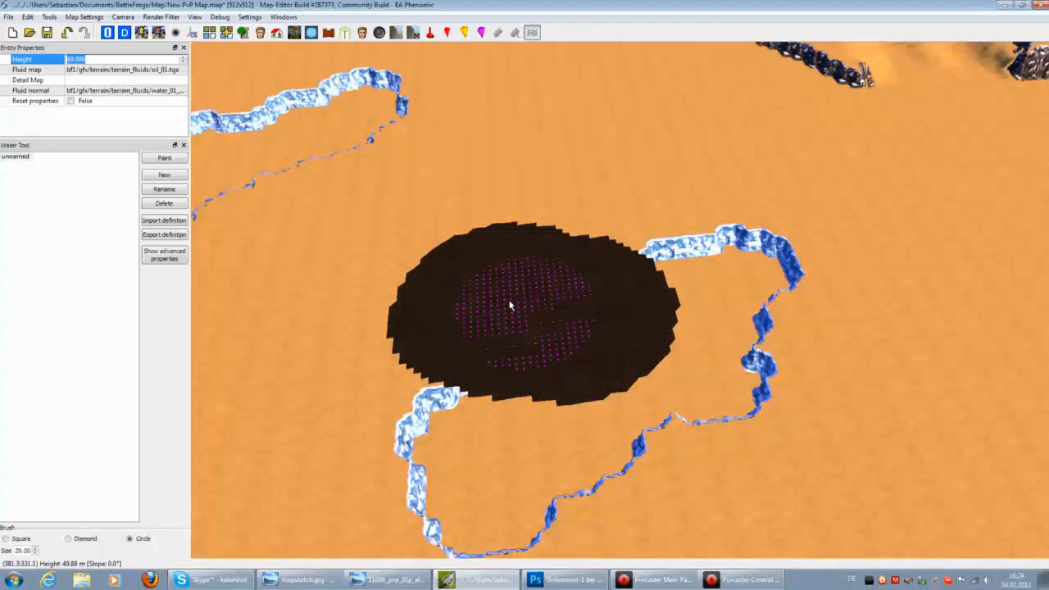
# Paint the oil water over the entire southern basin up to its cliff edges
pyautogui.click(646, 341)
pyautogui.moveTo(646, 341)
pyautogui.mouseDown()
pyautogui.moveTo(712, 293)
pyautogui.moveTo(711, 315)
pyautogui.mouseUp()
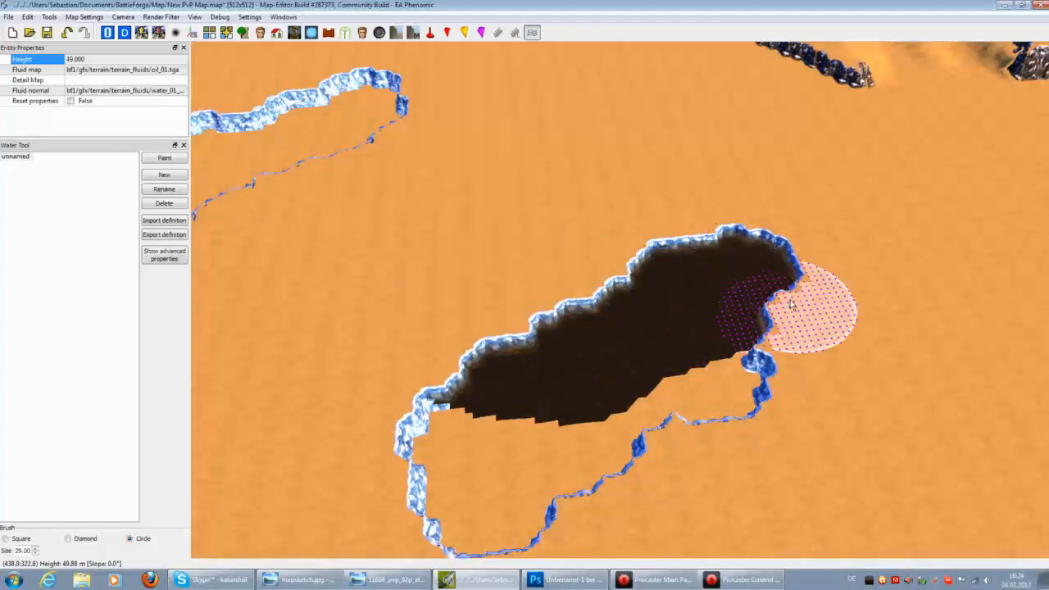
pyautogui.press('Down')
pyautogui.scroll(2, 762, 420)
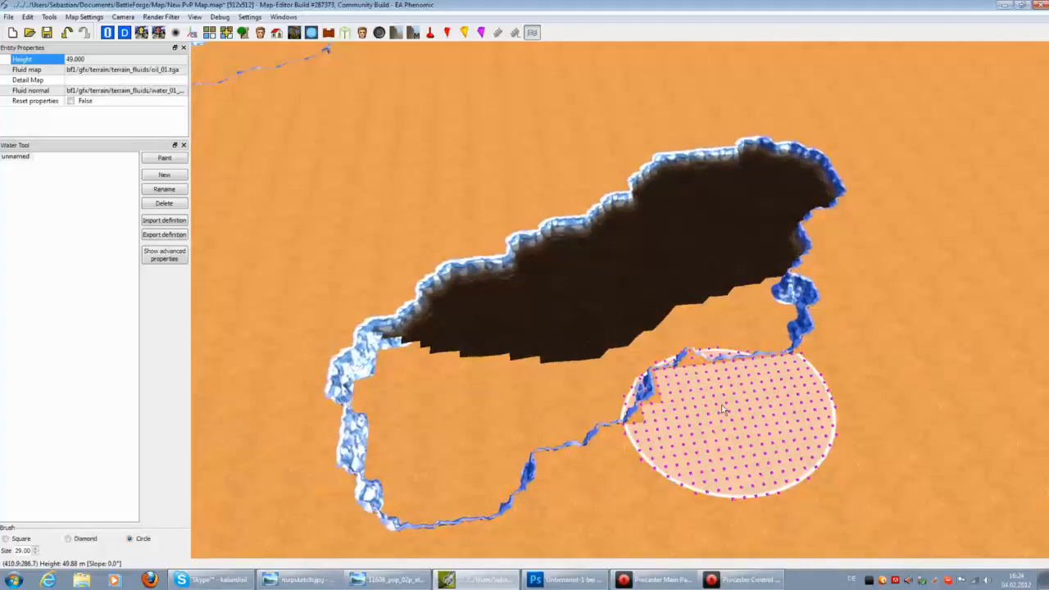
pyautogui.moveTo(830, 277); pyautogui.dragTo(451, 485)
pyautogui.moveTo(568, 332); pyautogui.dragTo(855, 304)
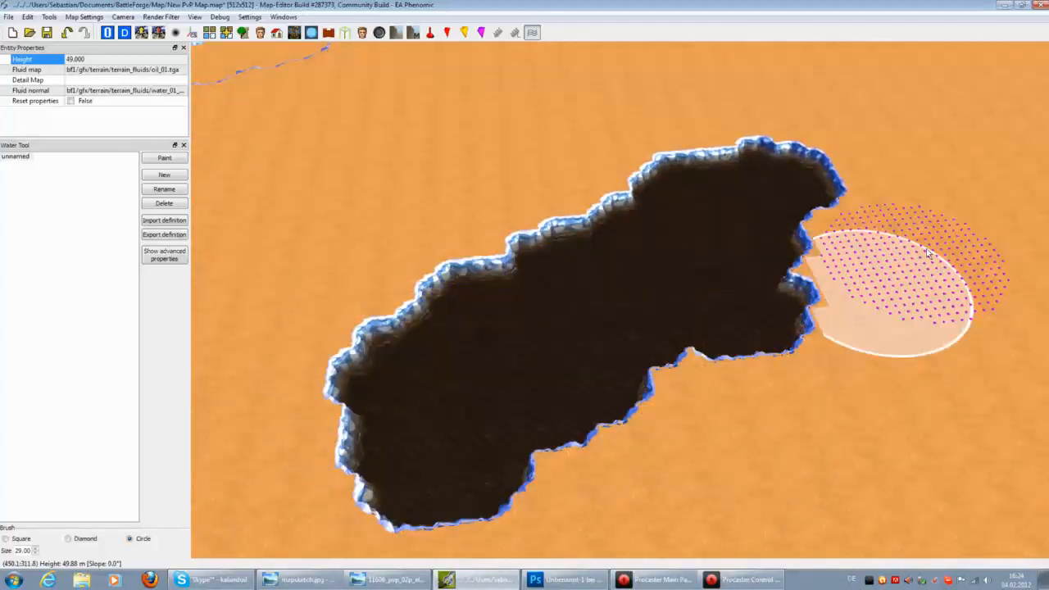
# Fill the neighbouring northern basin with the same oil water and save the map
pyautogui.press('Left')
pyautogui.press('Up')
pyautogui.moveTo(740, 251)
pyautogui.mouseDown()
pyautogui.moveTo(752, 210)
pyautogui.moveTo(324, 376)
pyautogui.moveTo(316, 427)
pyautogui.moveTo(475, 428)
pyautogui.moveTo(714, 239)
pyautogui.moveTo(847, 257)
pyautogui.mouseUp()
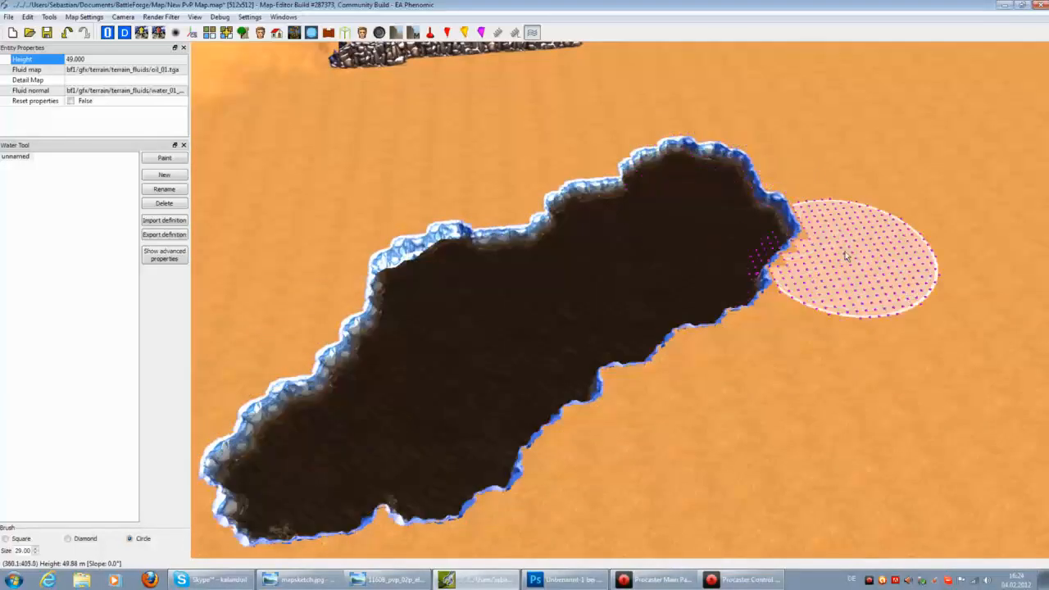
pyautogui.moveTo(369, 299)
pyautogui.mouseDown()
pyautogui.moveTo(695, 143)
pyautogui.moveTo(742, 160)
pyautogui.mouseUp()
pyautogui.scroll(-3, 807, 225)
pyautogui.press('Right')
pyautogui.press('Down')
pyautogui.press('Right')
pyautogui.press('Down')
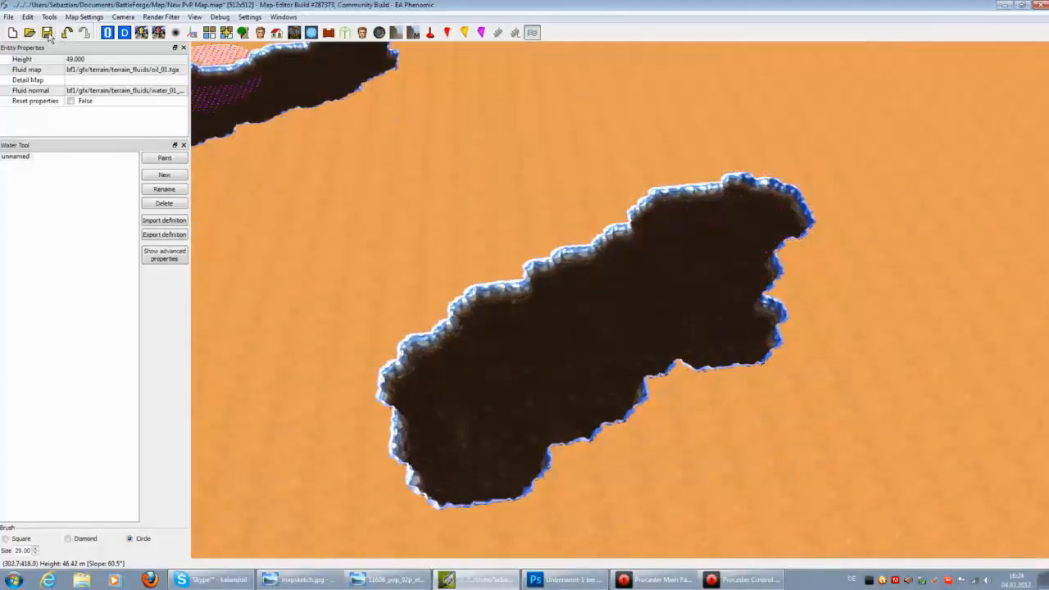
# Give the basins' New Cliff 2 edges the wasteland_terrain_cliffs_01.xml definition and check their look
pyautogui.rightClick(739, 33)
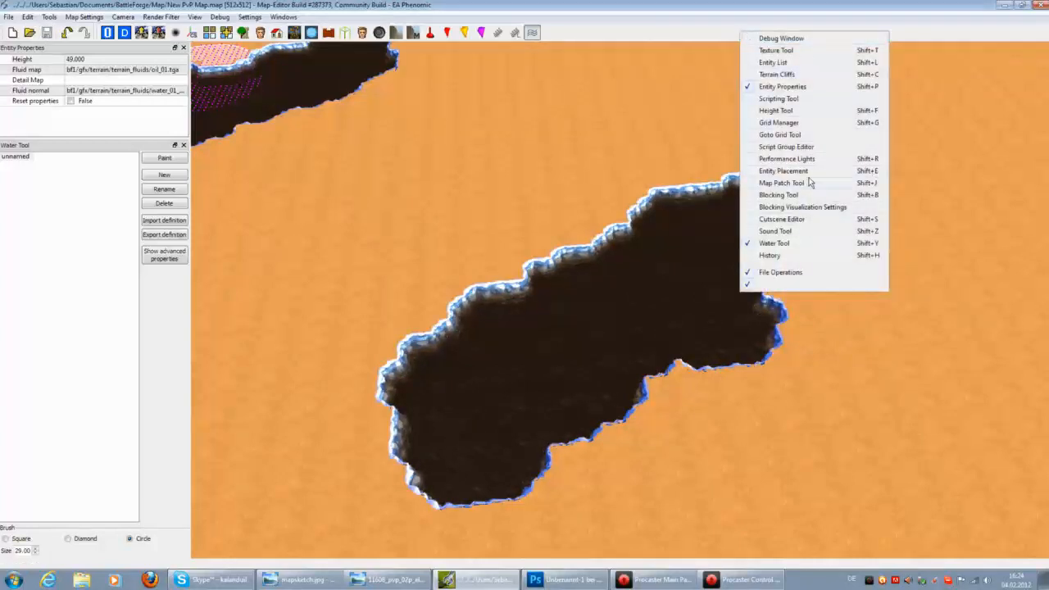
pyautogui.click(776, 74)
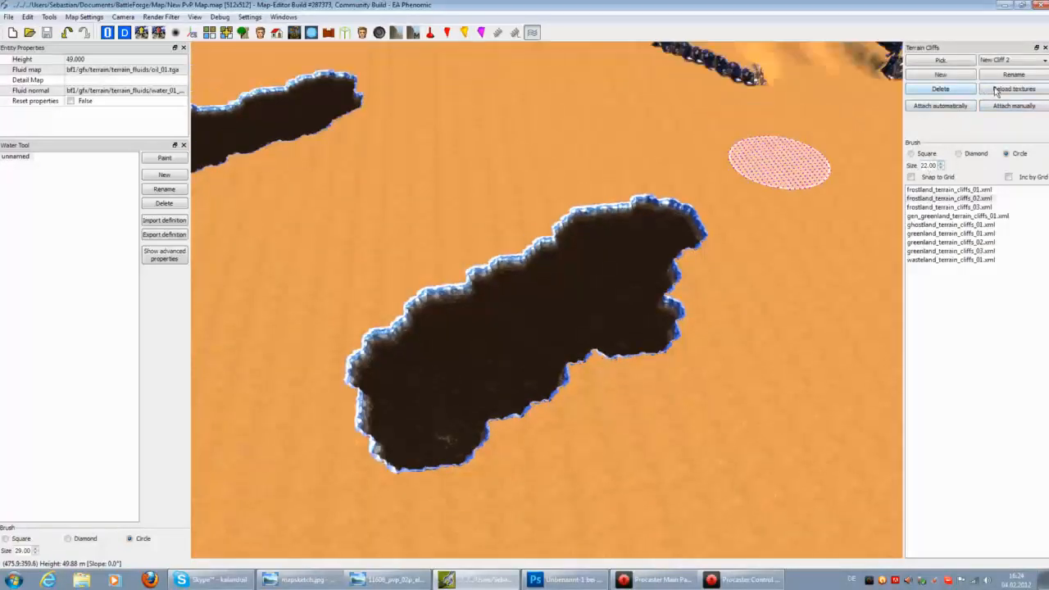
pyautogui.doubleClick(963, 208)
pyautogui.click(525, 297)
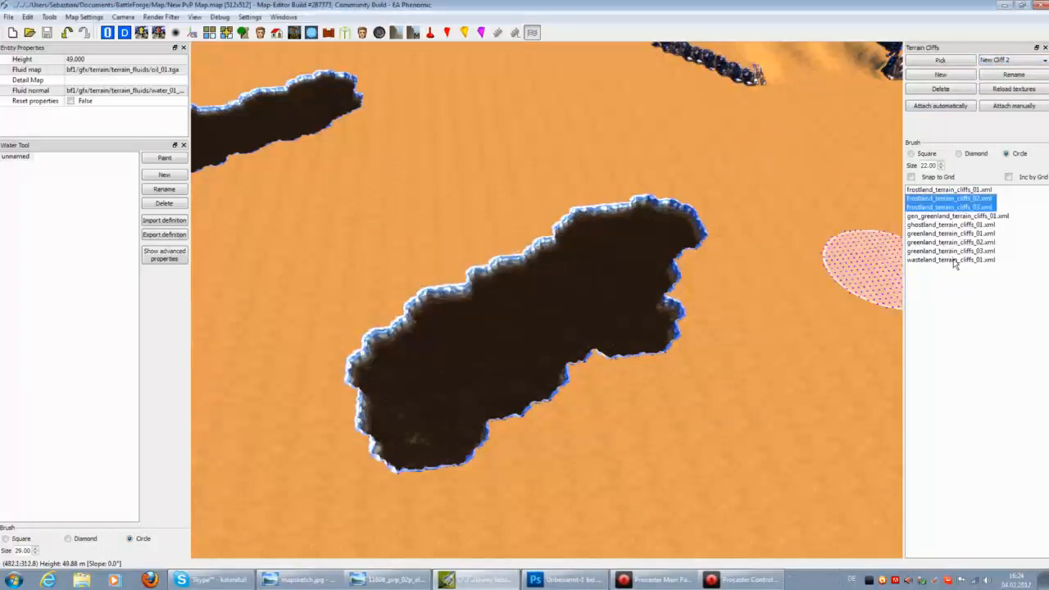
pyautogui.scroll(5, 565, 209)
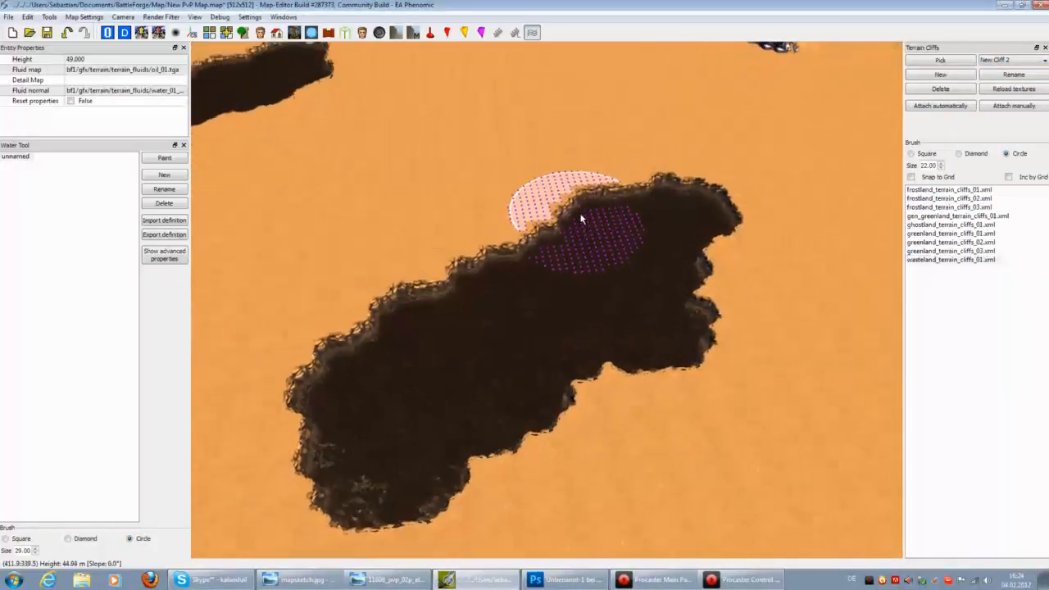
pyautogui.scroll(-3, 795, 218)
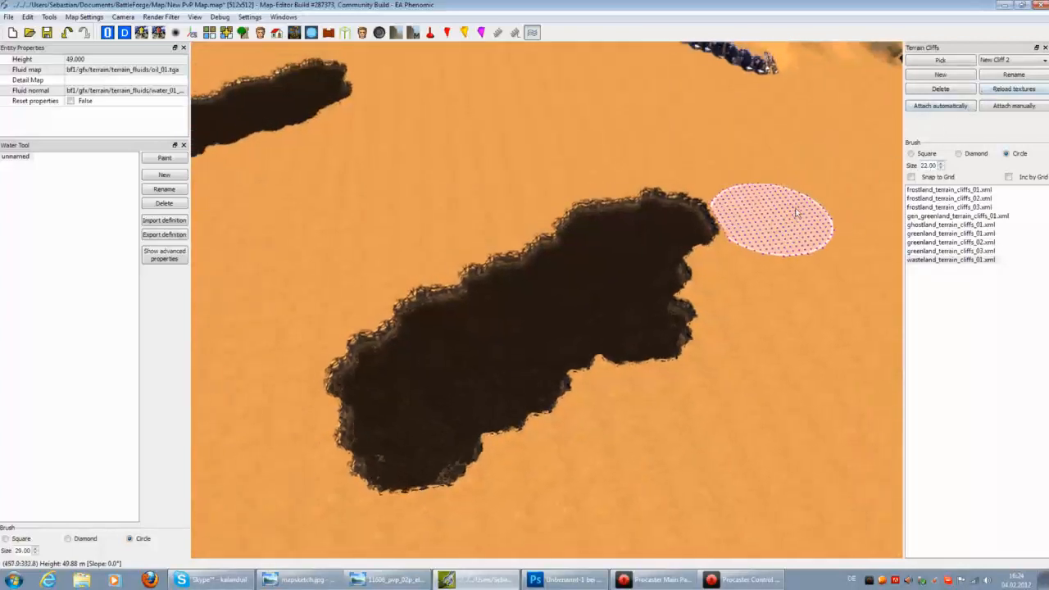
# Switch to New Cliff 1 and apply greenland_terrain_cliffs_01.xml to the map's walls
pyautogui.scroll(3, 762, 232)
pyautogui.scroll(3, 760, 232)
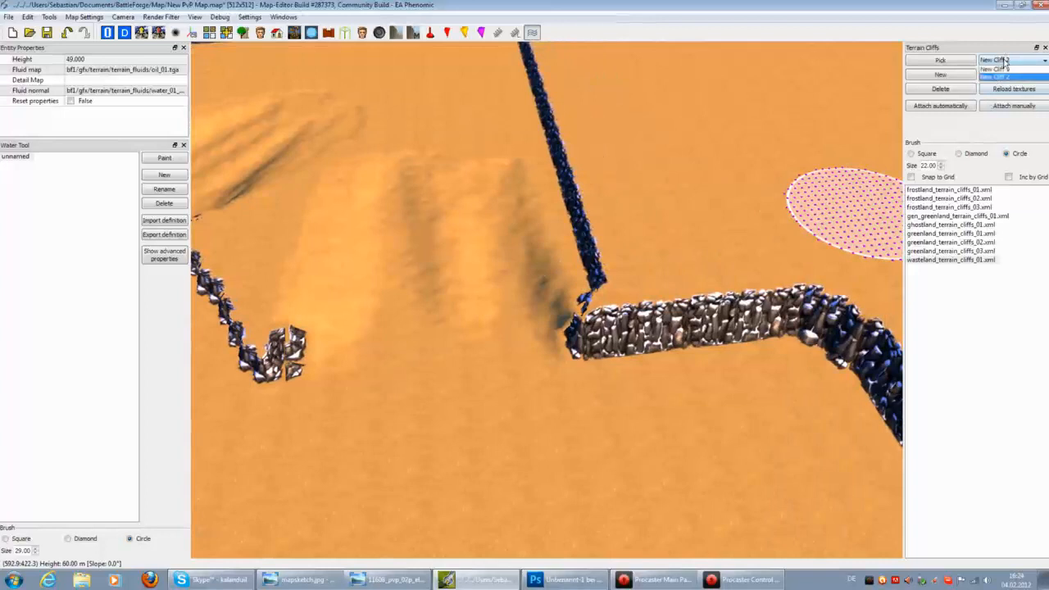
pyautogui.click(942, 236)
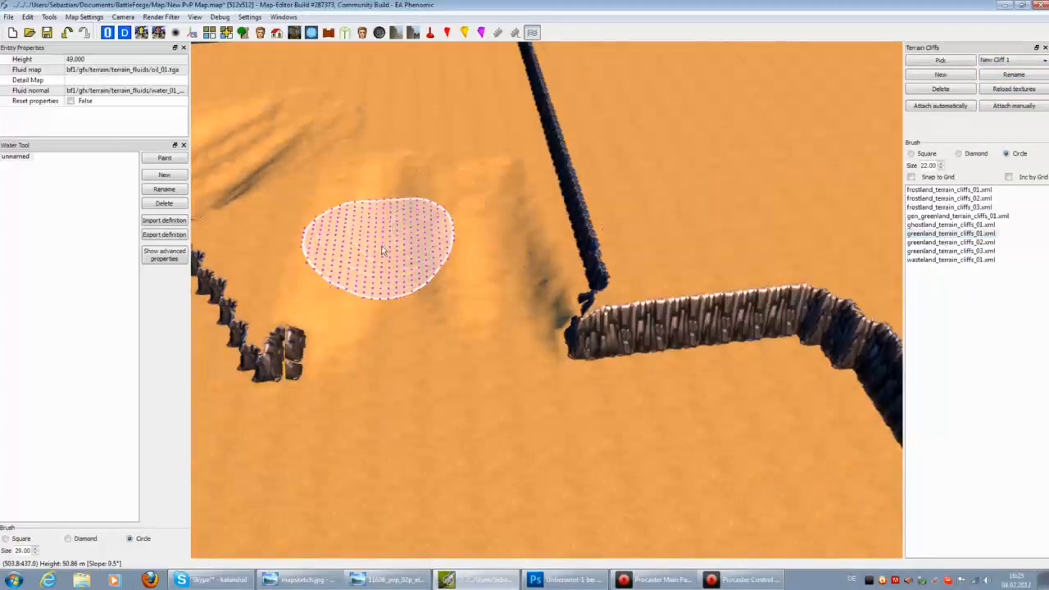
# Compare greenland_terrain_cliffs_02.xml on the walls, return to greenland_terrain_cliffs_01.xml and save the map
pyautogui.press('Left')
pyautogui.press('Down')
pyautogui.press('Down')
pyautogui.press('Left')
pyautogui.press('Right')
pyautogui.press('Up')
pyautogui.press('Left')
pyautogui.press('Up')
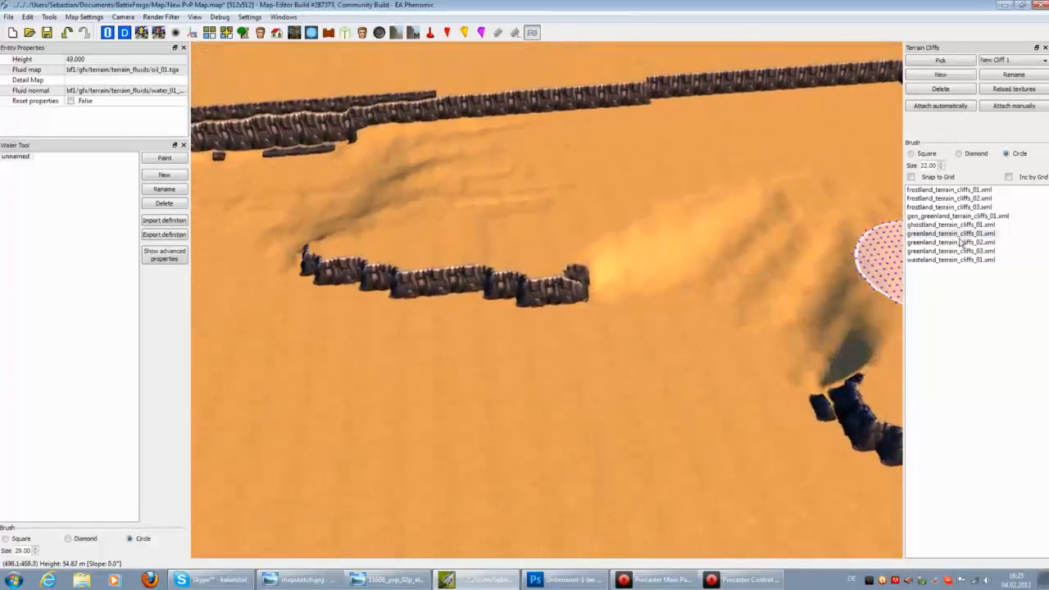
pyautogui.click(958, 242)
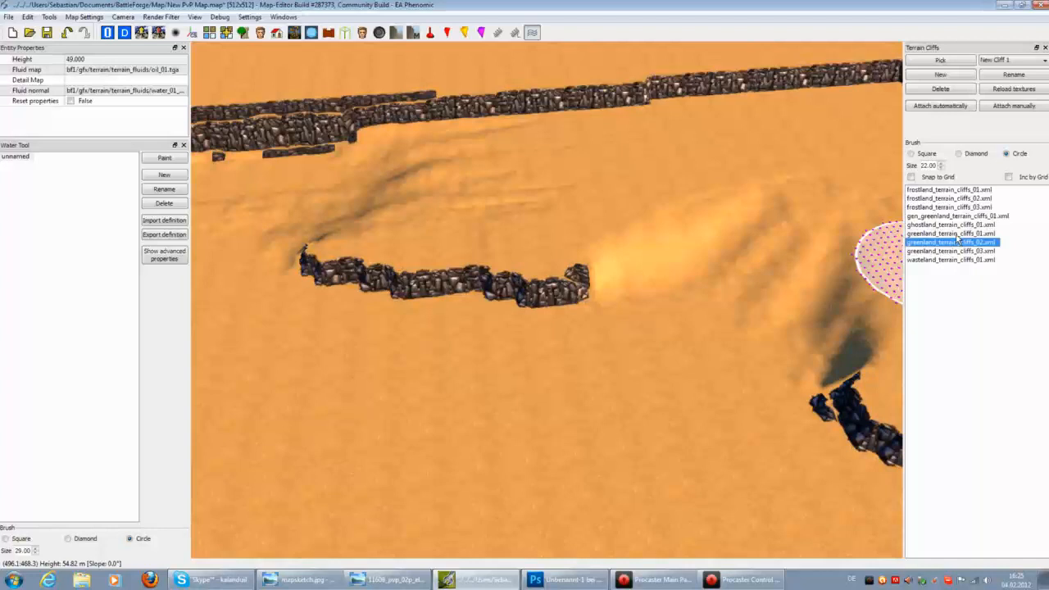
pyautogui.press('Up')
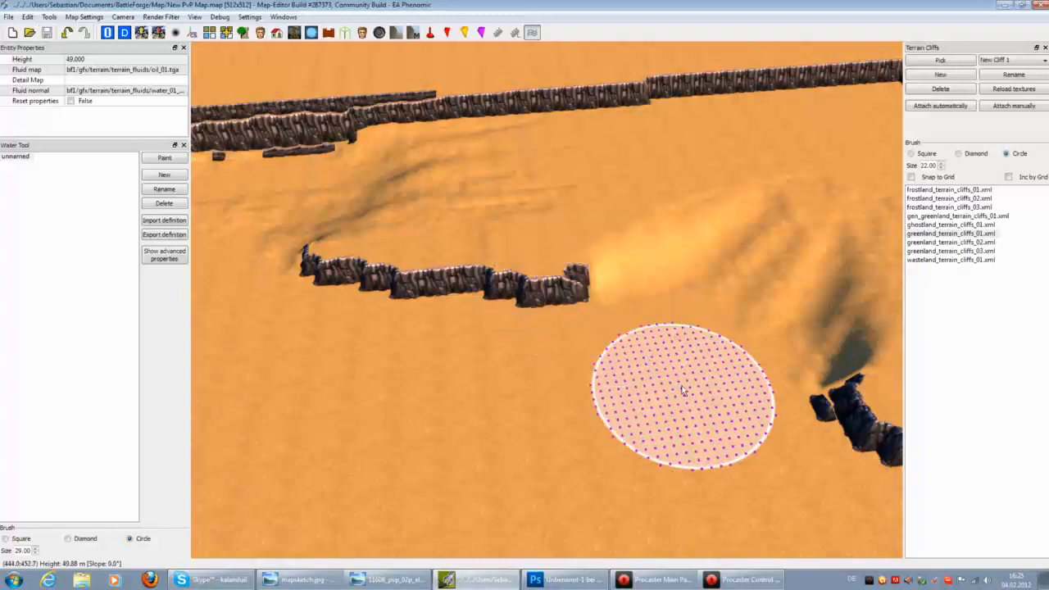
# Survey the basins, outer walls and ramps across the map with their new cliffs
pyautogui.scroll(-6, 662, 386)
pyautogui.press('Left')
pyautogui.press('Down')
pyautogui.press('Up')
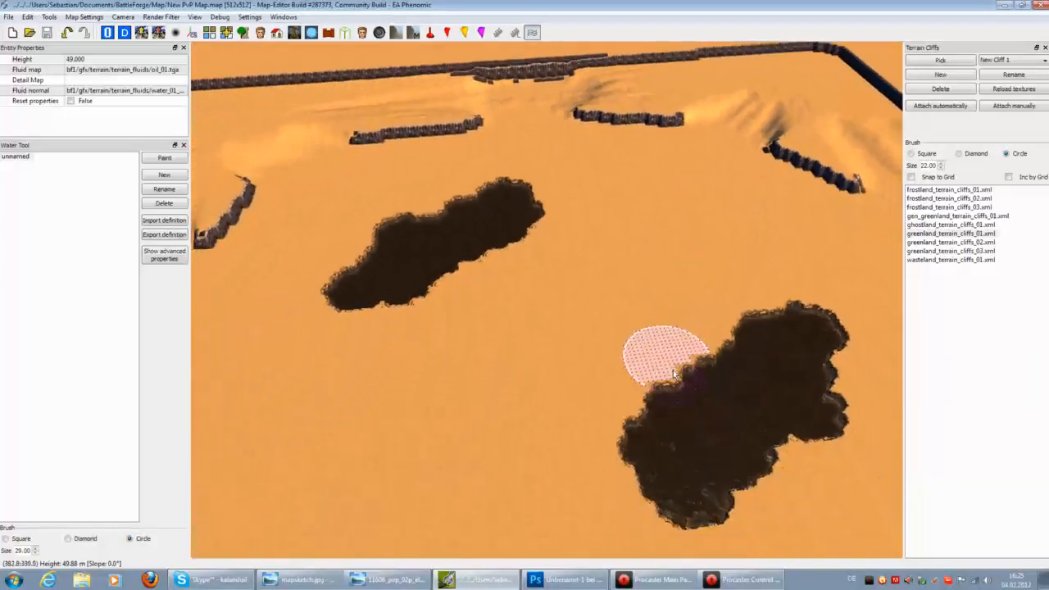
pyautogui.press('Up')
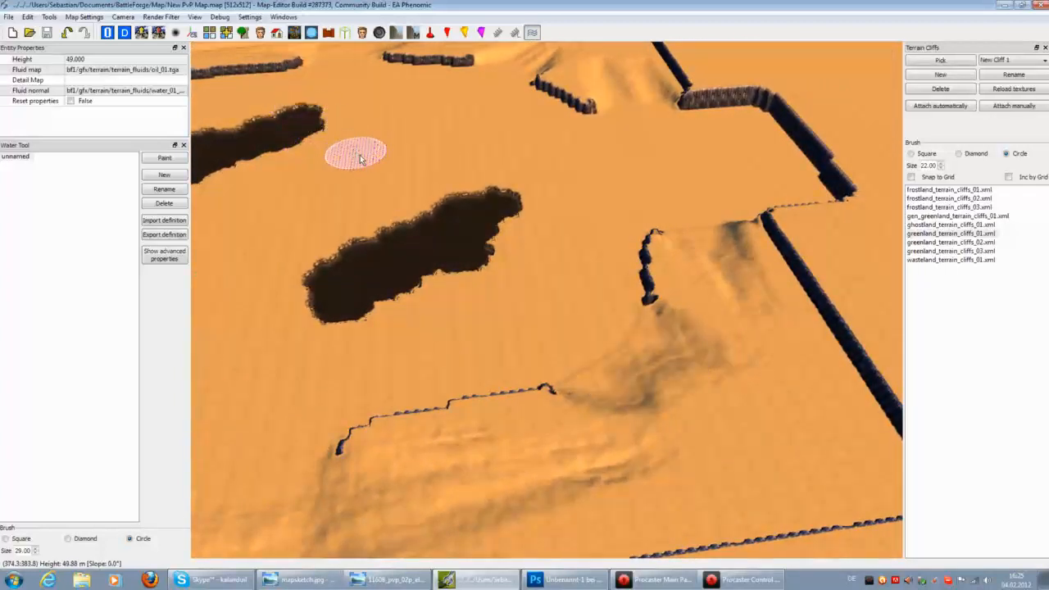
pyautogui.press('Left')
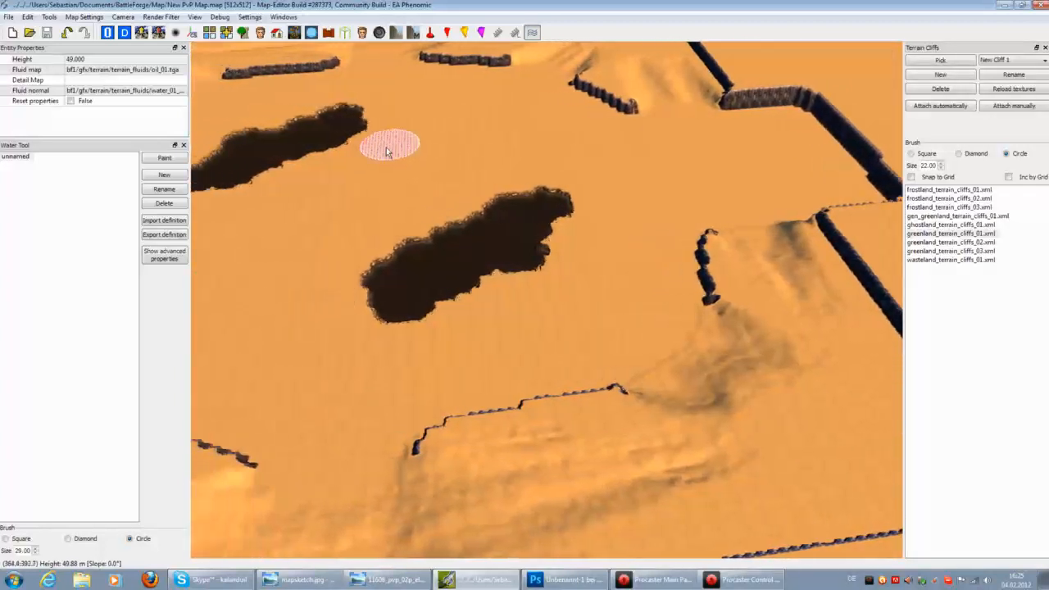
pyautogui.press('Up')
pyautogui.press('Left')
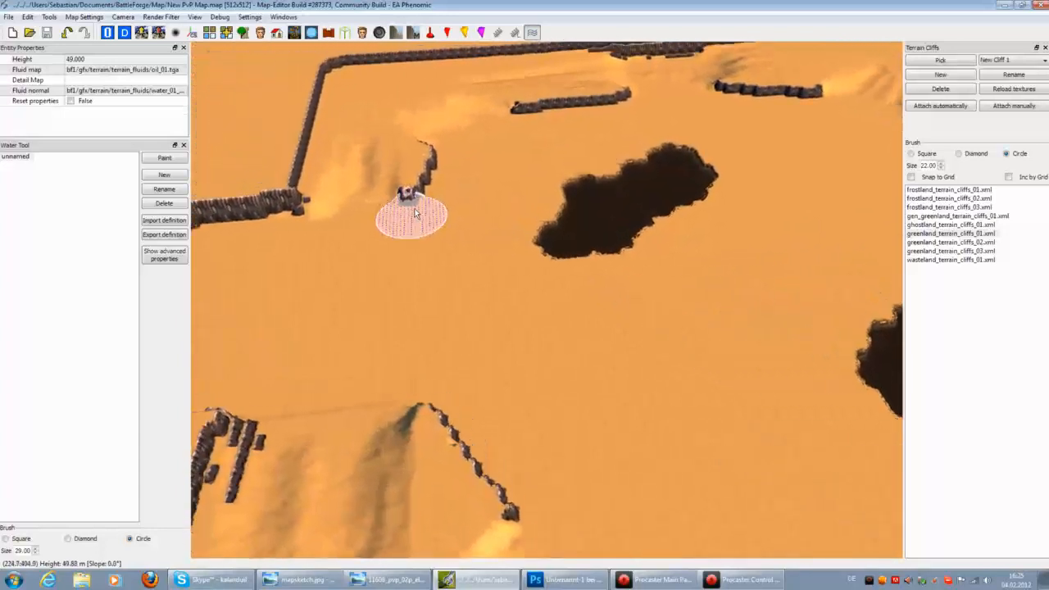
pyautogui.press('Up')
pyautogui.press('Left')
# Close the entity properties, water tool and terrain cliffs windows
pyautogui.click(184, 48)
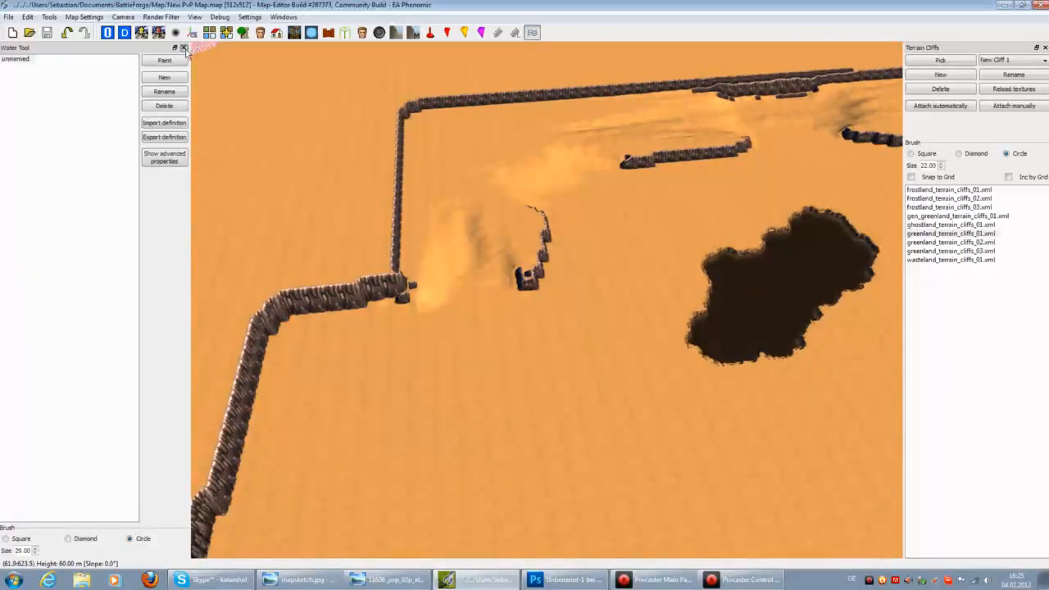
pyautogui.click(183, 47)
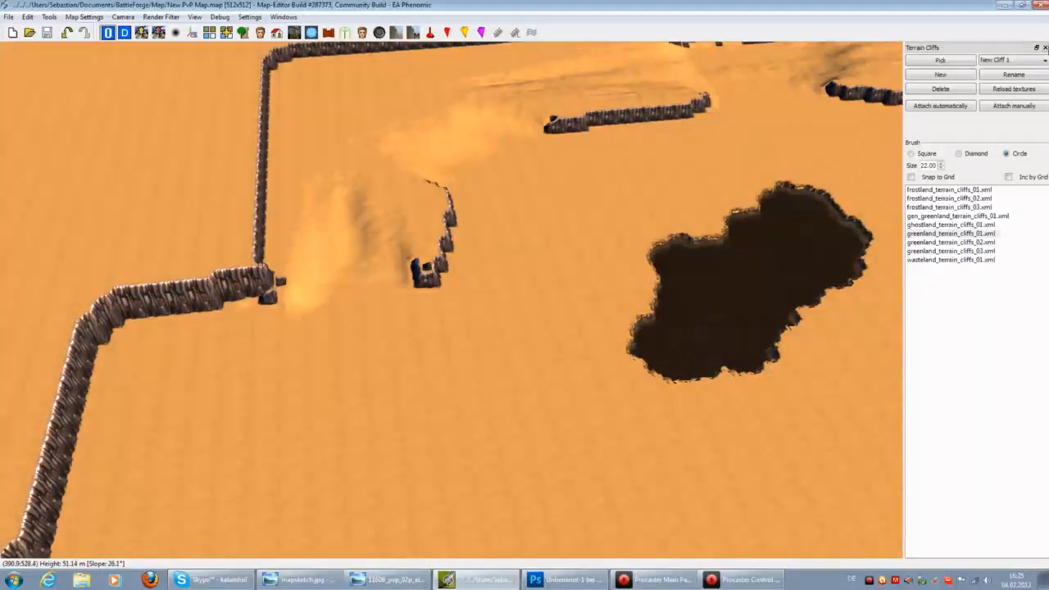
pyautogui.click(1045, 48)
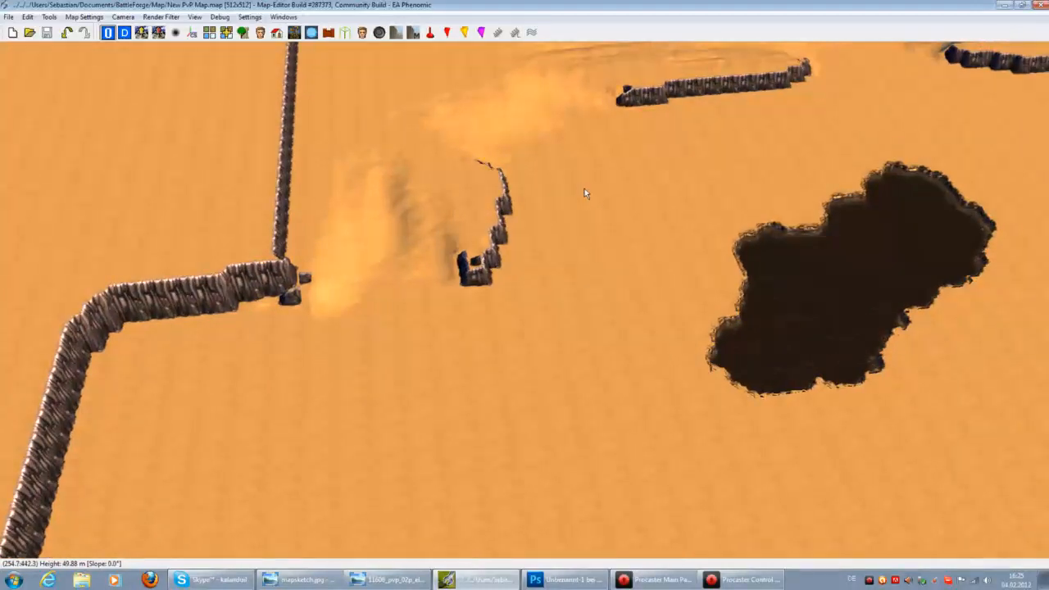
# Examine the walls, raised ledges and sand ramps along the northern side of the map from several angles
pyautogui.press('Right')
pyautogui.press('Up')
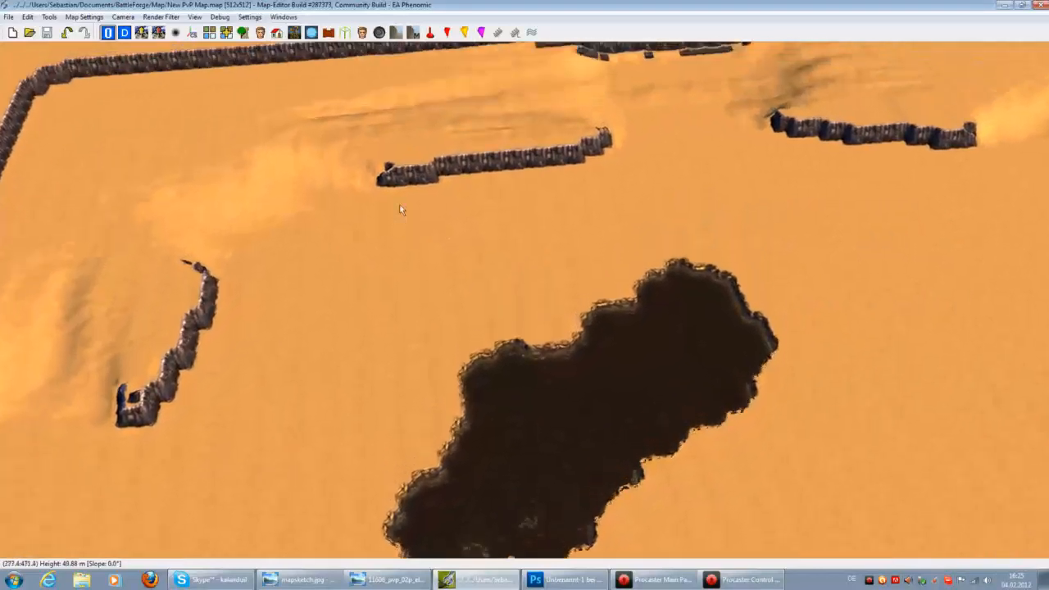
pyautogui.press('Up')
pyautogui.press('Right')
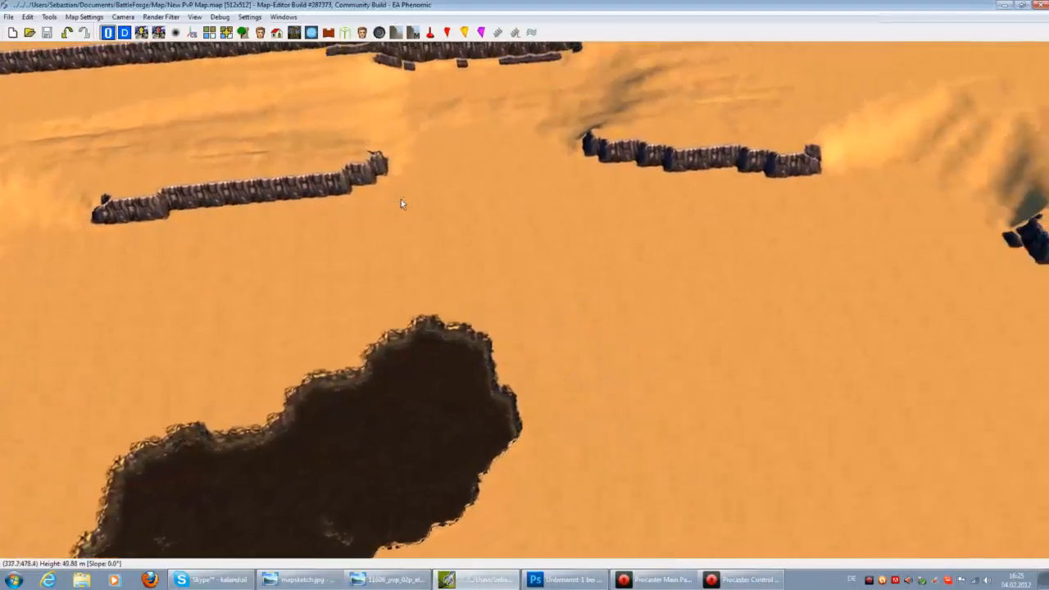
pyautogui.press('Up')
pyautogui.scroll(-2, 426, 230)
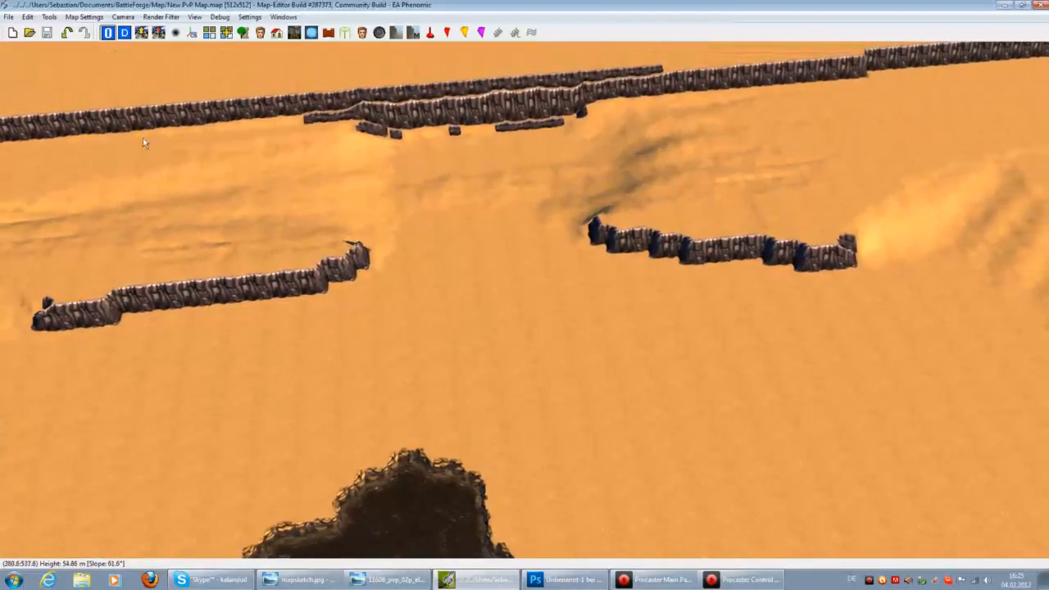
pyautogui.click(123, 17)
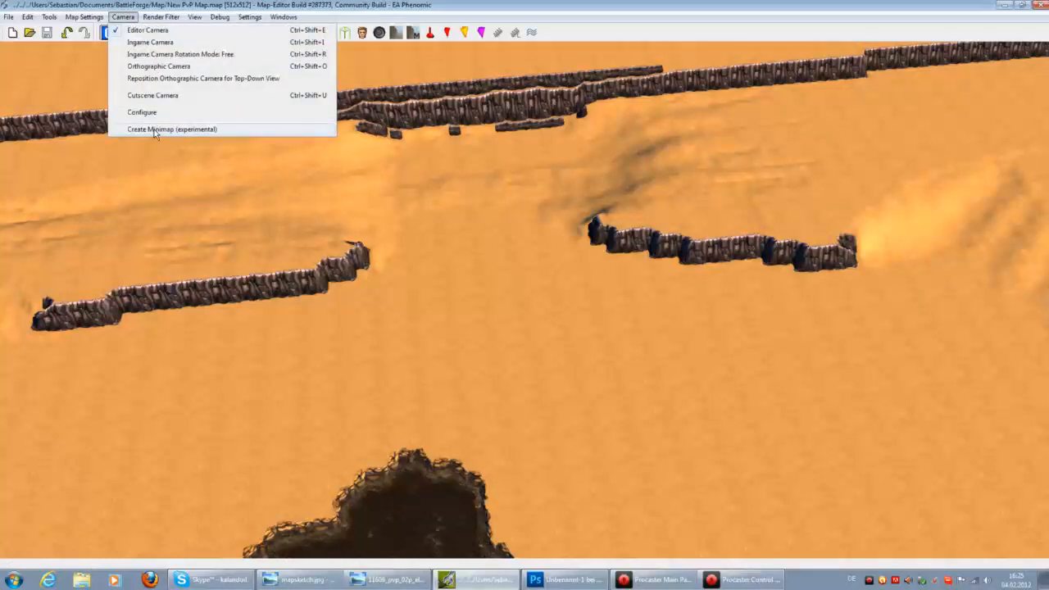
pyautogui.click(422, 211)
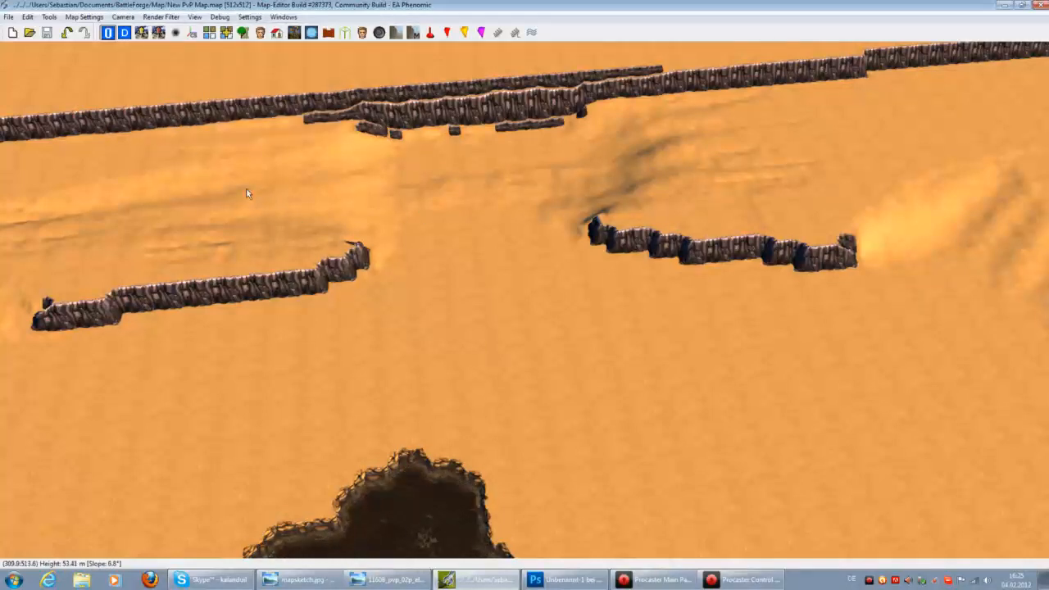
pyautogui.scroll(-1, 296, 217)
pyautogui.press('Left')
pyautogui.scroll(1, 296, 216)
pyautogui.press('Left')
pyautogui.press('Down')
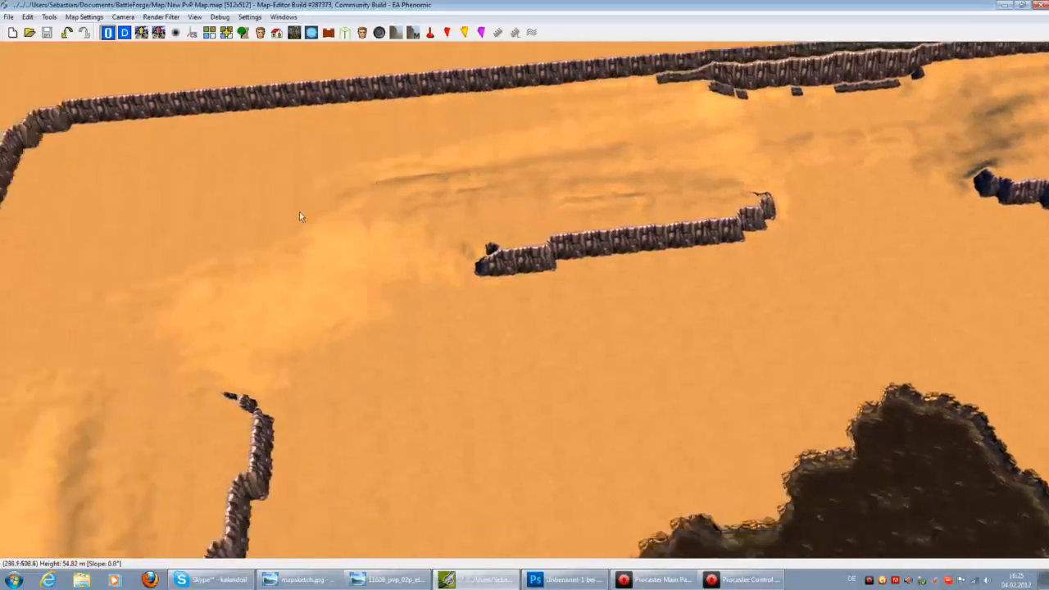
pyautogui.press('Down')
pyautogui.scroll(-1, 492, 162)
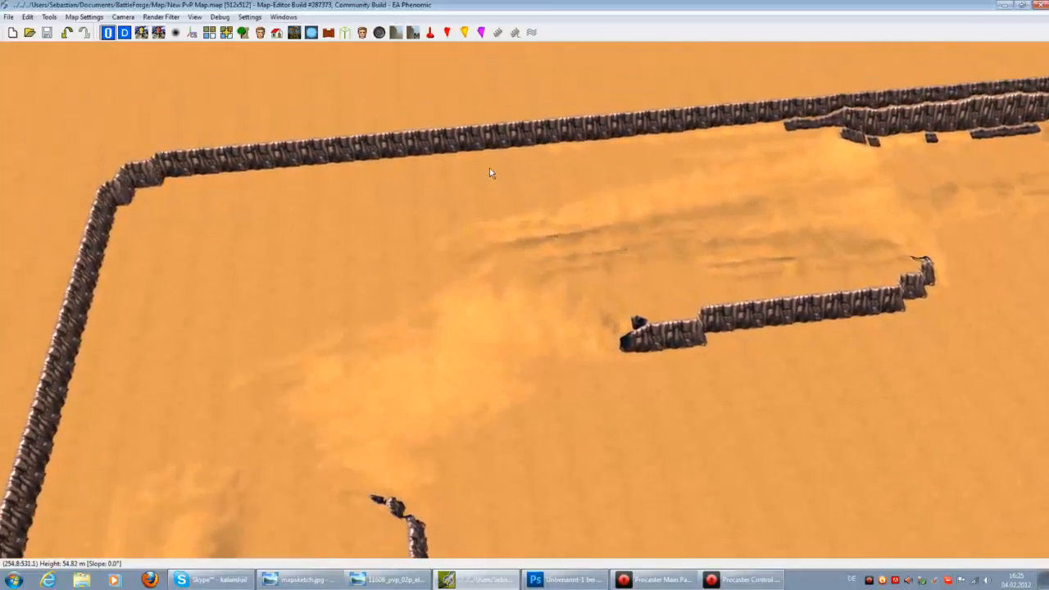
pyautogui.scroll(2, 491, 199)
pyautogui.press('Right')
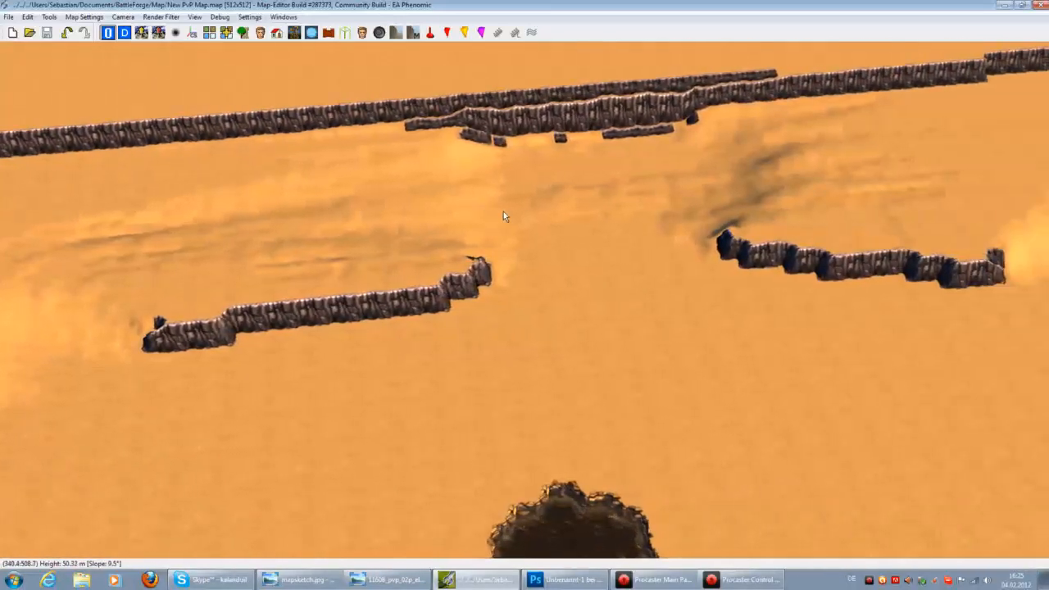
pyautogui.press('Left')
pyautogui.press('Delete')
pyautogui.press('pagedown')
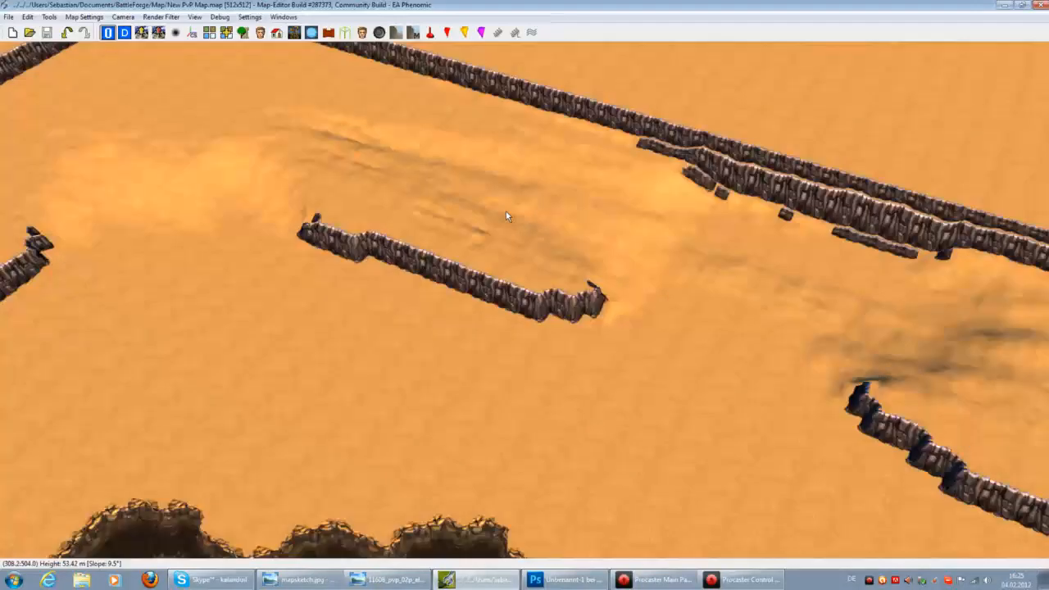
# Examine the ledges, sand ramps and outer wall from the northern side round to the northwestern corner
pyautogui.press('Delete')
pyautogui.press('Delete')
pyautogui.press('Left')
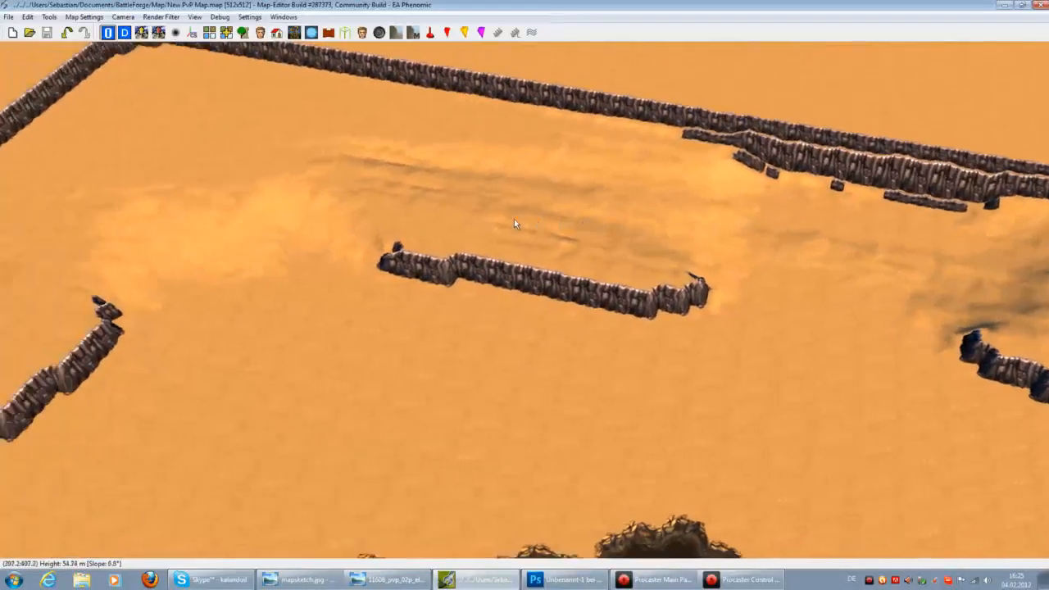
pyautogui.press('Up')
pyautogui.press('Down')
pyautogui.press('Down')
pyautogui.press('Left')
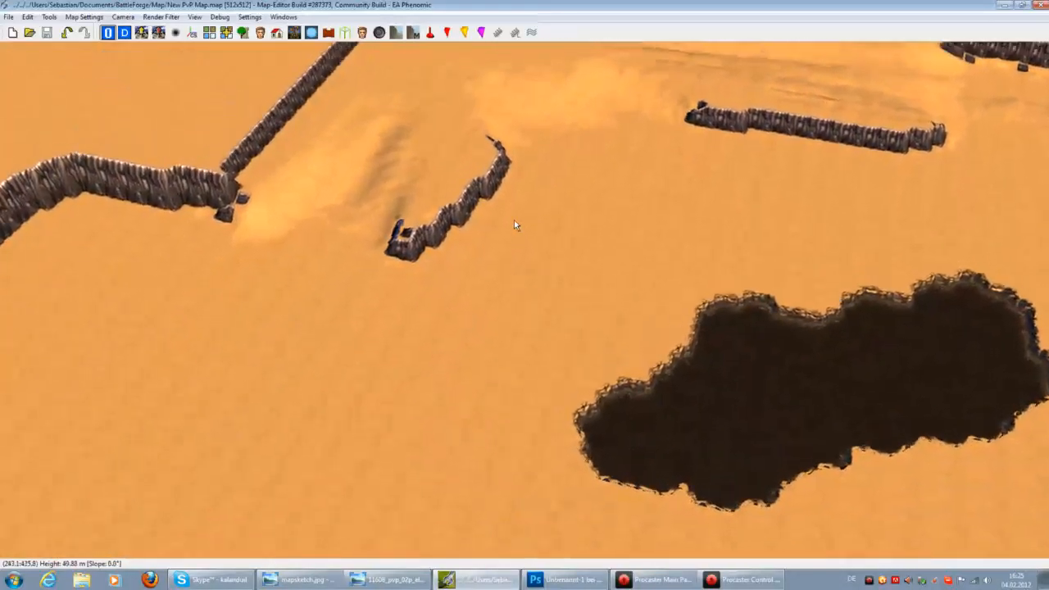
pyautogui.press('Up')
# Smooth the sand ramp at the northwestern ledge using the Height Tool's Smoothing mode and a circular brush of size 29
pyautogui.rightClick(579, 37)
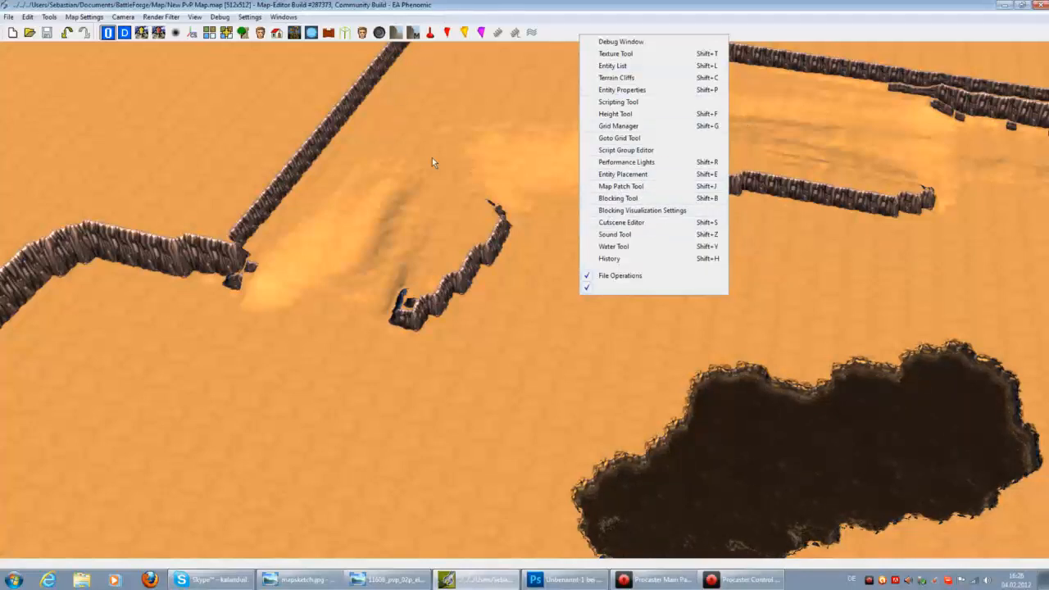
pyautogui.click(616, 114)
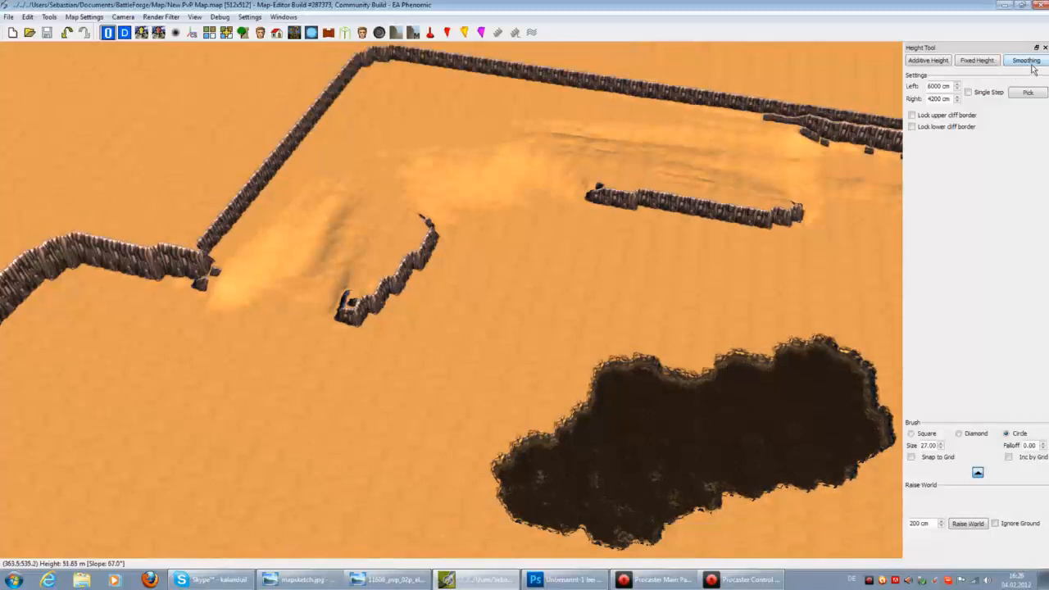
pyautogui.scroll(5, 478, 237)
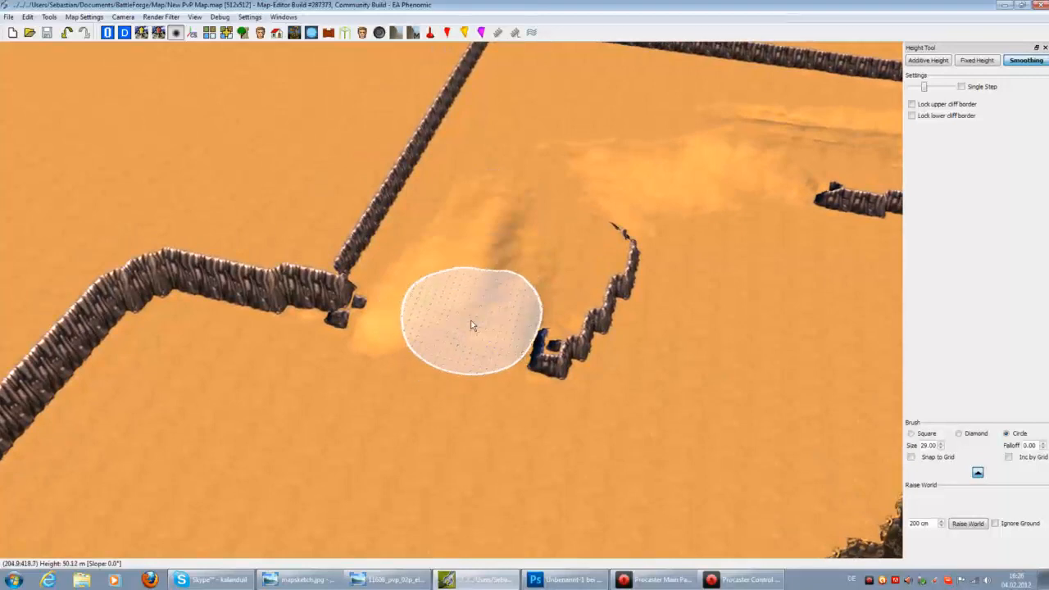
pyautogui.scroll(1, 471, 323)
pyautogui.moveTo(471, 321)
pyautogui.mouseDown(button='middle')
pyautogui.moveTo(472, 306)
pyautogui.moveTo(547, 246)
pyautogui.moveTo(528, 271)
pyautogui.mouseUp(button='middle')
pyautogui.scroll(-1, 527, 274)
pyautogui.moveTo(432, 309)
pyautogui.mouseDown()
pyautogui.moveTo(410, 356)
pyautogui.moveTo(492, 222)
pyautogui.moveTo(463, 300)
pyautogui.moveTo(480, 294)
pyautogui.moveTo(450, 358)
pyautogui.moveTo(487, 224)
pyautogui.moveTo(569, 152)
pyautogui.moveTo(697, 187)
pyautogui.mouseUp()
# Smooth the terrain behind the northern ledge and the sand ramps at both of its ends
pyautogui.moveTo(736, 202)
pyautogui.mouseDown(button='right')
pyautogui.moveTo(678, 258)
pyautogui.moveTo(495, 290)
pyautogui.moveTo(595, 251)
pyautogui.mouseUp(button='right')
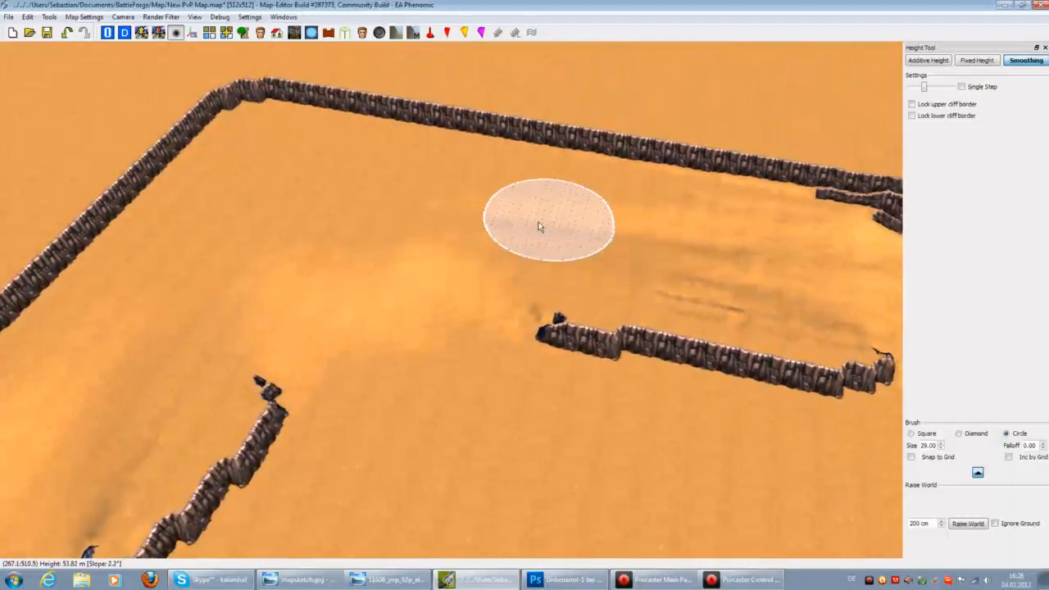
pyautogui.moveTo(460, 352)
pyautogui.mouseDown()
pyautogui.moveTo(374, 345)
pyautogui.moveTo(466, 238)
pyautogui.moveTo(483, 291)
pyautogui.moveTo(649, 246)
pyautogui.mouseUp()
pyautogui.moveTo(588, 257)
pyautogui.mouseDown(button='right')
pyautogui.moveTo(686, 279)
pyautogui.moveTo(429, 234)
pyautogui.moveTo(510, 264)
pyautogui.mouseUp(button='right')
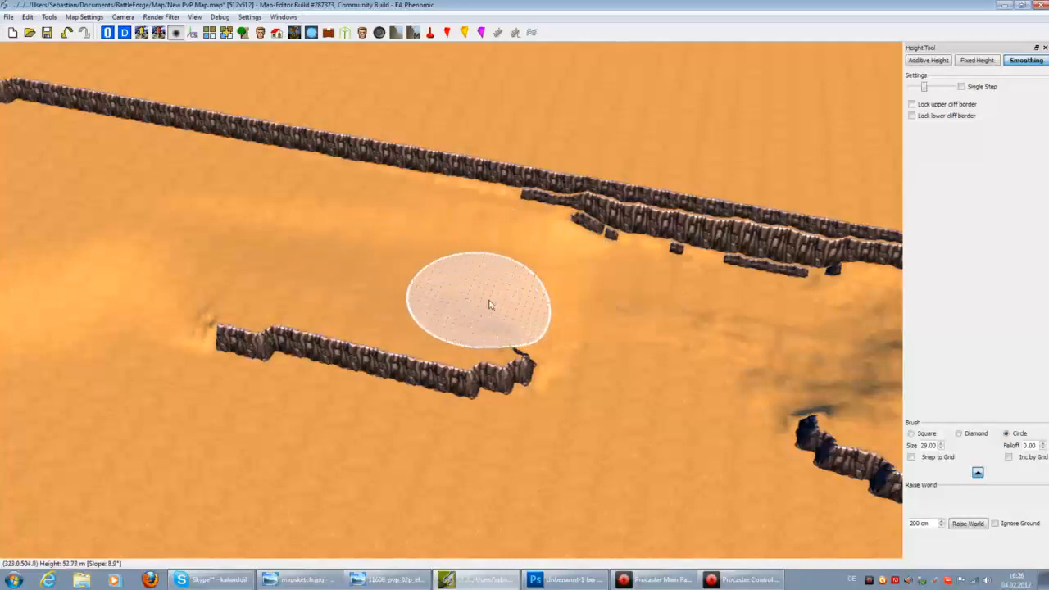
pyautogui.moveTo(380, 248)
pyautogui.mouseDown()
pyautogui.moveTo(714, 345)
pyautogui.moveTo(631, 323)
pyautogui.moveTo(506, 260)
pyautogui.moveTo(530, 337)
pyautogui.moveTo(703, 399)
pyautogui.moveTo(470, 361)
pyautogui.moveTo(591, 350)
pyautogui.moveTo(499, 340)
pyautogui.moveTo(676, 366)
pyautogui.mouseUp()
pyautogui.press('Right')
pyautogui.press('Right')
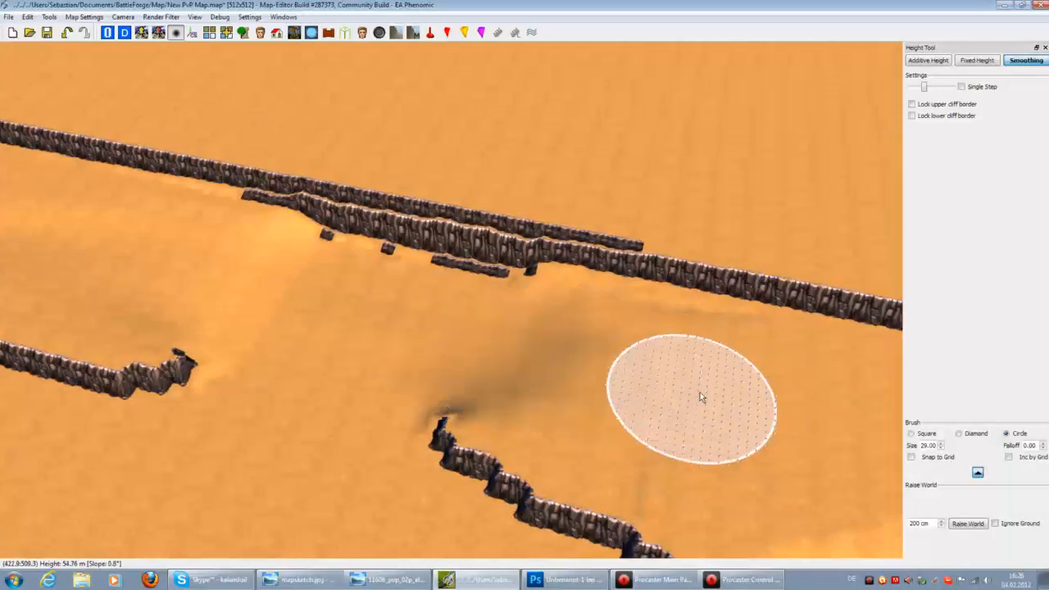
# Smooth the sand ramps around the northeastern ledge and the raised ground behind the eastern ledge
pyautogui.press('Down')
pyautogui.moveTo(366, 244)
pyautogui.mouseDown()
pyautogui.moveTo(606, 316)
pyautogui.moveTo(523, 359)
pyautogui.moveTo(740, 370)
pyautogui.moveTo(734, 344)
pyautogui.moveTo(505, 368)
pyautogui.moveTo(748, 407)
pyautogui.mouseUp()
pyautogui.press('Right')
pyautogui.press('Down')
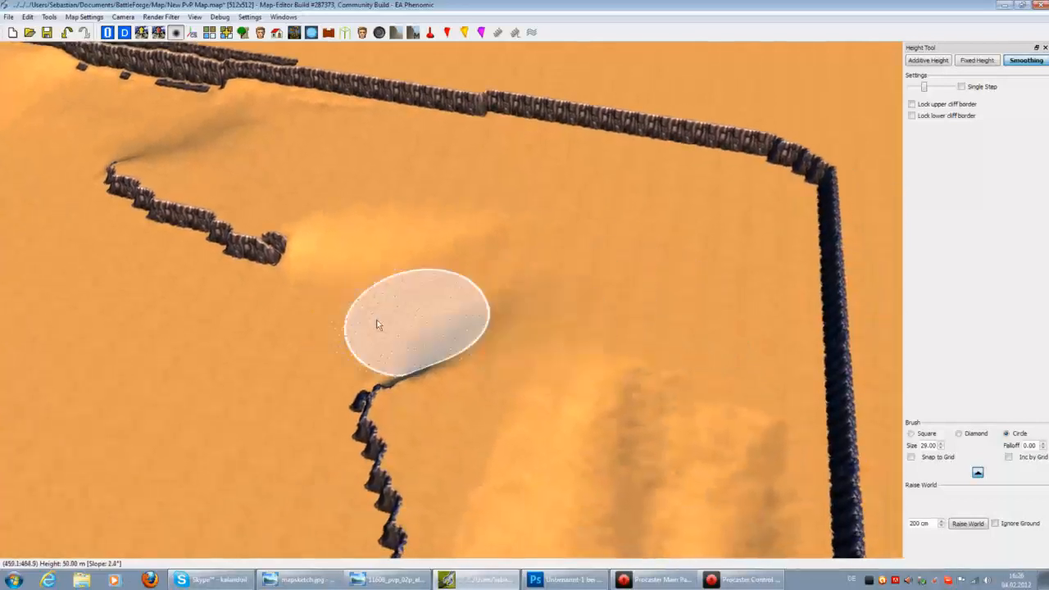
pyautogui.press('Right')
pyautogui.press('Down')
pyautogui.moveTo(459, 223)
pyautogui.mouseDown()
pyautogui.moveTo(410, 340)
pyautogui.moveTo(539, 231)
pyautogui.moveTo(522, 312)
pyautogui.moveTo(543, 316)
pyautogui.mouseUp()
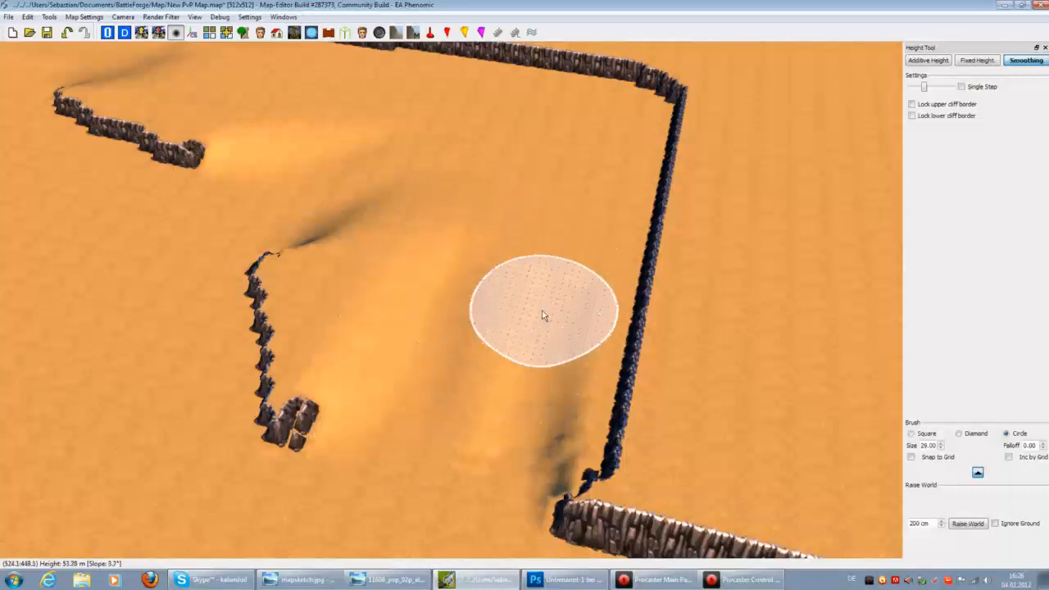
# Smooth the eastern ramp beside the end of the outer wall and the ramp next to the southeastern ledge
pyautogui.press('Down')
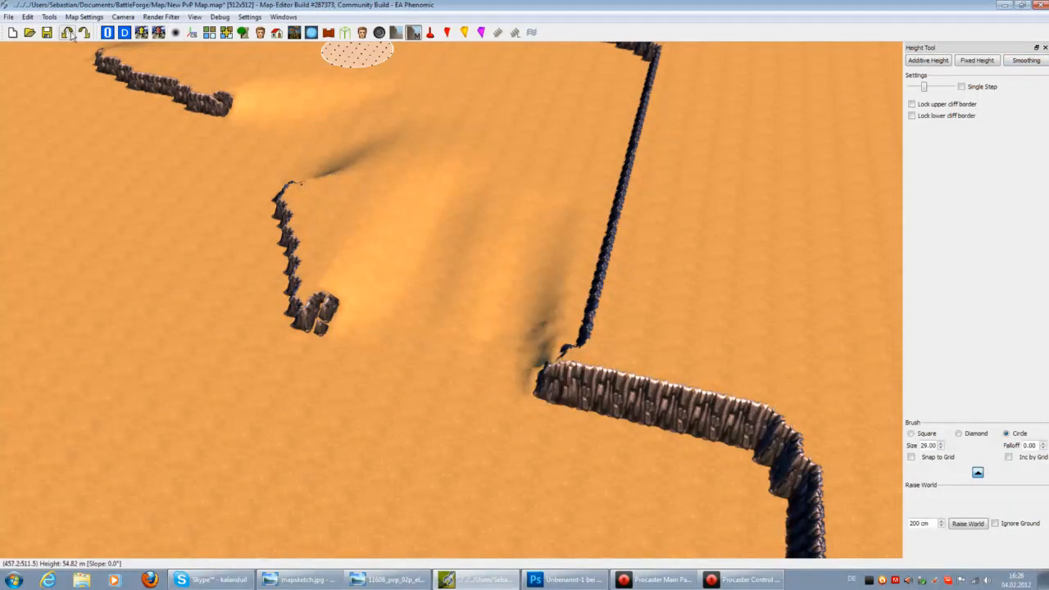
pyautogui.click(1026, 60)
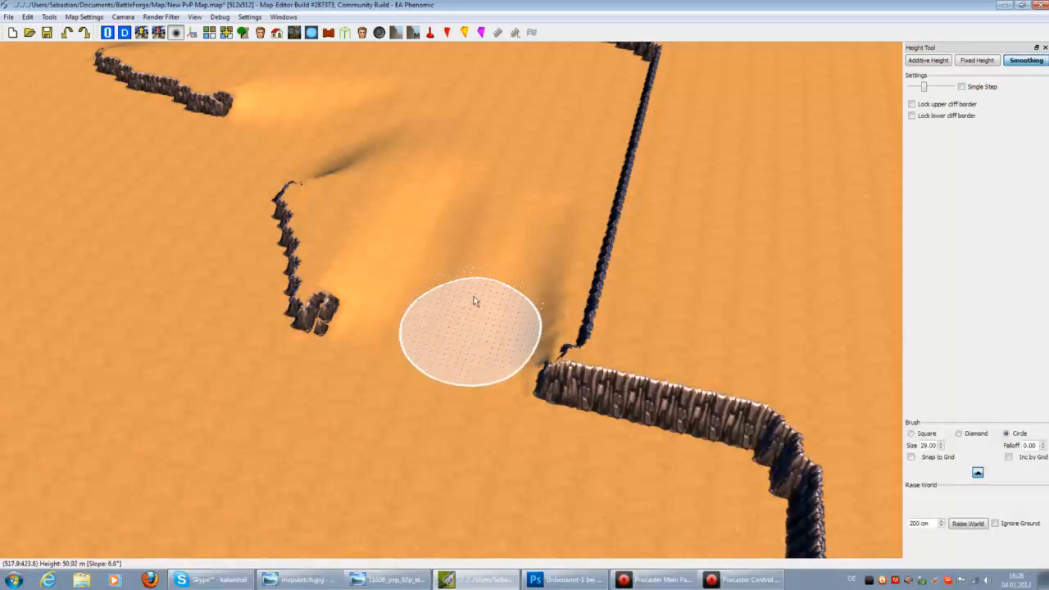
pyautogui.press('Down')
pyautogui.press('Left')
pyautogui.moveTo(483, 326)
pyautogui.mouseDown()
pyautogui.moveTo(500, 322)
pyautogui.moveTo(505, 338)
pyautogui.moveTo(520, 339)
pyautogui.moveTo(454, 436)
pyautogui.moveTo(447, 394)
pyautogui.mouseUp()
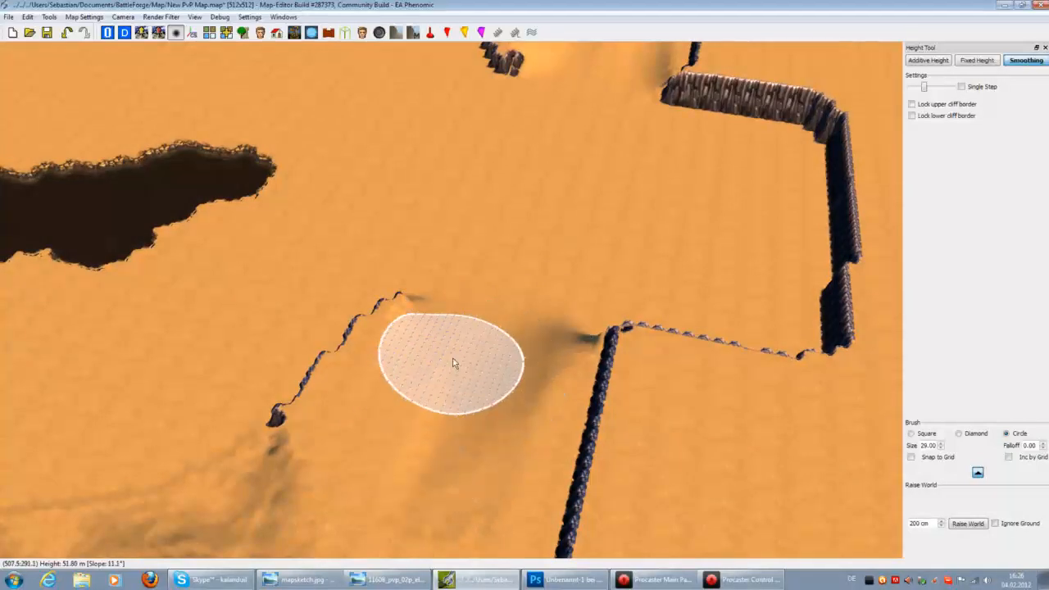
# Smooth the rough terrain between the southeastern and southern ledges
pyautogui.press('Down')
pyautogui.press('Left')
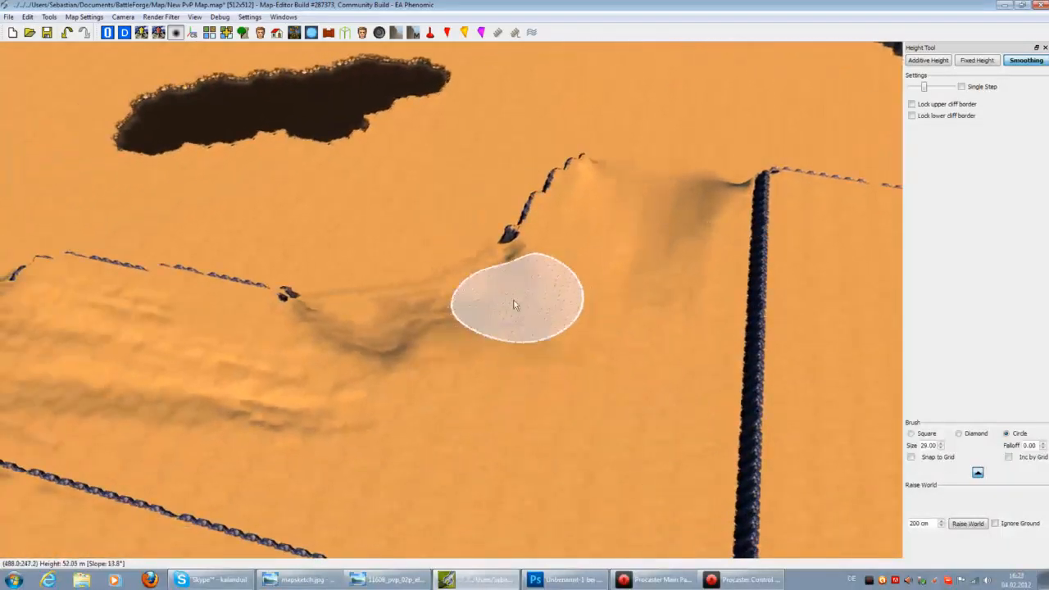
pyautogui.moveTo(474, 291)
pyautogui.mouseDown()
pyautogui.moveTo(631, 301)
pyautogui.moveTo(391, 304)
pyautogui.moveTo(366, 323)
pyautogui.moveTo(429, 384)
pyautogui.mouseUp()
pyautogui.press('Left')
pyautogui.moveTo(565, 419)
pyautogui.mouseDown()
pyautogui.moveTo(495, 417)
pyautogui.moveTo(349, 335)
pyautogui.moveTo(307, 363)
pyautogui.moveTo(545, 414)
pyautogui.moveTo(352, 381)
pyautogui.moveTo(305, 385)
pyautogui.mouseUp()
# Smooth the raised ground behind the southern ledge and continue towards the southwestern side
pyautogui.moveTo(305, 380); pyautogui.dragTo(450, 480, button='right')
pyautogui.moveTo(451, 480)
pyautogui.mouseDown()
pyautogui.moveTo(412, 450)
pyautogui.moveTo(350, 442)
pyautogui.moveTo(401, 445)
pyautogui.moveTo(362, 402)
pyautogui.moveTo(208, 374)
pyautogui.moveTo(417, 451)
pyautogui.moveTo(451, 440)
pyautogui.mouseUp()
pyautogui.moveTo(451, 440); pyautogui.dragTo(479, 481, button='right')
pyautogui.moveTo(479, 481)
pyautogui.mouseDown()
pyautogui.moveTo(403, 438)
pyautogui.moveTo(342, 447)
pyautogui.moveTo(397, 473)
pyautogui.moveTo(363, 433)
pyautogui.moveTo(206, 357)
pyautogui.moveTo(209, 397)
pyautogui.moveTo(199, 403)
pyautogui.moveTo(236, 423)
pyautogui.moveTo(266, 407)
pyautogui.mouseUp()
pyautogui.moveTo(267, 407)
pyautogui.mouseDown(button='right')
pyautogui.moveTo(403, 438)
pyautogui.moveTo(445, 394)
pyautogui.mouseUp(button='right')
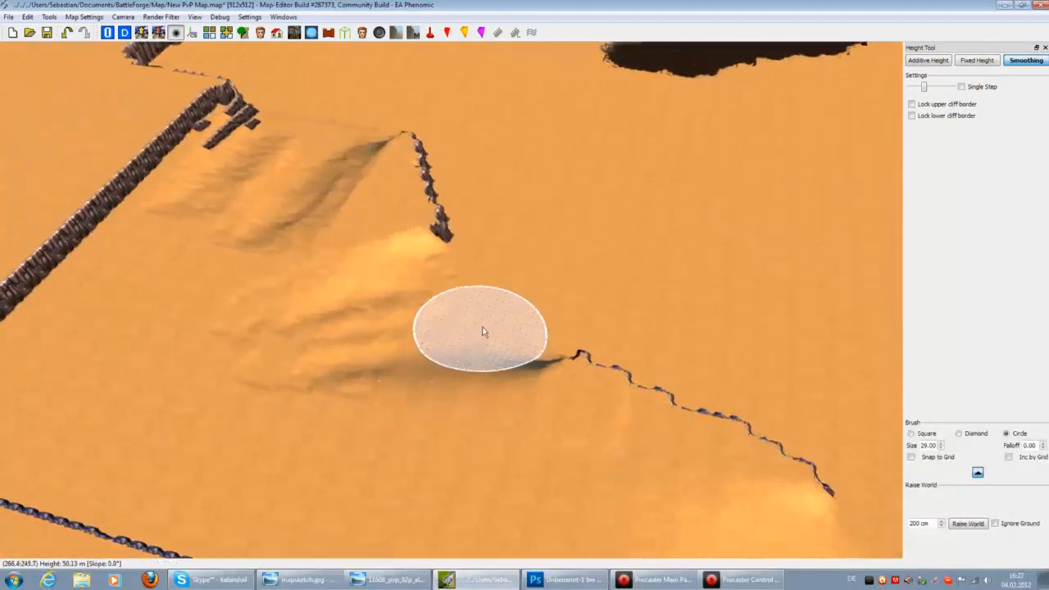
# Smooth the southwestern ramp and the ramp between the western outer wall and the western ledge
pyautogui.moveTo(483, 332)
pyautogui.mouseDown()
pyautogui.moveTo(417, 300)
pyautogui.moveTo(286, 330)
pyautogui.moveTo(279, 412)
pyautogui.moveTo(431, 322)
pyautogui.moveTo(391, 285)
pyautogui.moveTo(473, 332)
pyautogui.moveTo(451, 401)
pyautogui.mouseUp()
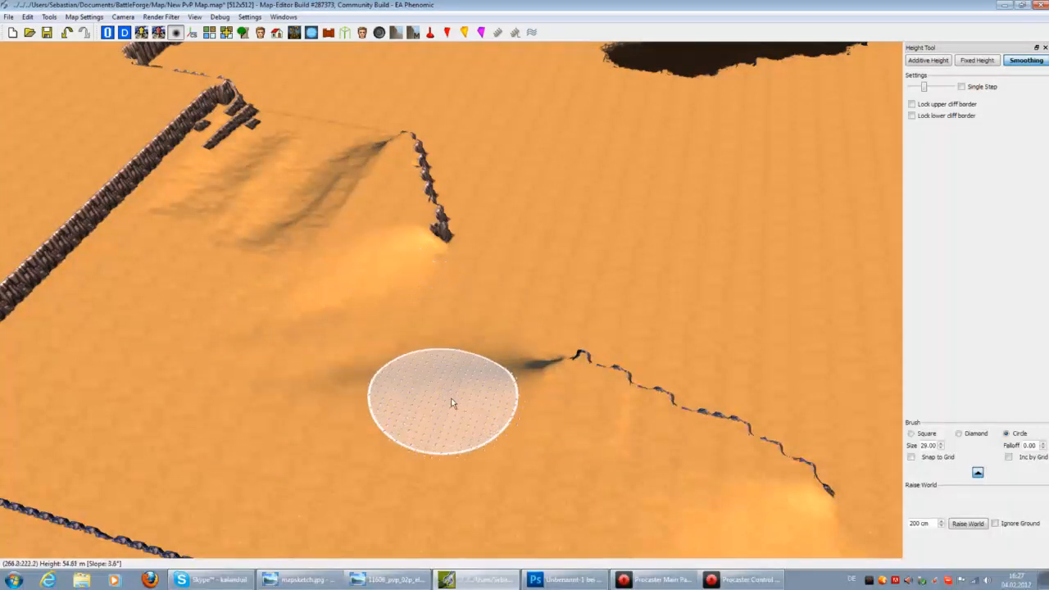
pyautogui.moveTo(452, 401); pyautogui.dragTo(429, 413, button='right')
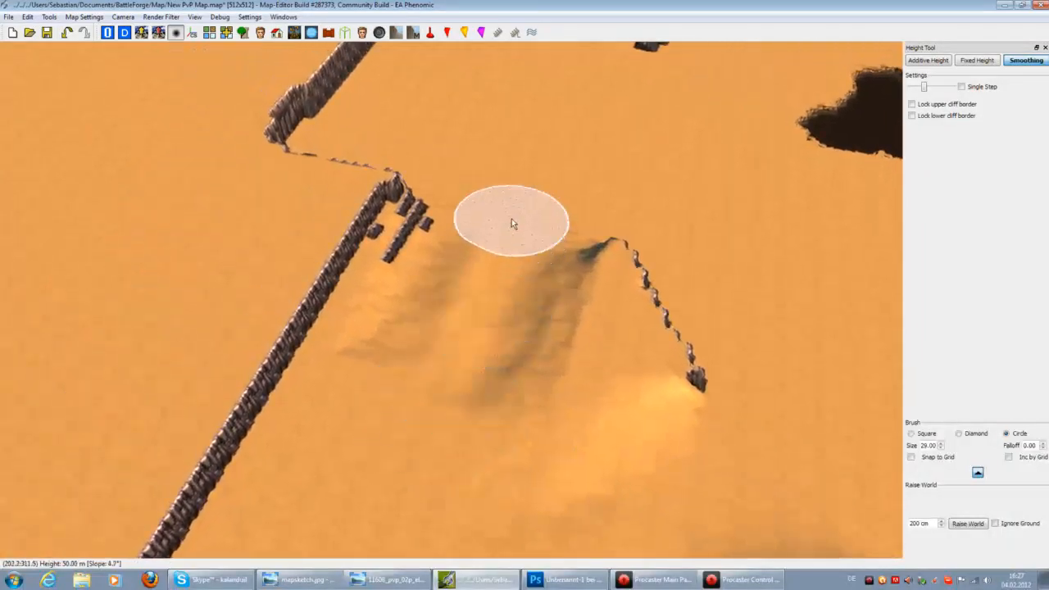
pyautogui.moveTo(512, 223); pyautogui.dragTo(485, 250)
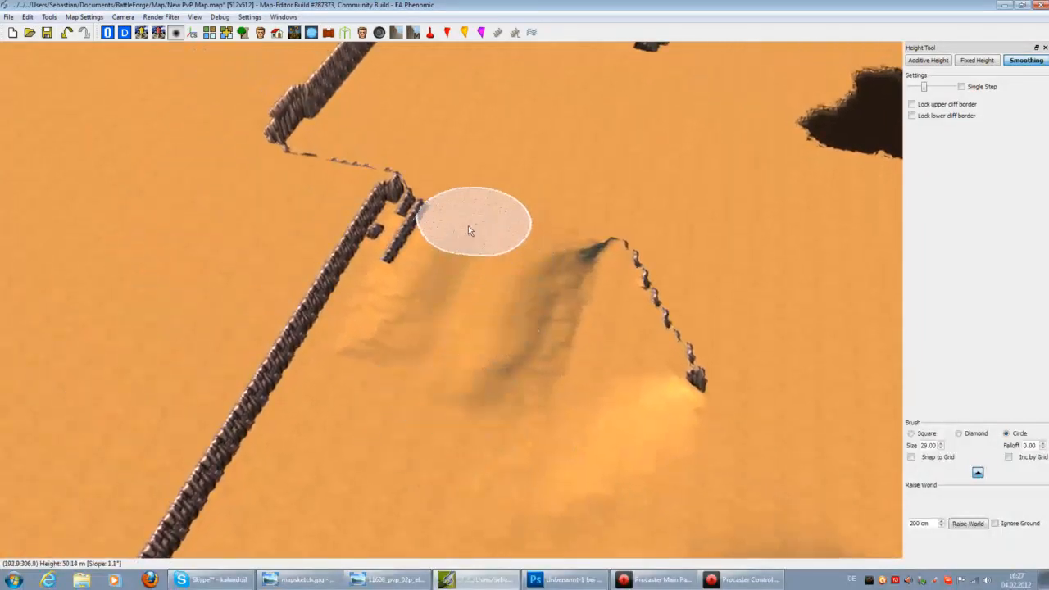
pyautogui.moveTo(435, 275)
pyautogui.mouseDown()
pyautogui.moveTo(464, 253)
pyautogui.moveTo(396, 366)
pyautogui.moveTo(408, 393)
pyautogui.moveTo(522, 375)
pyautogui.moveTo(529, 287)
pyautogui.mouseUp()
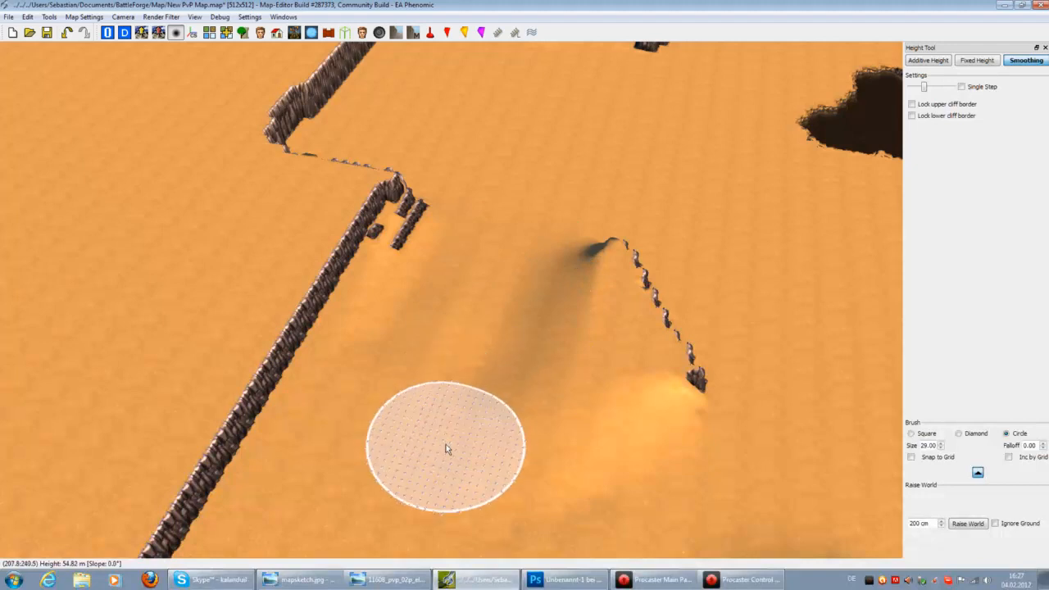
# Save the map and survey the smoothed ramps, ledges and basins across the whole terrain
pyautogui.press('Down')
pyautogui.scroll(-3, 491, 426)
pyautogui.press('Right')
pyautogui.press('Up')
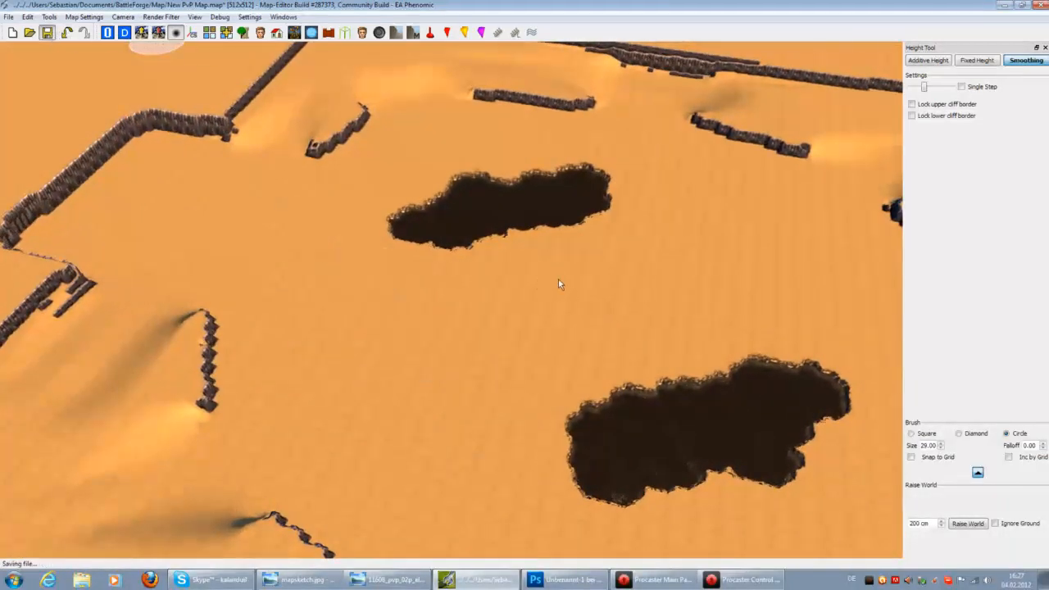
pyautogui.scroll(-3, 614, 267)
pyautogui.press('Down')
pyautogui.press('Right')
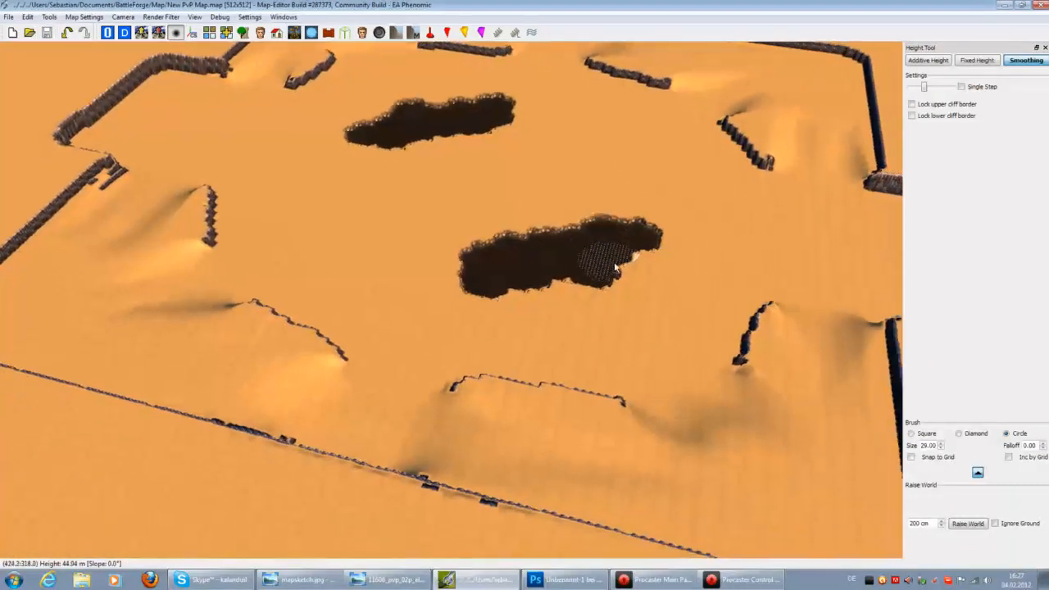
pyautogui.press('Right')
pyautogui.press('Up')
pyautogui.press('Left')
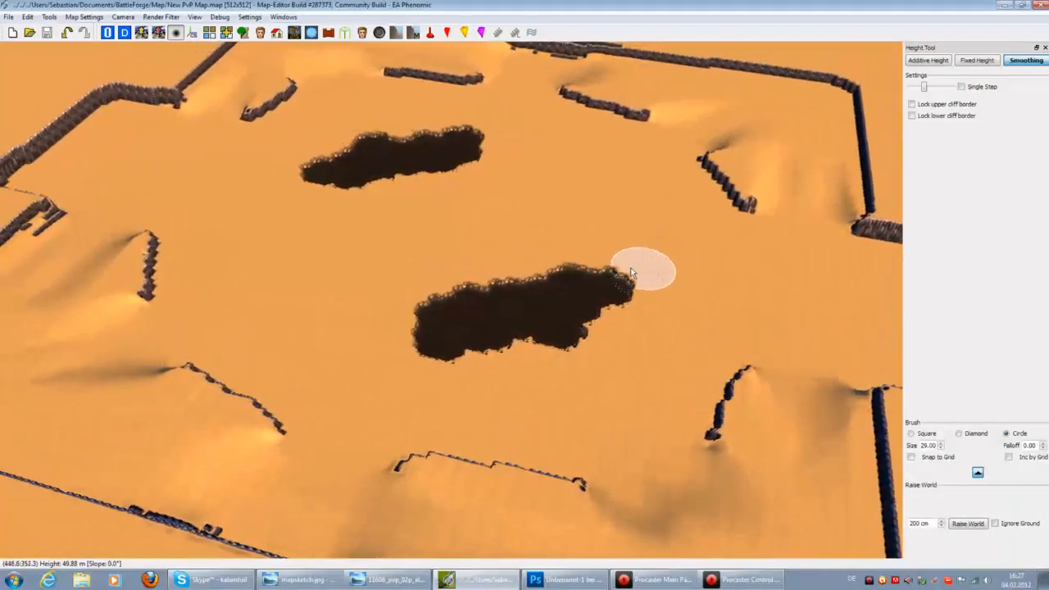
# Replace the Height Tool with the Texture Tool, load the wasteland_textureset.layerset.xml layer set and save the map
pyautogui.click(1045, 47)
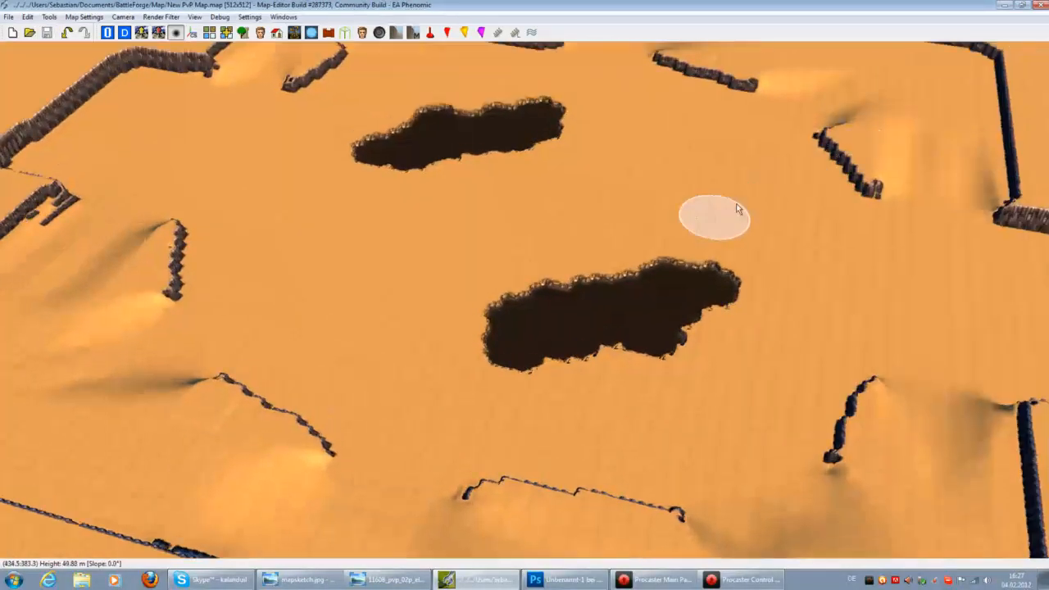
pyautogui.rightClick(763, 36)
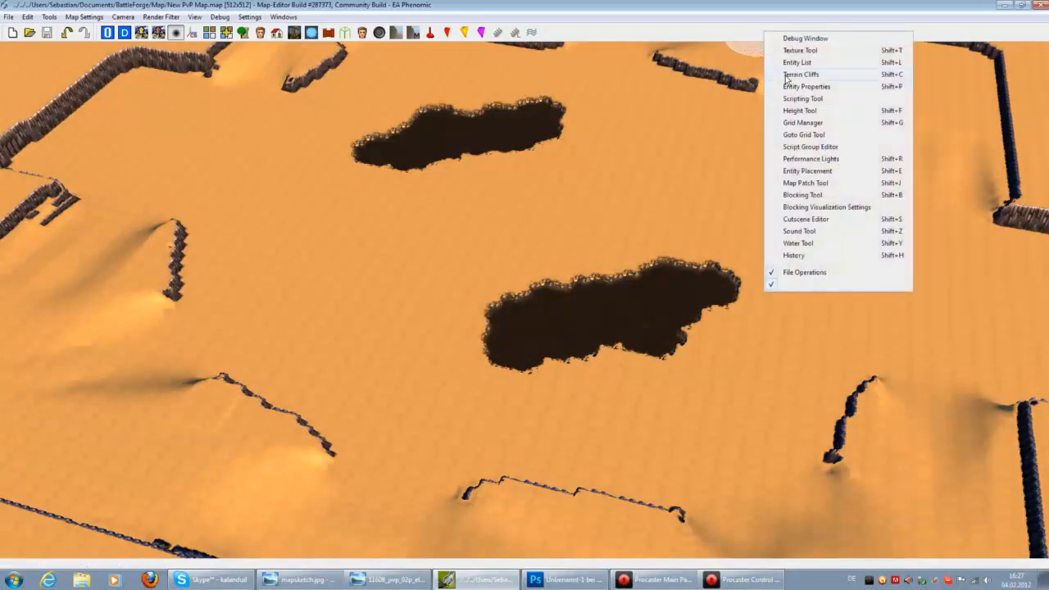
pyautogui.click(837, 51)
pyautogui.click(883, 59)
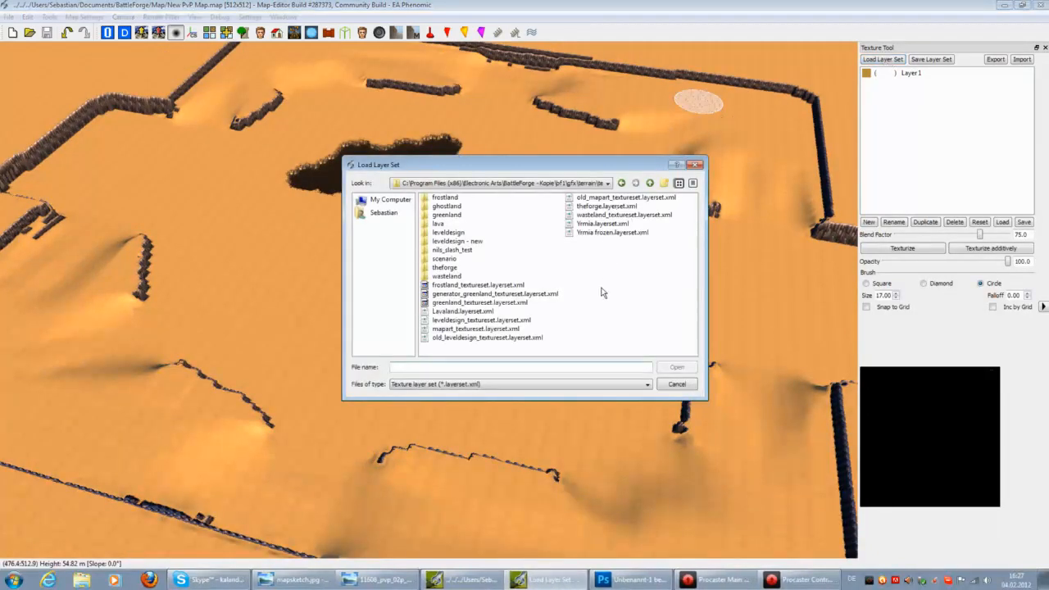
pyautogui.click(602, 322)
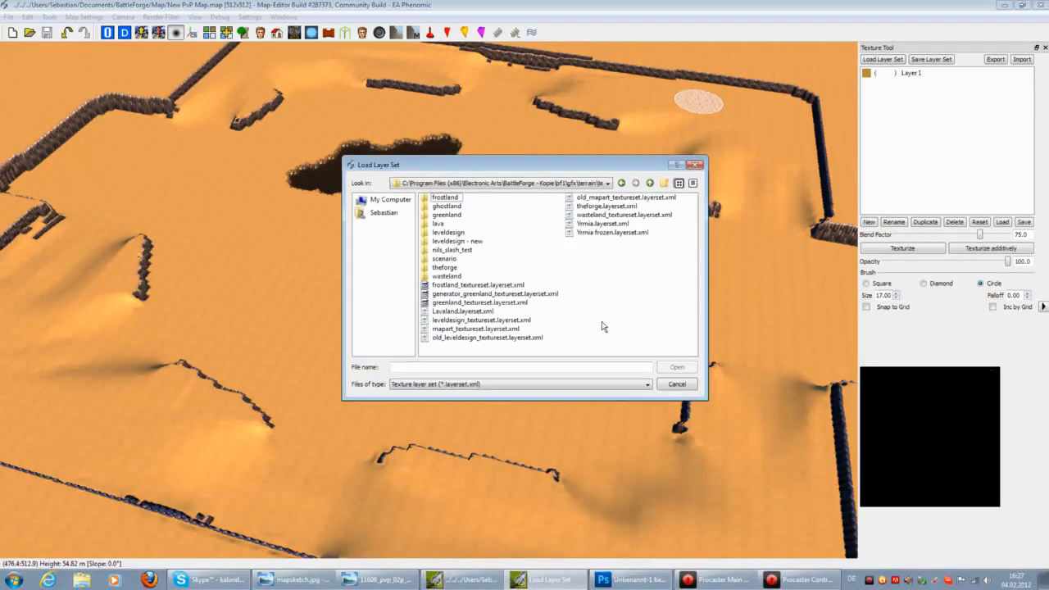
pyautogui.click(664, 217)
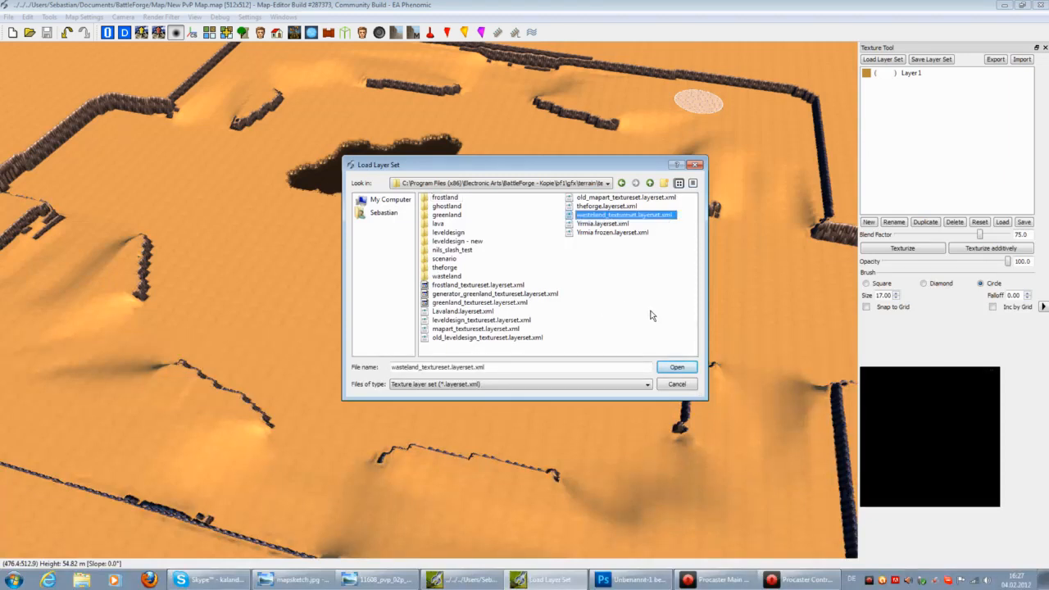
pyautogui.click(674, 367)
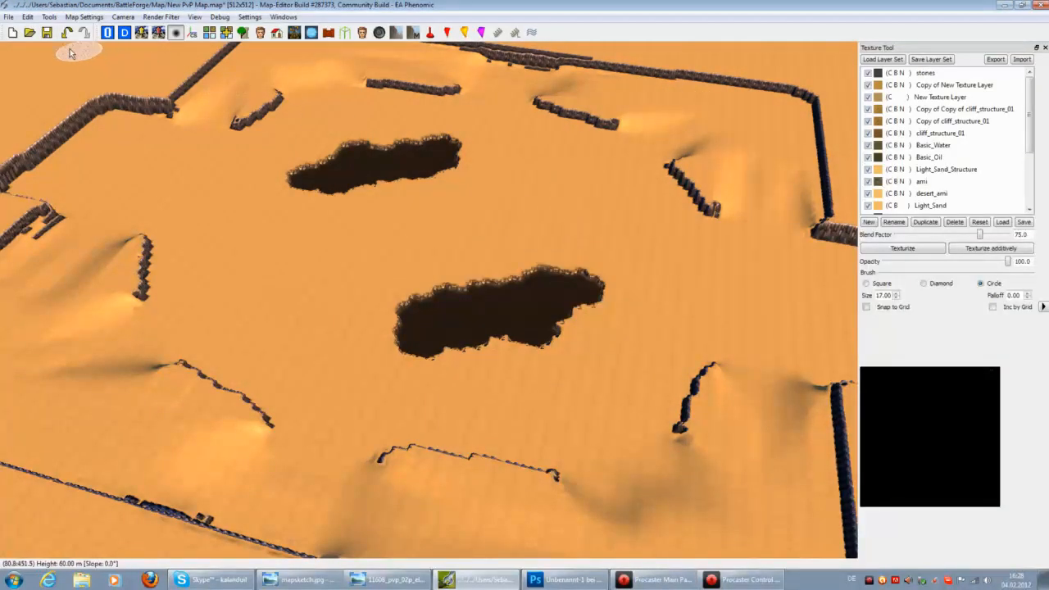
pyautogui.click(50, 34)
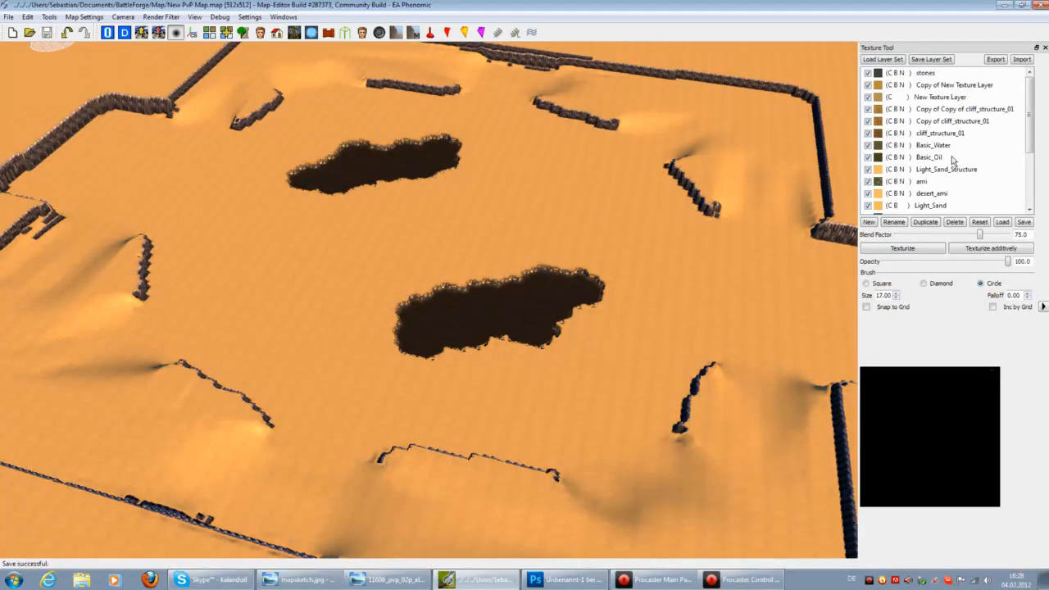
# Preview the loaded texture layers, comparing the two New Texture Layer entries directly above Layer1
pyautogui.click(940, 87)
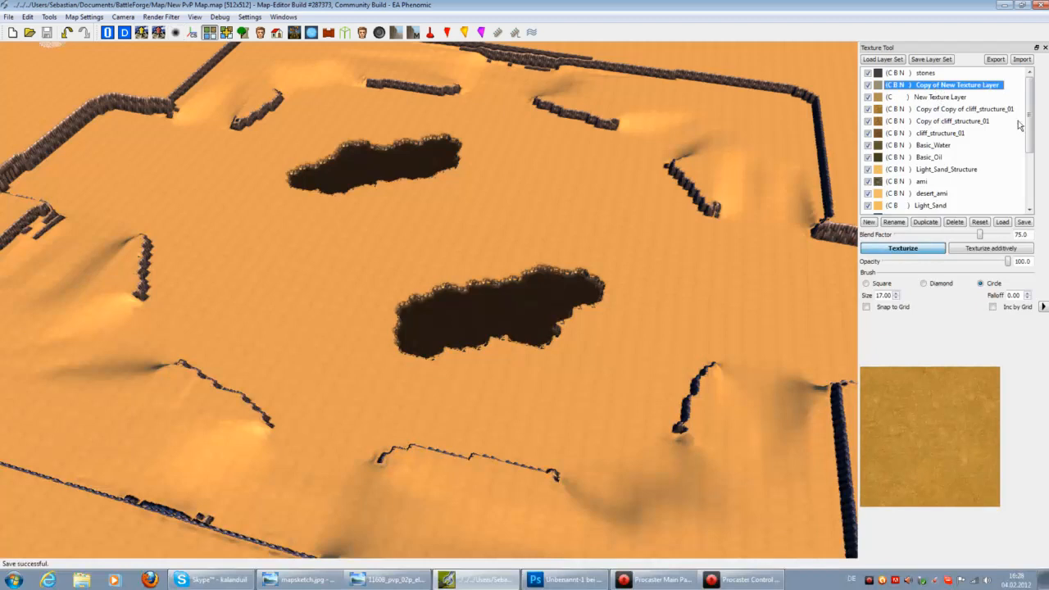
pyautogui.moveTo(1030, 122); pyautogui.dragTo(1035, 190)
pyautogui.click(943, 193)
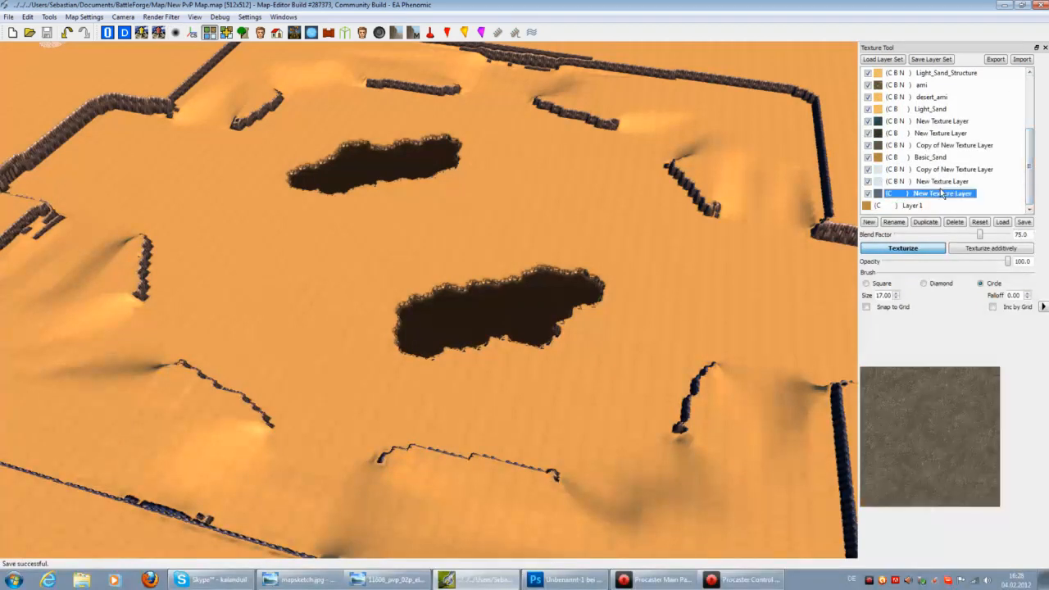
pyautogui.click(943, 180)
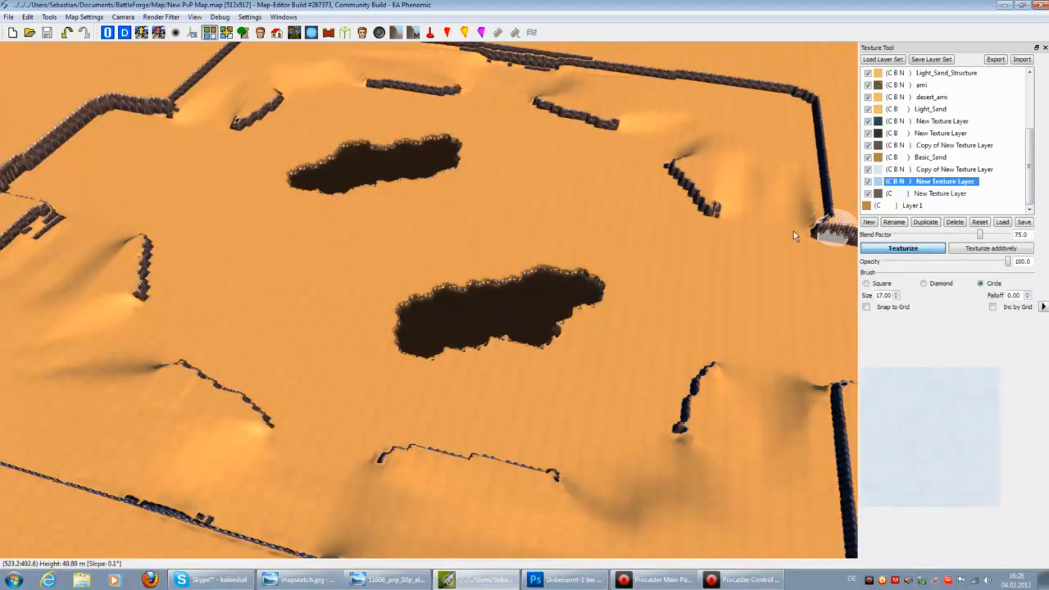
pyautogui.scroll(-1, 634, 405)
pyautogui.scroll(-1, 634, 407)
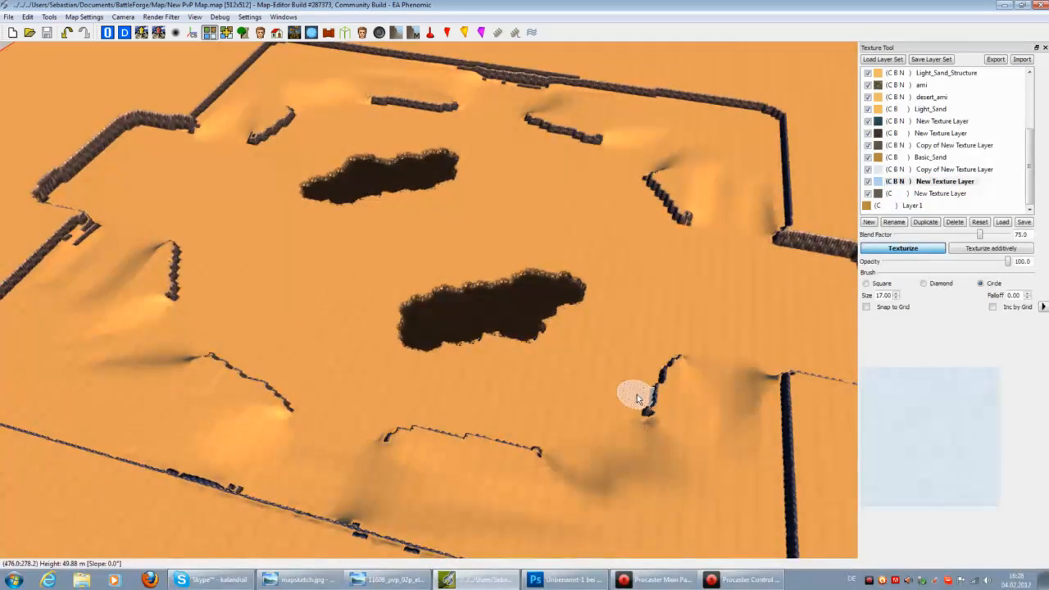
pyautogui.click(944, 195)
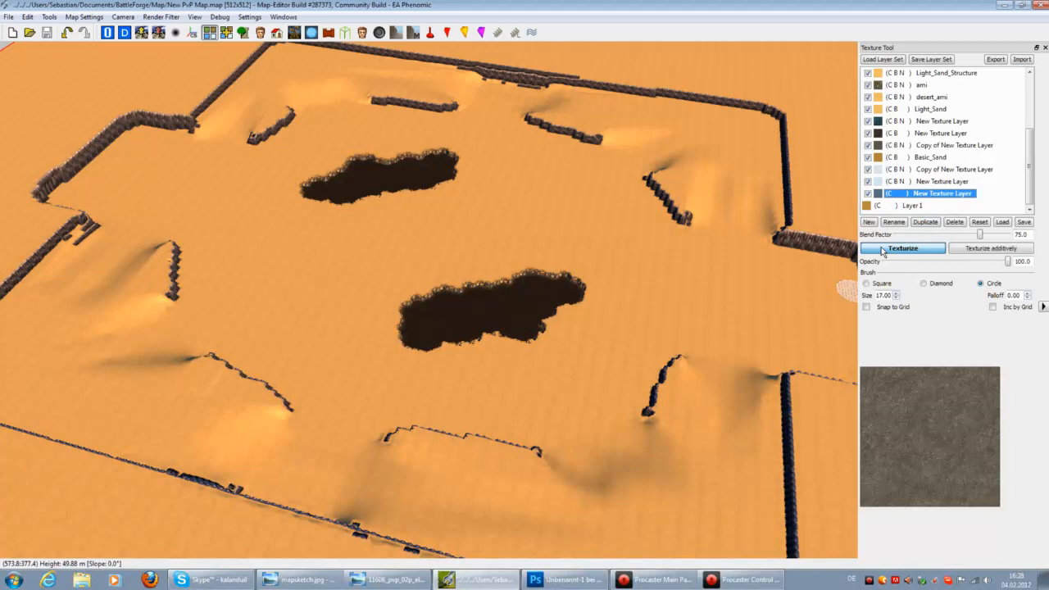
pyautogui.click(947, 182)
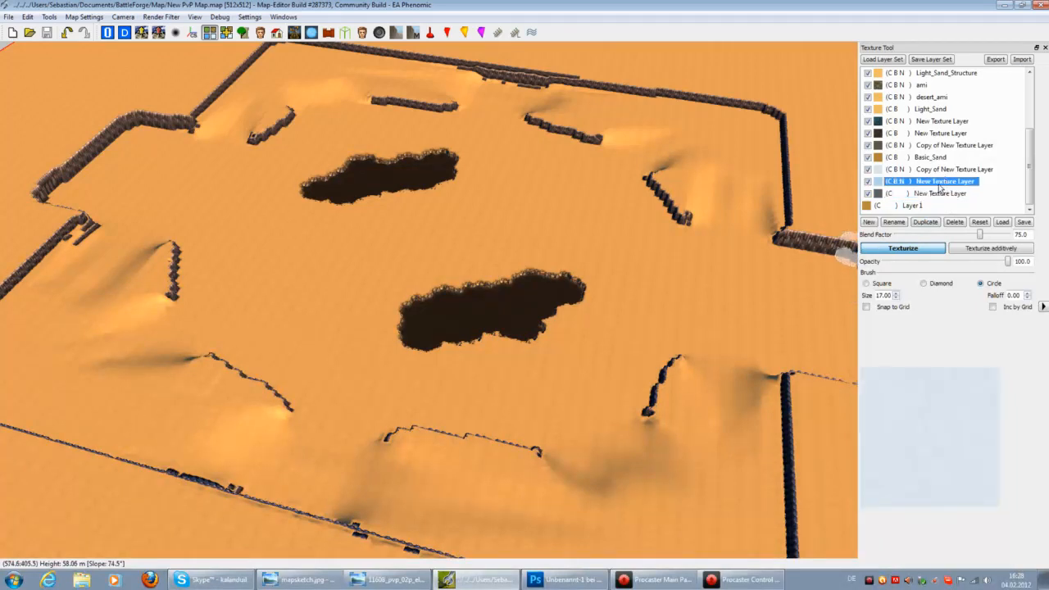
# Preview Layer 1 of the texture layer set and select the Basic_Water layer
pyautogui.click(910, 205)
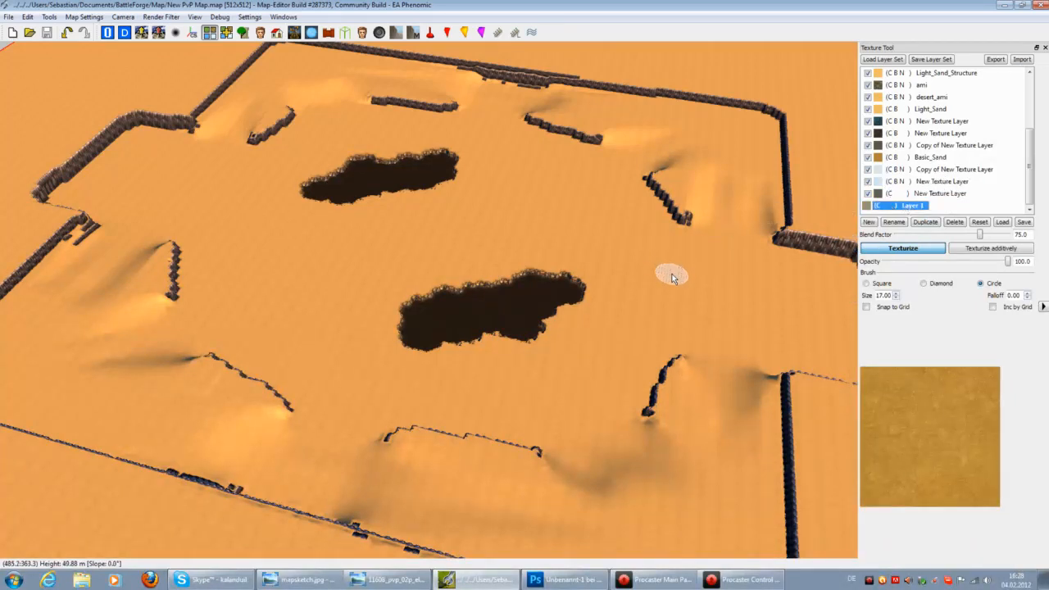
pyautogui.scroll(3, 901, 201)
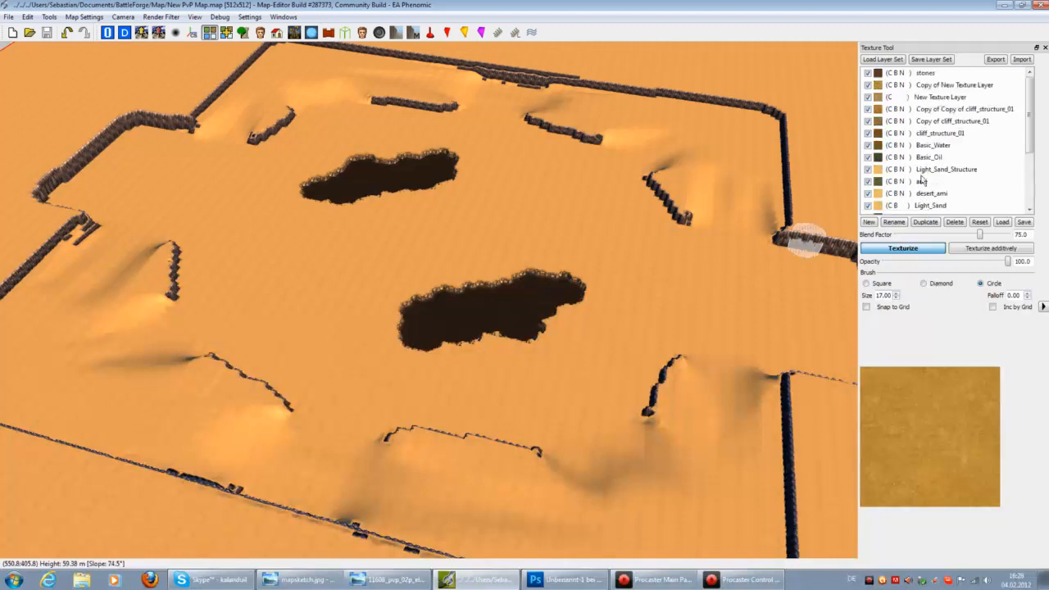
pyautogui.moveTo(929, 155)
pyautogui.click(932, 148)
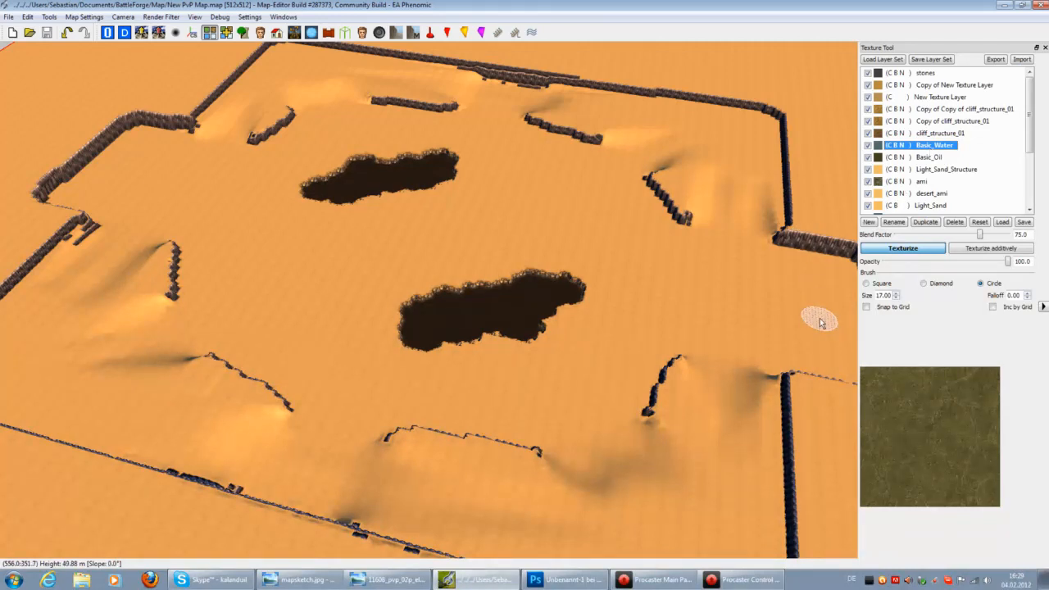
# Switch to Photoshop and examine the basins, ledges and ramps of the Unbenannt-1 heightmap at 400% zoom
pyautogui.click(566, 580)
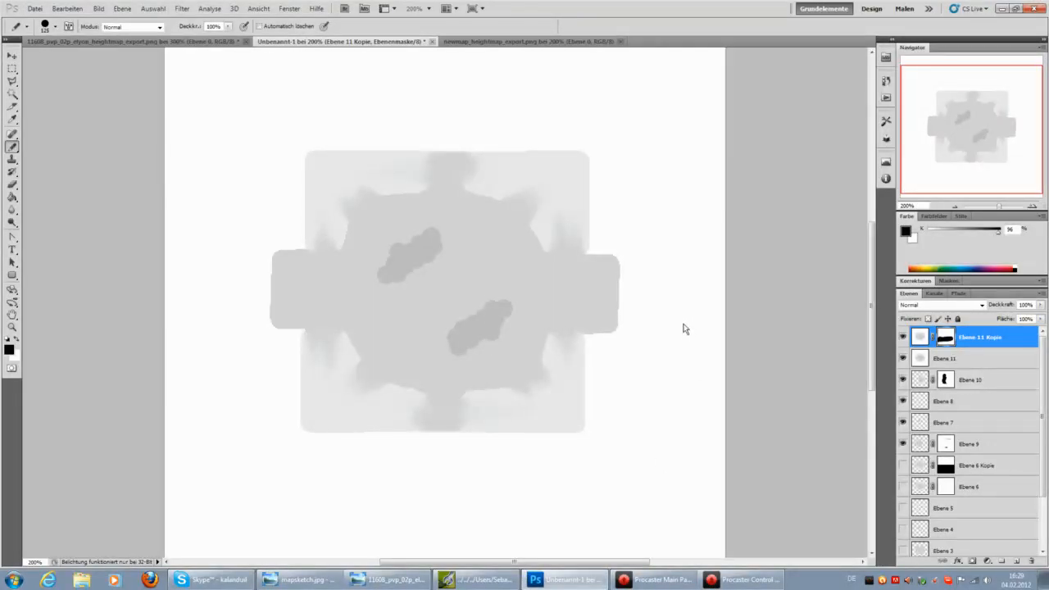
pyautogui.click(12, 327)
pyautogui.click(433, 279)
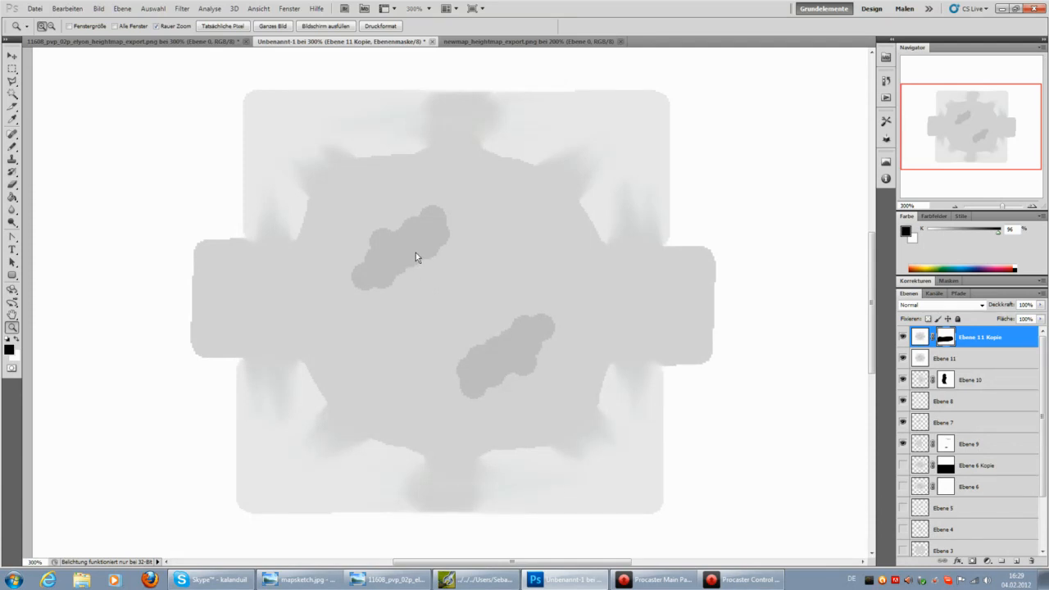
pyautogui.click(416, 257)
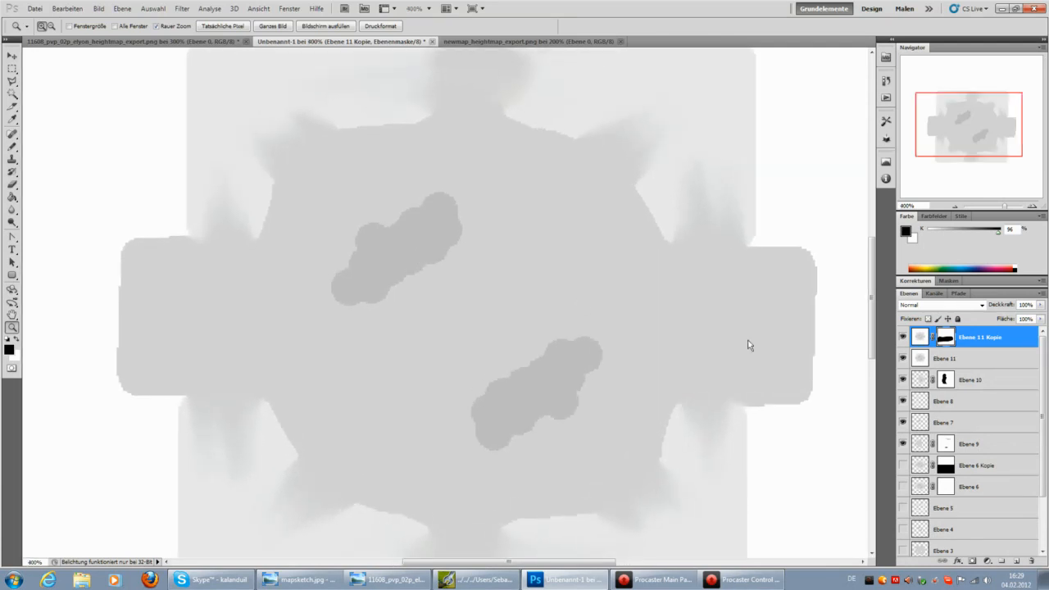
pyautogui.scroll(-2, 398, 455)
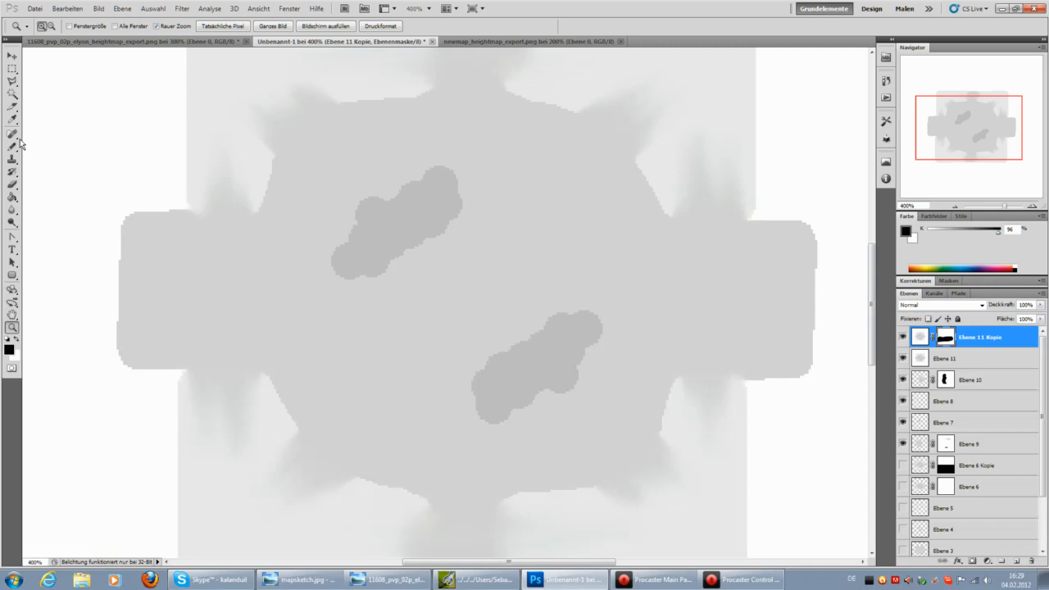
# Return to the map editor, start importing a painted layer for Basic_Water and browse to the BattleForge Map folder in Documents
pyautogui.click(473, 580)
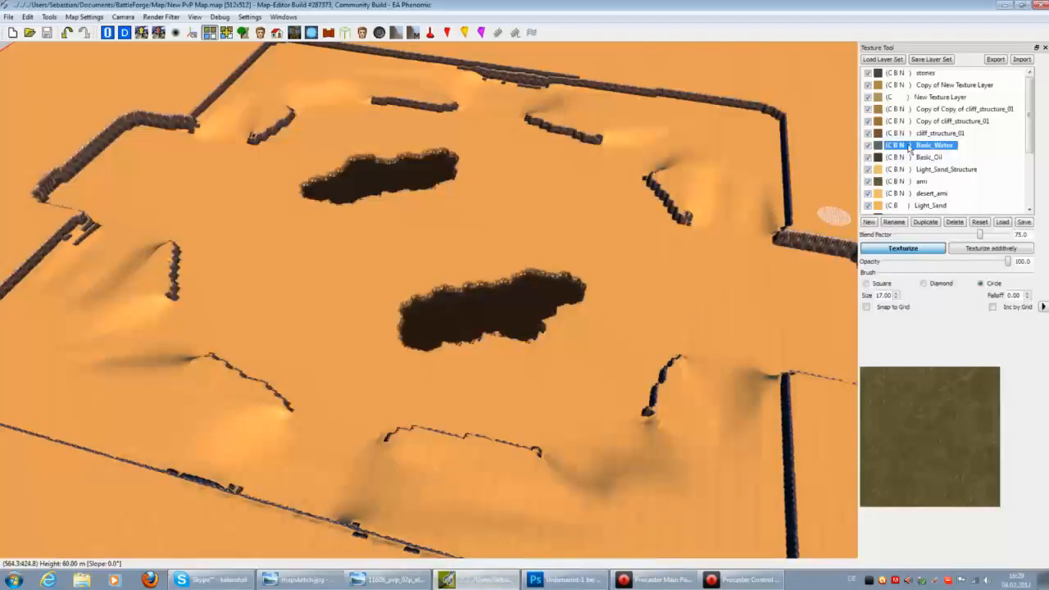
pyautogui.click(1022, 59)
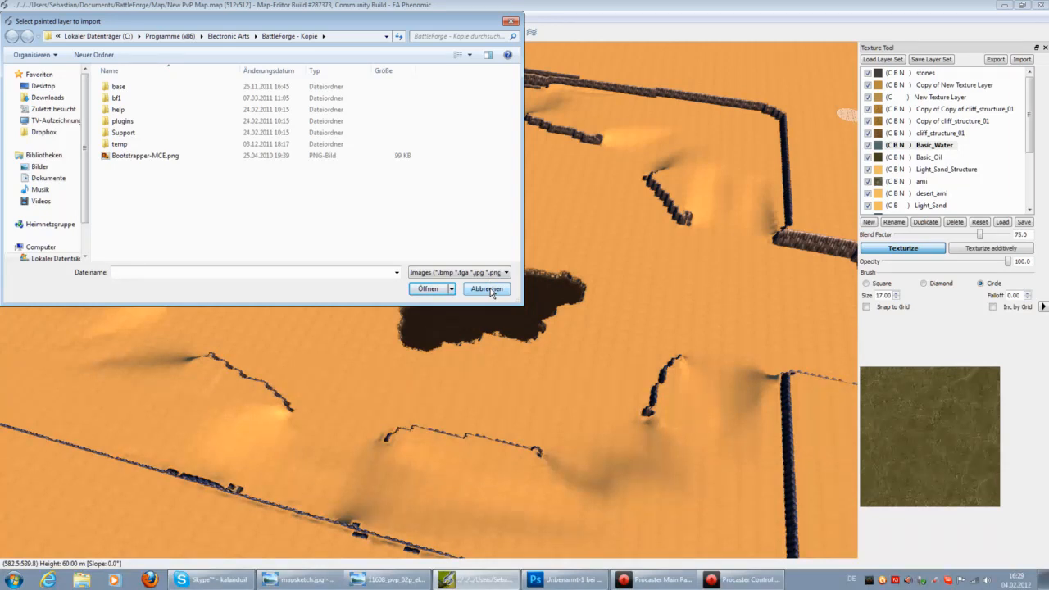
pyautogui.click(47, 168)
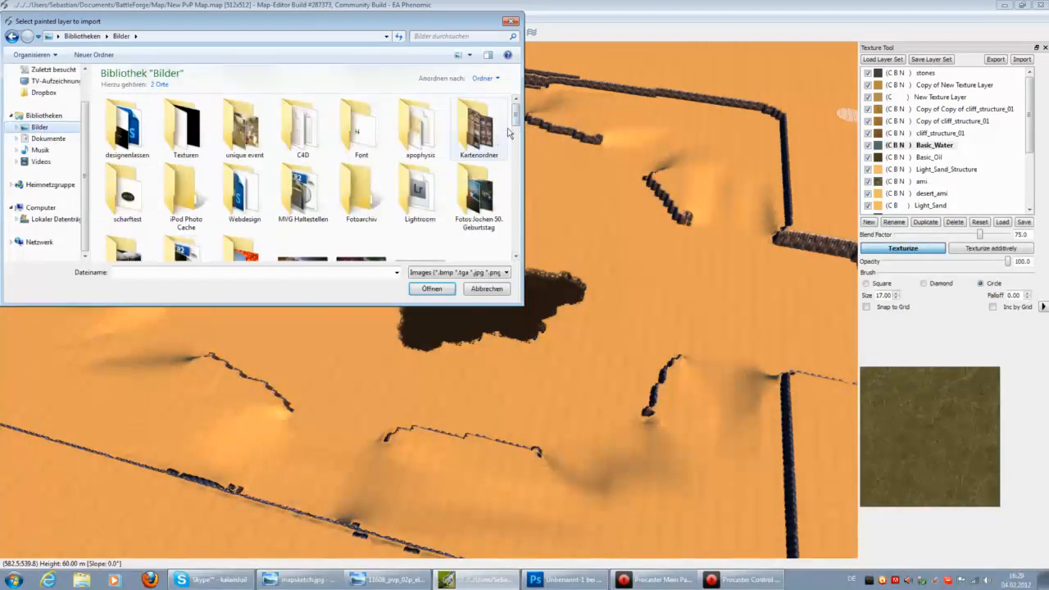
pyautogui.moveTo(516, 118); pyautogui.dragTo(475, 246)
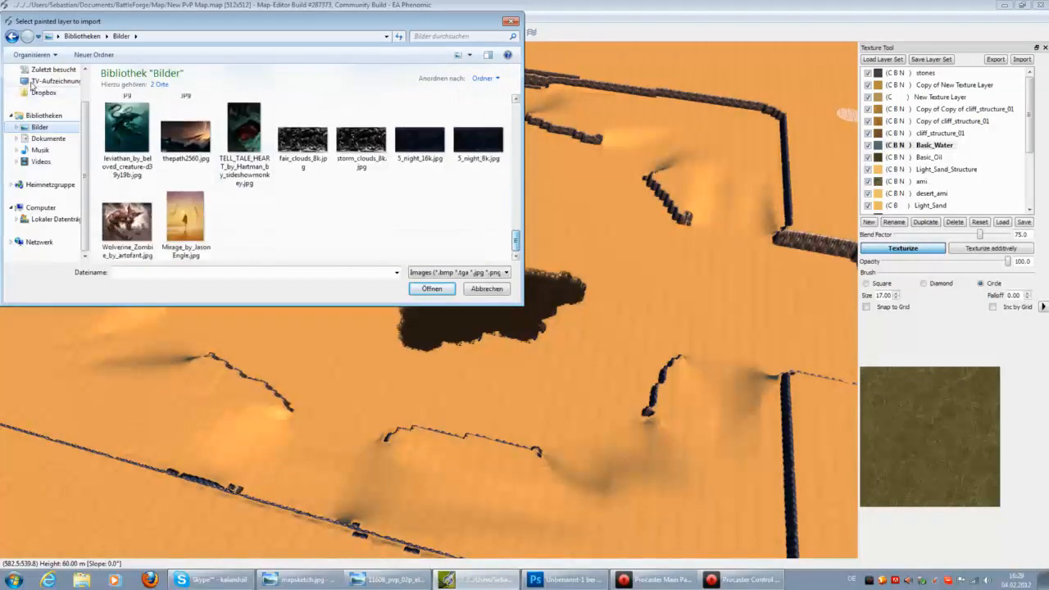
pyautogui.click(48, 139)
pyautogui.doubleClick(140, 123)
pyautogui.doubleClick(134, 121)
# Import textur.png as the painted mask of the Basic_Water layer and inspect the textured strips on the terrain
pyautogui.moveTo(518, 111); pyautogui.dragTo(516, 246)
pyautogui.click(119, 199)
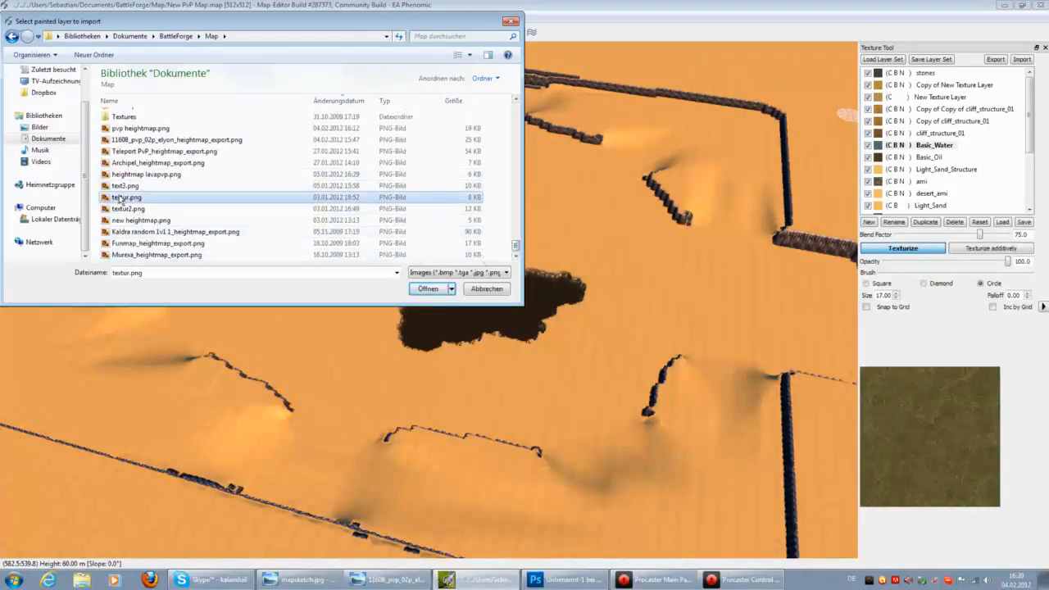
pyautogui.click(426, 288)
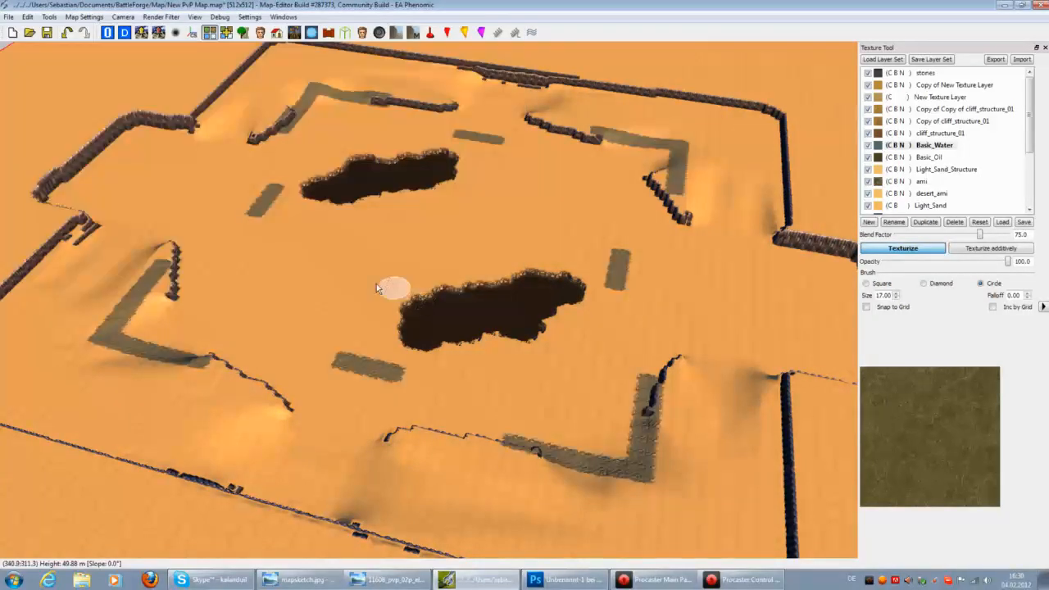
pyautogui.scroll(3, 367, 262)
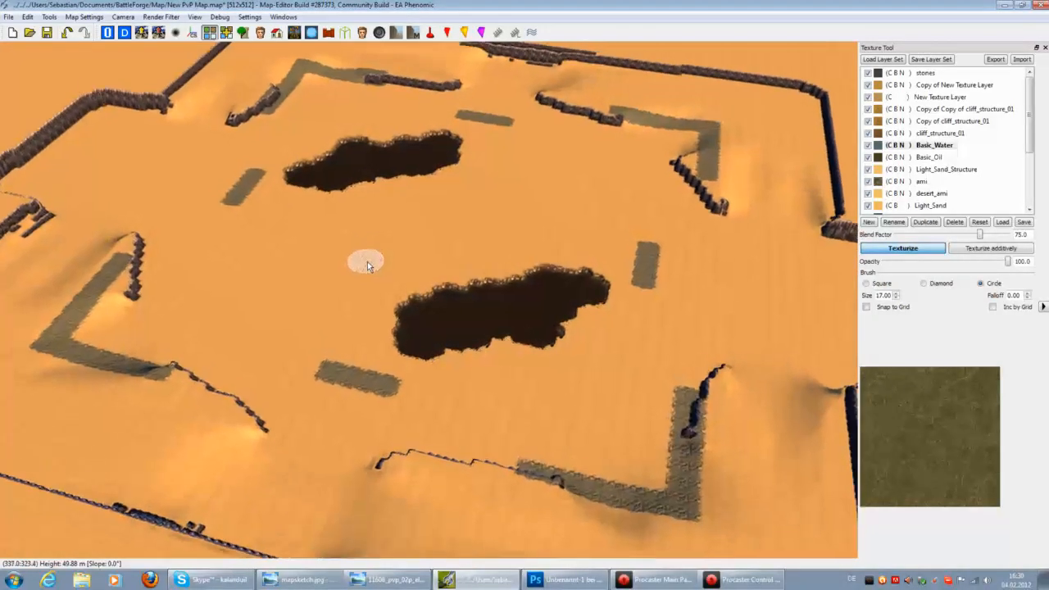
pyautogui.scroll(5, 367, 263)
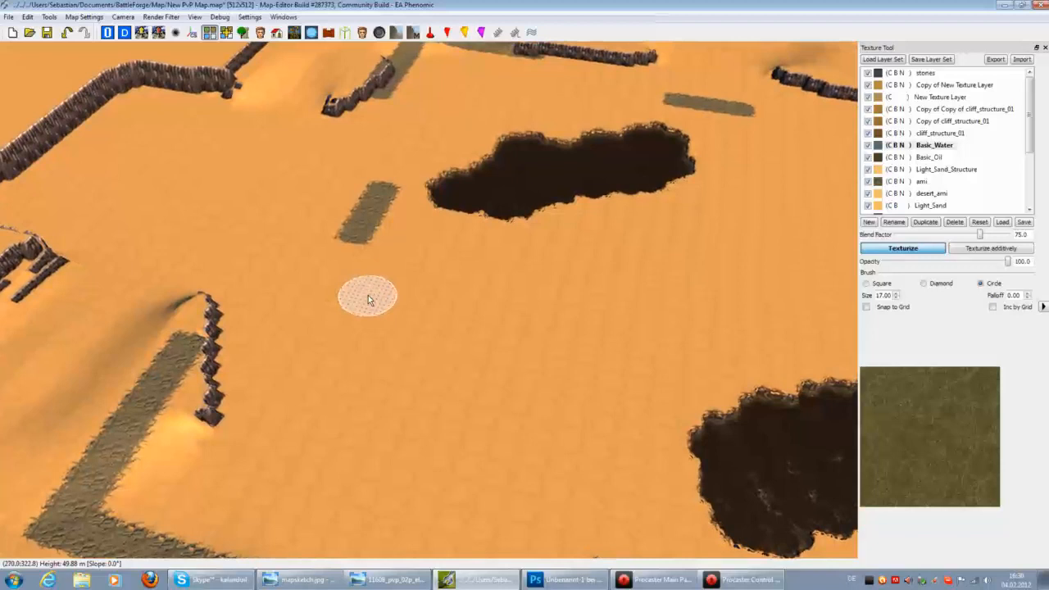
pyautogui.scroll(-3, 367, 299)
pyautogui.scroll(3, 221, 346)
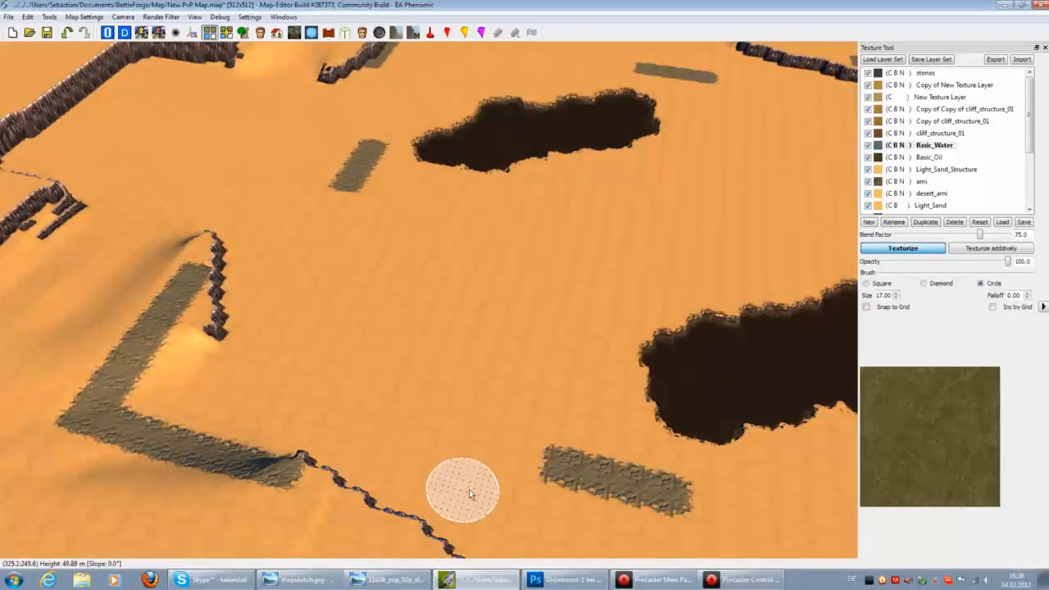
# Open the BattleForge Map folder in Windows Explorer and look through its files for the texture mask images
pyautogui.press('super')
pyautogui.click(167, 229)
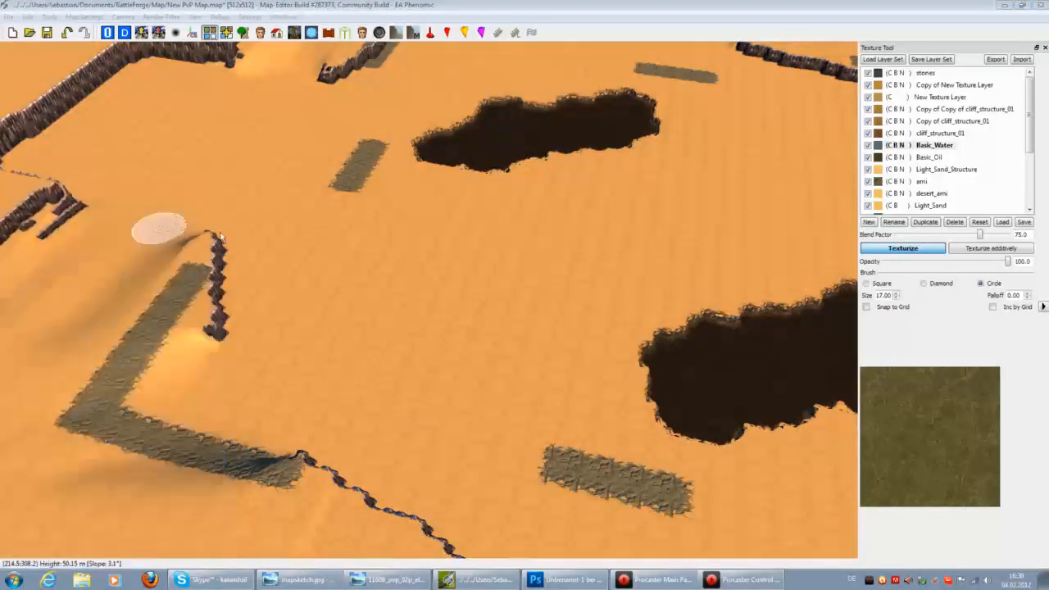
pyautogui.doubleClick(347, 133)
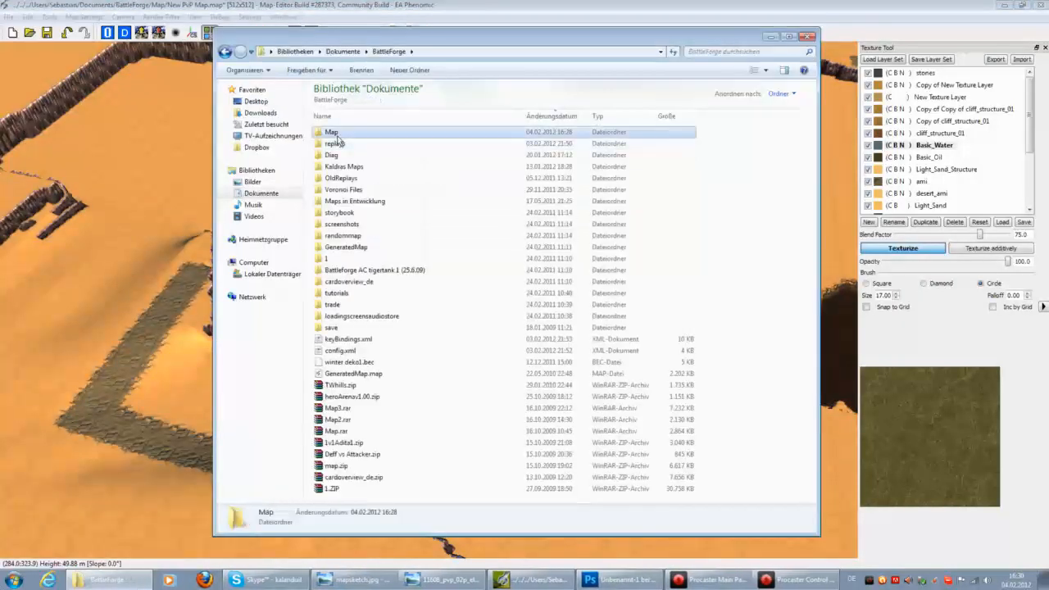
pyautogui.doubleClick(331, 132)
pyautogui.scroll(-6, 405, 336)
pyautogui.scroll(-7, 412, 327)
pyautogui.press('pagedown')
pyautogui.press('pagedown')
pyautogui.press('pagedown')
pyautogui.press('pagedown')
pyautogui.press('pagedown')
pyautogui.press('pagedown')
pyautogui.press('pagedown')
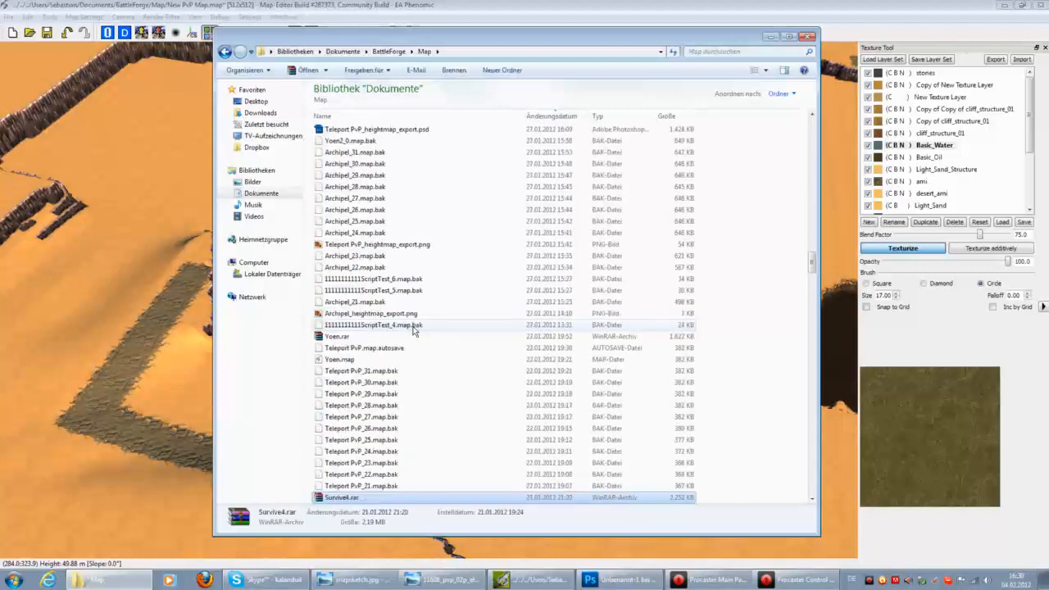
# Sort the Map folder's files by type and open the mask image text3.png in the photo viewer
pyautogui.click(613, 115)
pyautogui.scroll(-15, 607, 312)
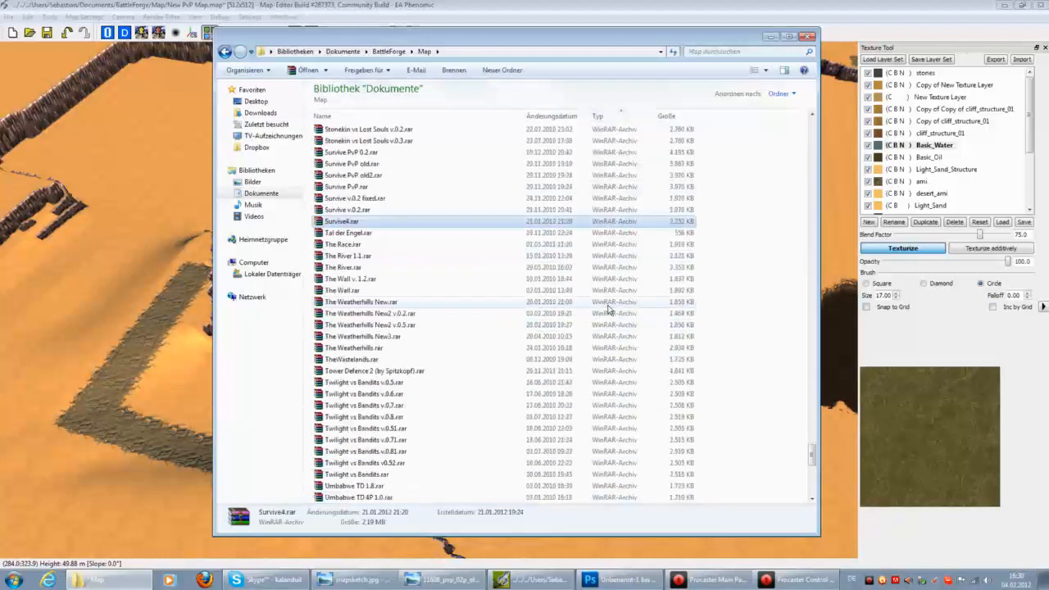
pyautogui.moveTo(814, 481); pyautogui.dragTo(776, 391)
pyautogui.click(345, 327)
pyautogui.doubleClick(345, 326)
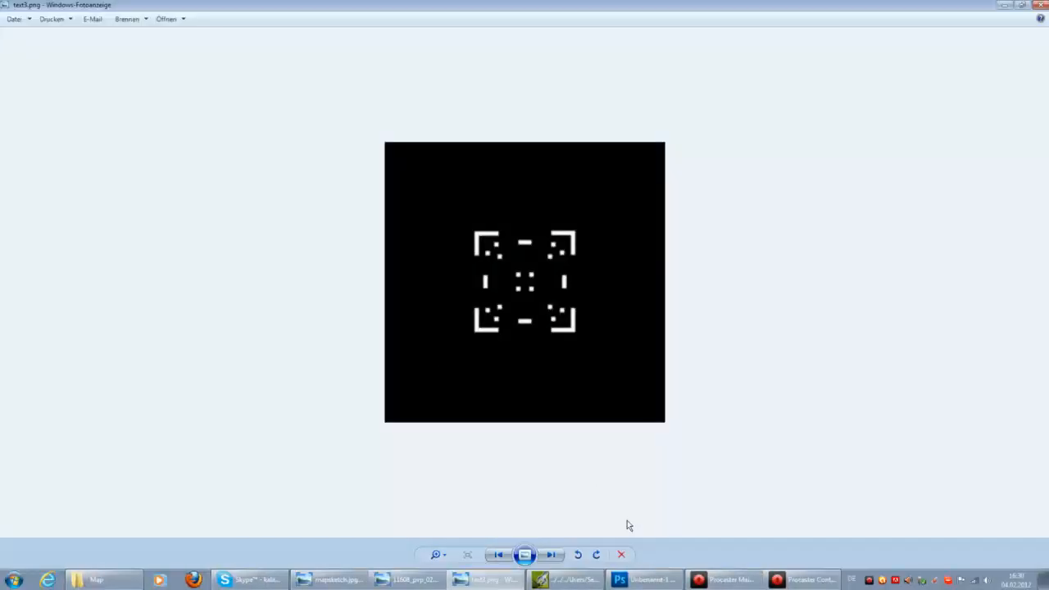
# Compare the mask images textur.png and text3.png with the strips textured on the terrain
pyautogui.click(551, 584)
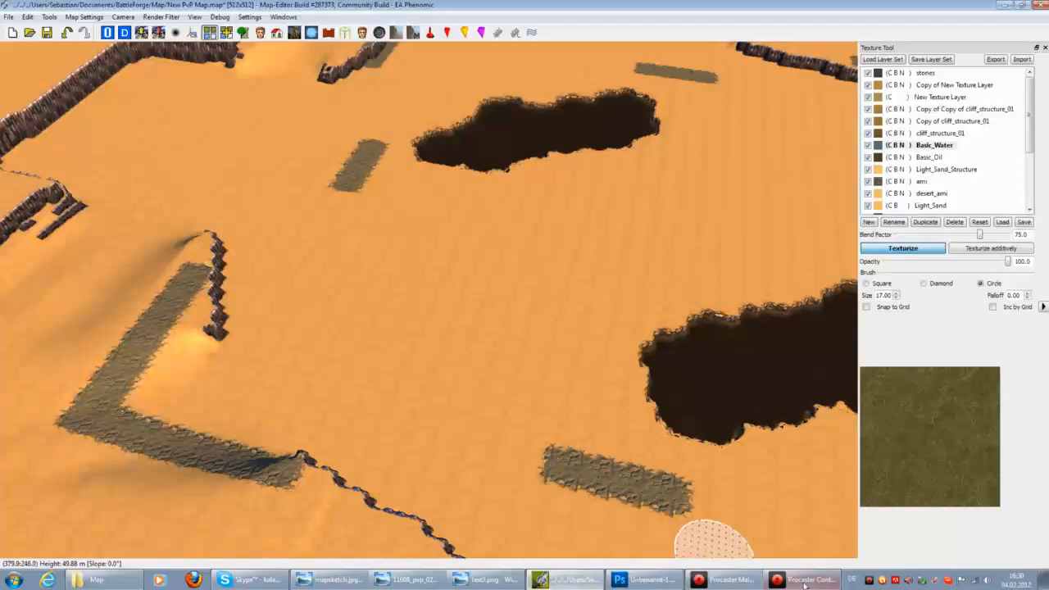
pyautogui.click(486, 579)
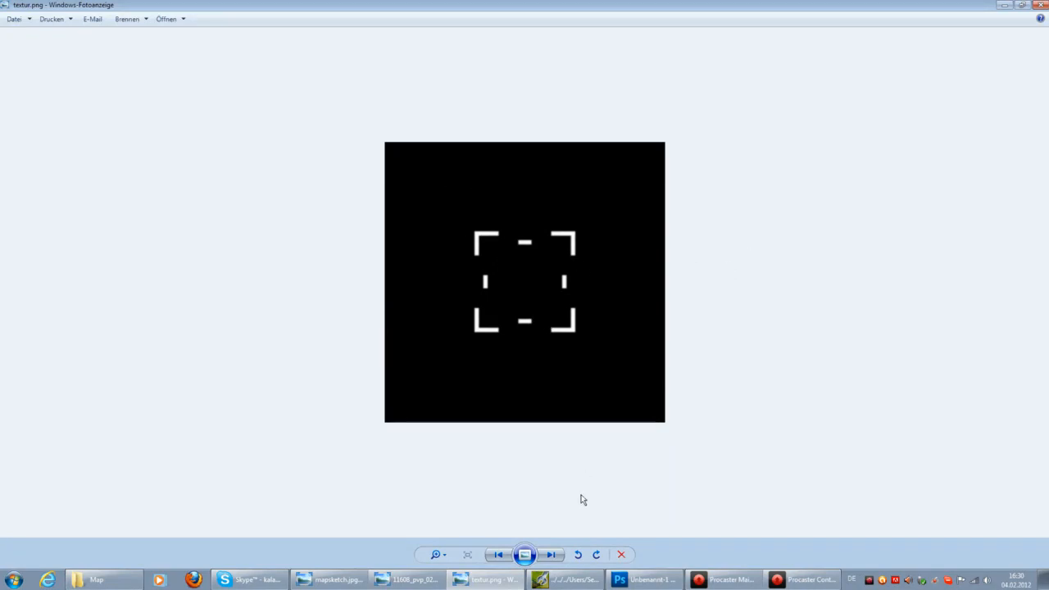
pyautogui.click(555, 555)
pyautogui.click(555, 555)
# Switch back to the map editor and undo the import of the Basic_Water painted layer
pyautogui.click(570, 580)
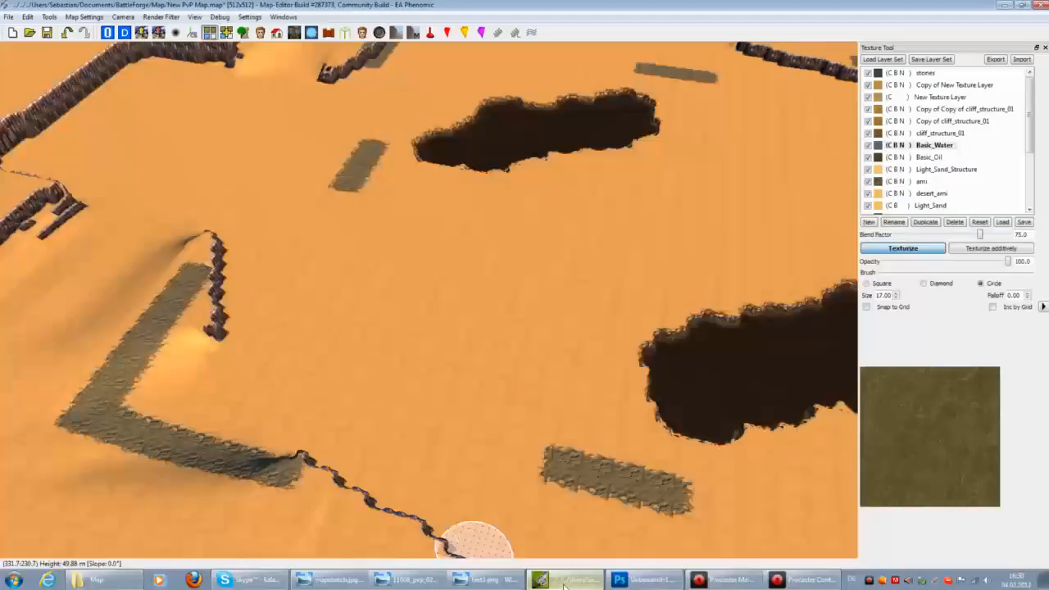
pyautogui.moveTo(484, 402); pyautogui.dragTo(483, 402, button='right')
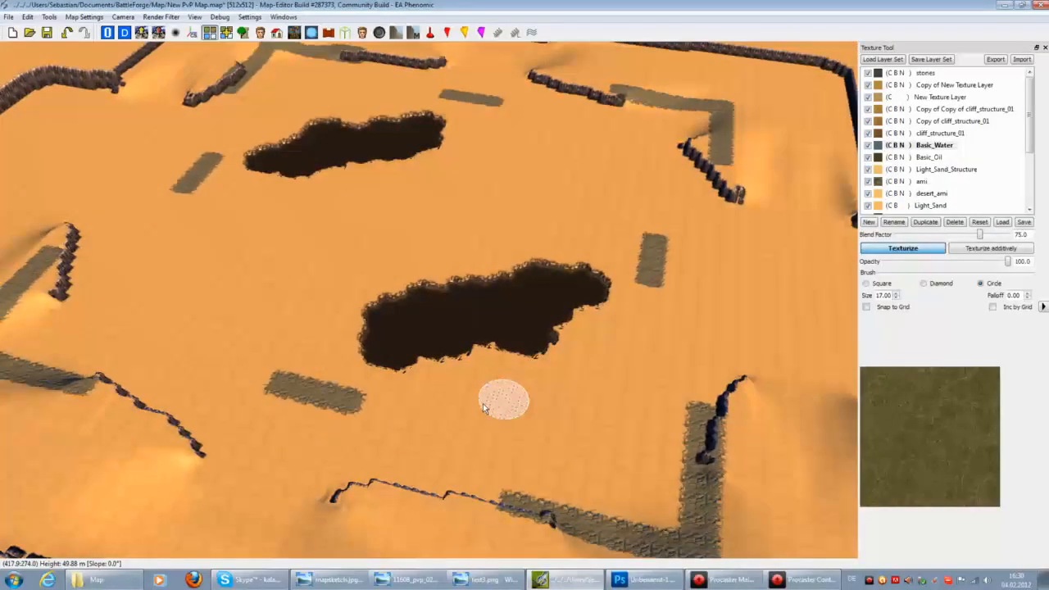
pyautogui.click(67, 33)
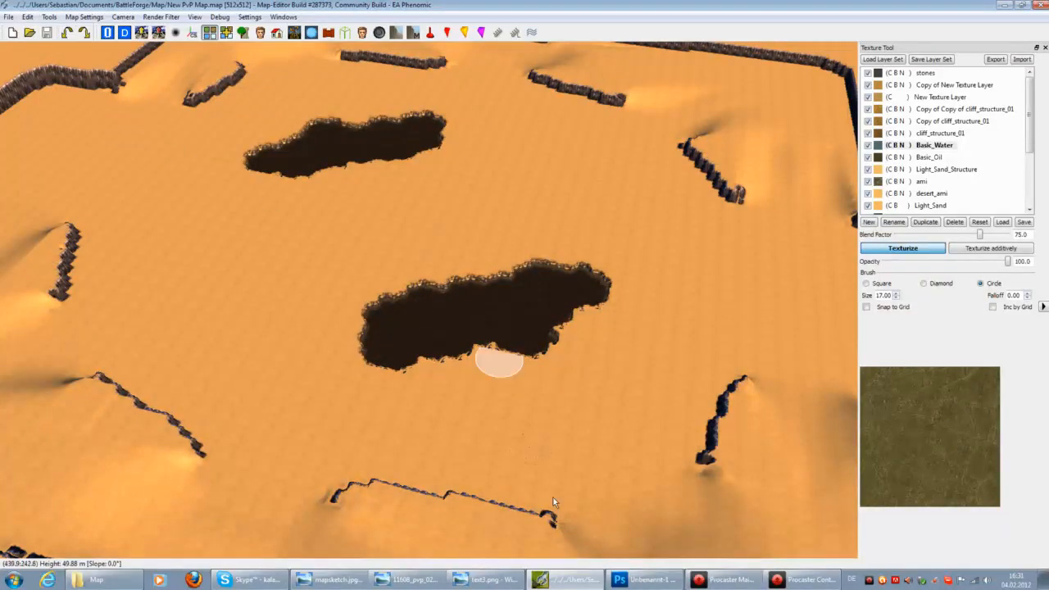
# Switch to Photoshop, add a new layer above Ebene 11 Kopie and reset the colours to black and white
pyautogui.click(648, 579)
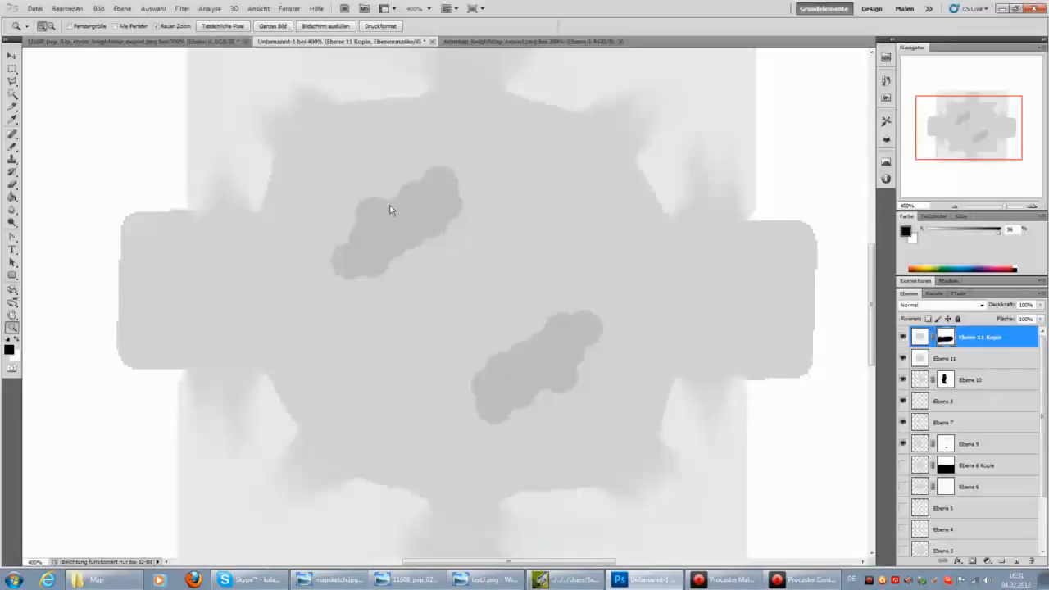
pyautogui.click(394, 211)
pyautogui.click(386, 201)
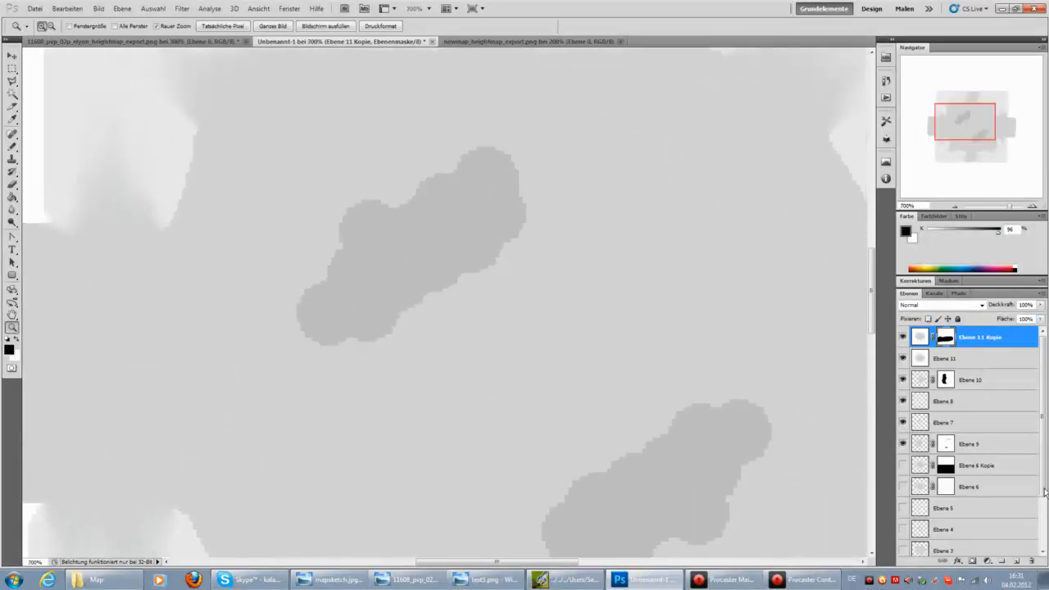
pyautogui.click(1016, 561)
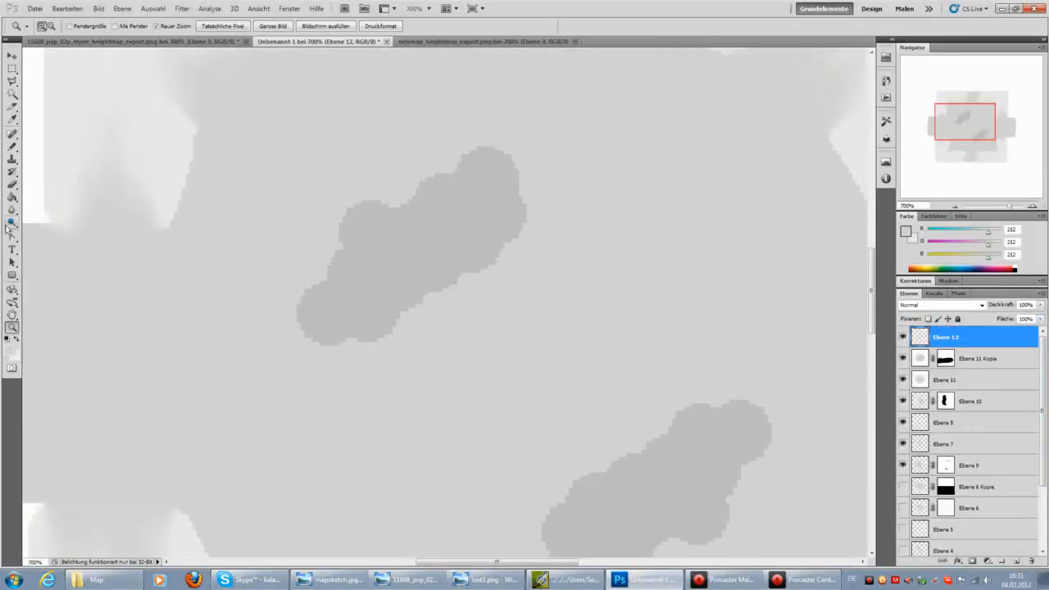
pyautogui.click(14, 340)
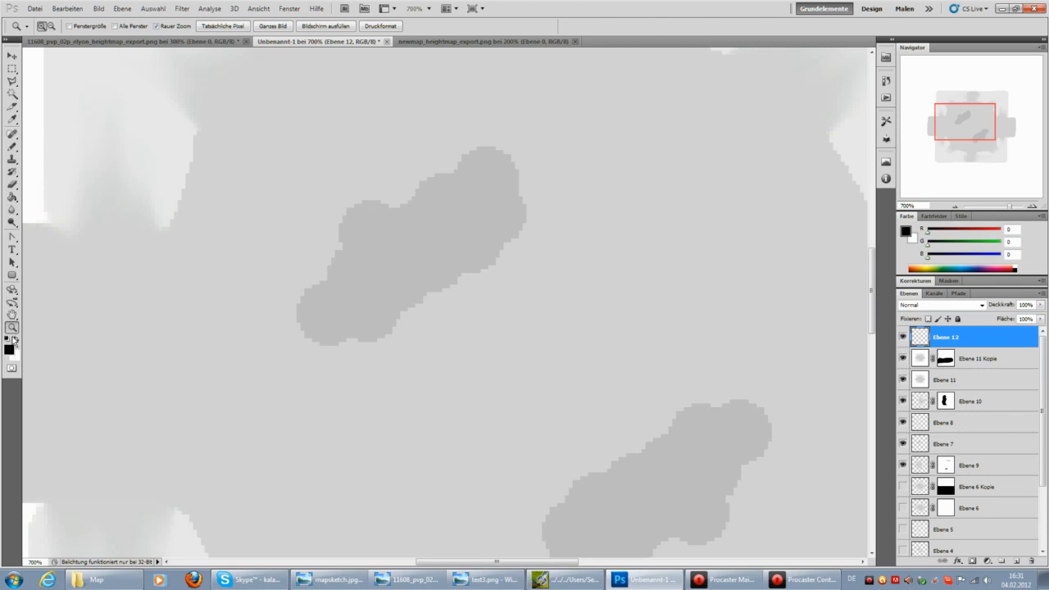
# Outline both dark grey basins on the new layer with a thin black Pencil line, using a strongly reduced brush size
pyautogui.click(12, 146)
pyautogui.rightClick(577, 278)
pyautogui.click(597, 301)
pyautogui.moveTo(598, 301); pyautogui.dragTo(591, 301)
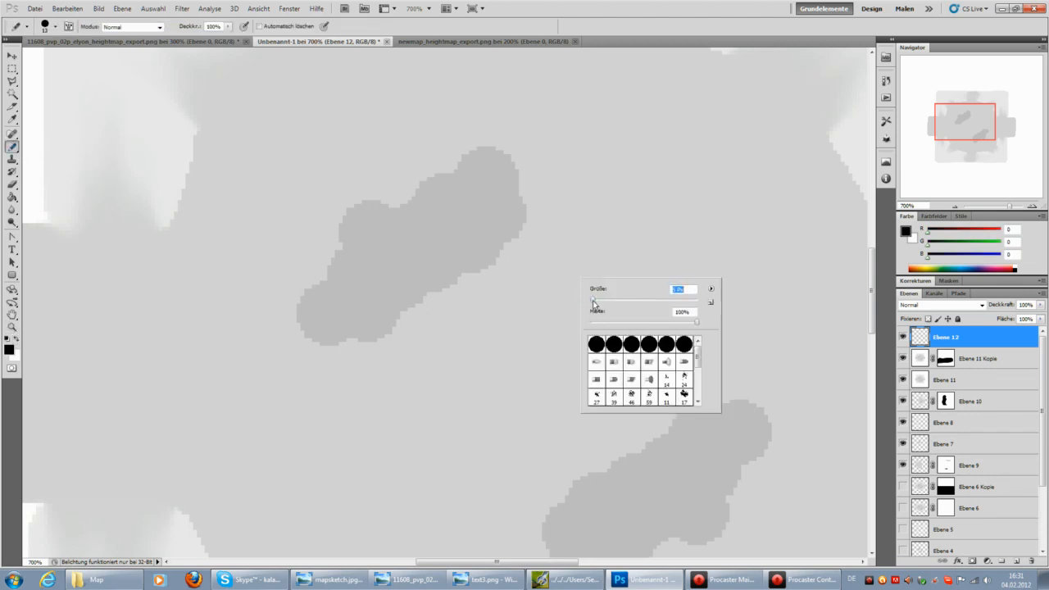
pyautogui.click(299, 302)
pyautogui.moveTo(299, 302)
pyautogui.mouseDown()
pyautogui.moveTo(326, 277)
pyautogui.moveTo(350, 202)
pyautogui.moveTo(414, 195)
pyautogui.moveTo(471, 151)
pyautogui.moveTo(502, 155)
pyautogui.moveTo(520, 235)
pyautogui.moveTo(493, 269)
pyautogui.moveTo(447, 287)
pyautogui.moveTo(373, 343)
pyautogui.moveTo(328, 345)
pyautogui.moveTo(302, 306)
pyautogui.mouseUp()
pyautogui.moveTo(962, 129); pyautogui.dragTo(980, 149)
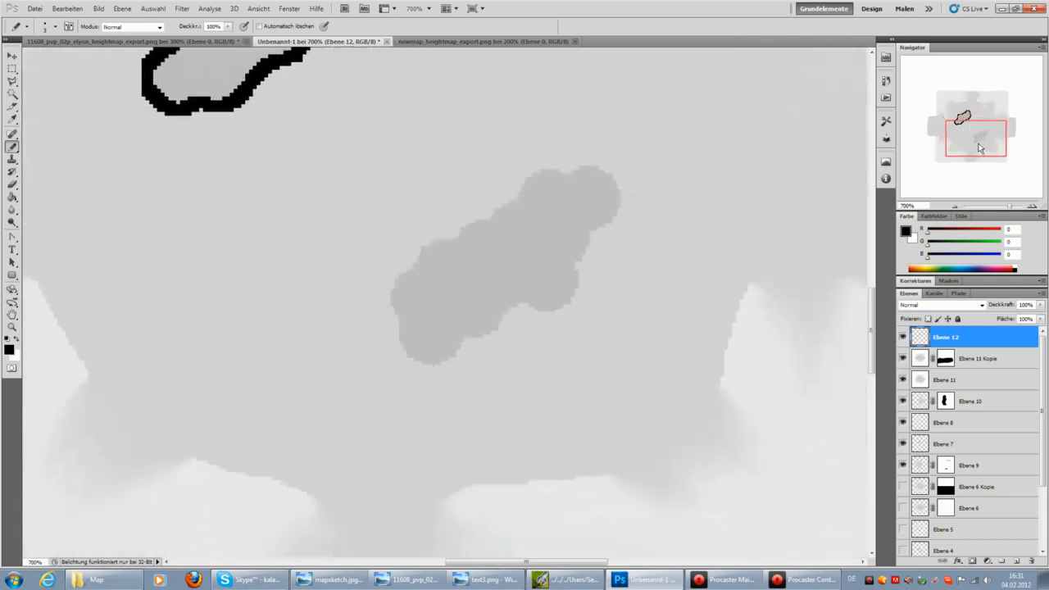
pyautogui.moveTo(411, 273)
pyautogui.mouseDown()
pyautogui.moveTo(385, 289)
pyautogui.moveTo(398, 347)
pyautogui.moveTo(432, 366)
pyautogui.moveTo(509, 309)
pyautogui.moveTo(553, 303)
pyautogui.moveTo(581, 278)
pyautogui.moveTo(617, 215)
pyautogui.moveTo(616, 181)
pyautogui.moveTo(577, 168)
pyautogui.moveTo(535, 180)
pyautogui.moveTo(435, 247)
pyautogui.moveTo(420, 276)
pyautogui.mouseUp()
# Trace the lower-right cliff edge and both bottom cliff edges of the central area with thin black Pencil lines
pyautogui.moveTo(989, 148); pyautogui.dragTo(998, 153)
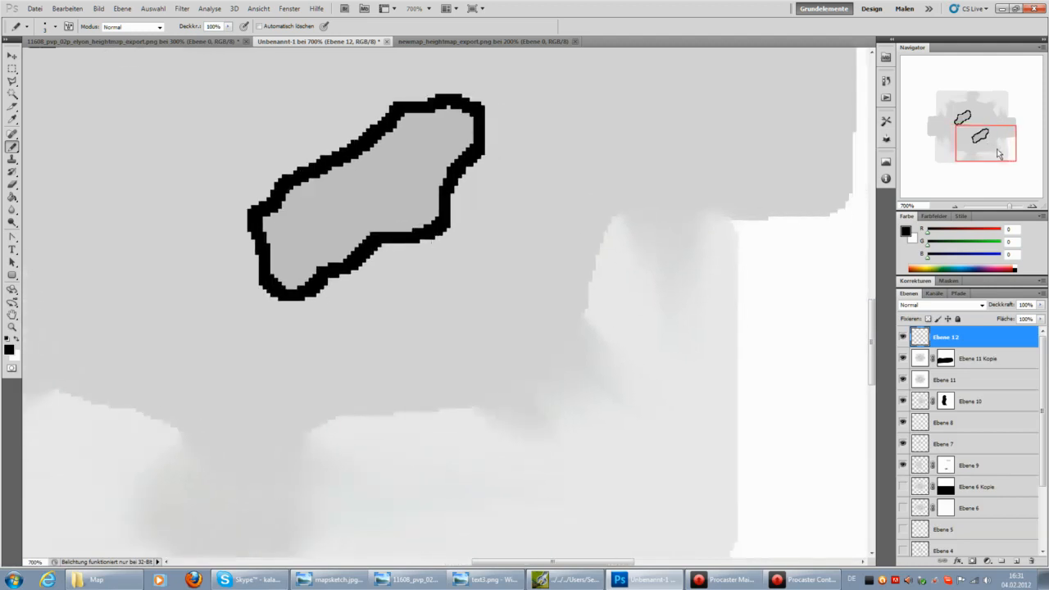
pyautogui.moveTo(613, 219); pyautogui.dragTo(587, 321)
pyautogui.moveTo(473, 407); pyautogui.dragTo(311, 425)
pyautogui.moveTo(175, 434)
pyautogui.mouseDown()
pyautogui.moveTo(166, 420)
pyautogui.moveTo(54, 393)
pyautogui.mouseUp()
pyautogui.moveTo(124, 414); pyautogui.dragTo(146, 412)
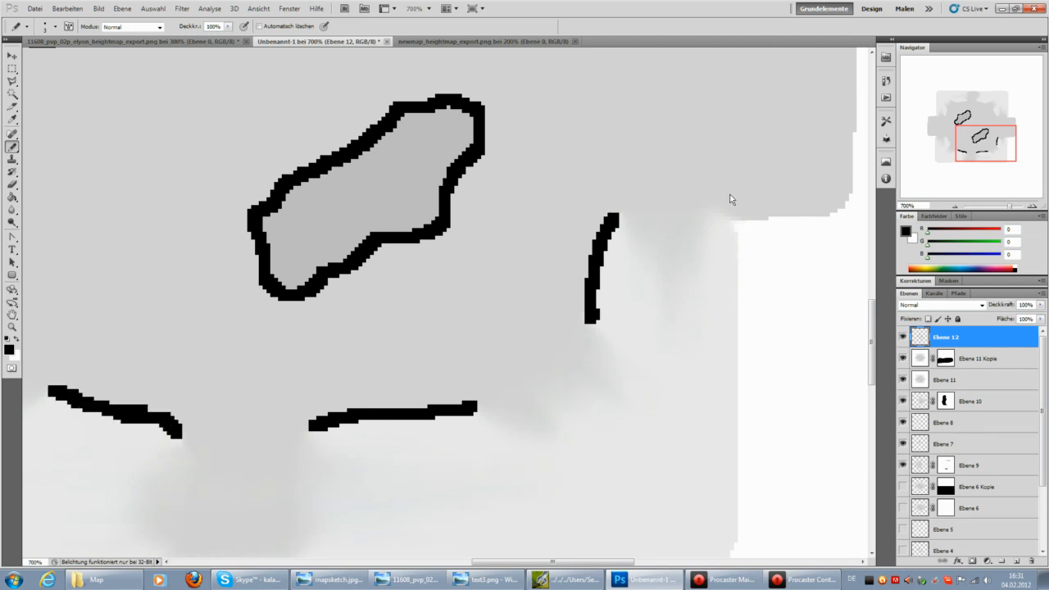
# Trim the thick middle of the bottom cliff line west of the southern passage with the Eraser
pyautogui.moveTo(967, 164); pyautogui.dragTo(941, 164)
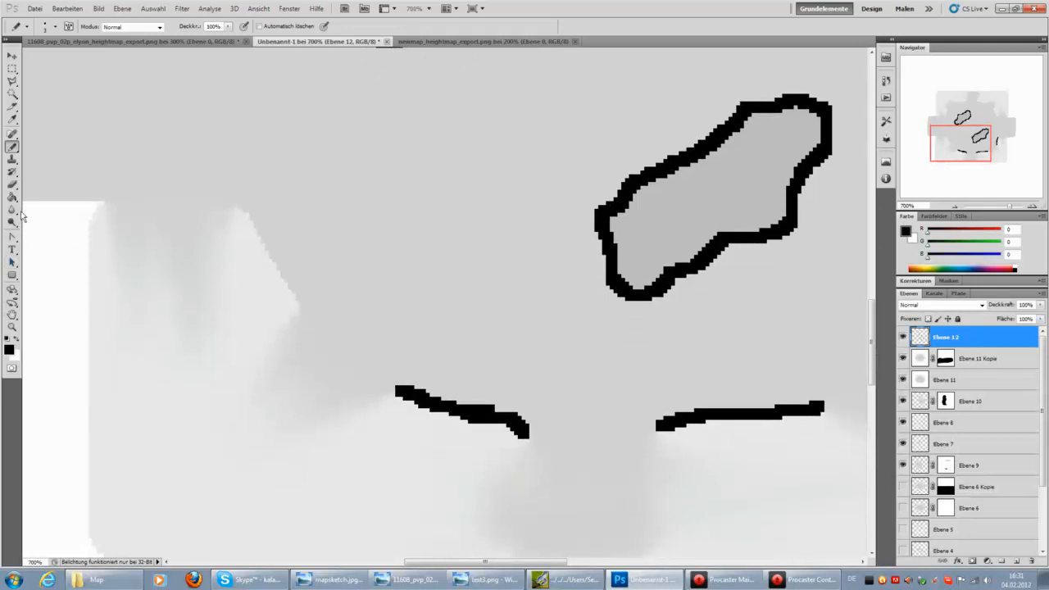
pyautogui.click(12, 185)
pyautogui.moveTo(473, 447); pyautogui.dragTo(466, 446)
pyautogui.moveTo(489, 387); pyautogui.dragTo(496, 389)
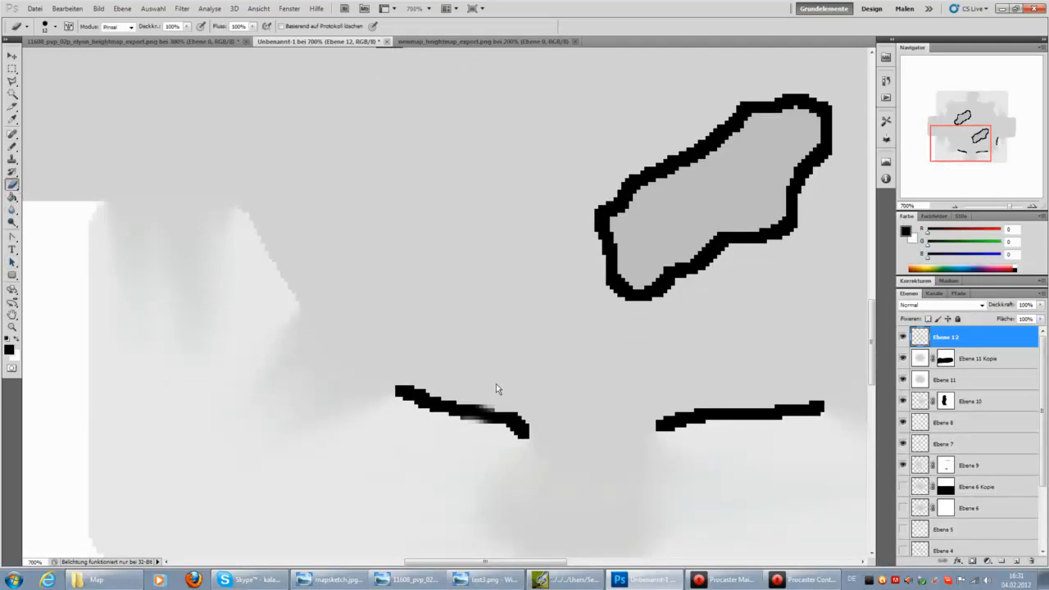
# Trace the lower-left cliff edge and the four upper cliff edges of the central area with black Pencil lines
pyautogui.click(12, 146)
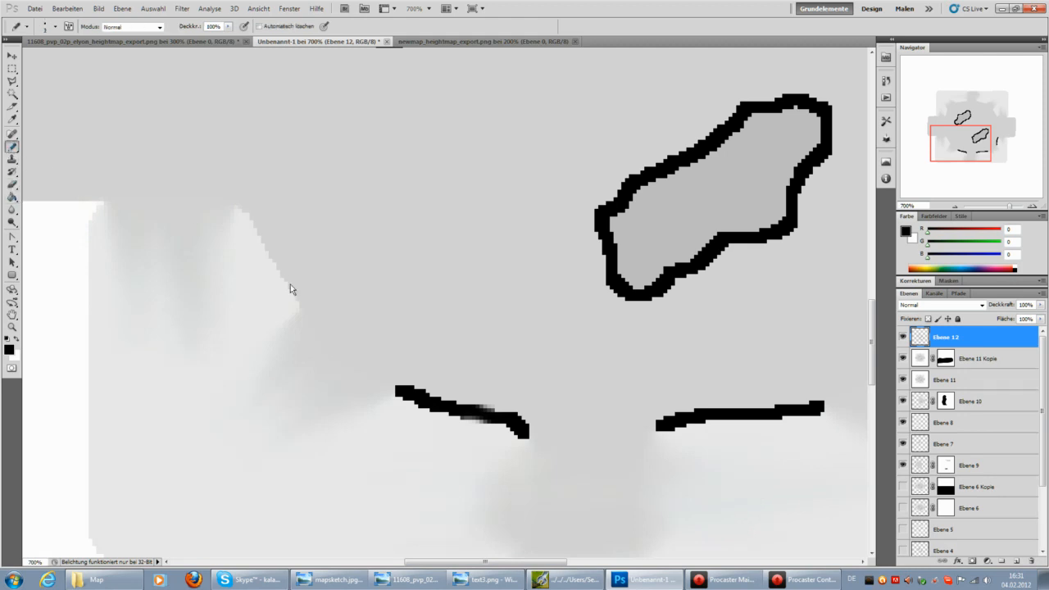
pyautogui.moveTo(297, 301); pyautogui.dragTo(248, 209)
pyautogui.moveTo(942, 181); pyautogui.dragTo(944, 146)
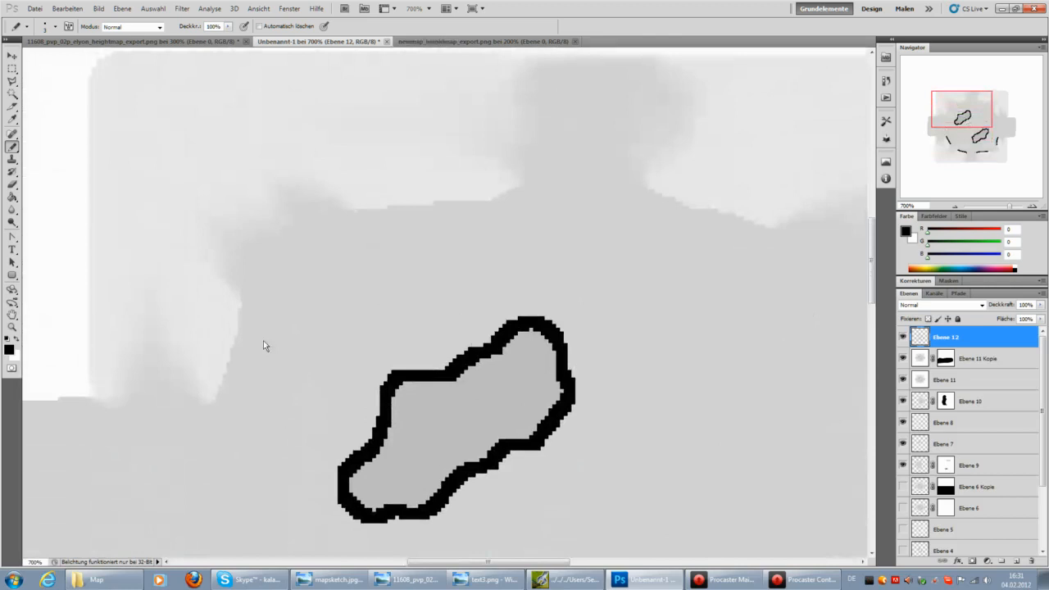
pyautogui.moveTo(210, 399); pyautogui.dragTo(240, 303)
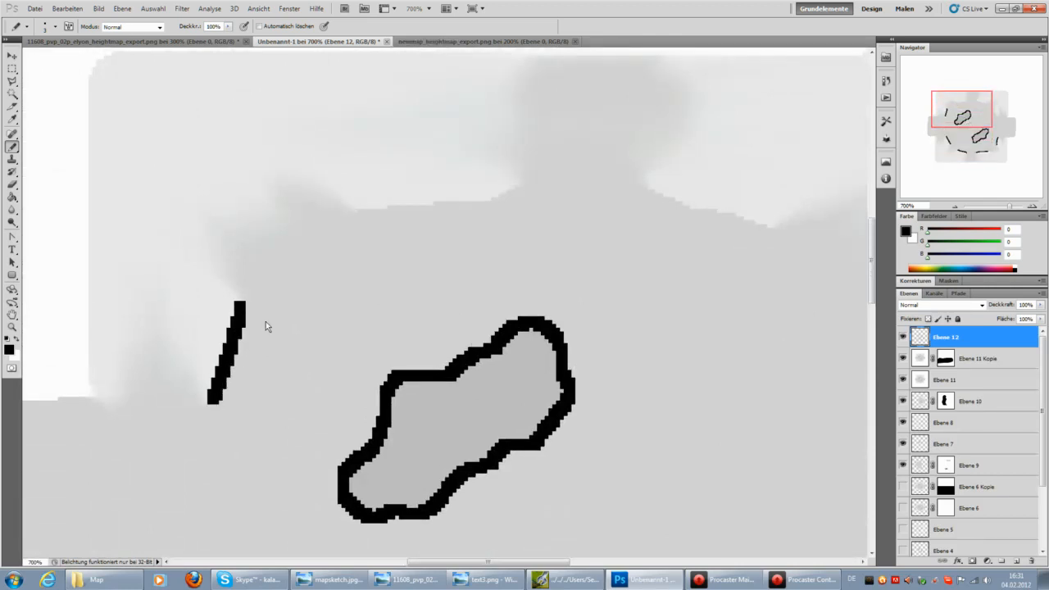
pyautogui.moveTo(358, 211); pyautogui.dragTo(512, 192)
pyautogui.moveTo(646, 187); pyautogui.dragTo(775, 229)
pyautogui.moveTo(977, 124); pyautogui.dragTo(1007, 128)
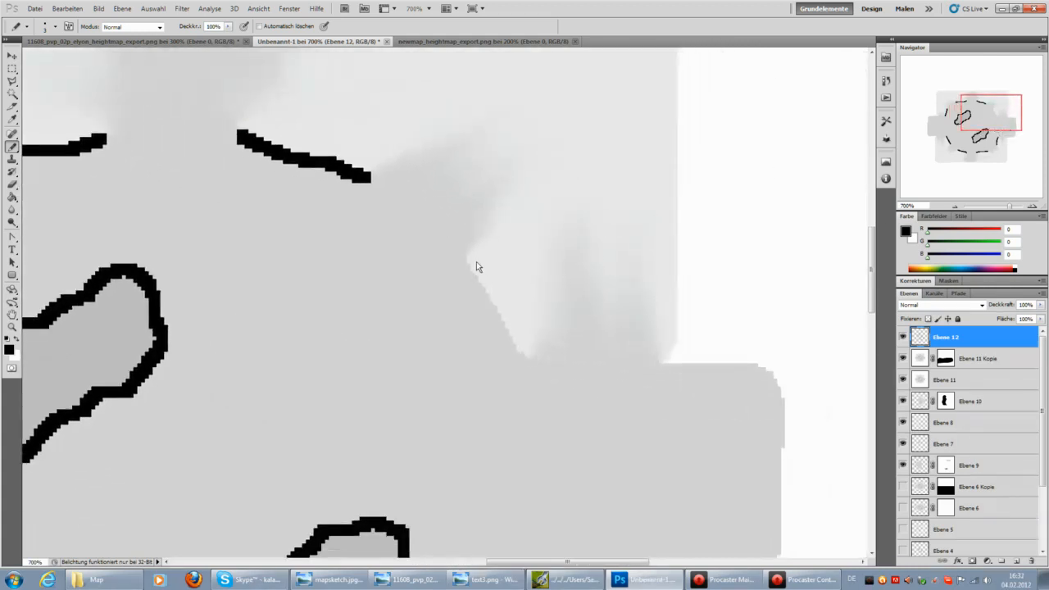
pyautogui.moveTo(469, 272); pyautogui.dragTo(525, 365)
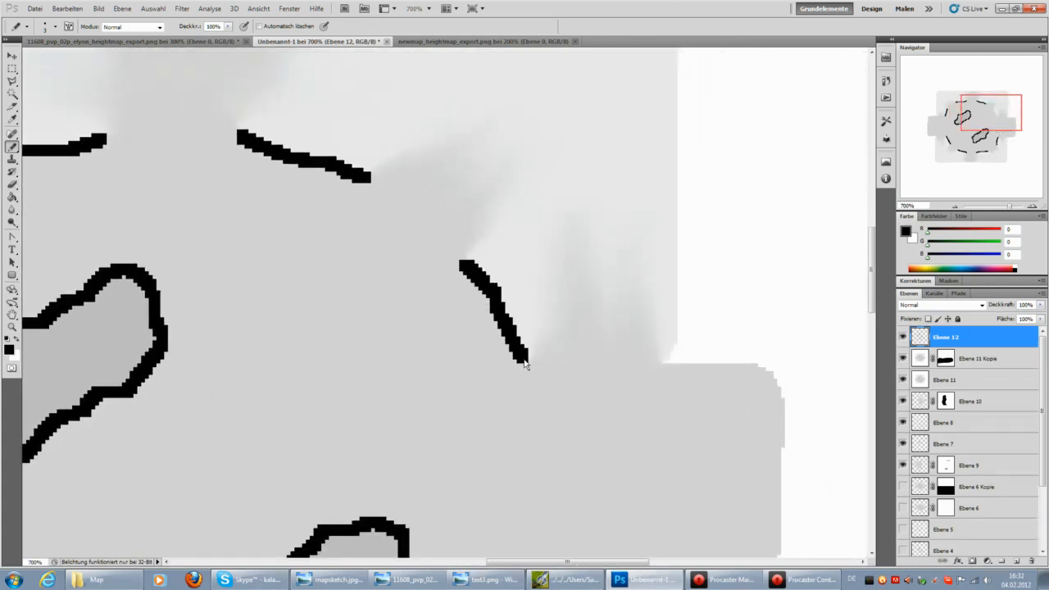
# Outline the upper half of the light grey map area in black Pencil, with straight sides and rounded corners, down to both side extensions
pyautogui.doubleClick(12, 328)
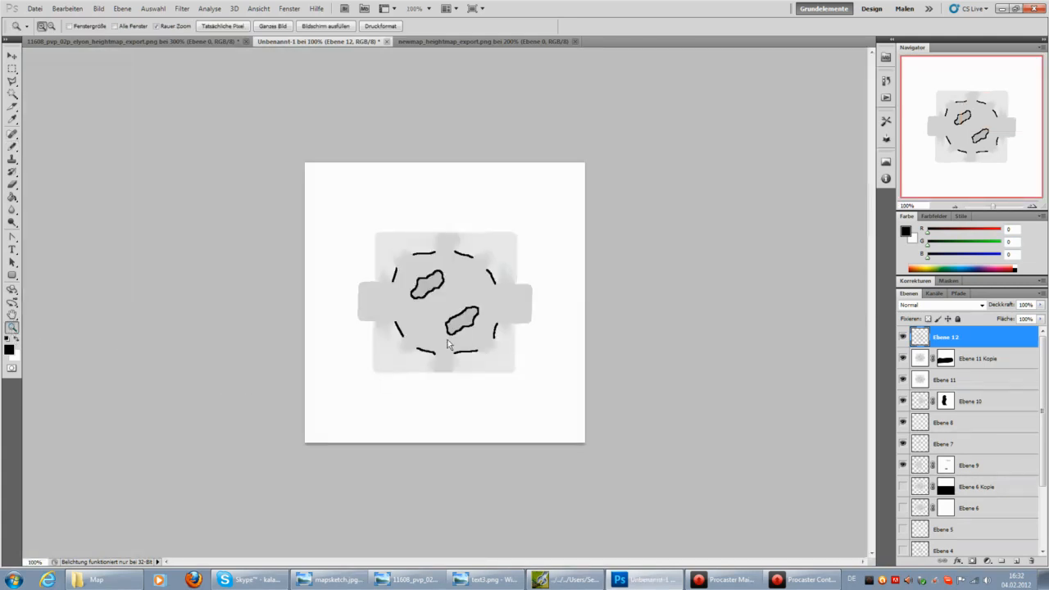
pyautogui.click(445, 308)
pyautogui.click(445, 307)
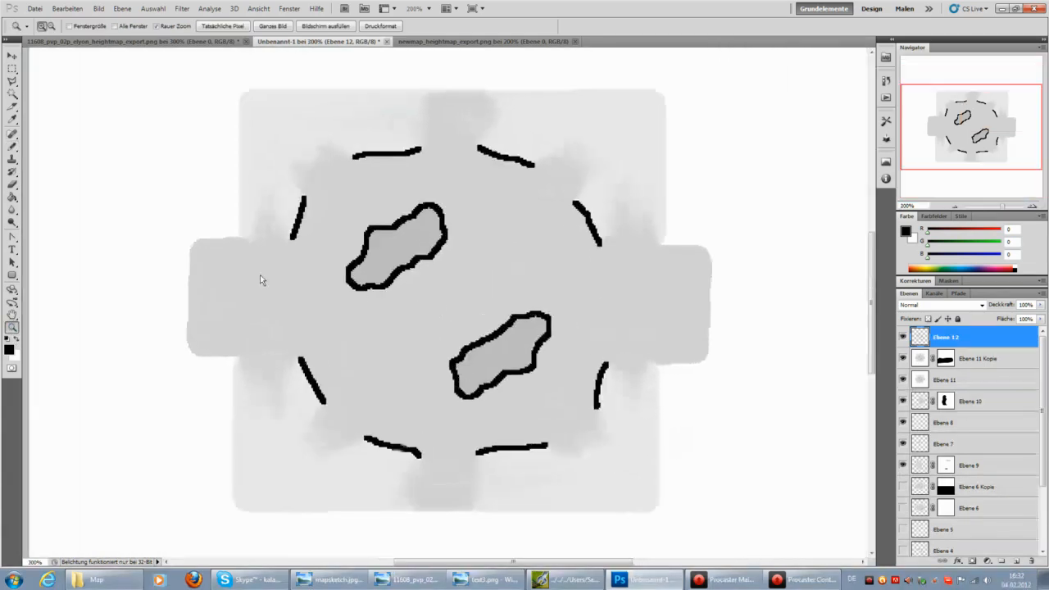
pyautogui.click(12, 148)
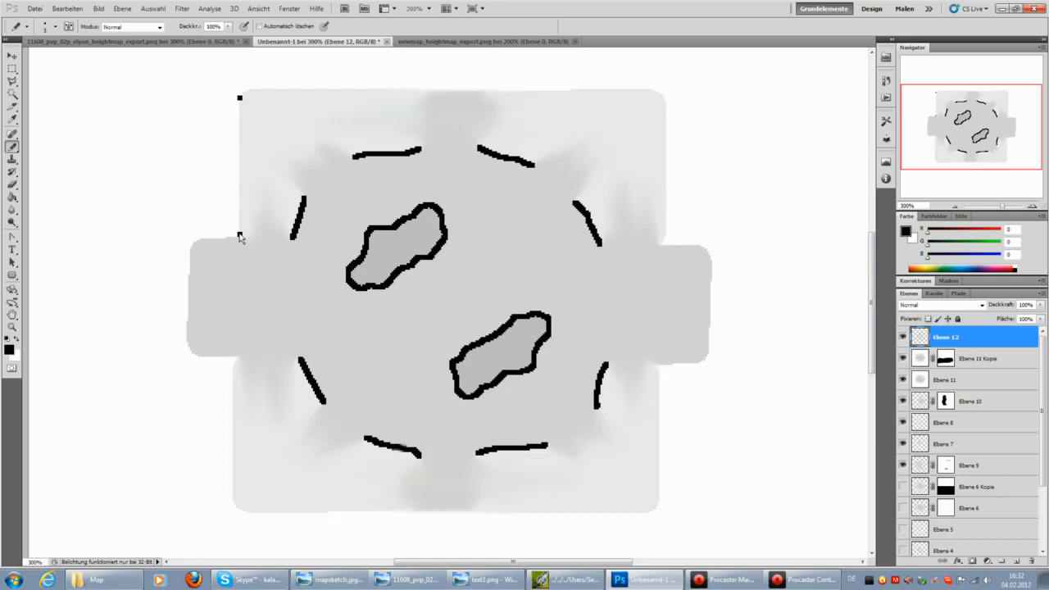
pyautogui.moveTo(239, 236); pyautogui.dragTo(239, 98)
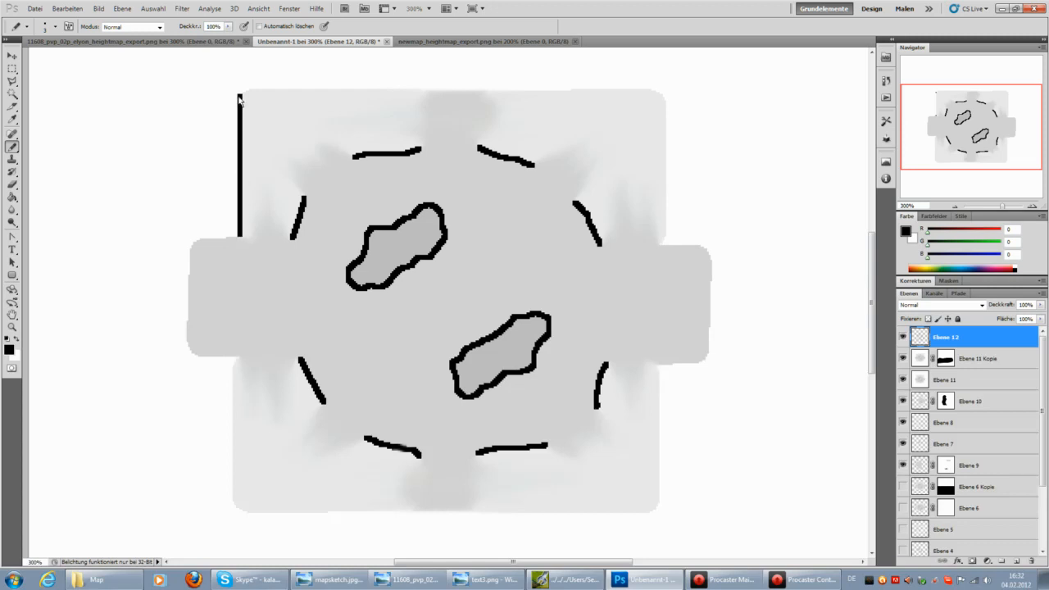
pyautogui.keyDown('shift'); pyautogui.click(653, 90); pyautogui.keyUp('shift')
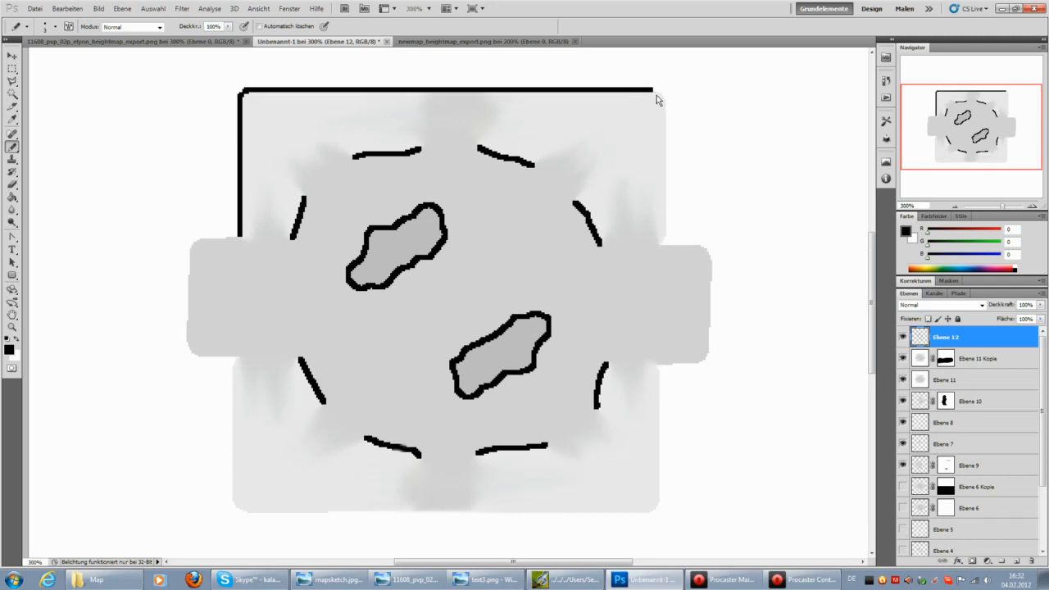
pyautogui.moveTo(654, 92); pyautogui.dragTo(666, 104)
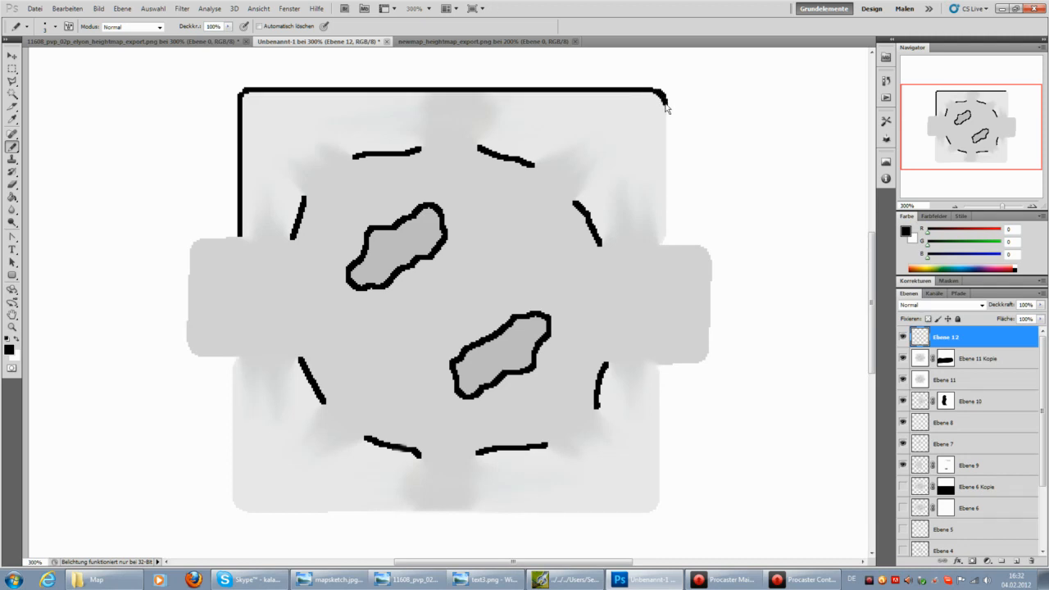
pyautogui.keyDown('shift'); pyautogui.click(666, 242); pyautogui.keyUp('shift')
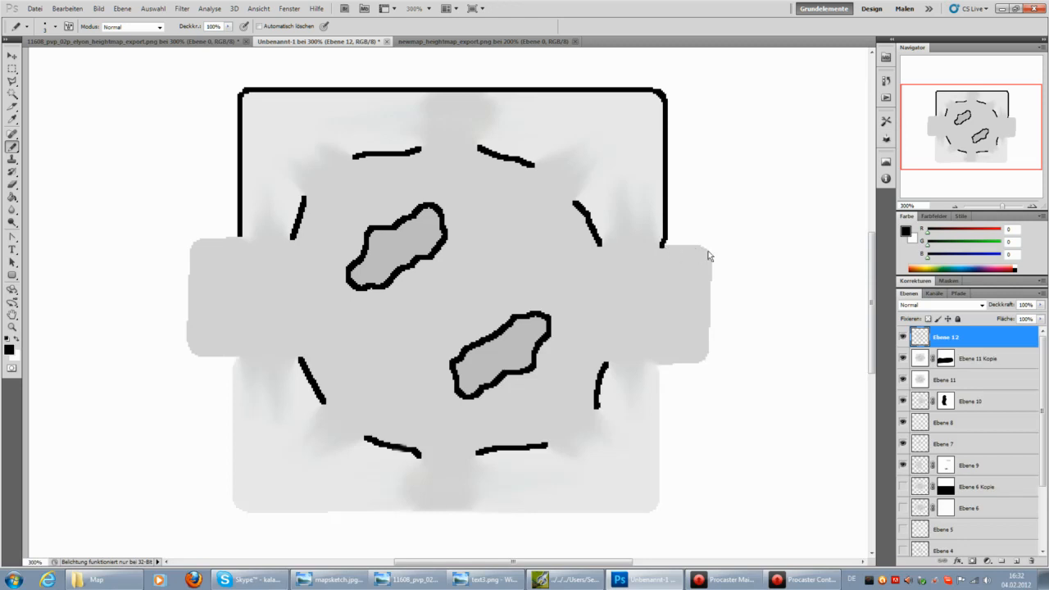
# Continue the black Pencil outline around the right side extension, down the map's lower right side and along its bottom edge
pyautogui.keyDown('shift'); pyautogui.moveTo(705, 245); pyautogui.dragTo(710, 252); pyautogui.keyUp('shift')
pyautogui.keyDown('shift'); pyautogui.click(708, 359); pyautogui.keyUp('shift')
pyautogui.keyDown('shift'); pyautogui.click(694, 366); pyautogui.keyUp('shift')
pyautogui.keyDown('shift'); pyautogui.click(661, 366); pyautogui.keyUp('shift')
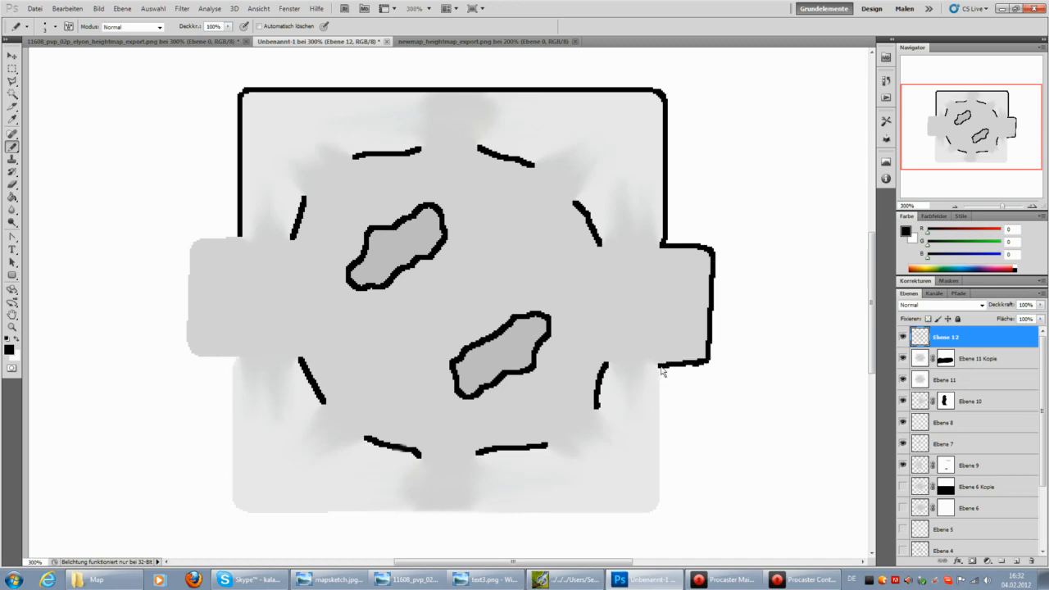
pyautogui.keyDown('shift'); pyautogui.click(661, 505); pyautogui.keyUp('shift')
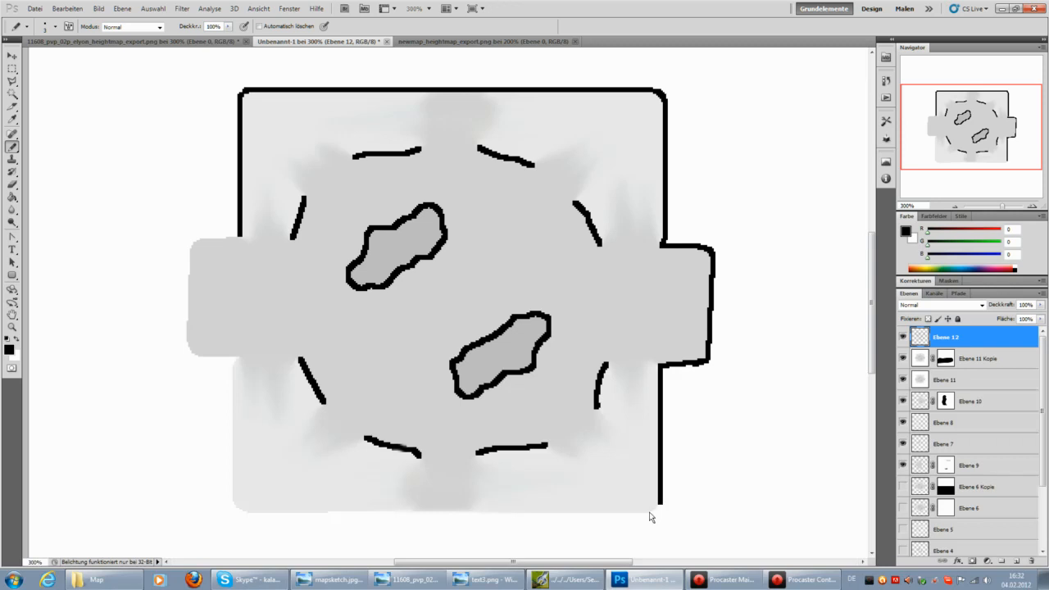
pyautogui.keyDown('shift'); pyautogui.click(246, 514); pyautogui.keyUp('shift')
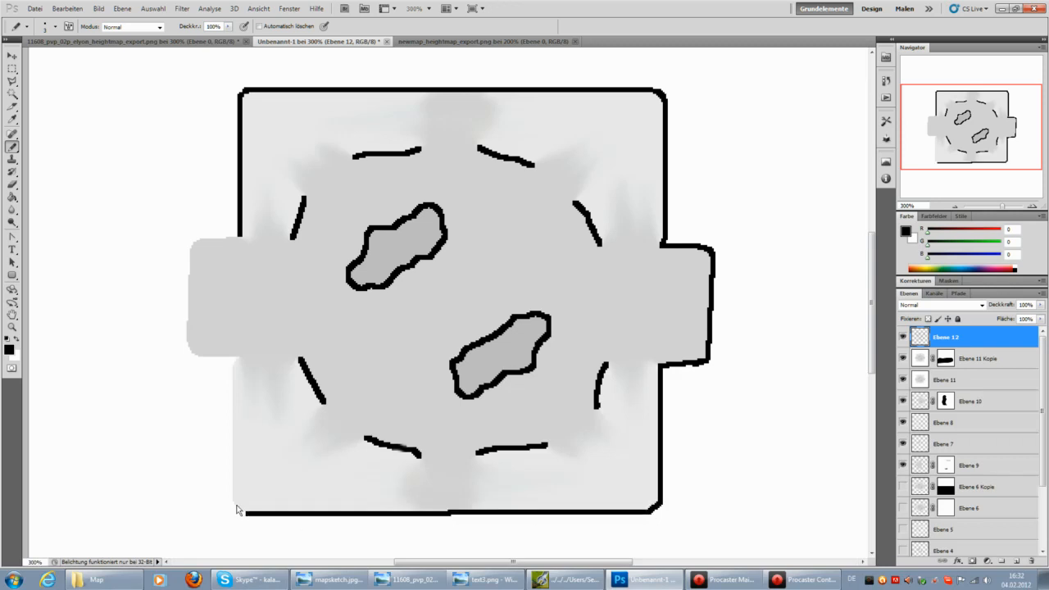
# Continue the black map outline around the bottom-left corner, up the left edge and along the underside of the left protrusion
pyautogui.keyDown('shift'); pyautogui.click(244, 514); pyautogui.keyUp('shift')
pyautogui.keyDown('shift'); pyautogui.click(235, 362); pyautogui.keyUp('shift')
pyautogui.keyDown('shift'); pyautogui.click(200, 358); pyautogui.keyUp('shift')
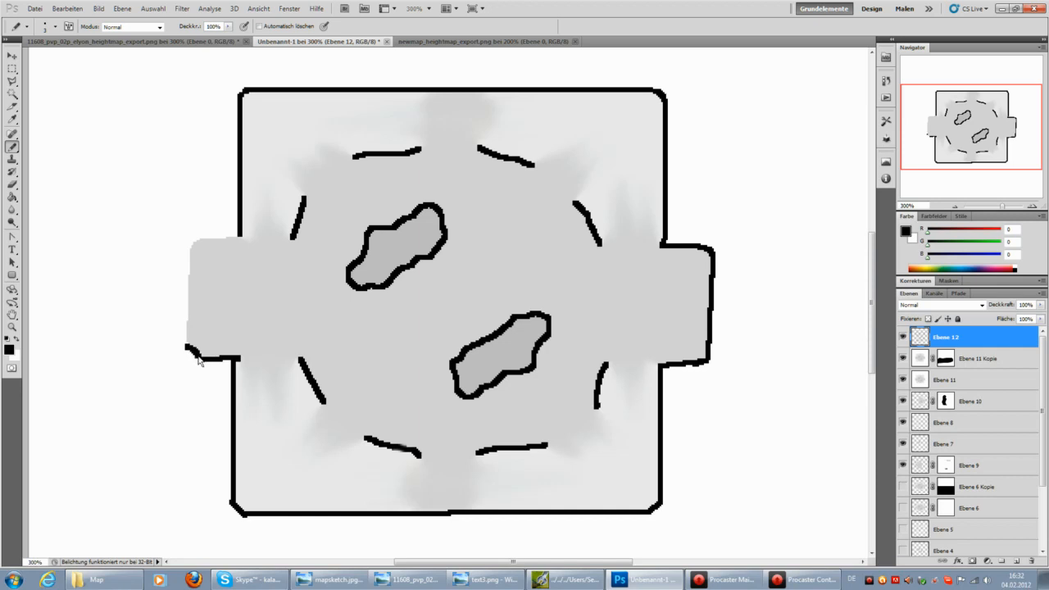
# Undo the misplaced outline segments and close the black outline up and over the left protrusion to the main border
pyautogui.click(67, 8)
pyautogui.click(64, 16)
pyautogui.keyDown('shift'); pyautogui.click(192, 248); pyautogui.keyUp('shift')
pyautogui.click(67, 8)
pyautogui.click(71, 20)
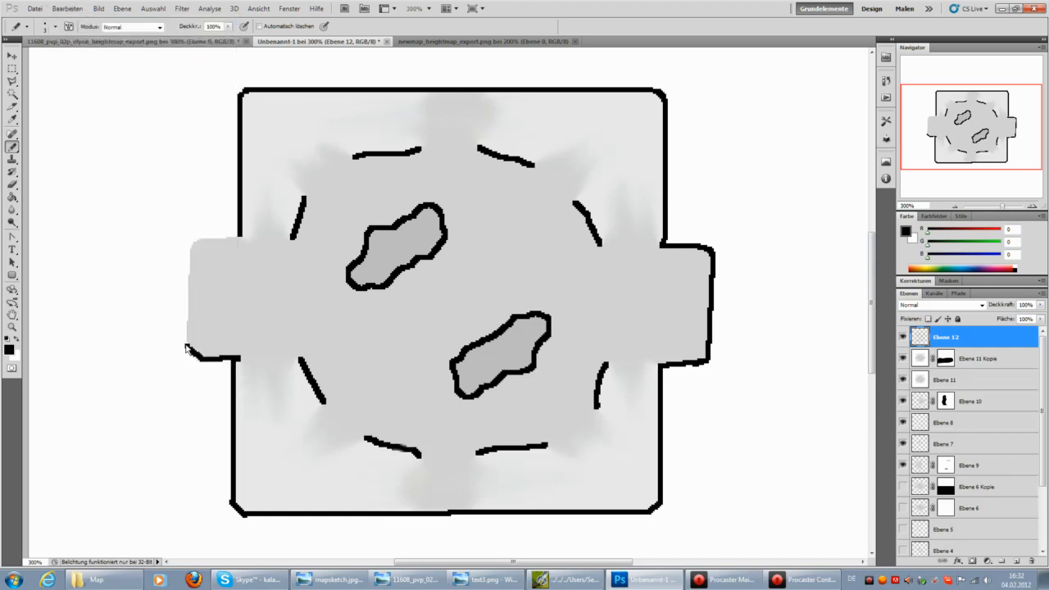
pyautogui.keyDown('shift'); pyautogui.click(192, 246); pyautogui.keyUp('shift')
pyautogui.keyDown('shift'); pyautogui.click(240, 241); pyautogui.keyUp('shift')
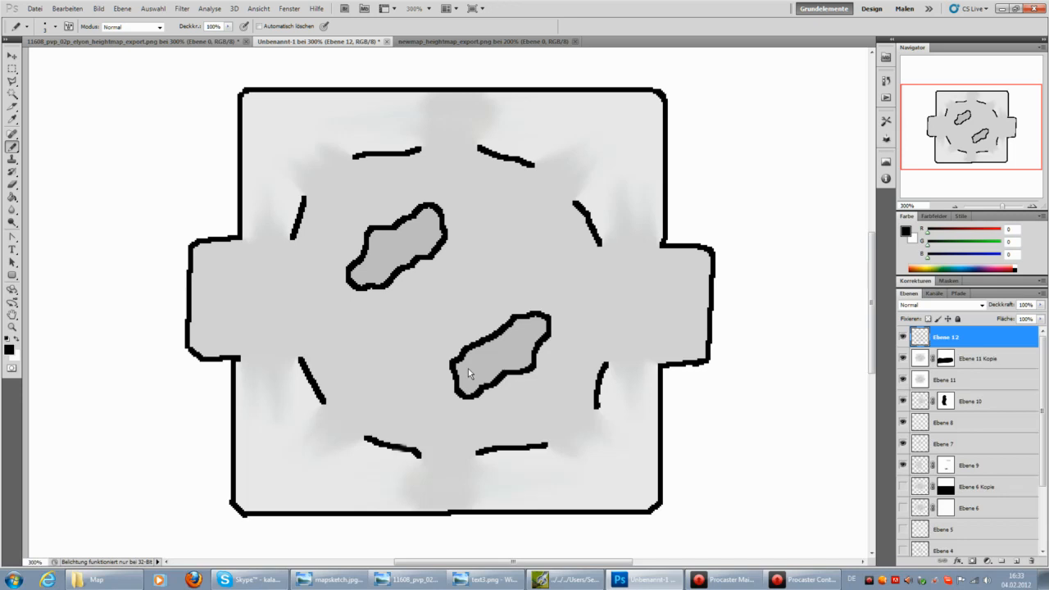
# Invert the outline layer Ebene 12 to white and fill a new layer directly beneath it with black
pyautogui.hotkey('ctrl', 'i')
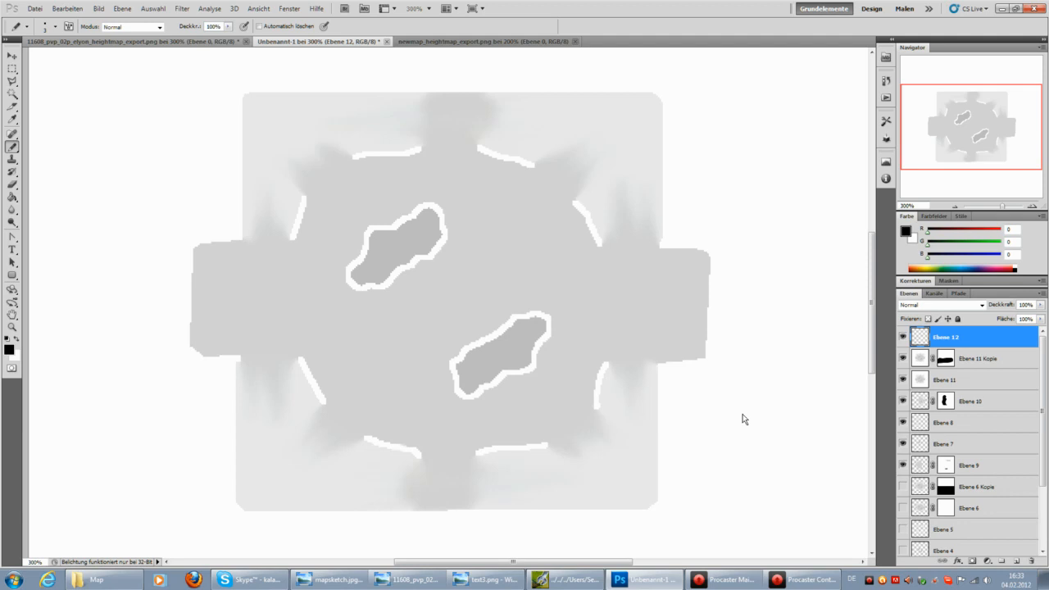
pyautogui.click(919, 361)
pyautogui.click(1017, 562)
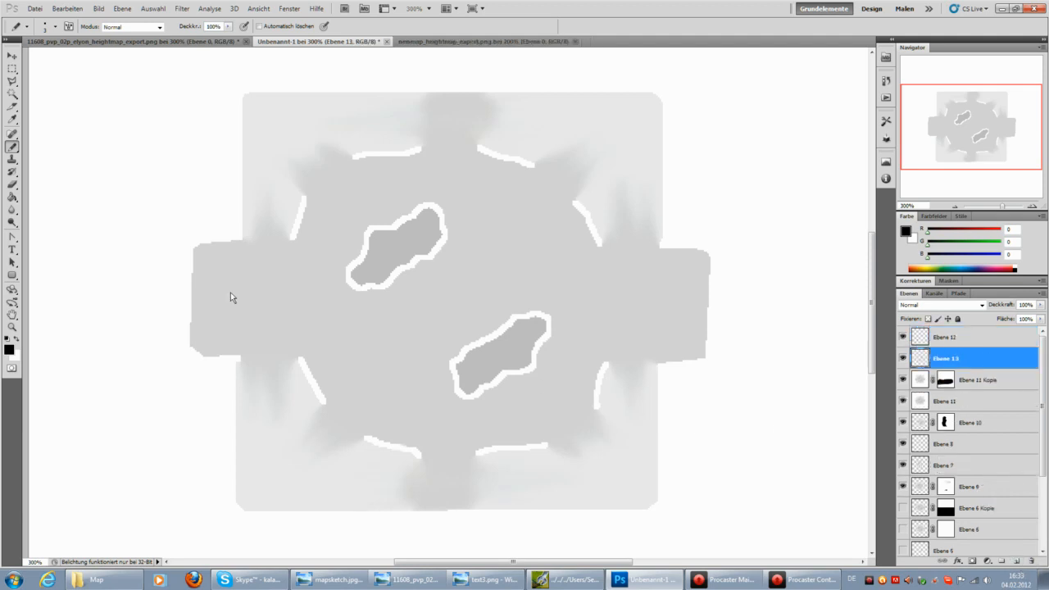
pyautogui.click(12, 199)
pyautogui.click(410, 277)
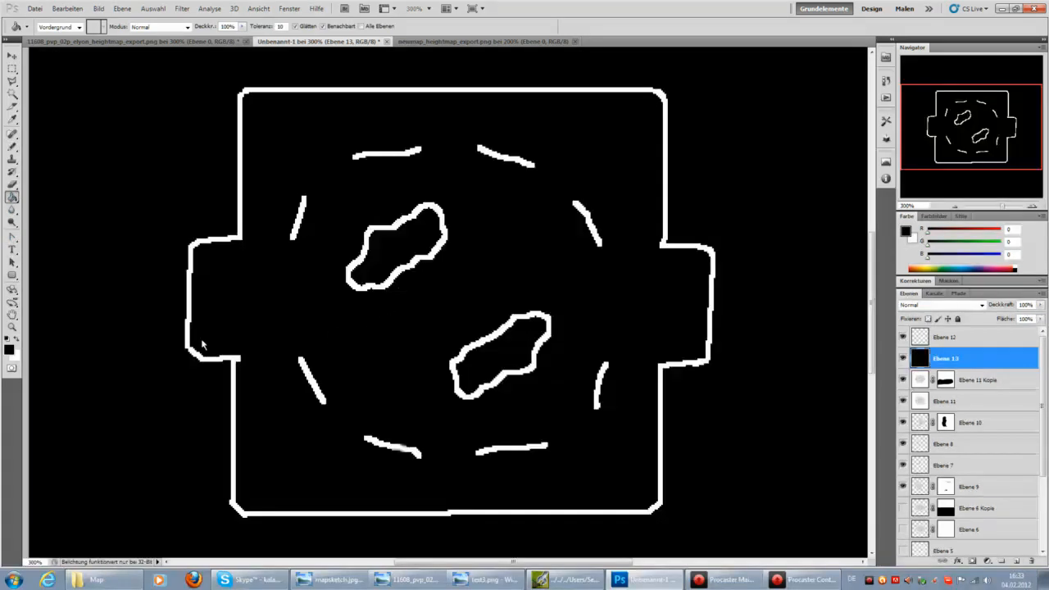
# Save the white-on-black outline image as a PNG named texture1 in the Map folder
pyautogui.doubleClick(13, 327)
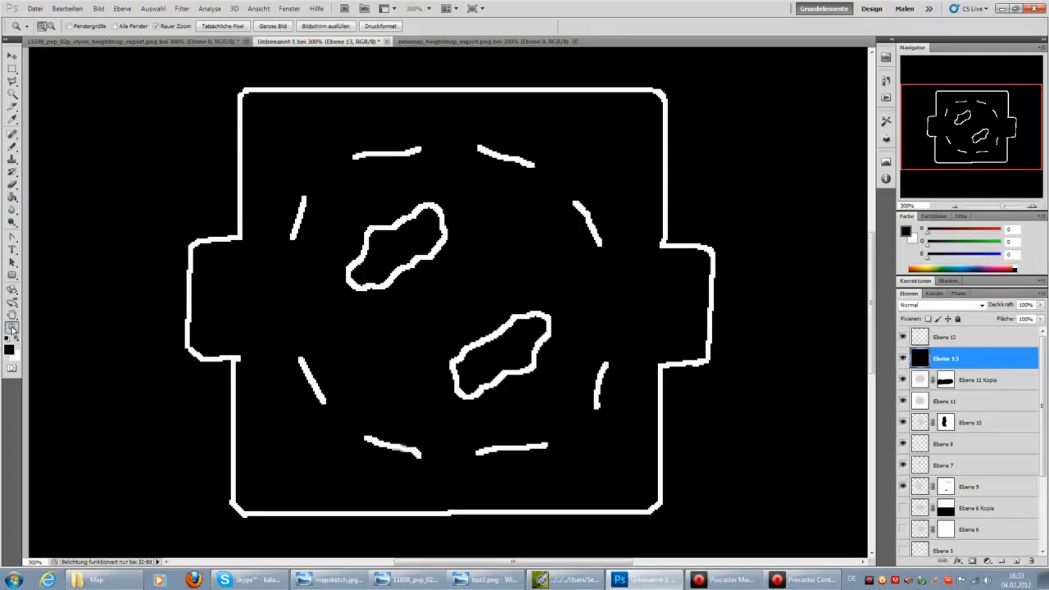
pyautogui.click(34, 10)
pyautogui.click(127, 177)
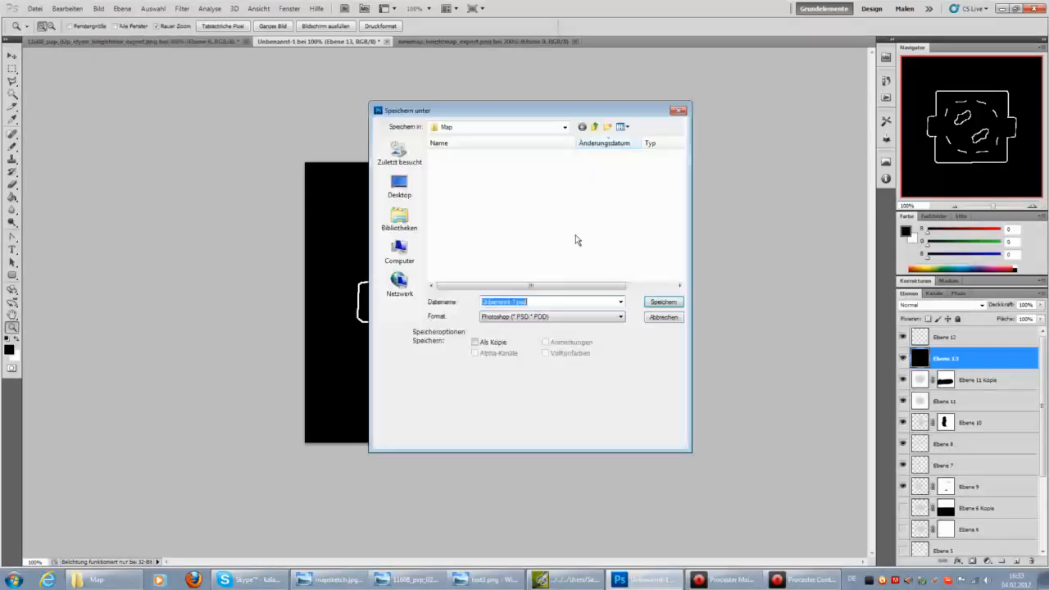
pyautogui.click(517, 316)
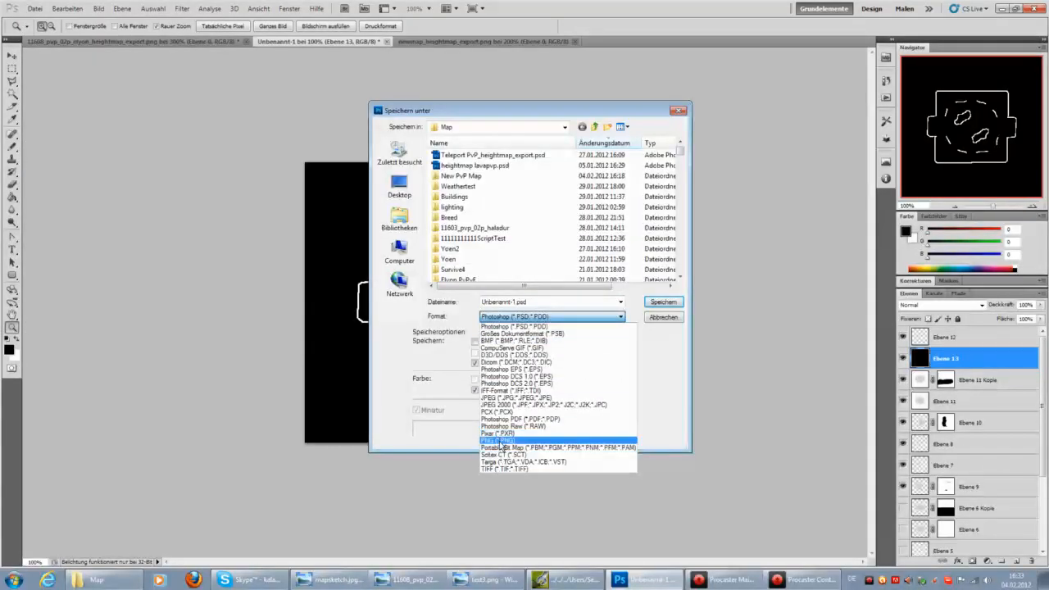
pyautogui.click(500, 441)
pyautogui.write('texture1')
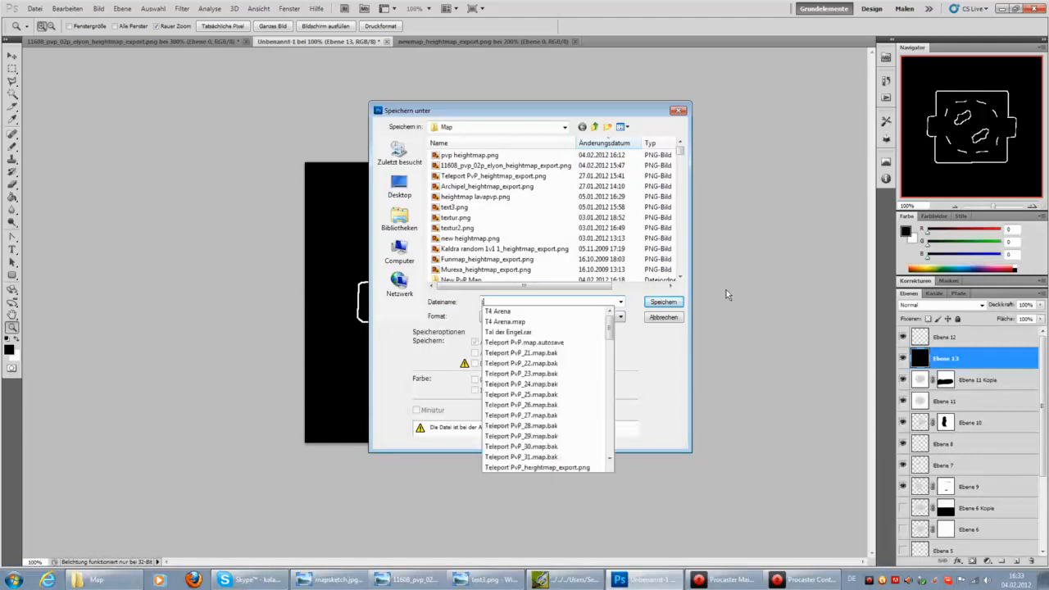
pyautogui.press('Return')
pyautogui.press('Return')
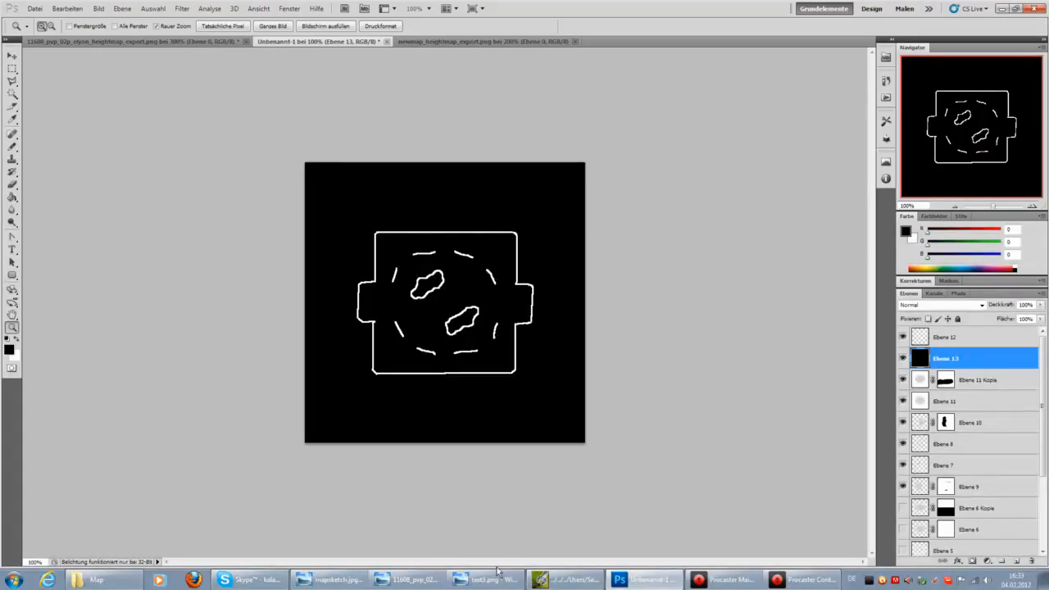
# Switch to the Map-Editor and import texture1.png into the cliff_structure_01 texture layer
pyautogui.click(567, 580)
pyautogui.click(925, 74)
pyautogui.click(931, 86)
pyautogui.click(935, 98)
pyautogui.click(927, 132)
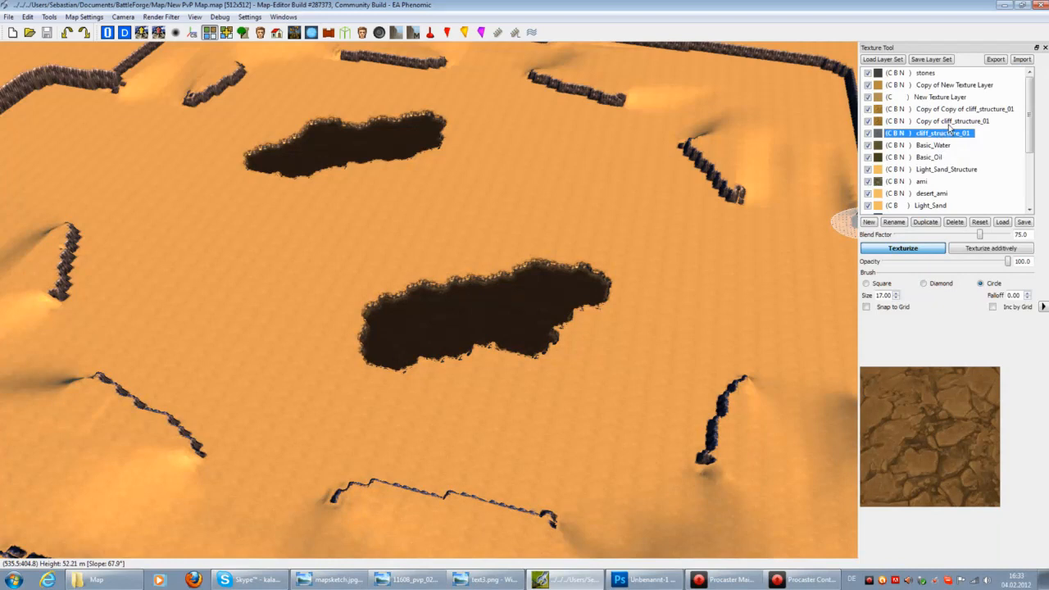
pyautogui.click(1021, 61)
pyautogui.write('te')
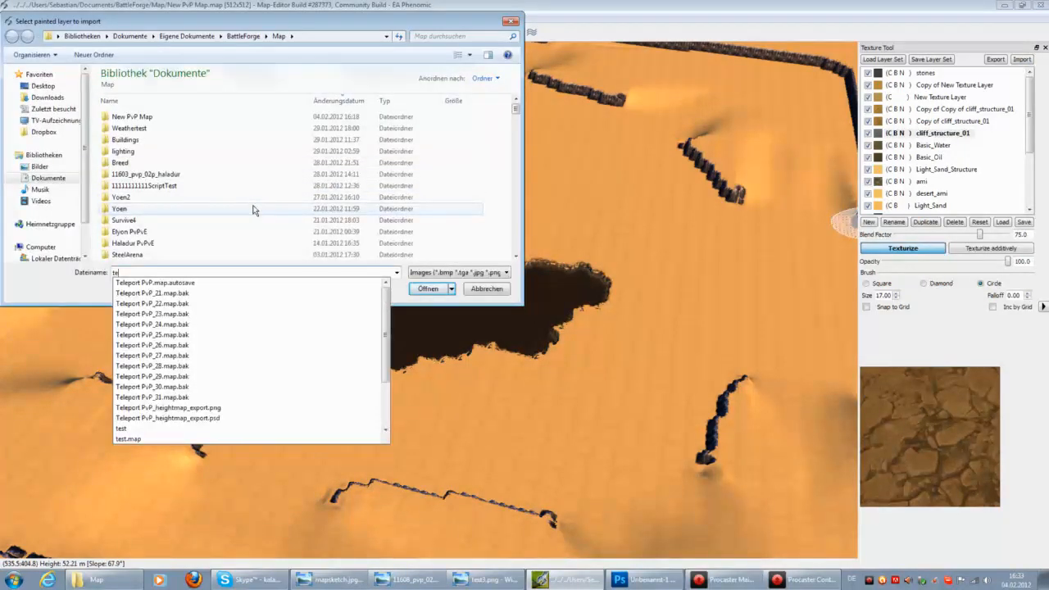
pyautogui.write('xture')
pyautogui.press('Down')
pyautogui.press('Return')
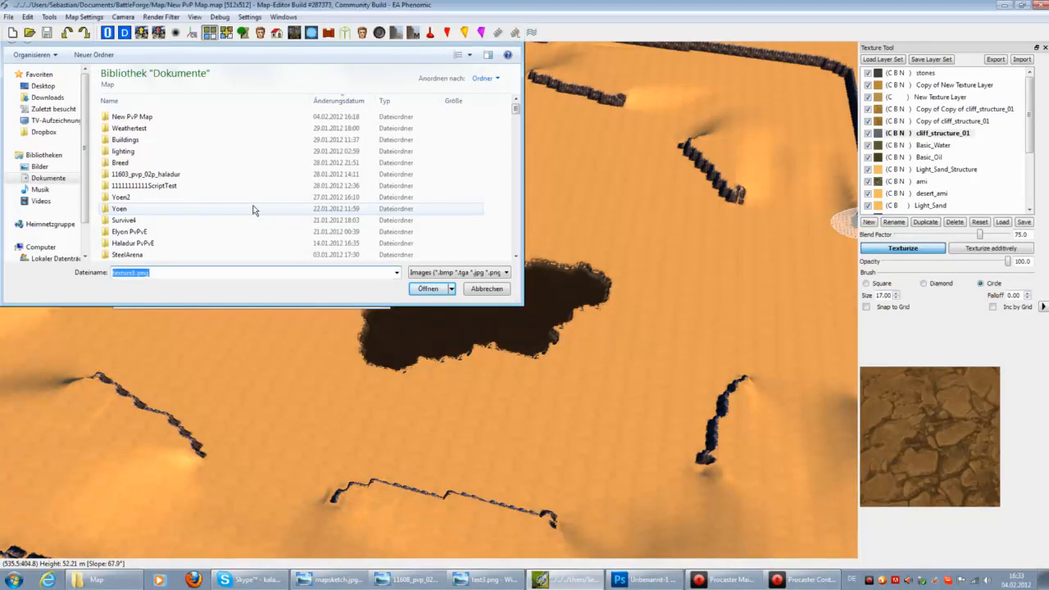
# Examine the imported cliff texture along the pits, wall segments and outer border of the terrain
pyautogui.scroll(8, 273, 220)
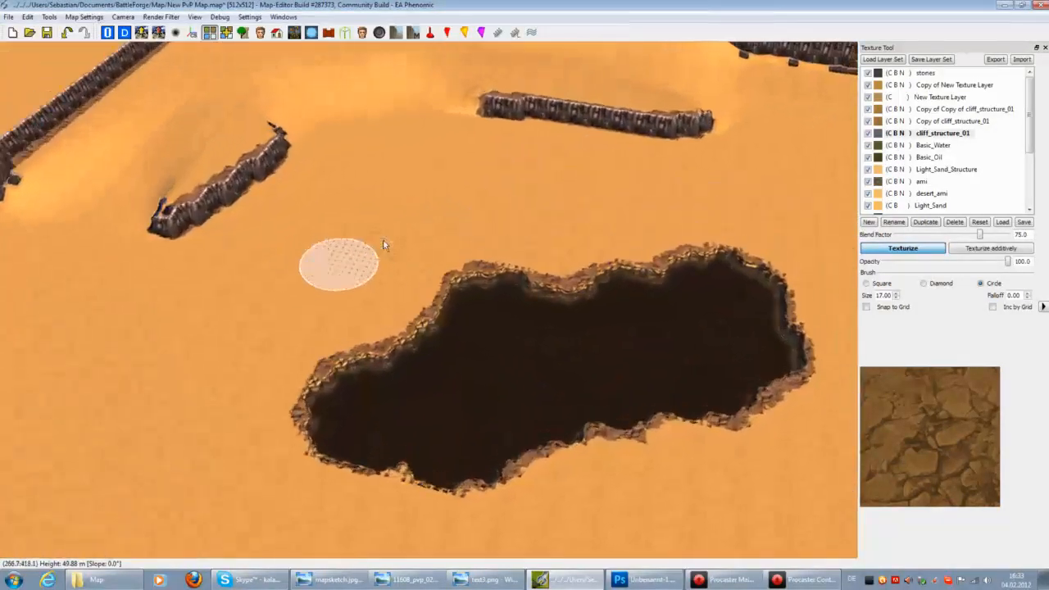
pyautogui.moveTo(384, 245); pyautogui.dragTo(422, 245, button='middle')
pyautogui.scroll(2, 384, 245)
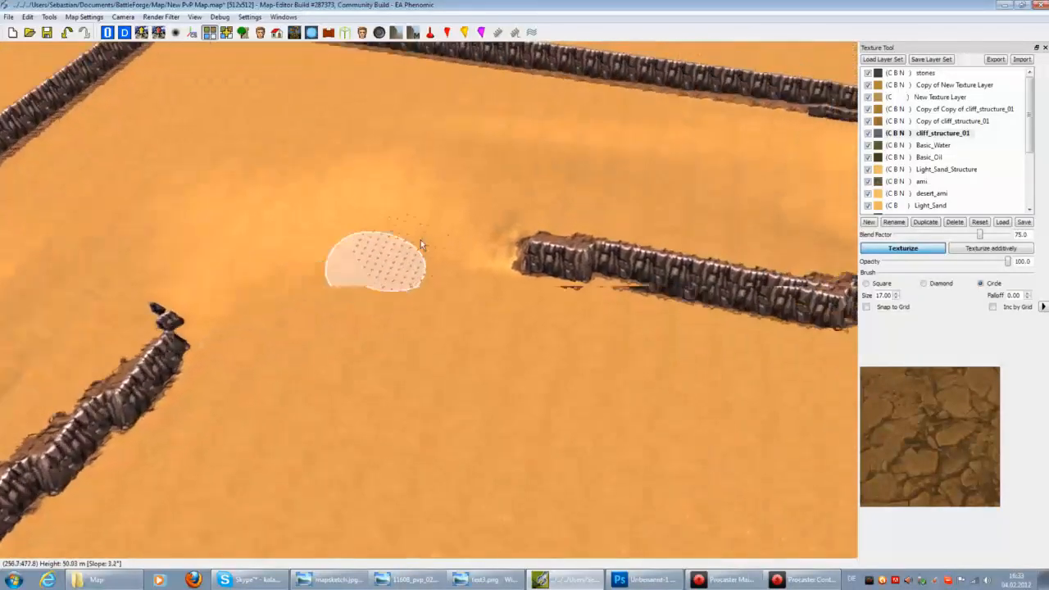
pyautogui.press('Right')
pyautogui.press('Down')
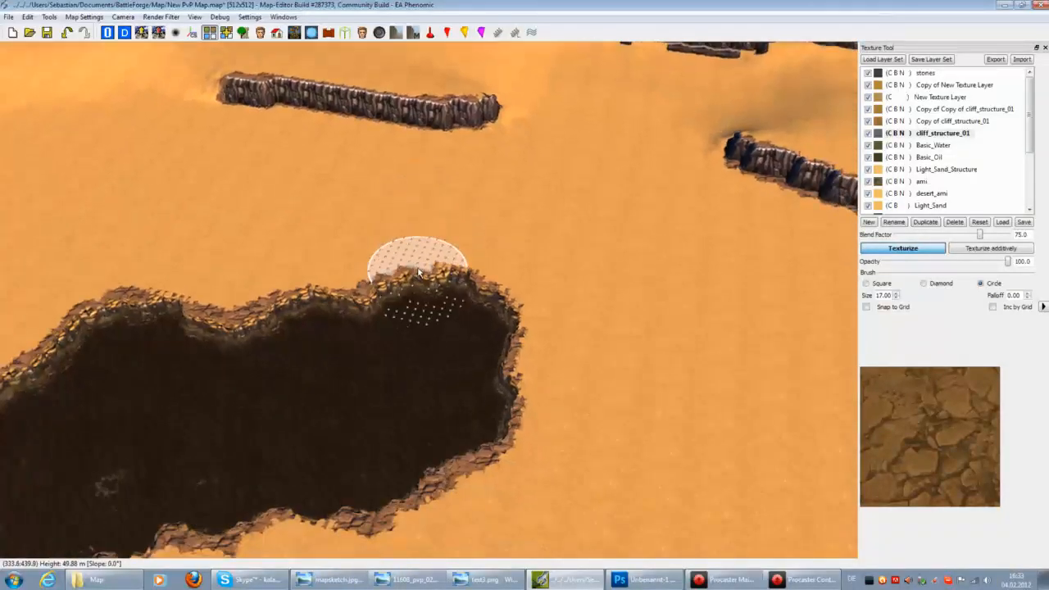
pyautogui.press('Right')
pyautogui.press('Down')
pyautogui.scroll(1, 435, 270)
pyautogui.press('Up')
pyautogui.press('Up')
pyautogui.press('Up')
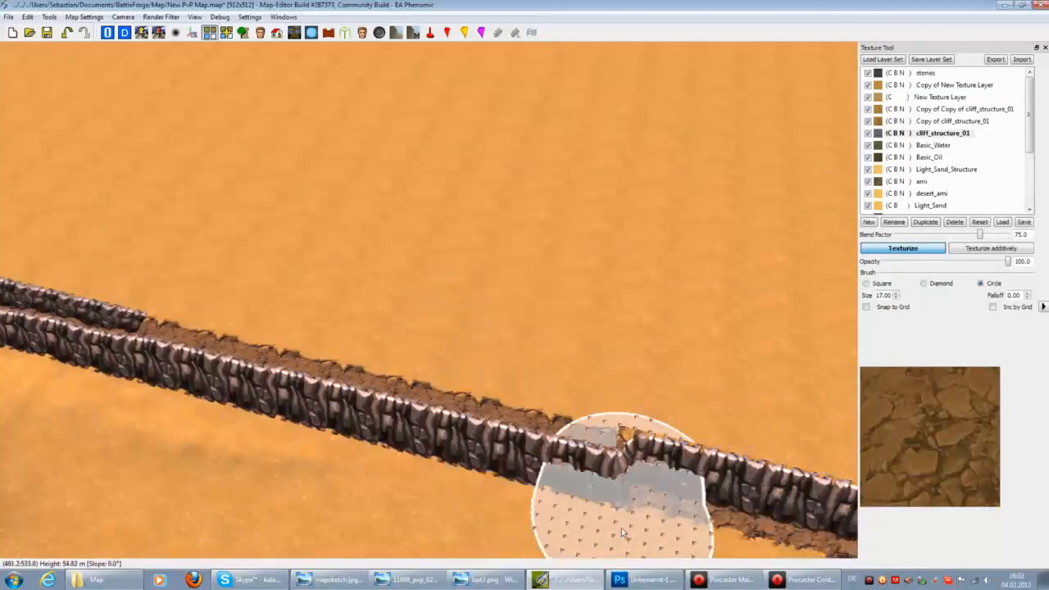
# Switch to Photoshop and apply a Gaussian Blur with a 2 pixel radius to the outline layer Ebene 12
pyautogui.click(648, 580)
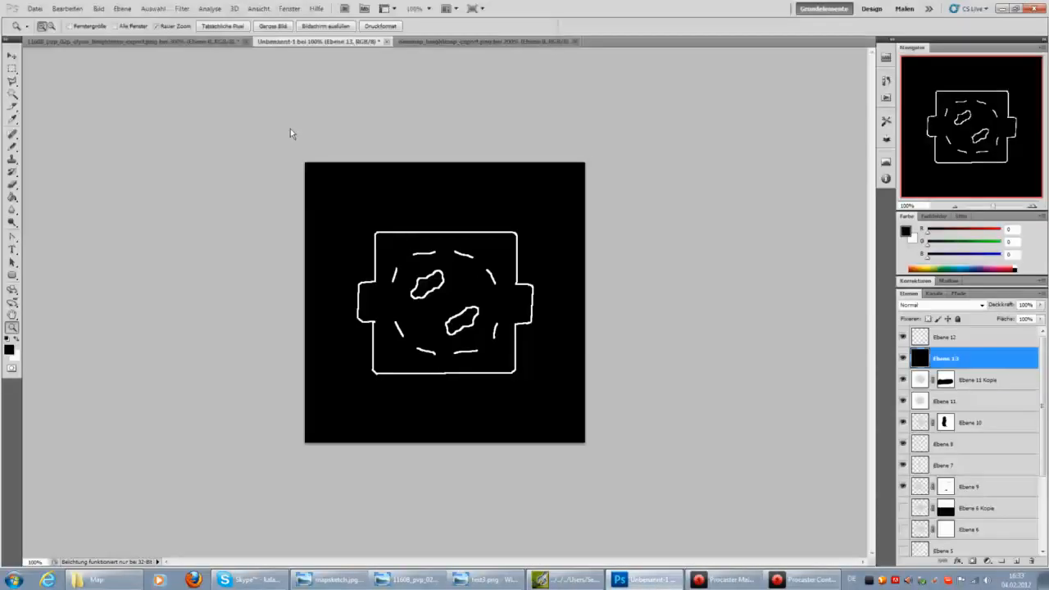
pyautogui.click(925, 339)
pyautogui.click(181, 8)
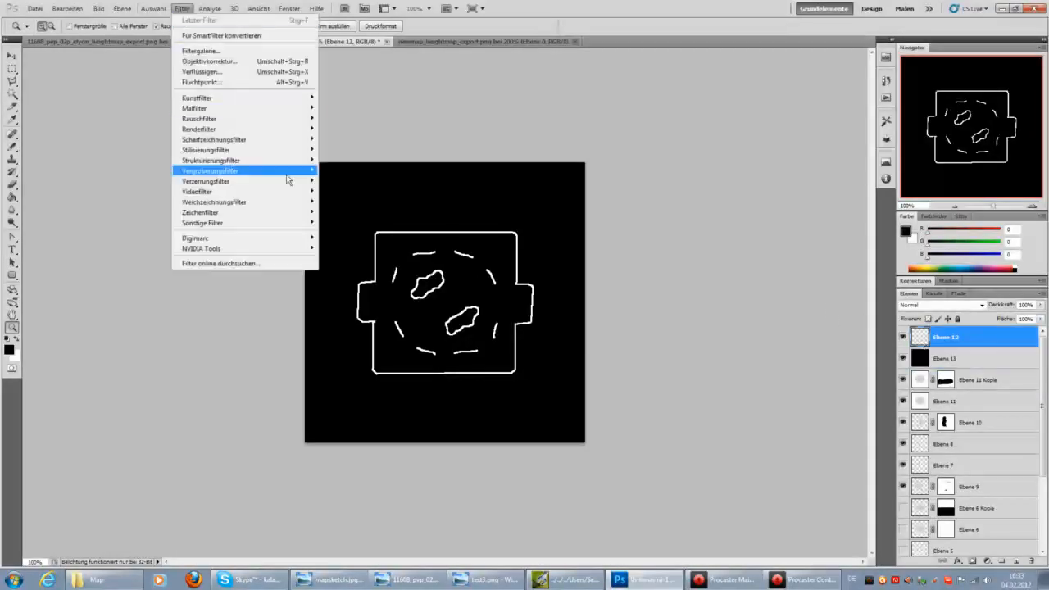
pyautogui.moveTo(246, 202)
pyautogui.click(123, 243)
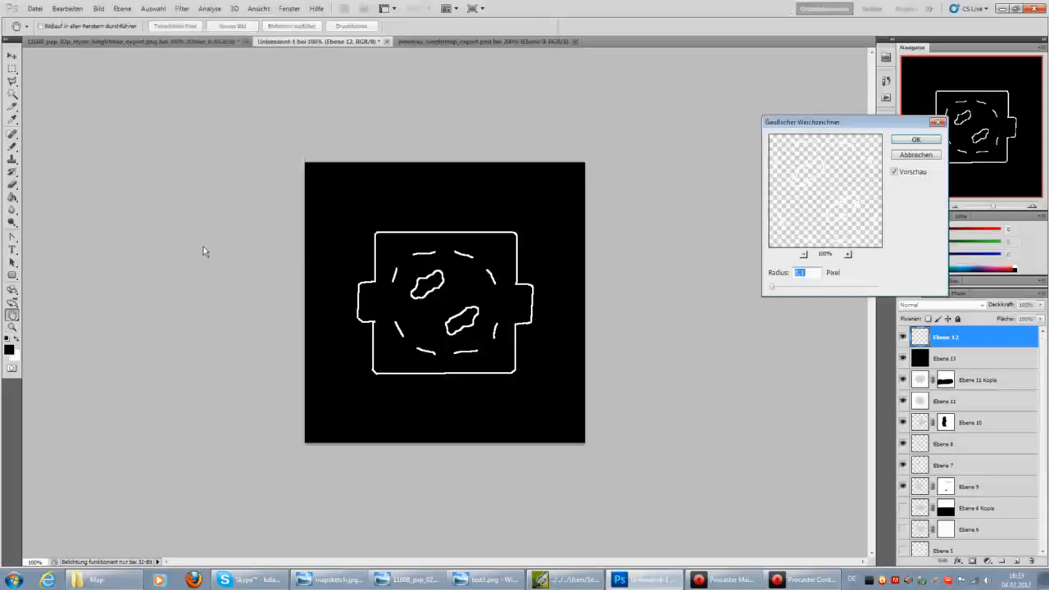
pyautogui.write('1')
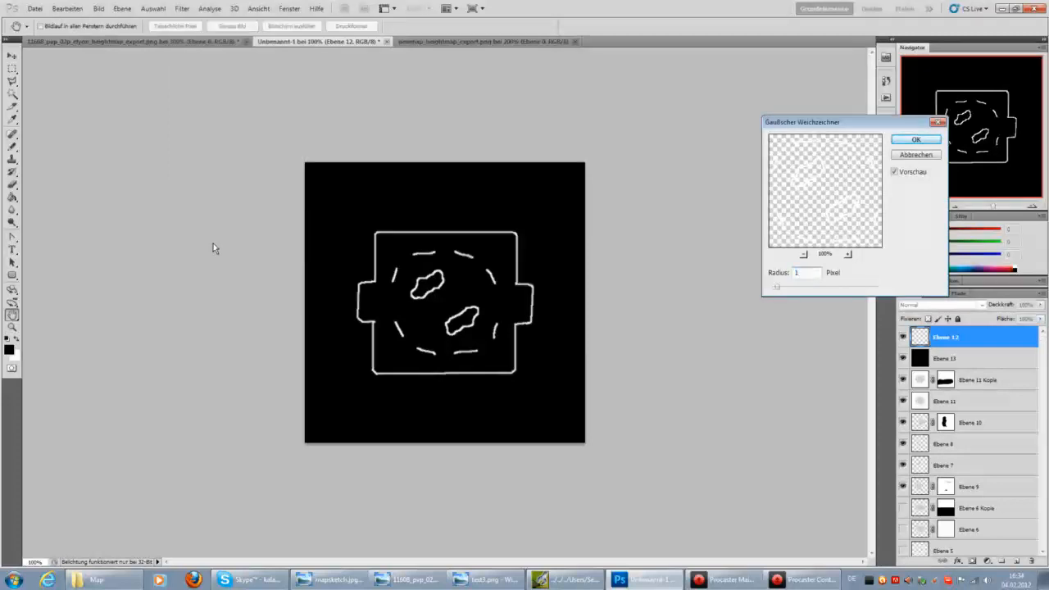
pyautogui.press('BackSpace')
pyautogui.write('2')
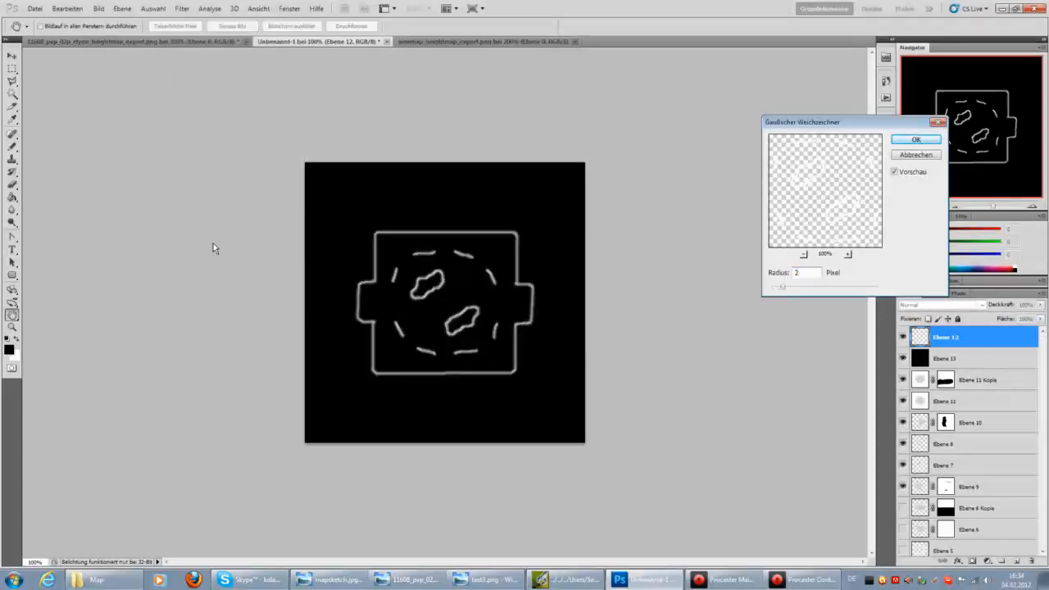
pyautogui.press('Return')
# Save the blurred outline as a PNG copy, overwriting texture1.png
pyautogui.click(33, 9)
pyautogui.click(70, 173)
pyautogui.click(497, 318)
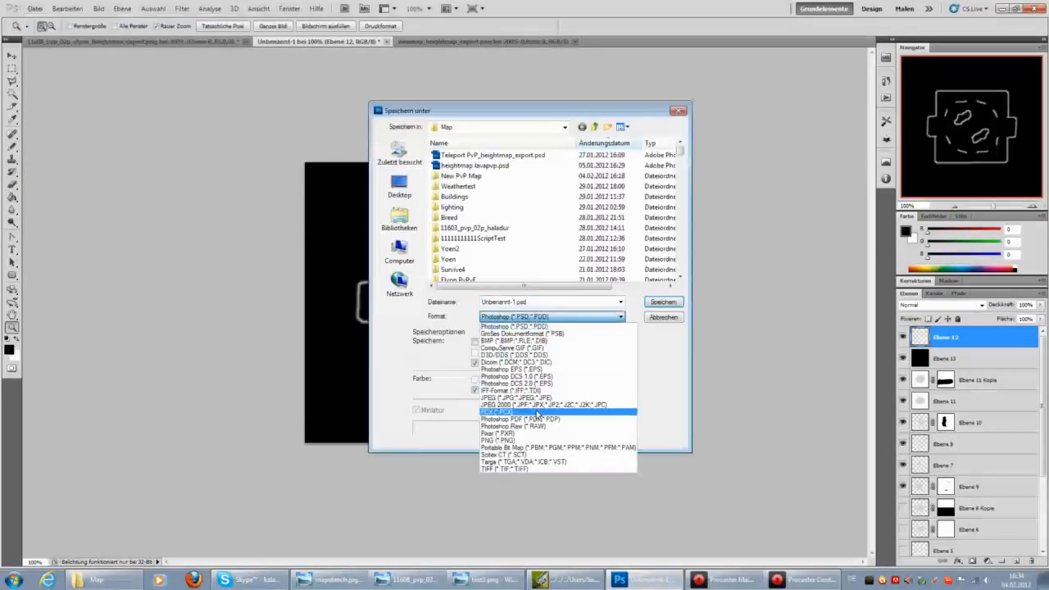
pyautogui.click(517, 436)
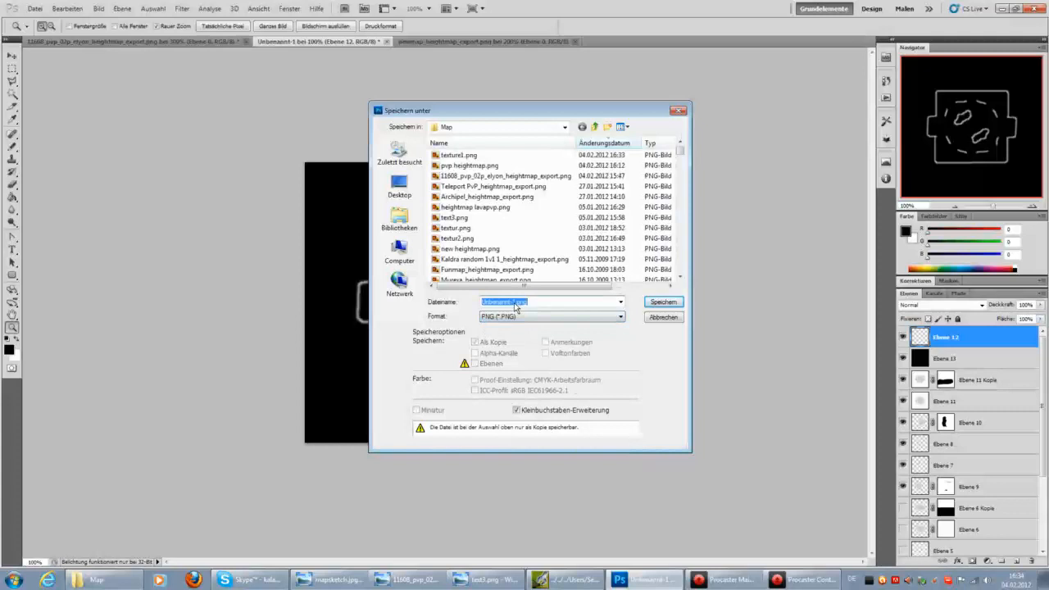
pyautogui.click(459, 155)
pyautogui.click(667, 303)
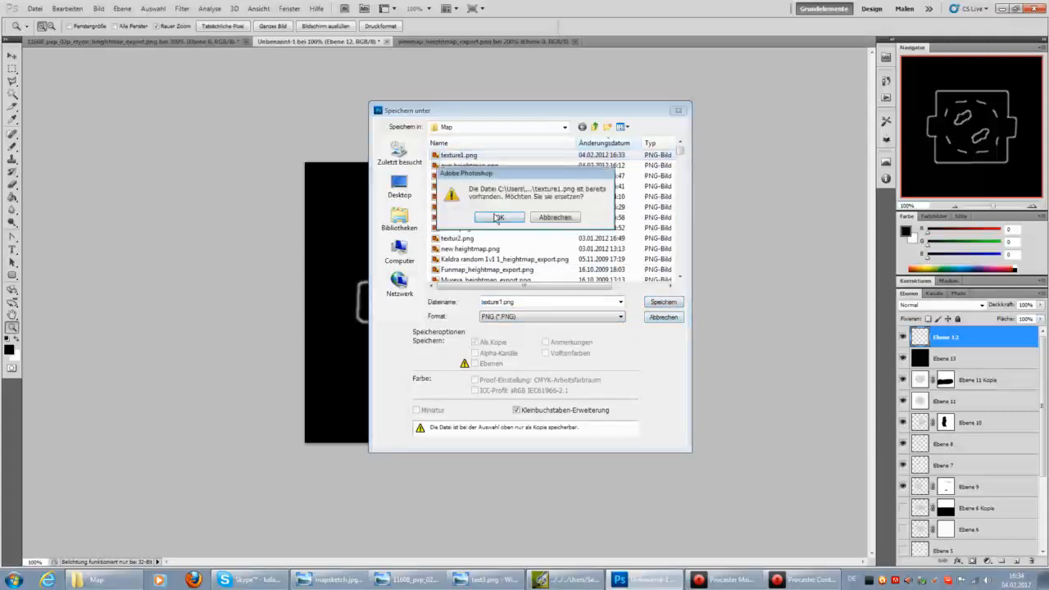
pyautogui.click(497, 217)
pyautogui.click(555, 192)
# Switch to the Map-Editor and reimport the blurred texture1.png into the cliff_structure_01 layer
pyautogui.click(567, 580)
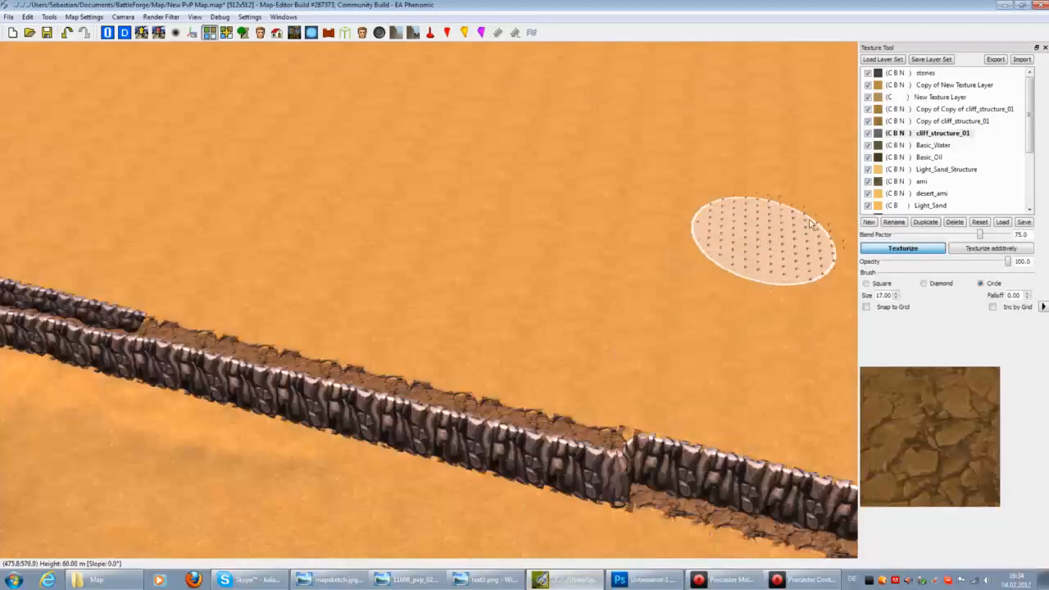
pyautogui.scroll(-4, 799, 266)
pyautogui.press('Down')
pyautogui.press('Left')
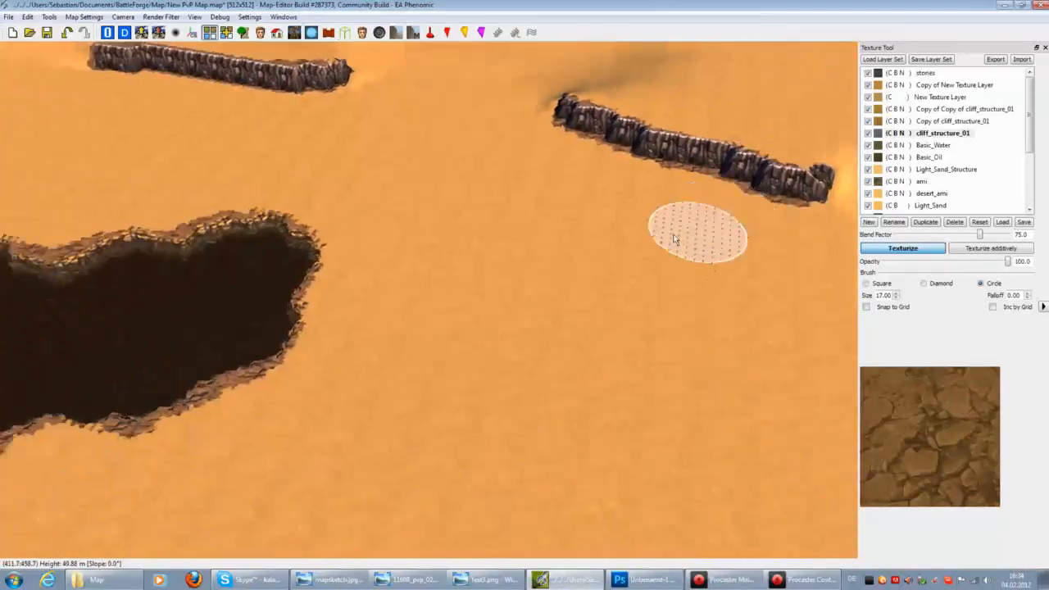
pyautogui.click(427, 288)
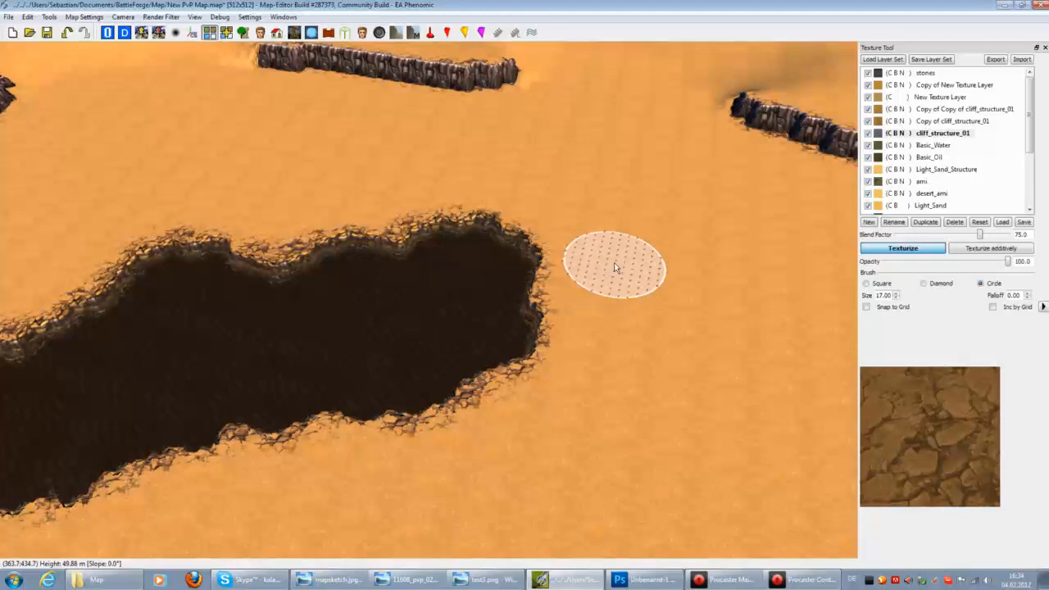
# Examine how the softened cliff texture blends into the sand around the walls, pits and outer border
pyautogui.press('Up')
pyautogui.press('Left')
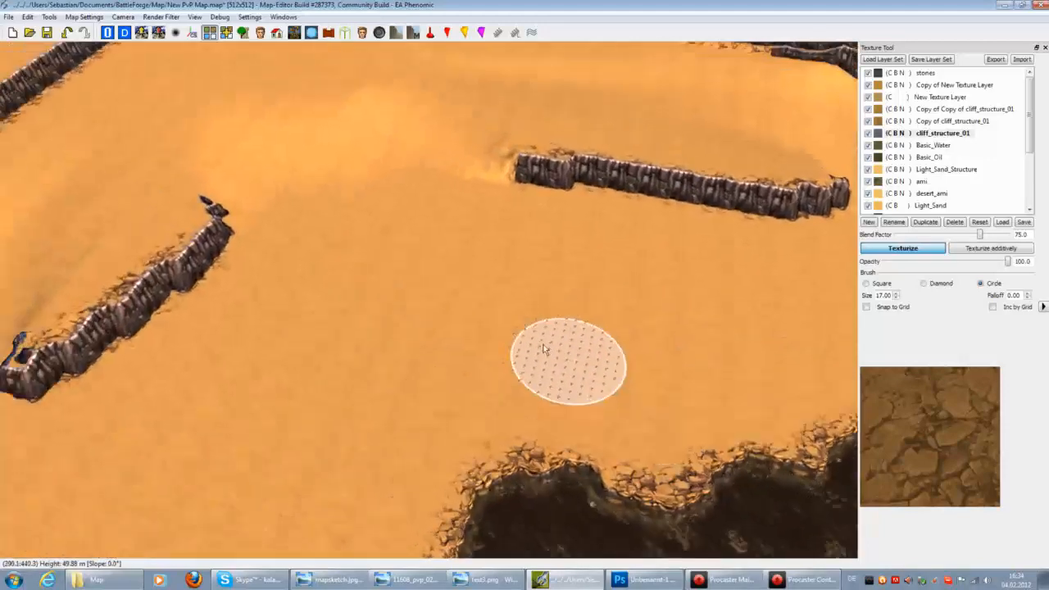
pyautogui.press('Down')
pyautogui.press('Left')
pyautogui.press('Down')
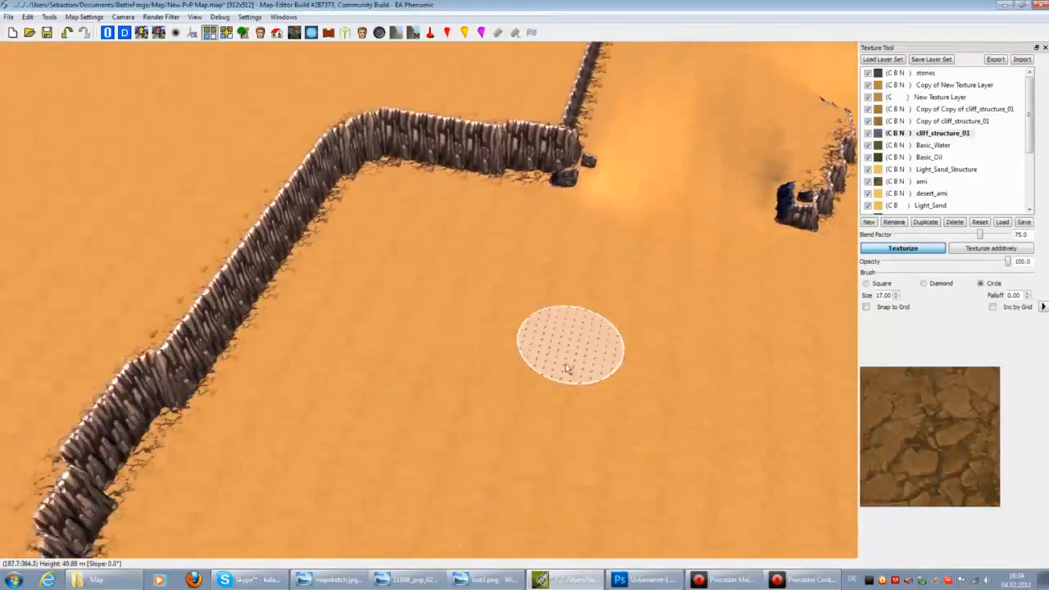
pyautogui.press('Right')
pyautogui.press('Up')
pyautogui.press('Up')
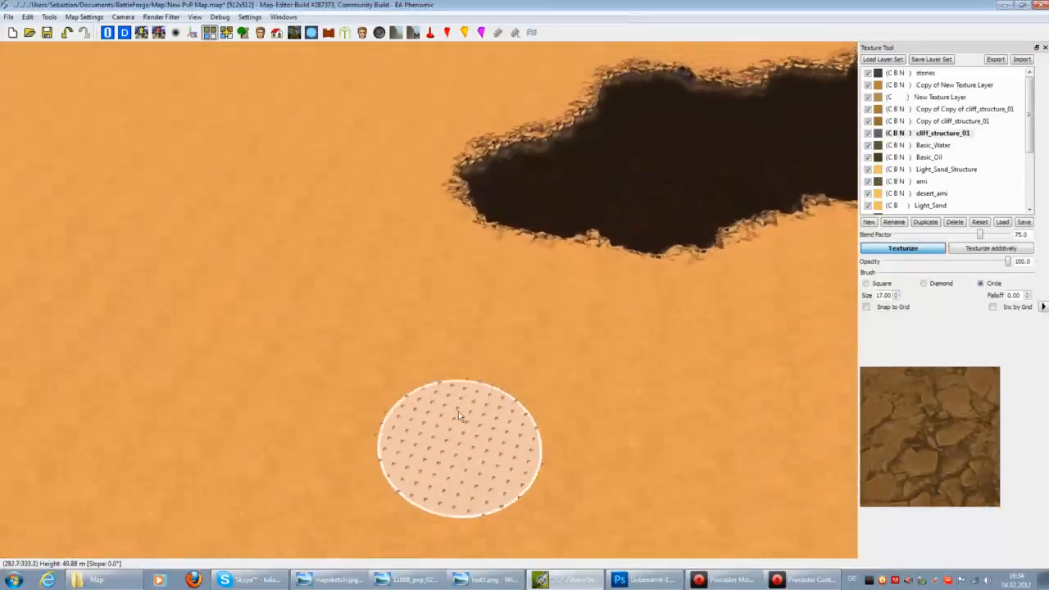
pyautogui.press('Up')
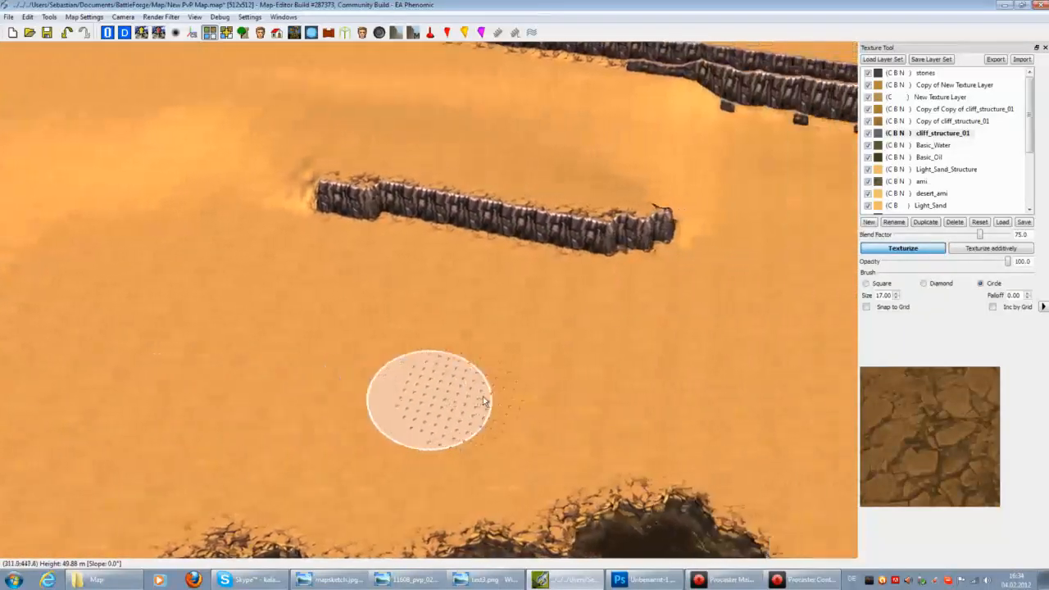
pyautogui.press('Up')
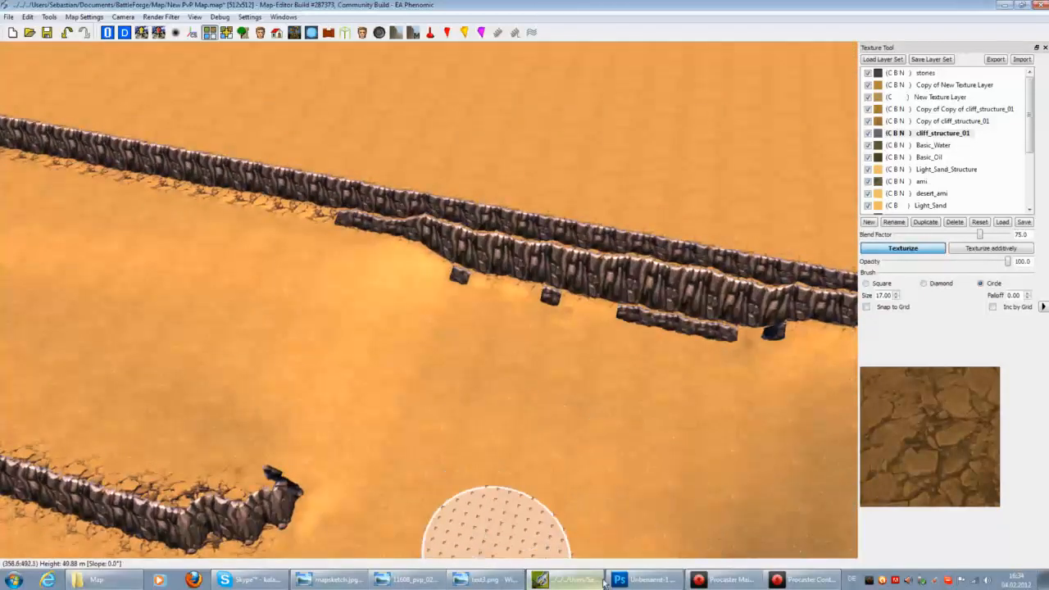
# Check the outline mask in Photoshop, return to the Map-Editor and save the map with the softened cliff texture
pyautogui.click(621, 578)
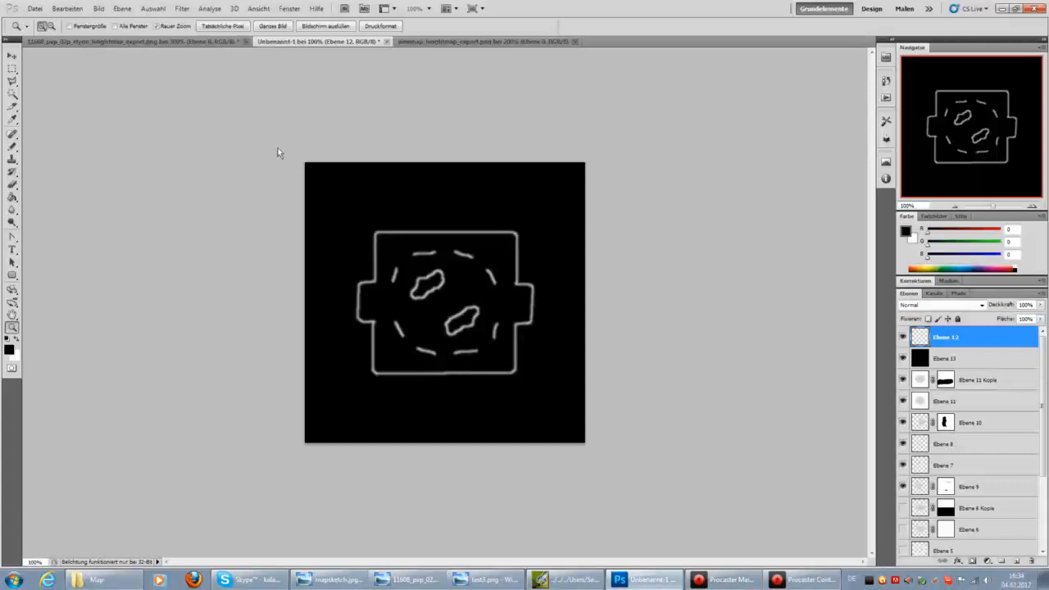
pyautogui.hotkey('alt', 'Tab')
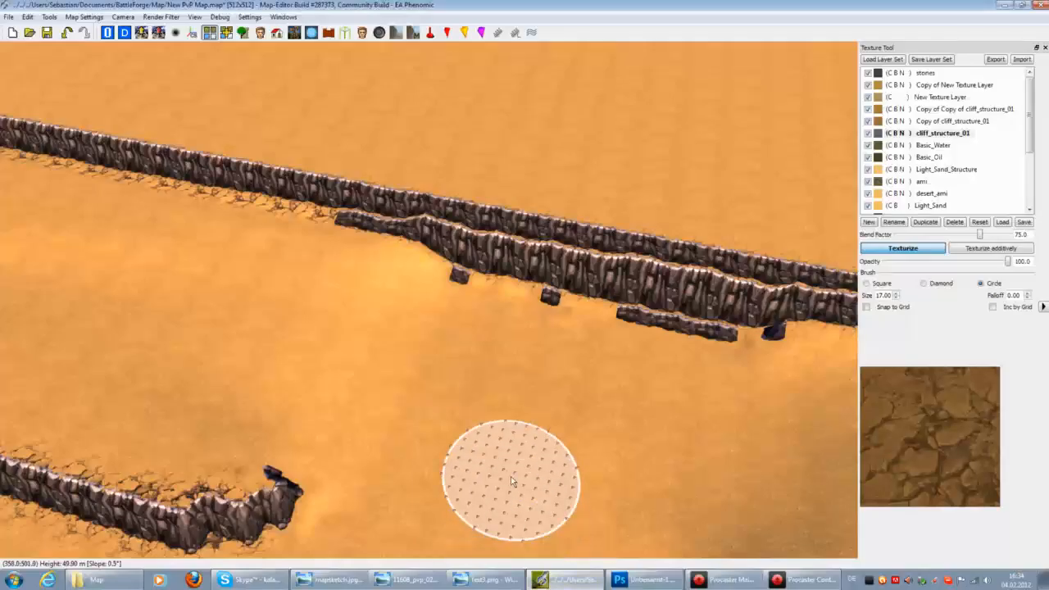
pyautogui.press('Up')
pyautogui.press('Up')
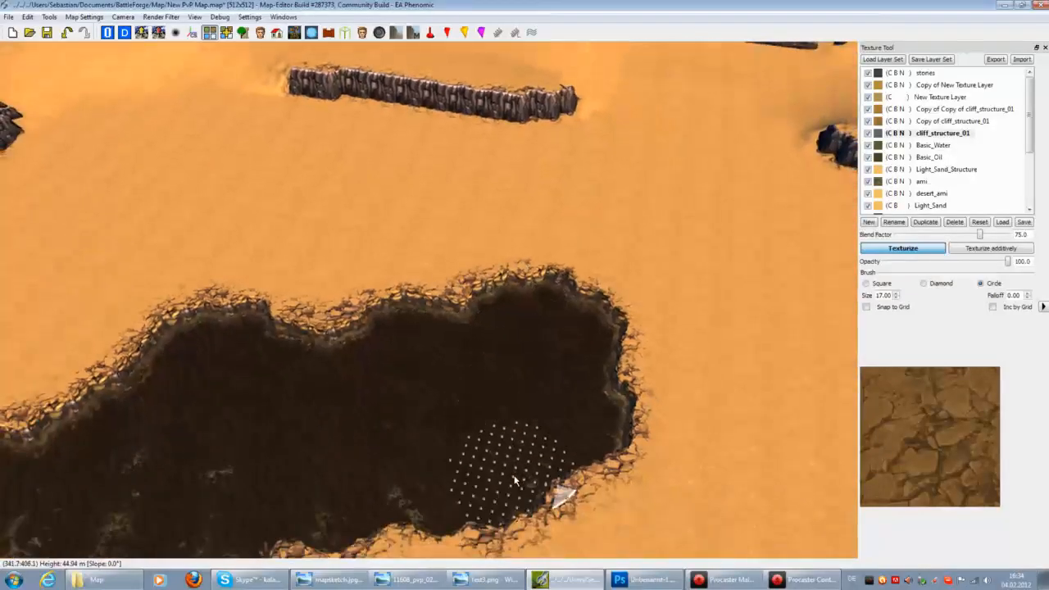
pyautogui.press('Down')
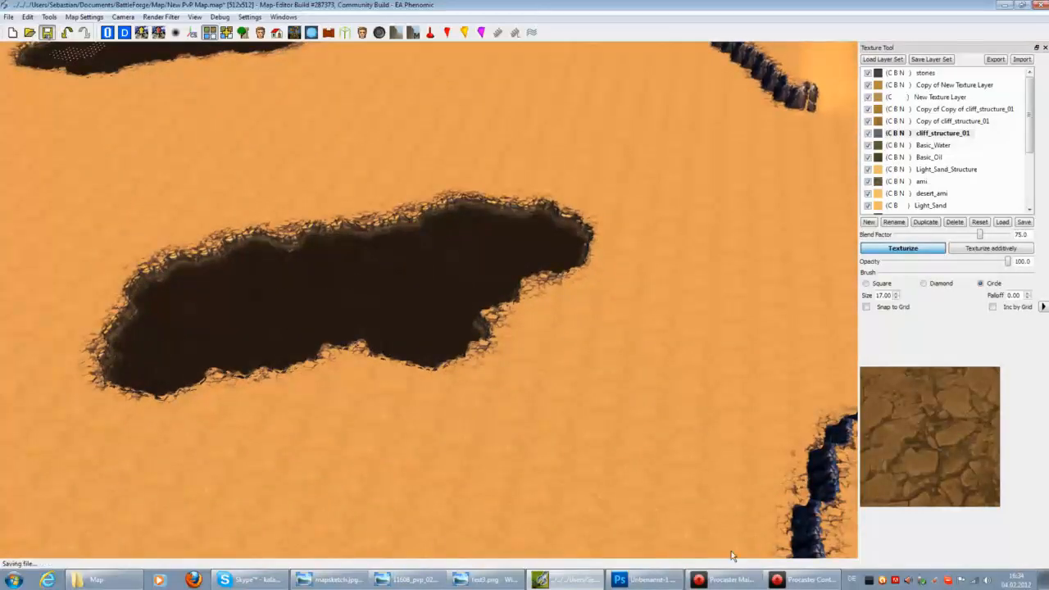
# Examine the cliff texture around both pits, the inner walls and the outer border from a wider view
pyautogui.hotkey('alt', 'Tab')
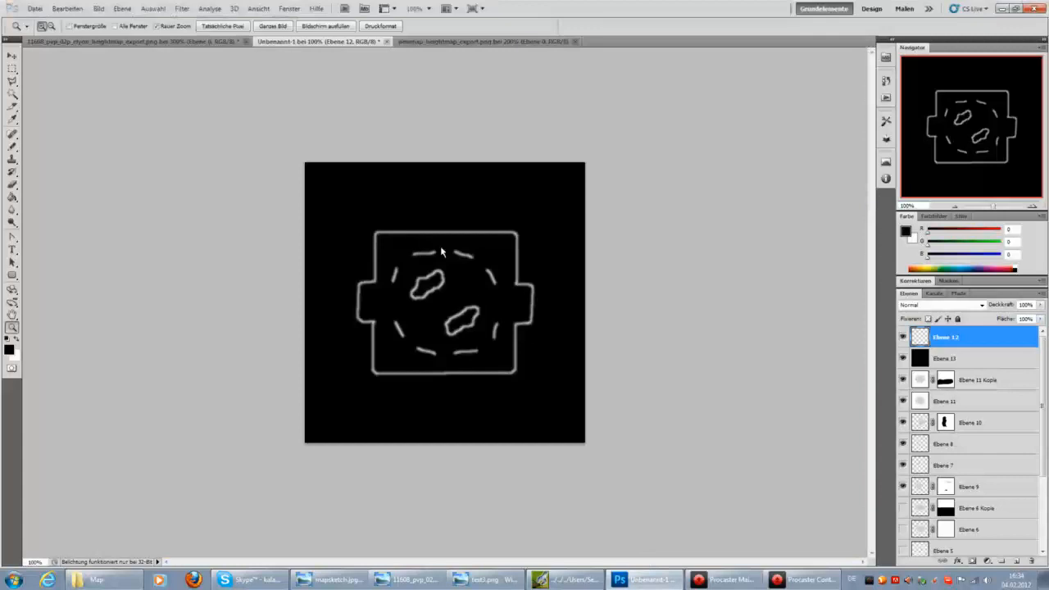
pyautogui.click(633, 584)
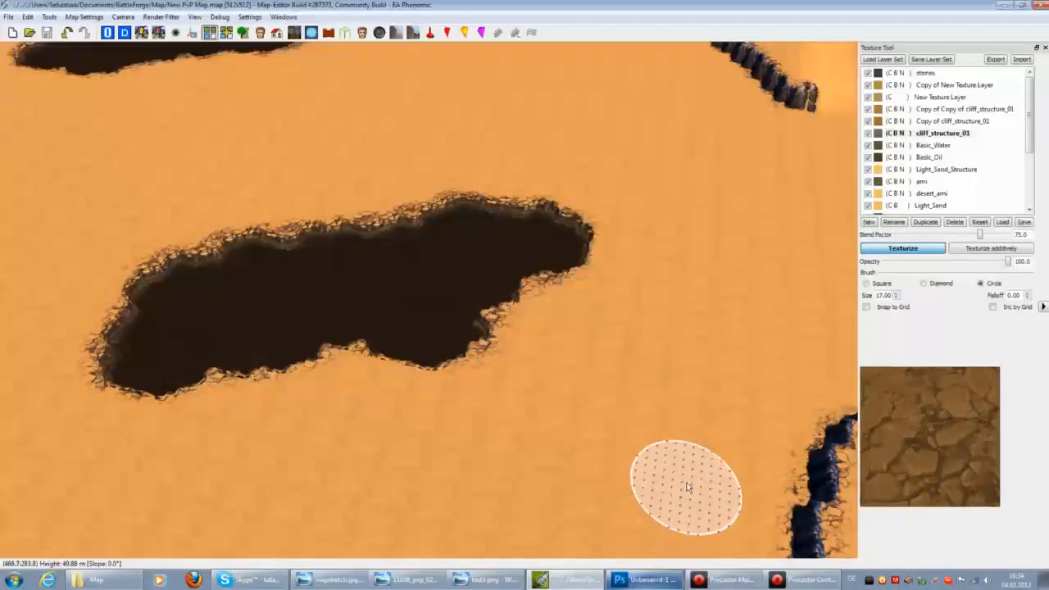
pyautogui.scroll(-7, 687, 484)
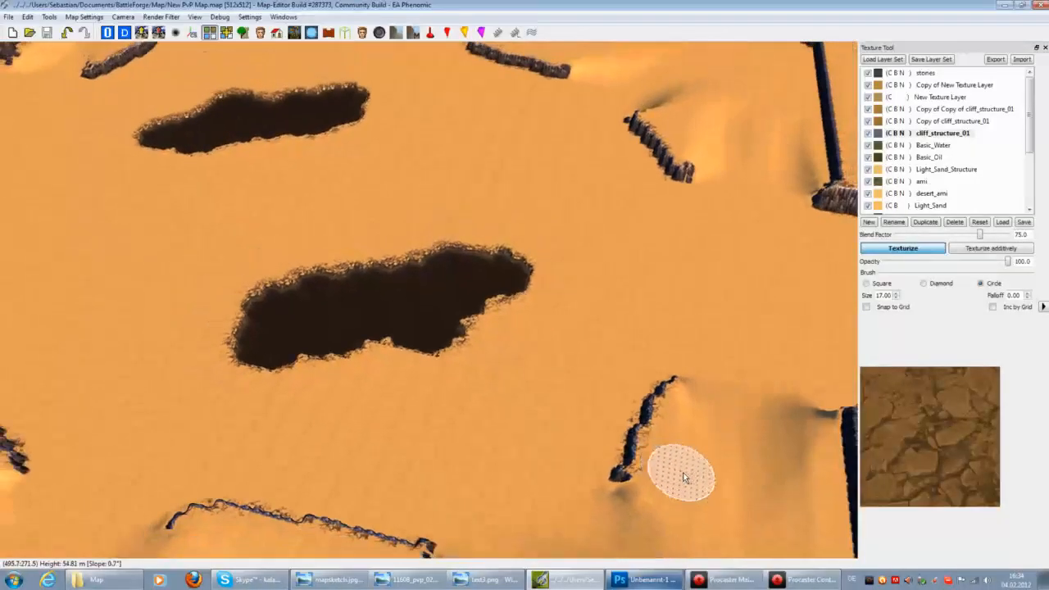
pyautogui.press('Left')
pyautogui.press('Up')
pyautogui.press('Right')
pyautogui.press('Left')
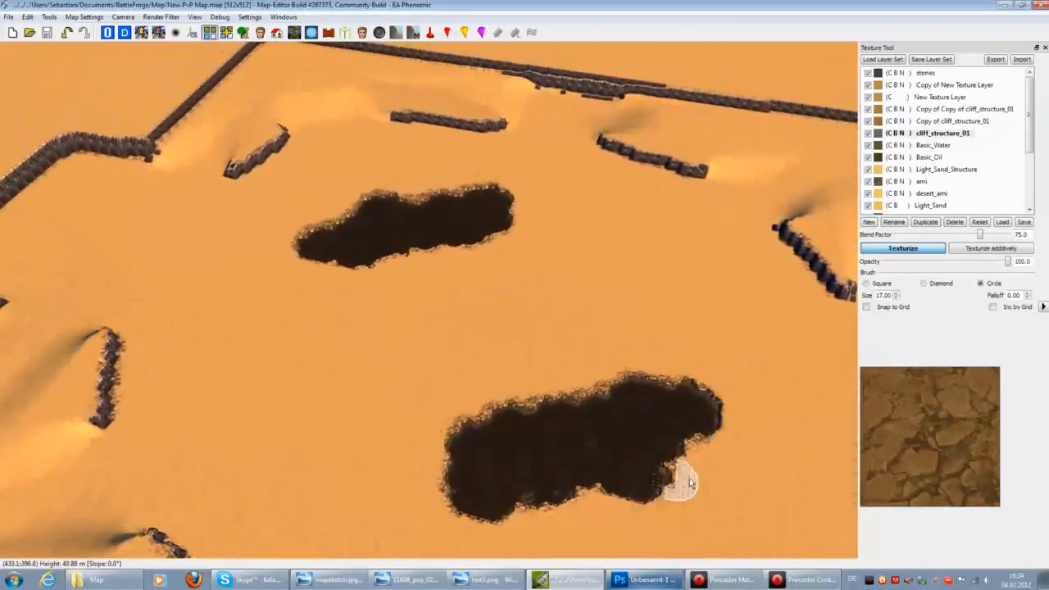
pyautogui.scroll(-1, 693, 488)
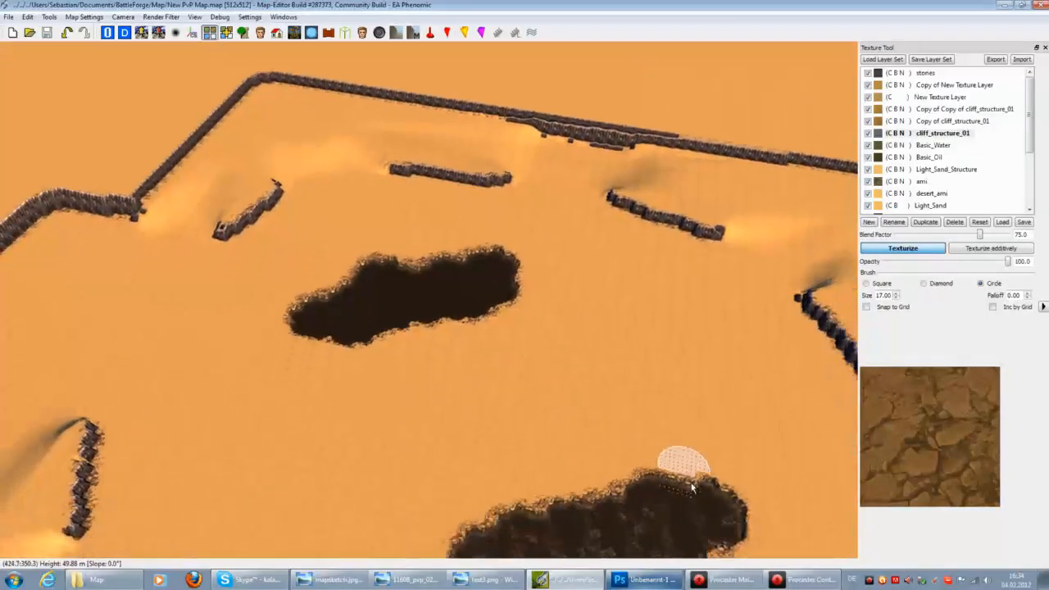
# Try painting a solid stone patch on the sand beside the pit, plus a faint additive stroke at size 12 and opacity 2.2
pyautogui.click(938, 170)
pyautogui.scroll(1, 656, 320)
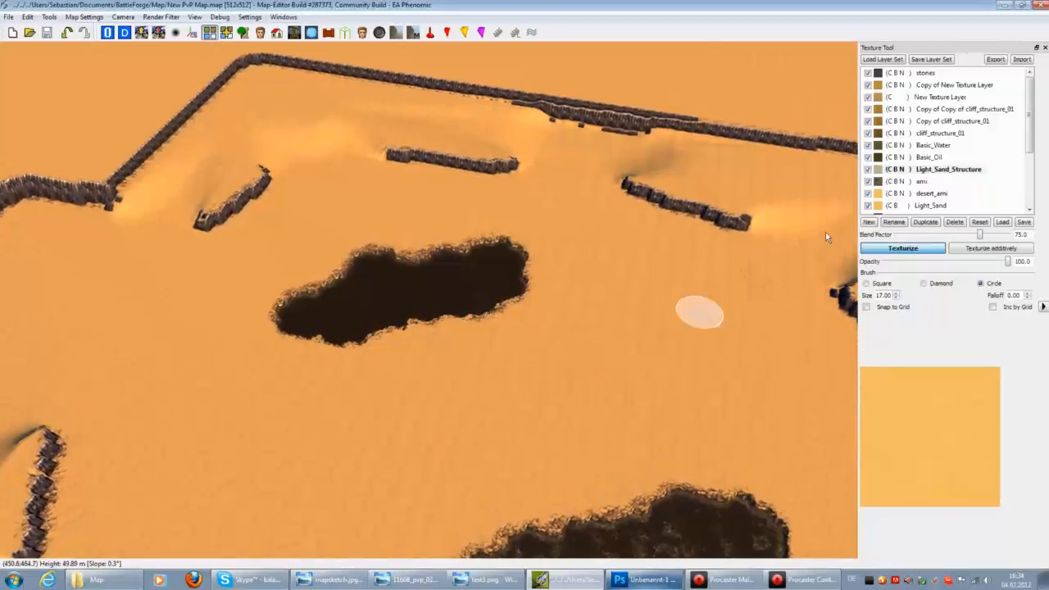
pyautogui.click(925, 73)
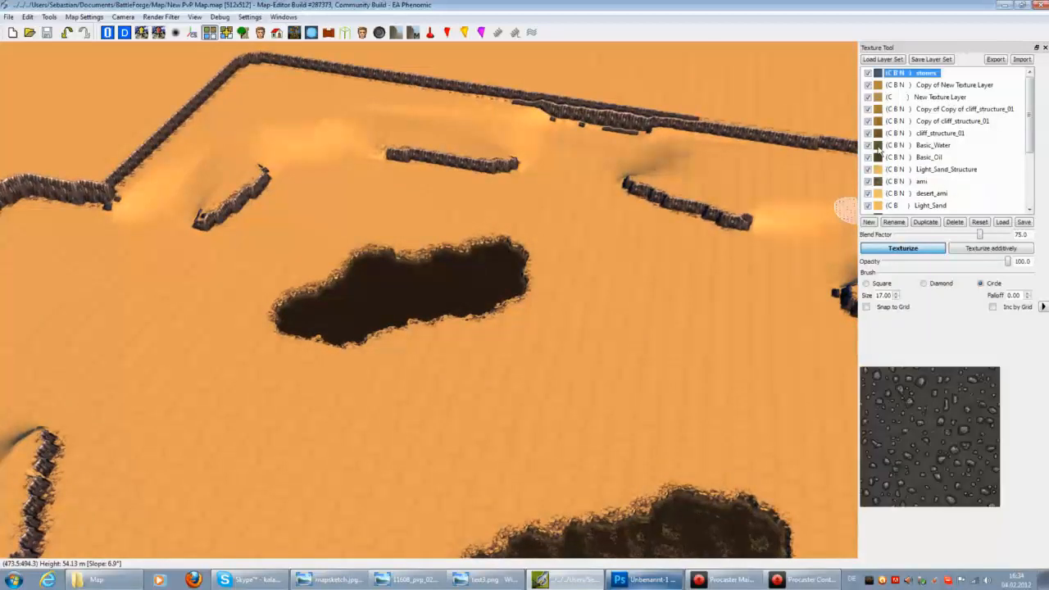
pyautogui.press('Up')
pyautogui.moveTo(1026, 140)
pyautogui.mouseDown()
pyautogui.moveTo(1028, 176)
pyautogui.moveTo(1028, 160)
pyautogui.mouseUp()
pyautogui.moveTo(527, 414); pyautogui.dragTo(578, 443)
pyautogui.click(990, 247)
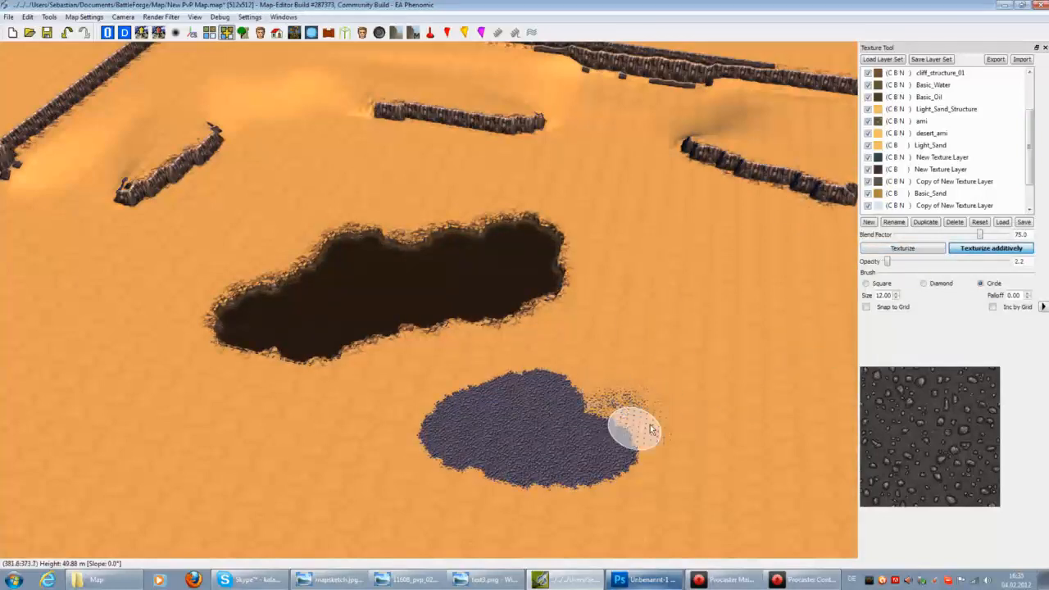
pyautogui.scroll(3, 655, 447)
pyautogui.scroll(-2, 648, 434)
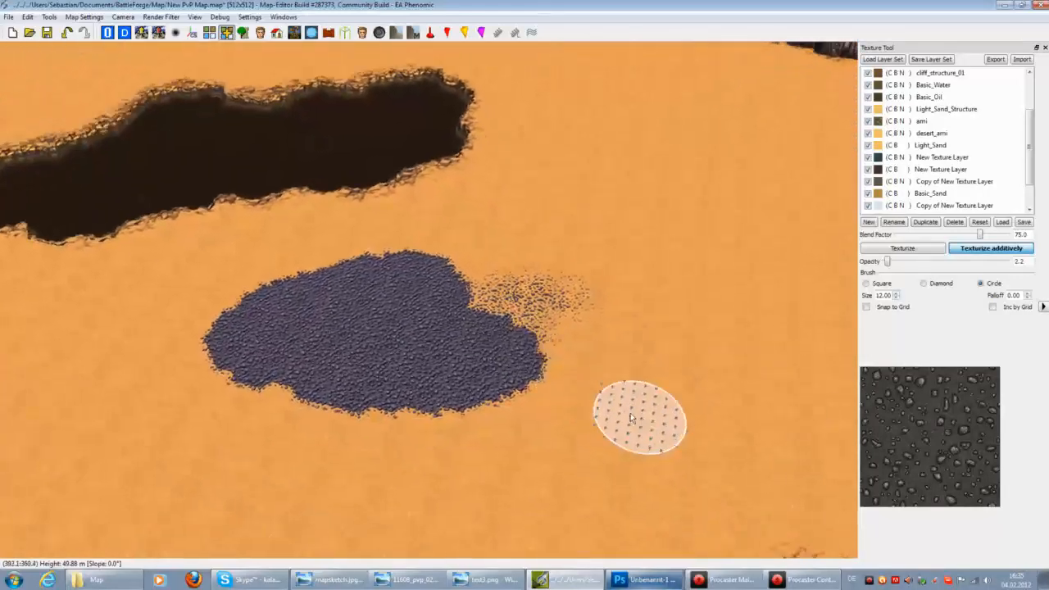
# Try thinning the stone patch into scattered stones with the low-opacity additive brush, and undo the stone painting
pyautogui.scroll(3, 499, 413)
pyautogui.moveTo(499, 413)
pyautogui.mouseDown()
pyautogui.moveTo(452, 374)
pyautogui.moveTo(465, 510)
pyautogui.mouseUp()
pyautogui.scroll(-2, 464, 510)
pyautogui.moveTo(445, 410)
pyautogui.mouseDown()
pyautogui.moveTo(375, 256)
pyautogui.moveTo(215, 345)
pyautogui.moveTo(134, 336)
pyautogui.mouseUp()
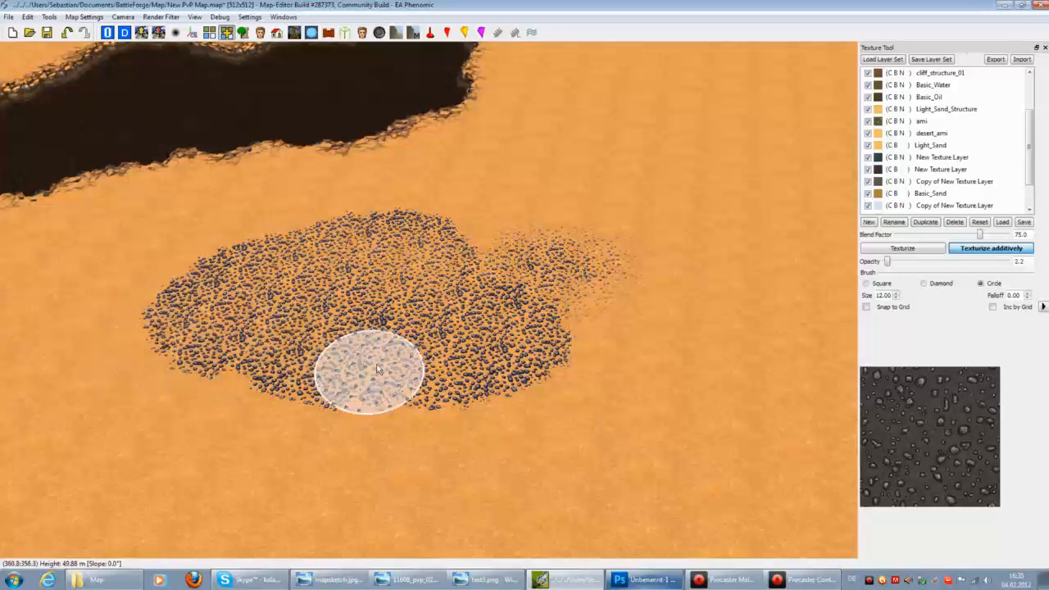
pyautogui.click(867, 204)
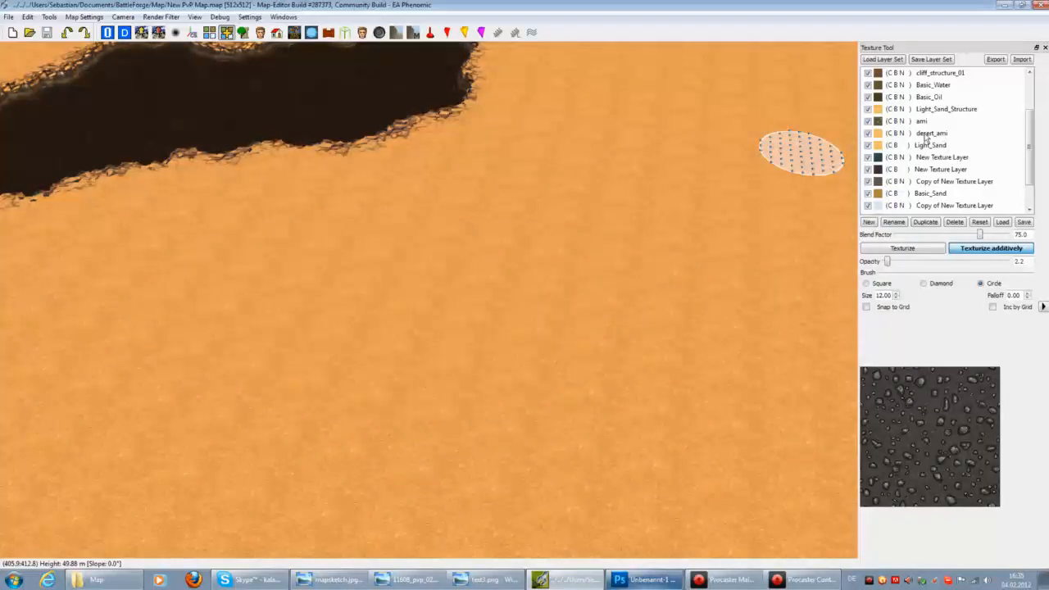
# Try an additive stroke of the desert_ami layer on the sand below the pit and undo it
pyautogui.click(928, 134)
pyautogui.moveTo(491, 335)
pyautogui.mouseDown()
pyautogui.moveTo(500, 348)
pyautogui.moveTo(484, 348)
pyautogui.mouseUp()
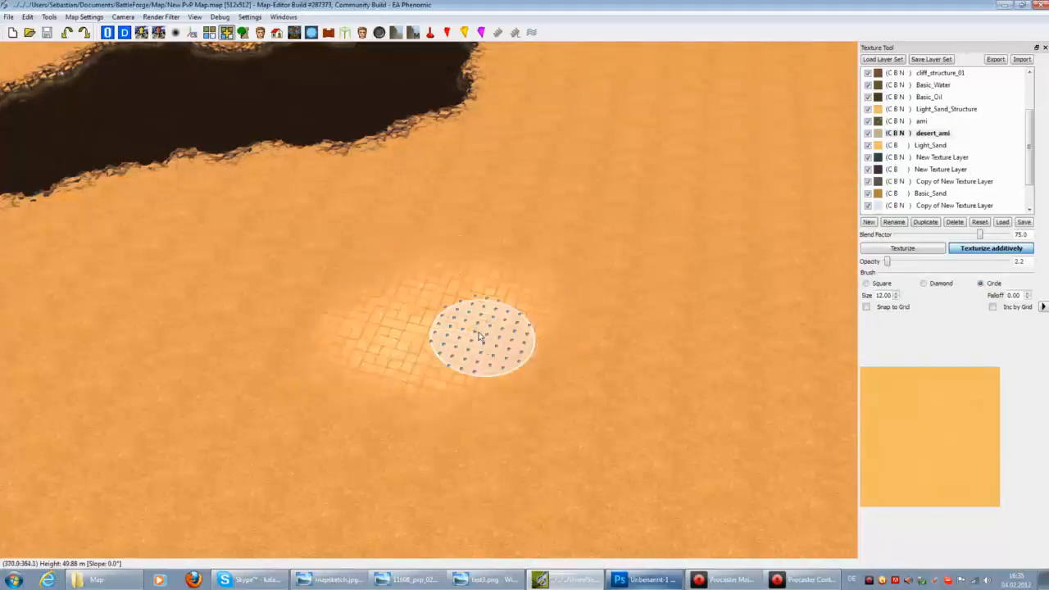
pyautogui.hotkey('ctrl', 'z')
# Try an additive stroke of the Light_Sand_Structure layer on the same sand area and undo it
pyautogui.click(922, 120)
pyautogui.click(943, 109)
pyautogui.moveTo(411, 336)
pyautogui.mouseDown()
pyautogui.moveTo(421, 351)
pyautogui.moveTo(386, 316)
pyautogui.moveTo(452, 348)
pyautogui.mouseUp()
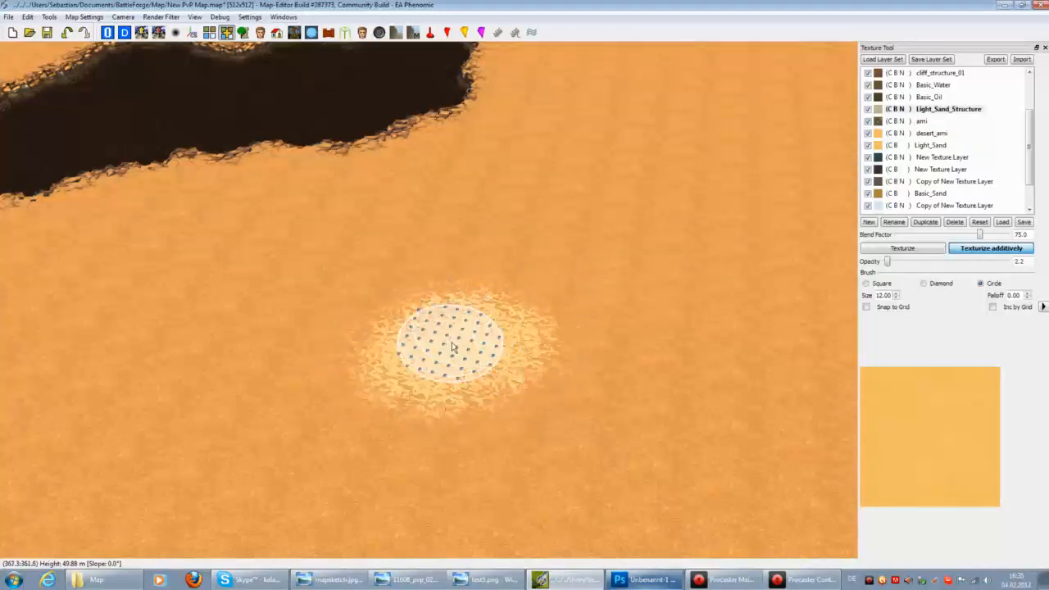
pyautogui.hotkey('ctrl', 'z')
# Try an additive stroke of the Basic_Oil layer on the sand below the pit and undo it
pyautogui.click(928, 96)
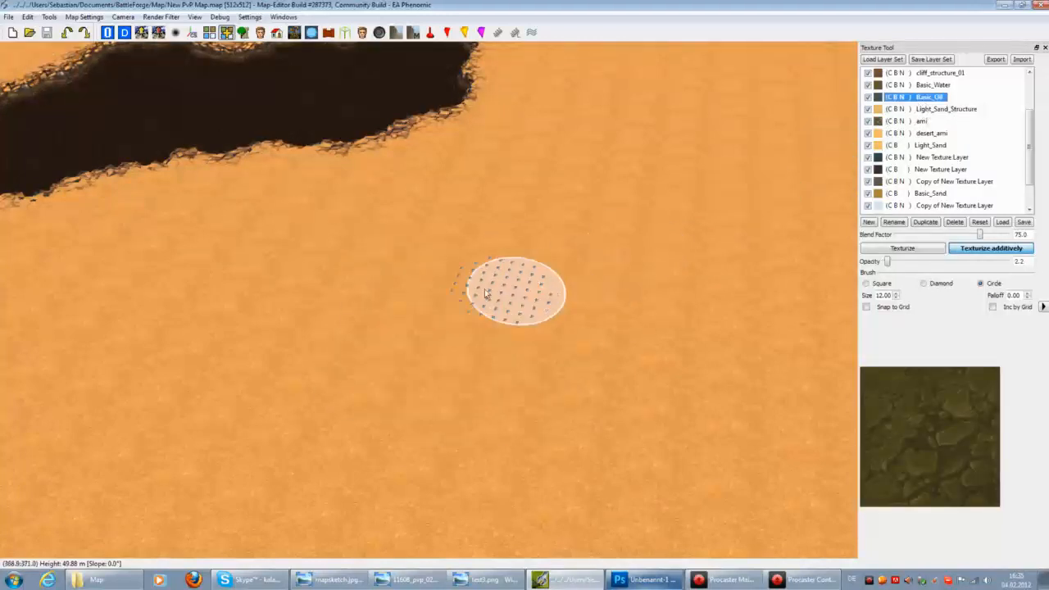
pyautogui.moveTo(432, 328)
pyautogui.mouseDown()
pyautogui.moveTo(408, 319)
pyautogui.moveTo(467, 326)
pyautogui.moveTo(444, 333)
pyautogui.mouseUp()
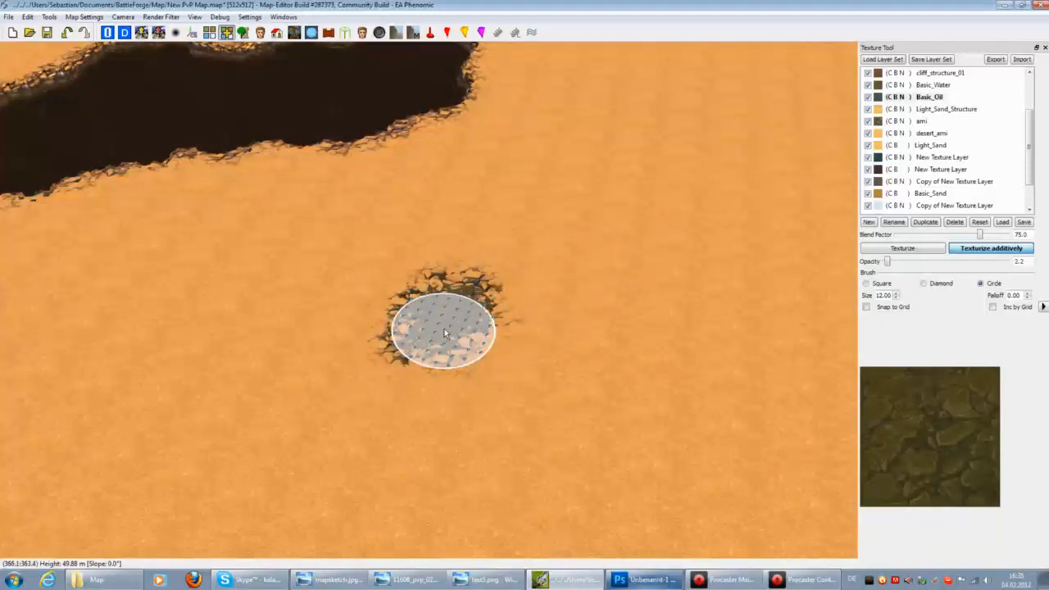
pyautogui.click(72, 34)
# Paint the Basic_Oil layer additively onto the floor of the other pit, beneath its dark liquid
pyautogui.scroll(-2, 585, 282)
pyautogui.press('Down')
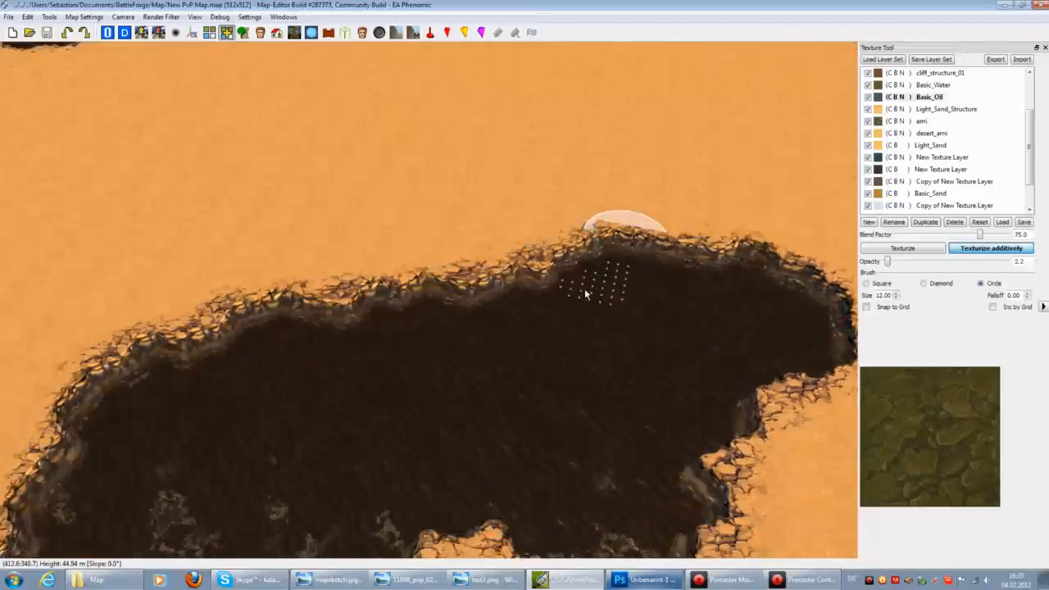
pyautogui.press('Down')
pyautogui.click(926, 86)
pyautogui.click(929, 98)
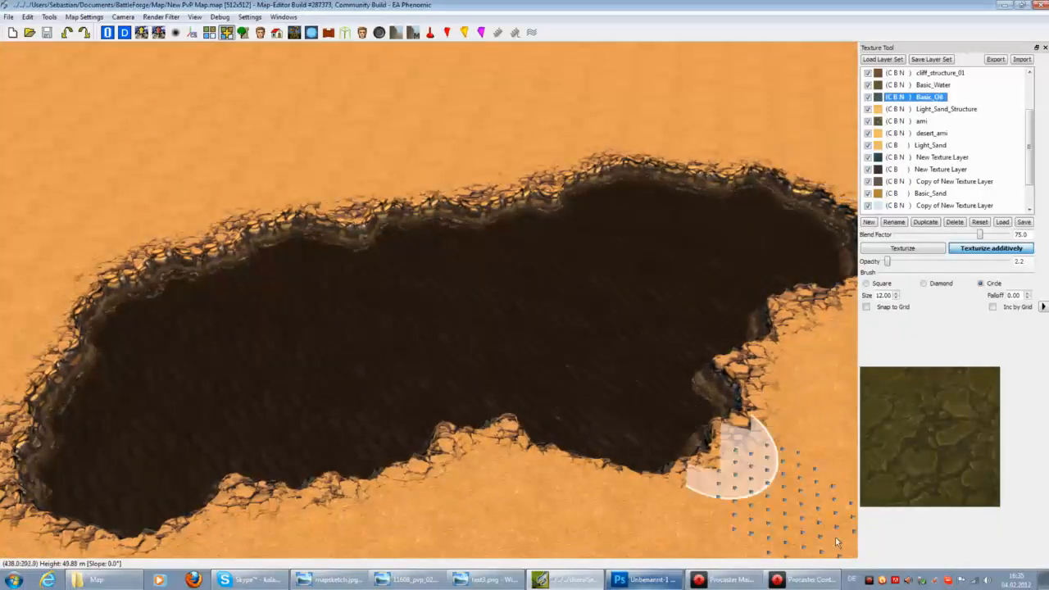
pyautogui.click(485, 354)
pyautogui.scroll(5, 513, 380)
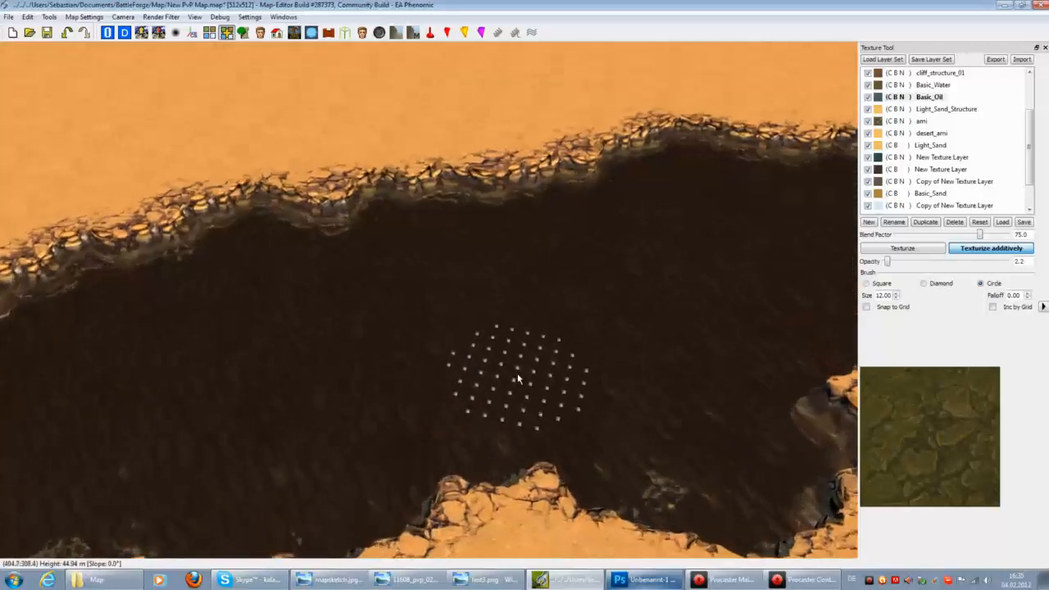
pyautogui.scroll(-4, 518, 372)
pyautogui.scroll(-4, 458, 328)
pyautogui.scroll(4, 246, 213)
# Hide the water and extend the Basic_Oil patch across the middle of the pit floor
pyautogui.click(173, 18)
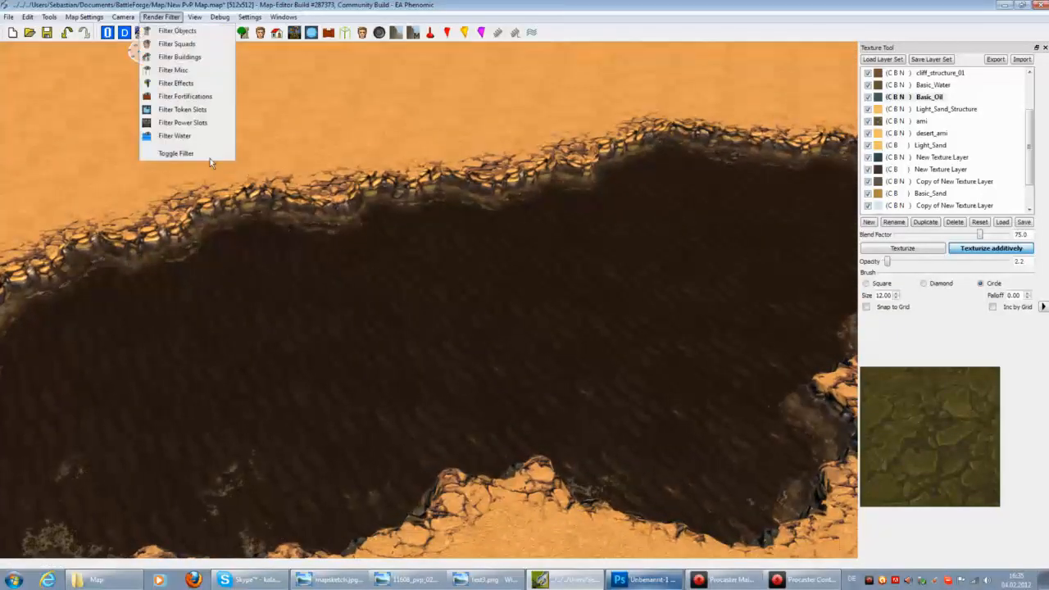
pyautogui.click(205, 155)
pyautogui.scroll(-4, 384, 265)
pyautogui.moveTo(440, 331)
pyautogui.mouseDown()
pyautogui.moveTo(491, 345)
pyautogui.moveTo(516, 328)
pyautogui.moveTo(418, 352)
pyautogui.moveTo(445, 361)
pyautogui.moveTo(459, 349)
pyautogui.moveTo(394, 336)
pyautogui.mouseUp()
# Show the water again and check the painted pit from near and far
pyautogui.click(157, 17)
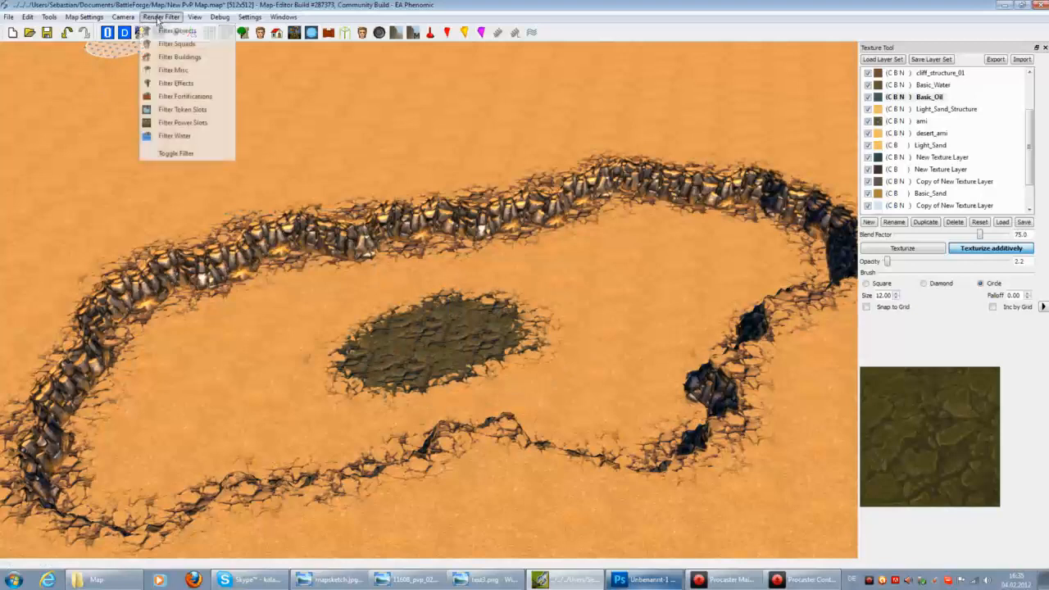
pyautogui.click(174, 135)
pyautogui.scroll(5, 312, 278)
pyautogui.scroll(-5, 330, 272)
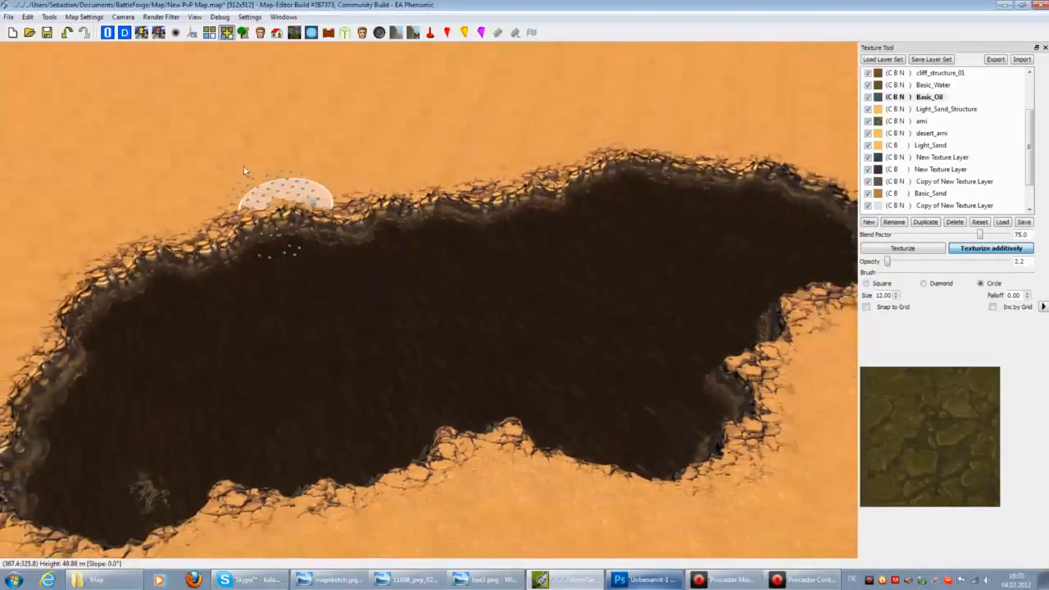
# Switch to Photoshop, hide layers Ebene 12 and Ebene 13, and make Ebene 11 Kopie the active layer at 300% zoom
pyautogui.click(642, 576)
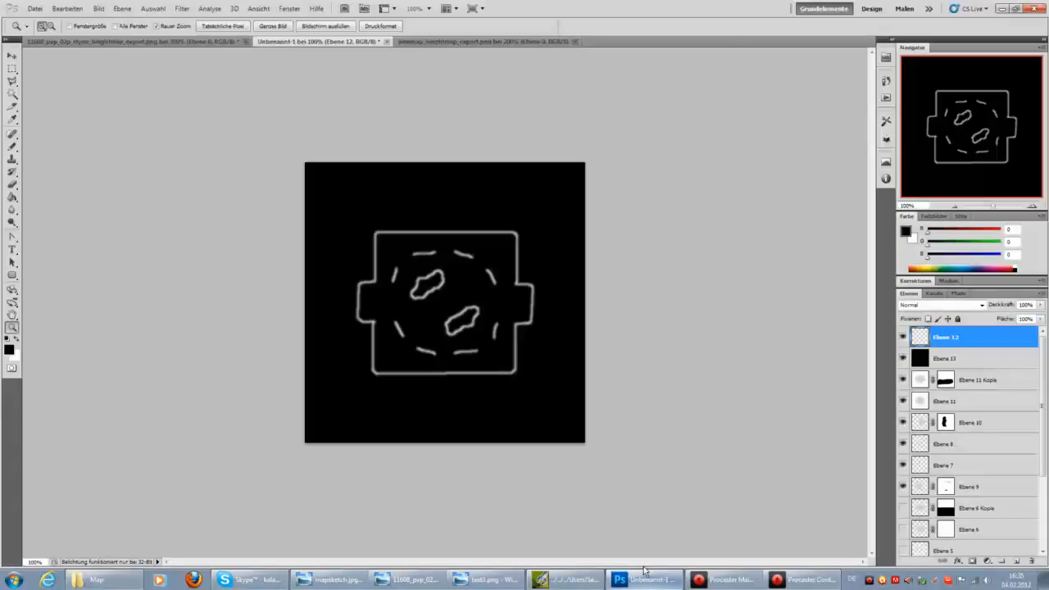
pyautogui.click(448, 299)
pyautogui.click(448, 299)
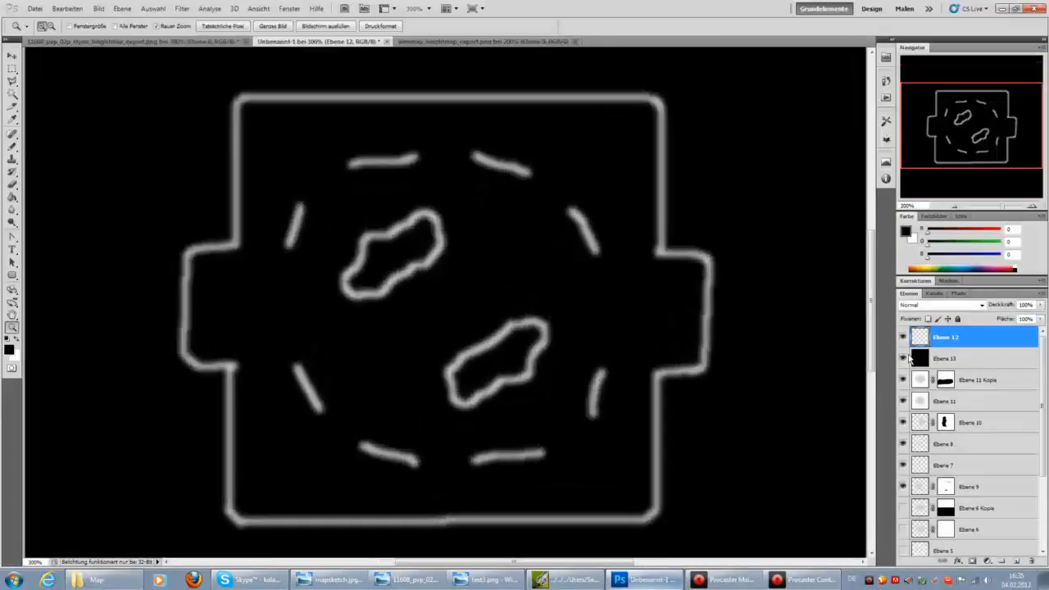
pyautogui.moveTo(903, 358); pyautogui.dragTo(903, 338)
pyautogui.click(921, 381)
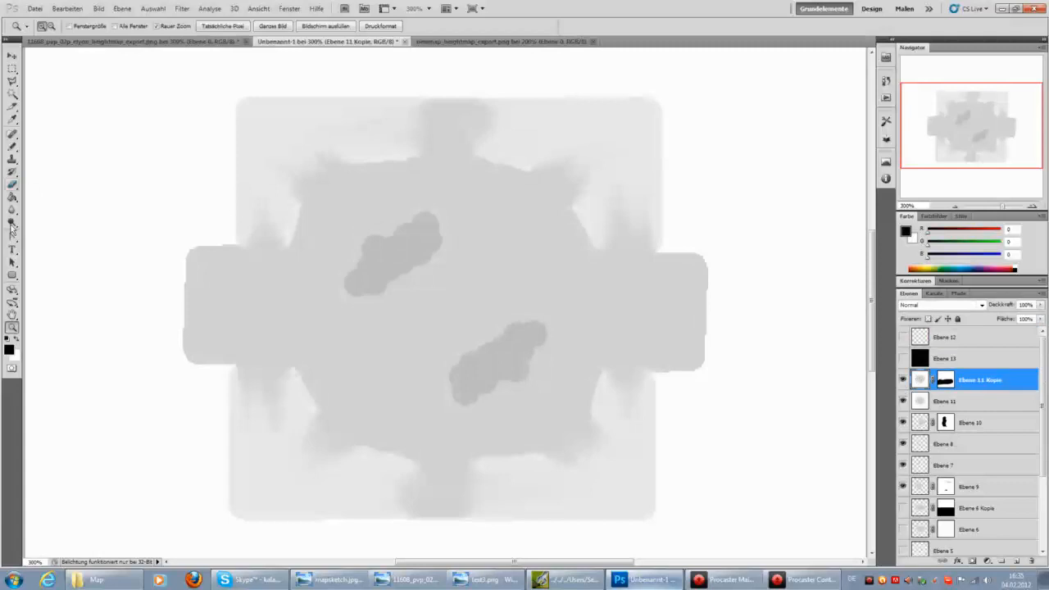
# Select both dark pit shapes on Ebene 11 Kopie with the Magic Wand at tolerance 10
pyautogui.click(14, 146)
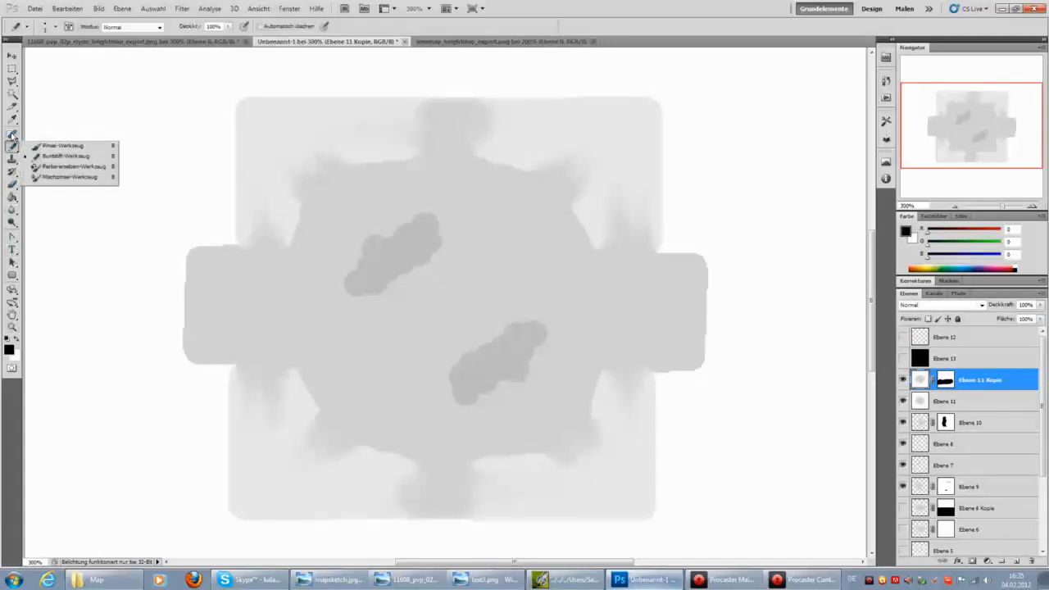
pyautogui.click(13, 93)
pyautogui.rightClick(22, 97)
pyautogui.click(59, 106)
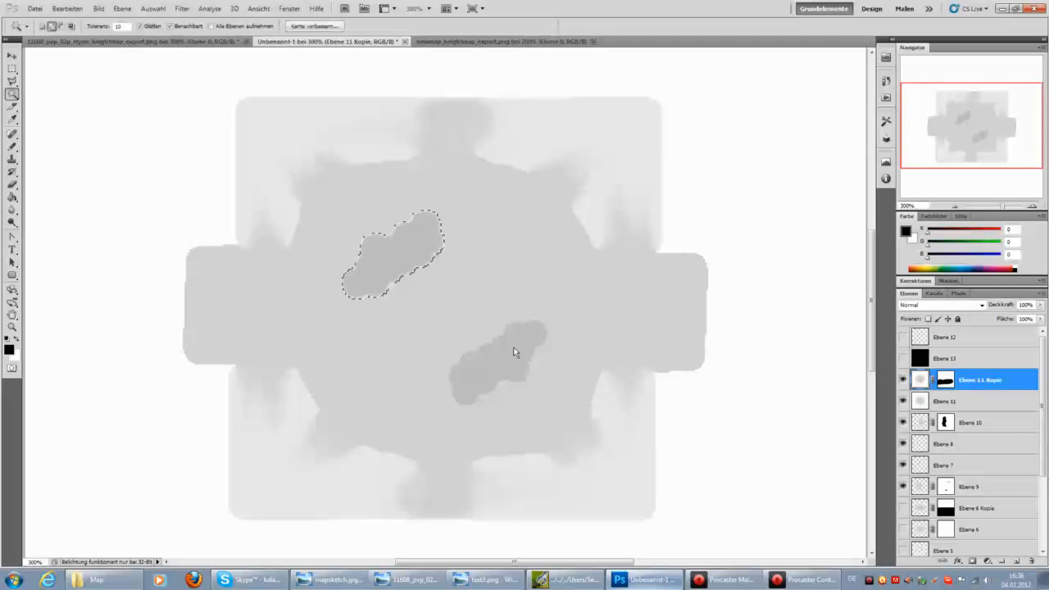
# Add a new empty layer directly above Ebene 13 and make the black Ebene 13 visible again
pyautogui.click(938, 357)
pyautogui.click(1016, 562)
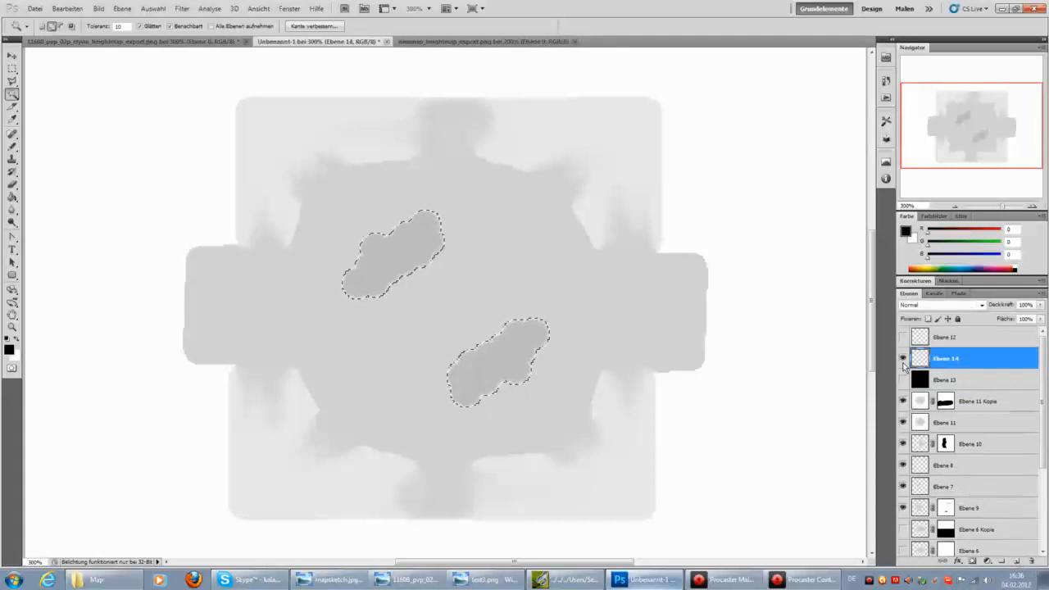
pyautogui.click(902, 379)
# Contract the selection around the two pits
pyautogui.click(68, 8)
pyautogui.click(68, 8)
pyautogui.click(153, 8)
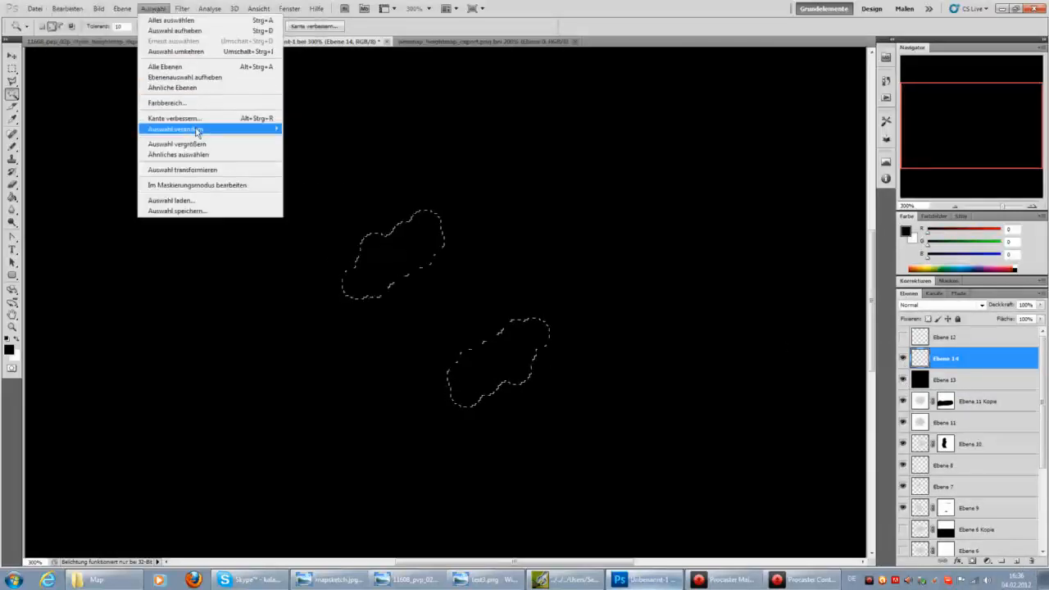
pyautogui.moveTo(198, 133)
pyautogui.click(74, 159)
pyautogui.click(572, 196)
# Fill the contracted pit selection on Ebene 14 with white in Normal mode at 100% opacity, and deselect it
pyautogui.click(68, 8)
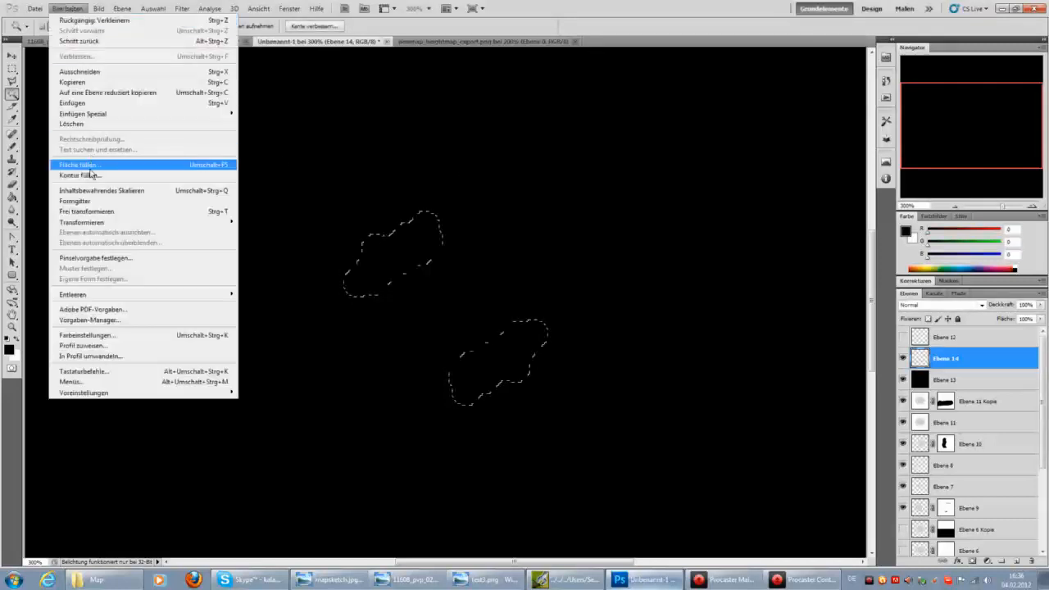
pyautogui.click(82, 192)
pyautogui.click(506, 180)
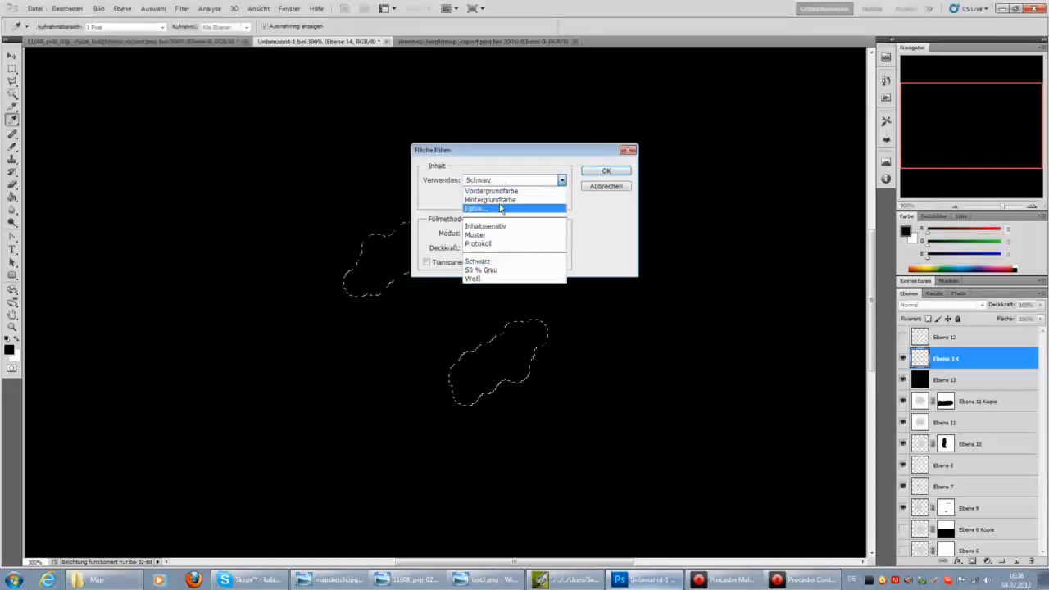
pyautogui.click(473, 279)
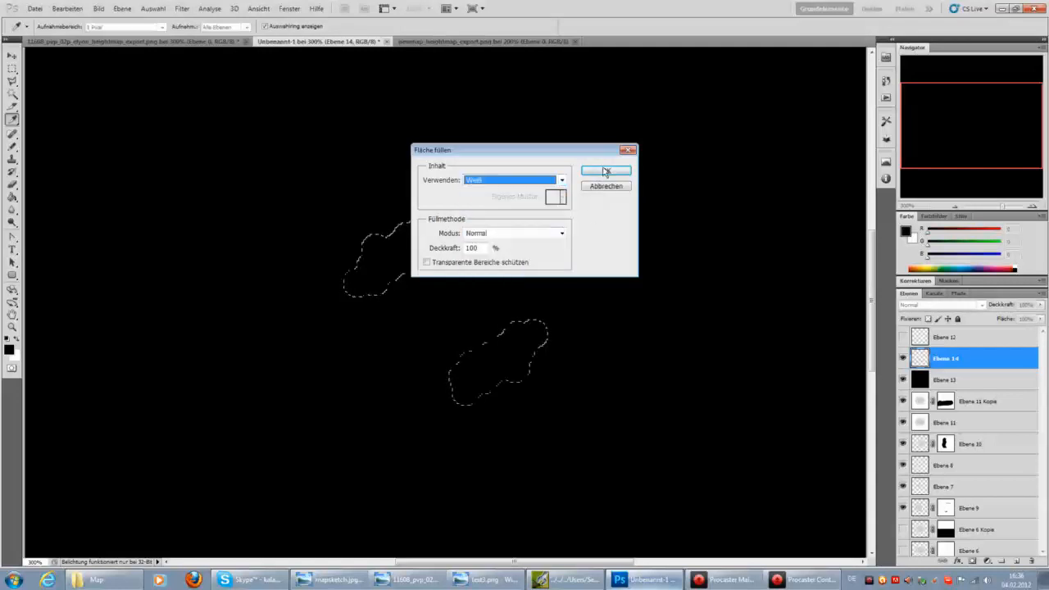
pyautogui.click(606, 170)
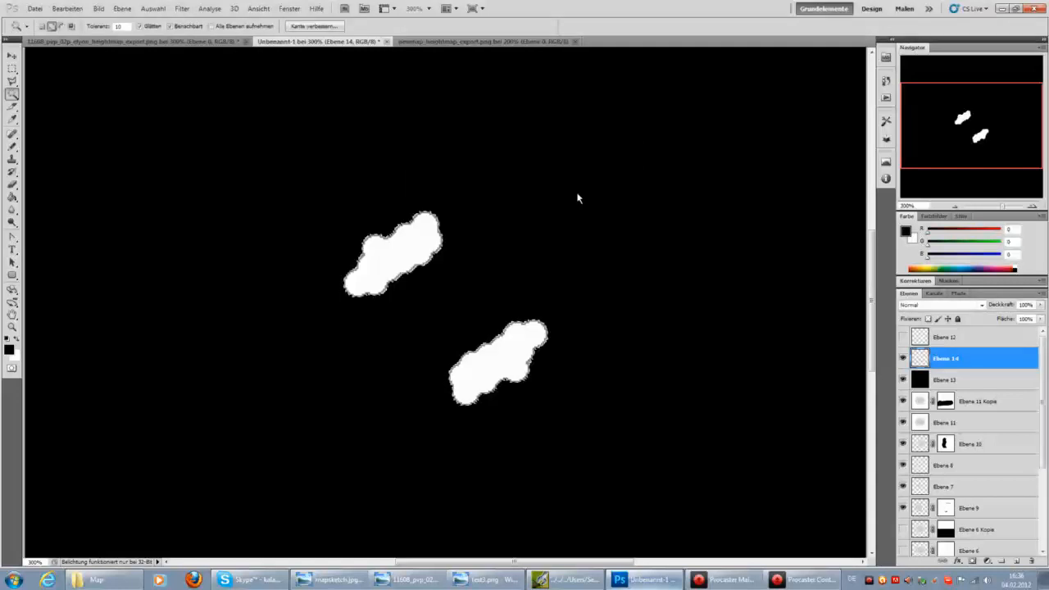
pyautogui.click(166, 8)
pyautogui.click(182, 31)
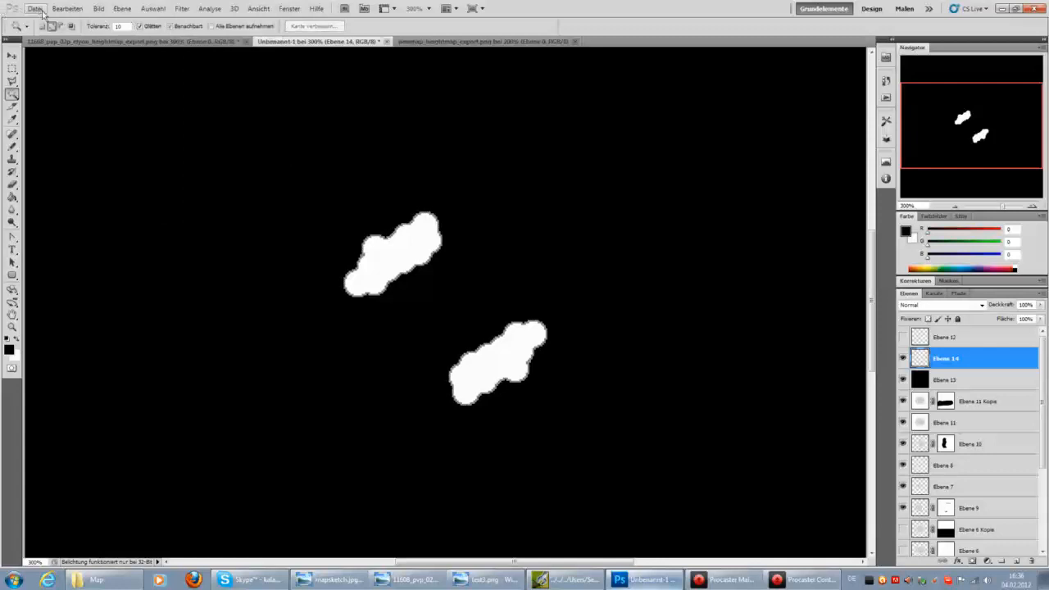
# Save the white pit mask as a PNG copy in the Map folder, basing the file name on texture1.png
pyautogui.click(35, 8)
pyautogui.click(70, 172)
pyautogui.click(559, 318)
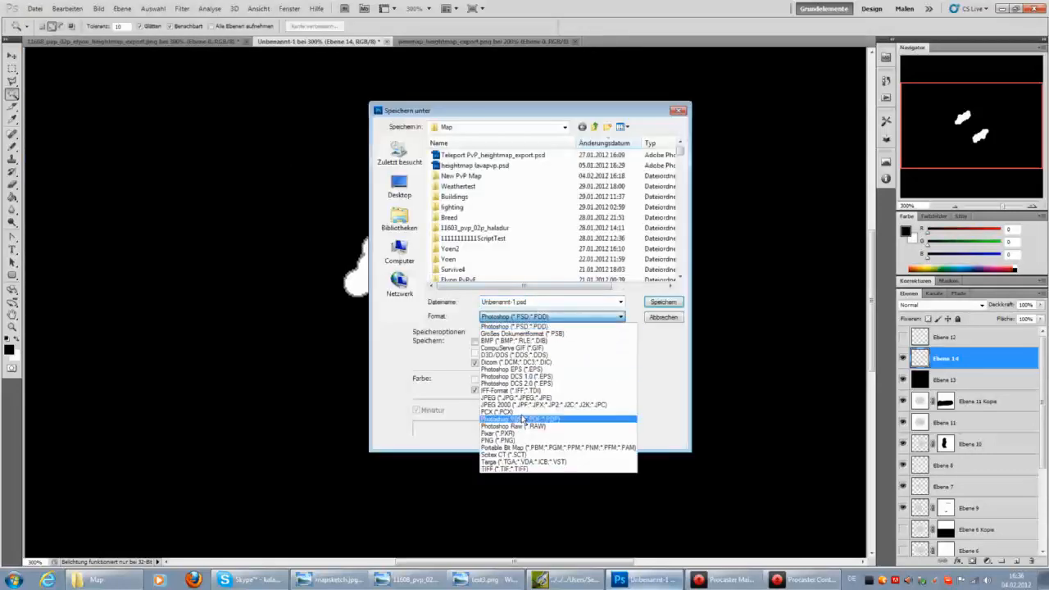
pyautogui.click(509, 441)
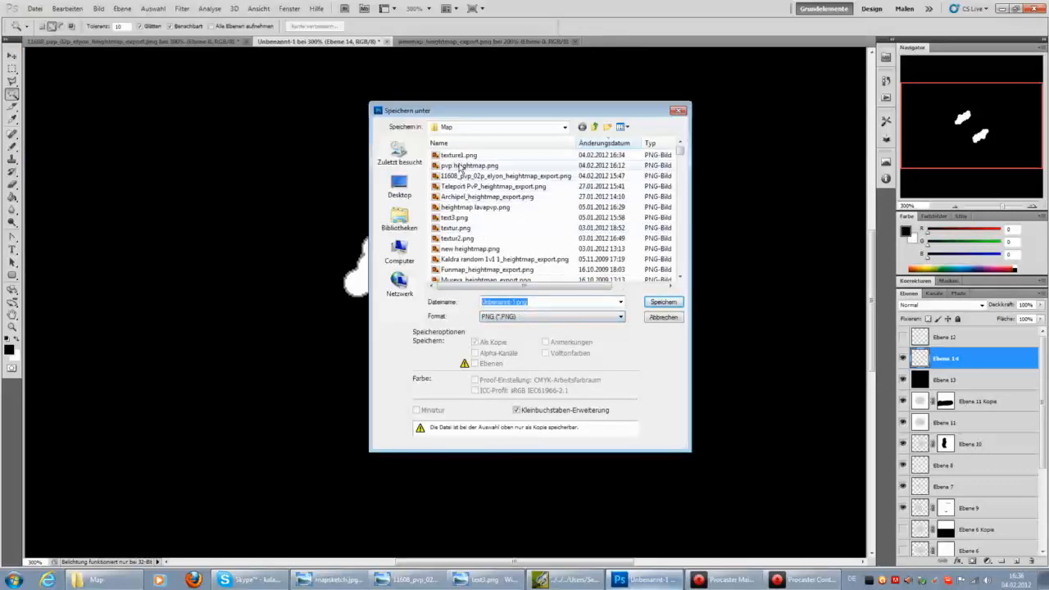
pyautogui.click(458, 155)
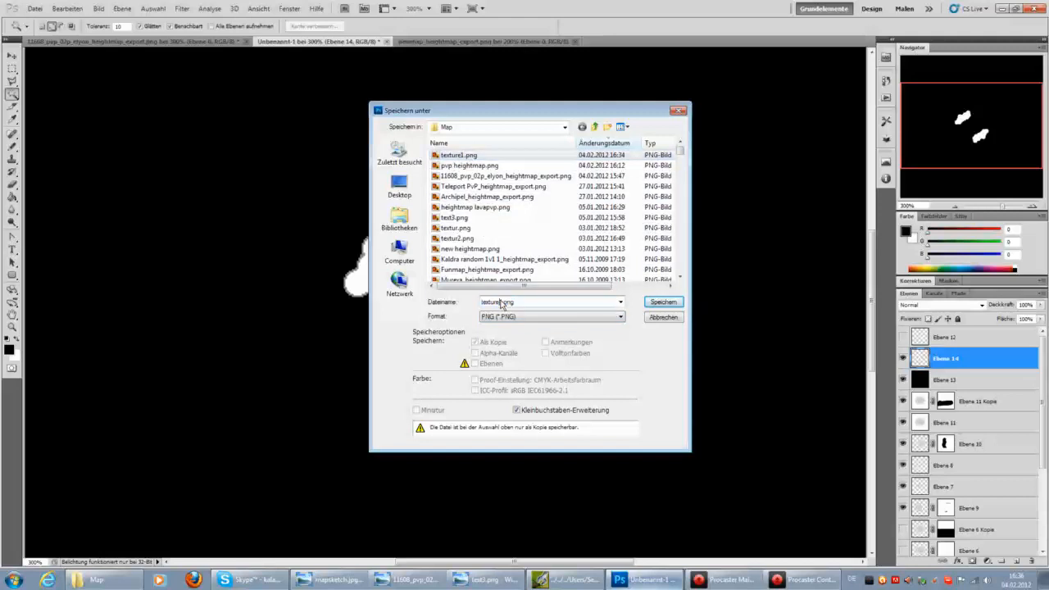
pyautogui.press('Return')
pyautogui.press('Return')
# Switch to the map editor, hide the water, and import the saved pit mask PNG into the Basic_Oil texture layer
pyautogui.click(583, 584)
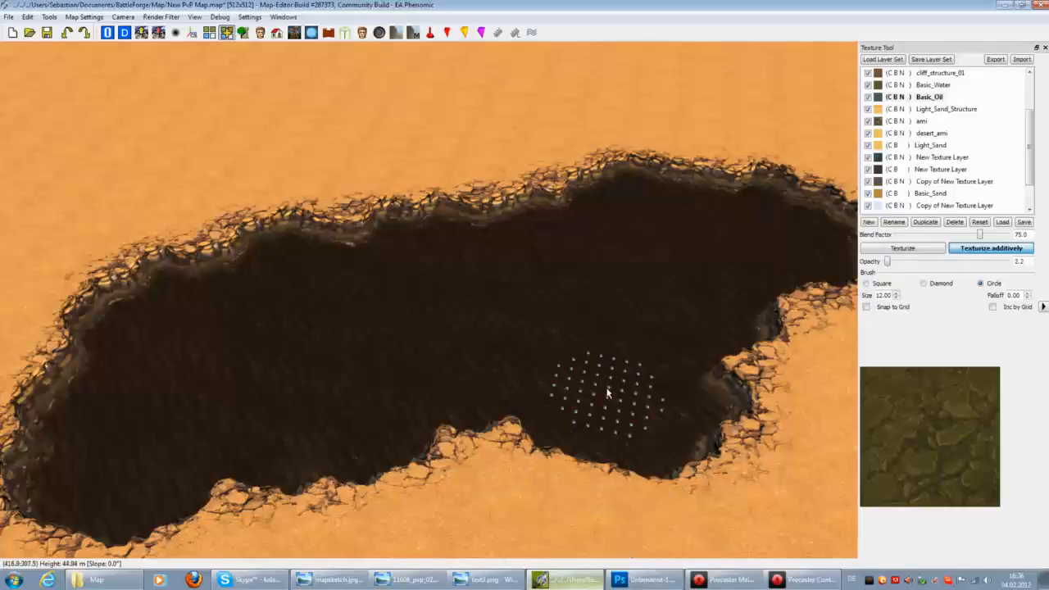
pyautogui.click(161, 17)
pyautogui.click(179, 135)
pyautogui.click(1021, 59)
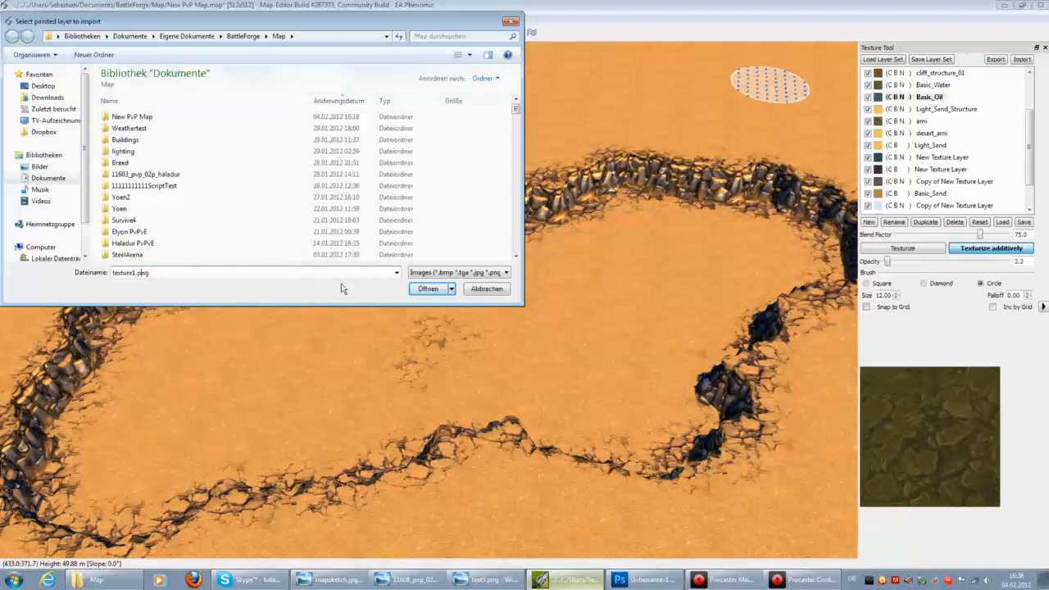
pyautogui.press('Return')
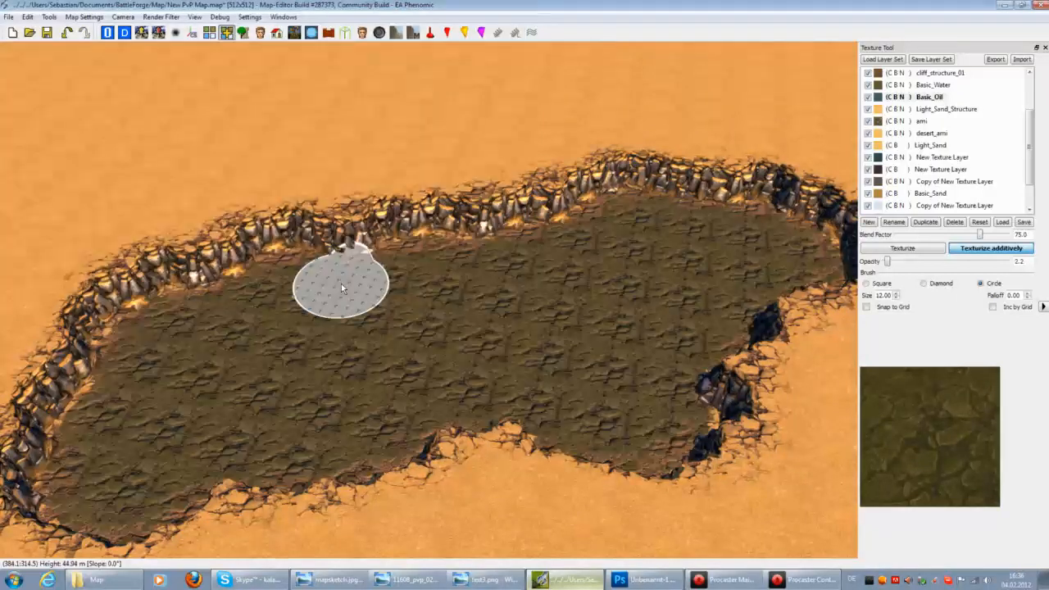
# Make the water in the pits visible again and save the map
pyautogui.scroll(-4, 536, 289)
pyautogui.press('Left')
pyautogui.press('Up')
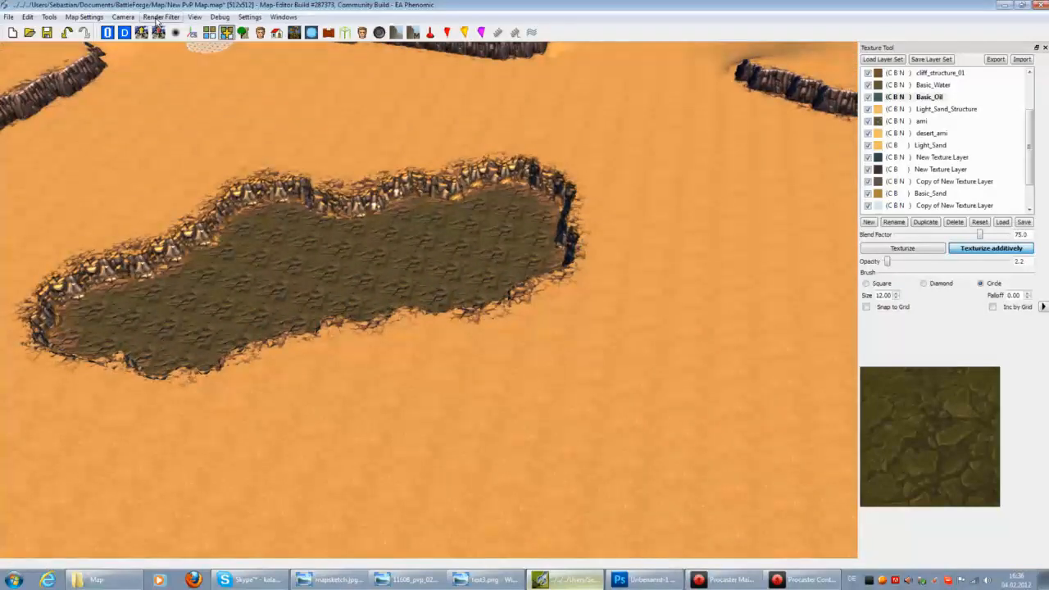
pyautogui.scroll(6, 360, 252)
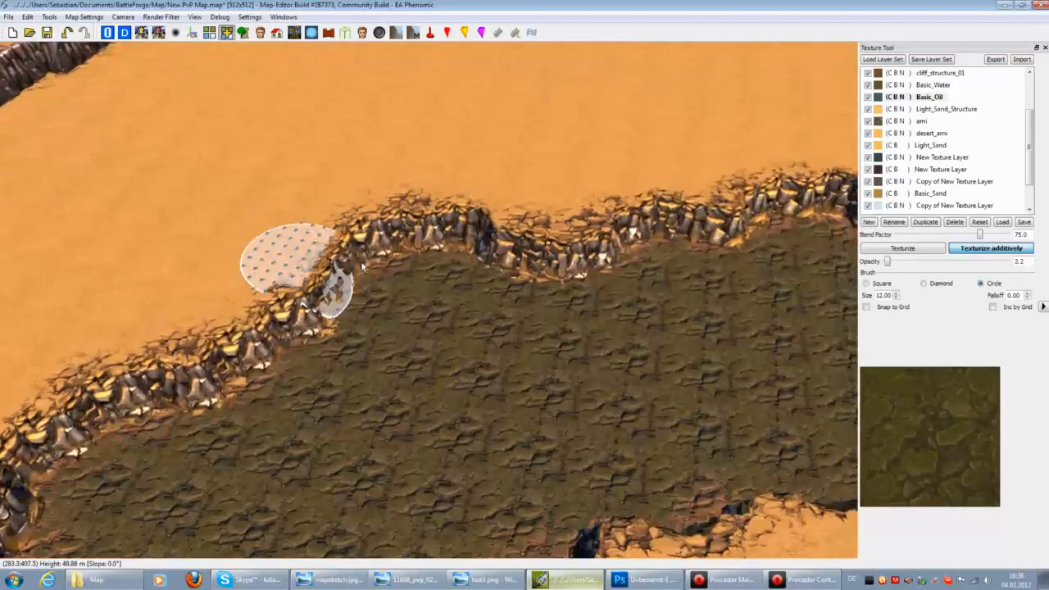
pyautogui.scroll(-5, 361, 253)
pyautogui.click(156, 18)
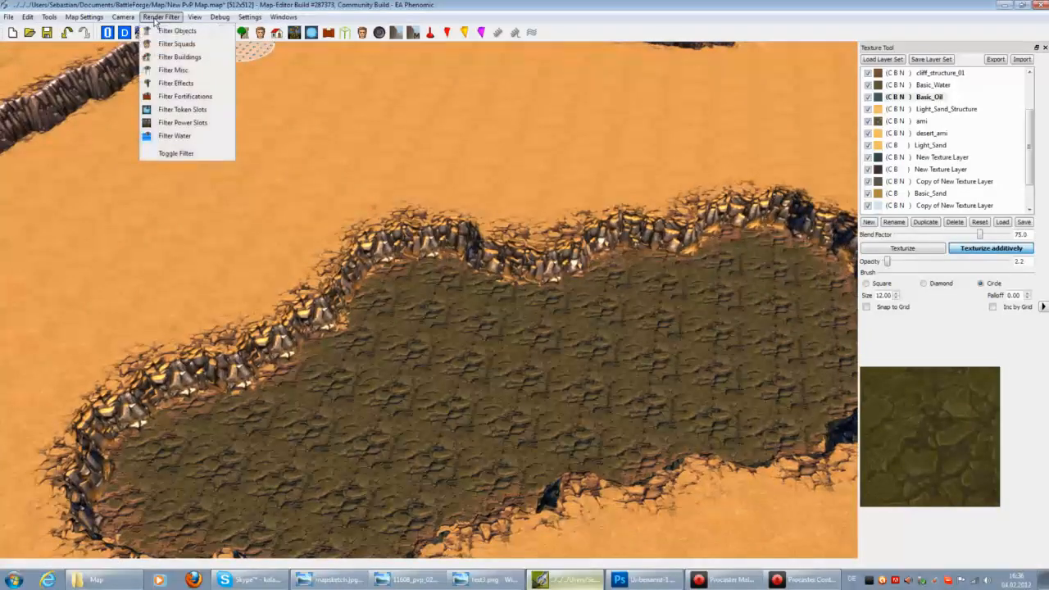
pyautogui.click(165, 136)
pyautogui.press('Down')
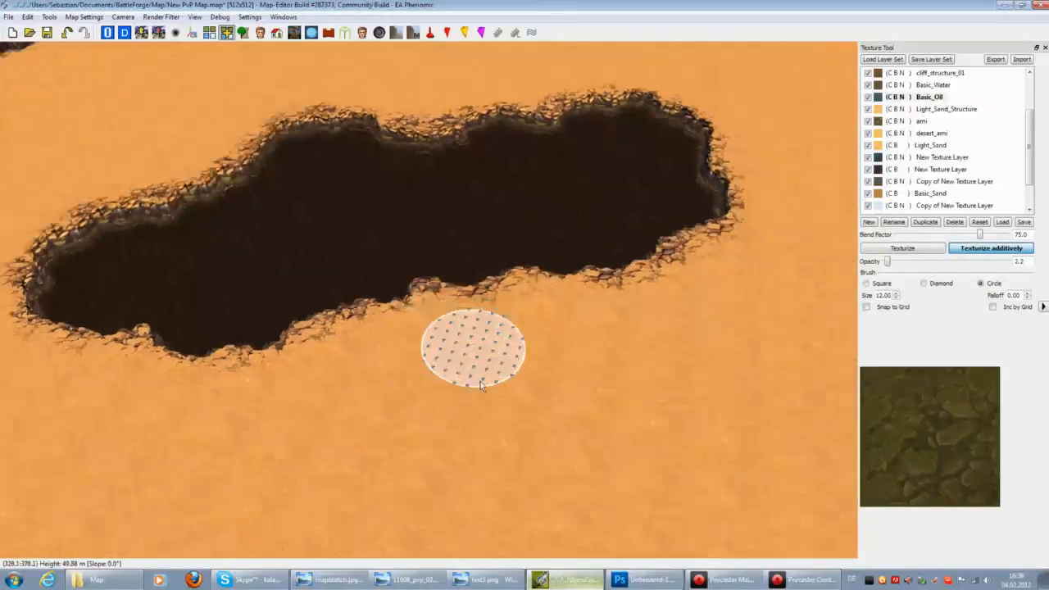
pyautogui.scroll(-4, 480, 383)
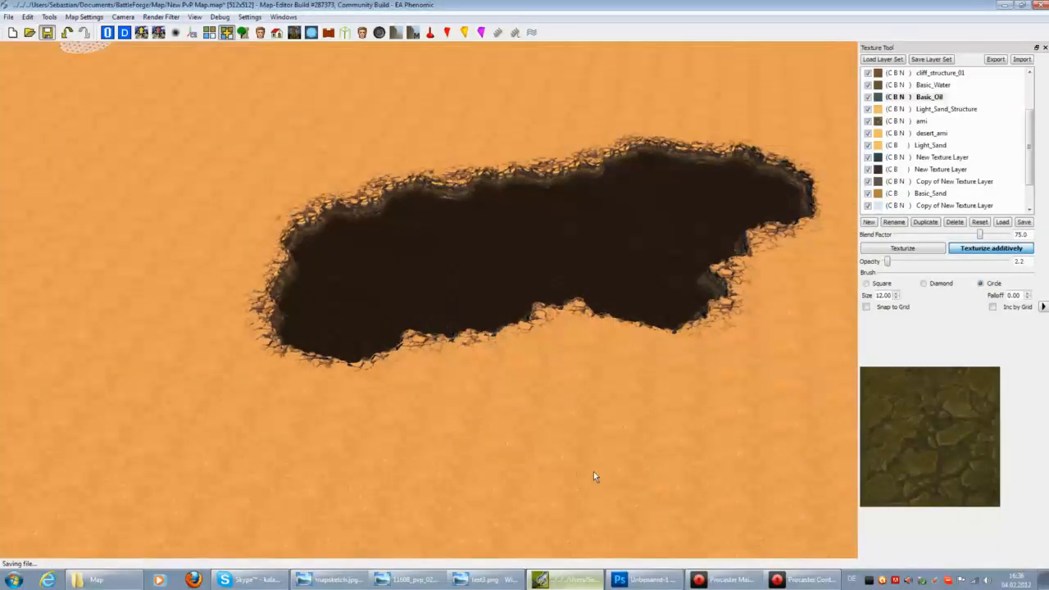
# Try painting a patch of New Texture Layer onto the open sand beside the pits
pyautogui.scroll(-5, 669, 474)
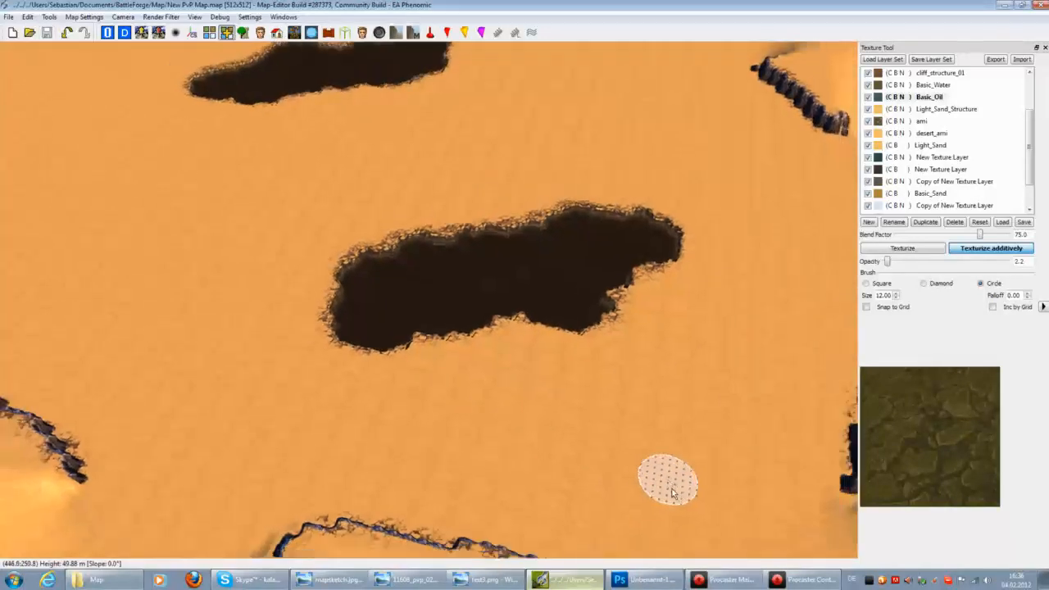
pyautogui.press('Down')
pyautogui.press('Right')
pyautogui.press('Up')
pyautogui.press('Up')
pyautogui.press('Left')
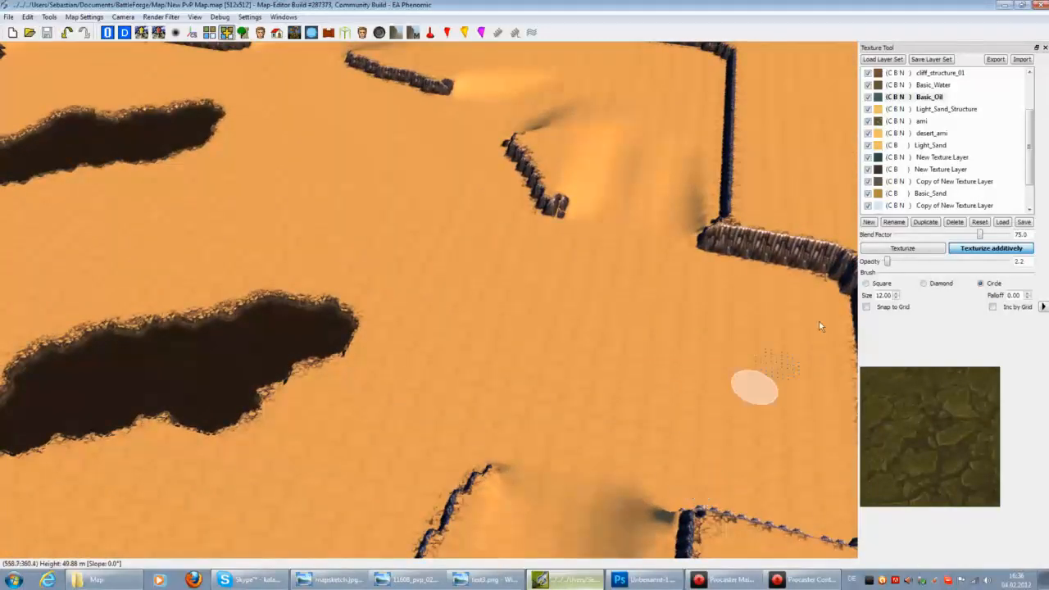
pyautogui.click(934, 85)
pyautogui.click(742, 580)
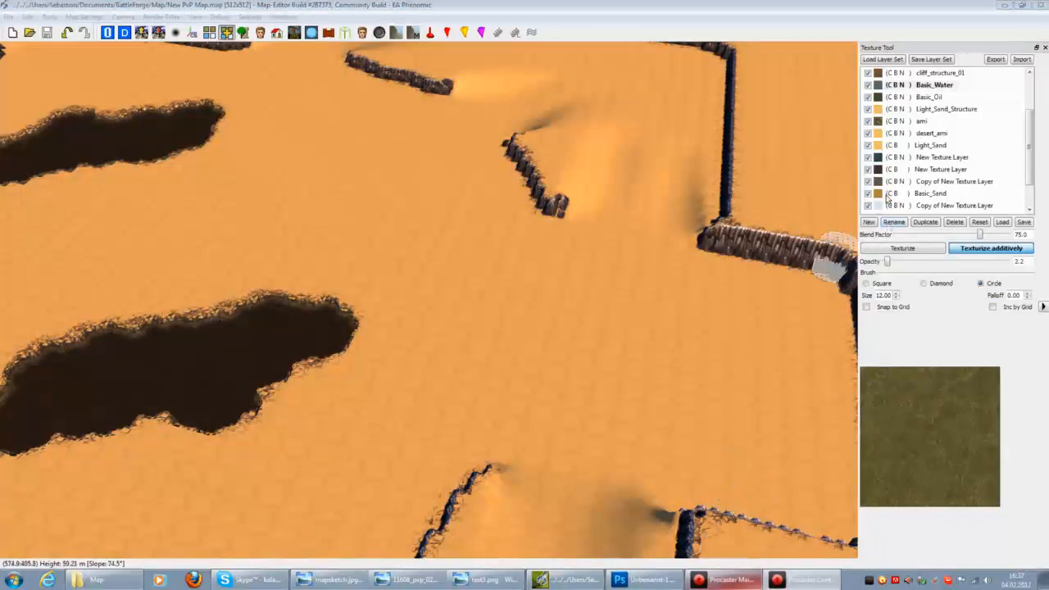
pyautogui.click(934, 82)
pyautogui.moveTo(1029, 141); pyautogui.dragTo(1031, 107)
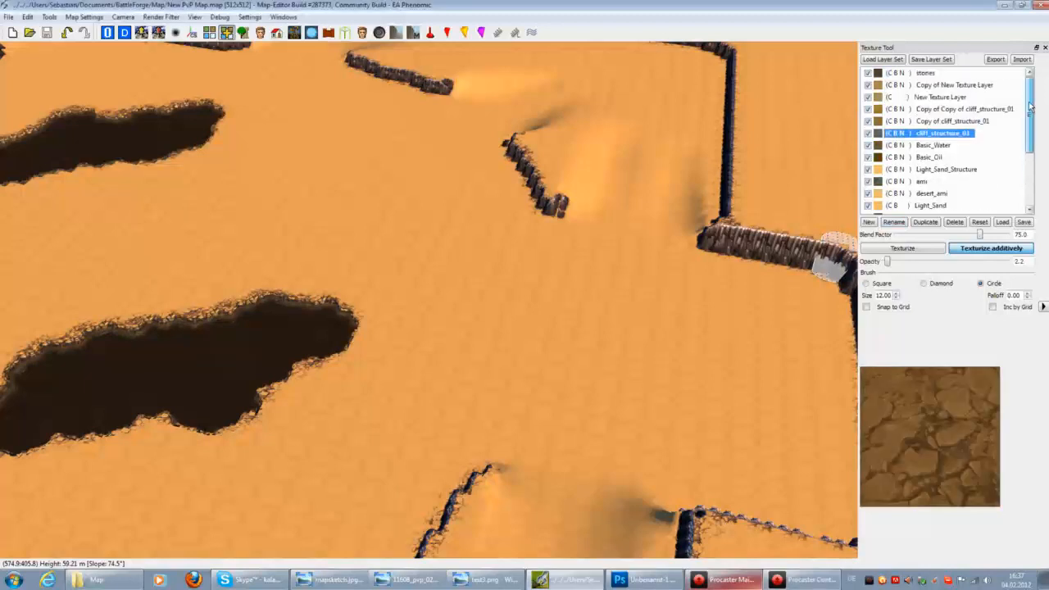
pyautogui.click(952, 121)
pyautogui.click(941, 97)
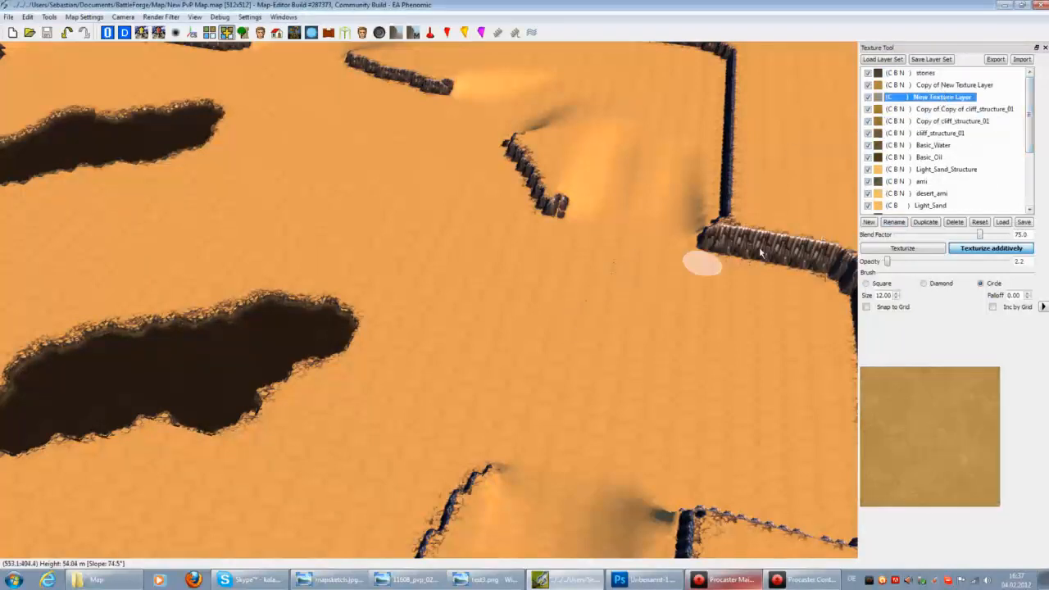
pyautogui.scroll(2, 712, 369)
pyautogui.scroll(3, 710, 371)
pyautogui.moveTo(544, 358)
pyautogui.mouseDown()
pyautogui.moveTo(481, 386)
pyautogui.moveTo(553, 380)
pyautogui.moveTo(546, 358)
pyautogui.moveTo(516, 347)
pyautogui.moveTo(573, 373)
pyautogui.mouseUp()
pyautogui.scroll(3, 619, 353)
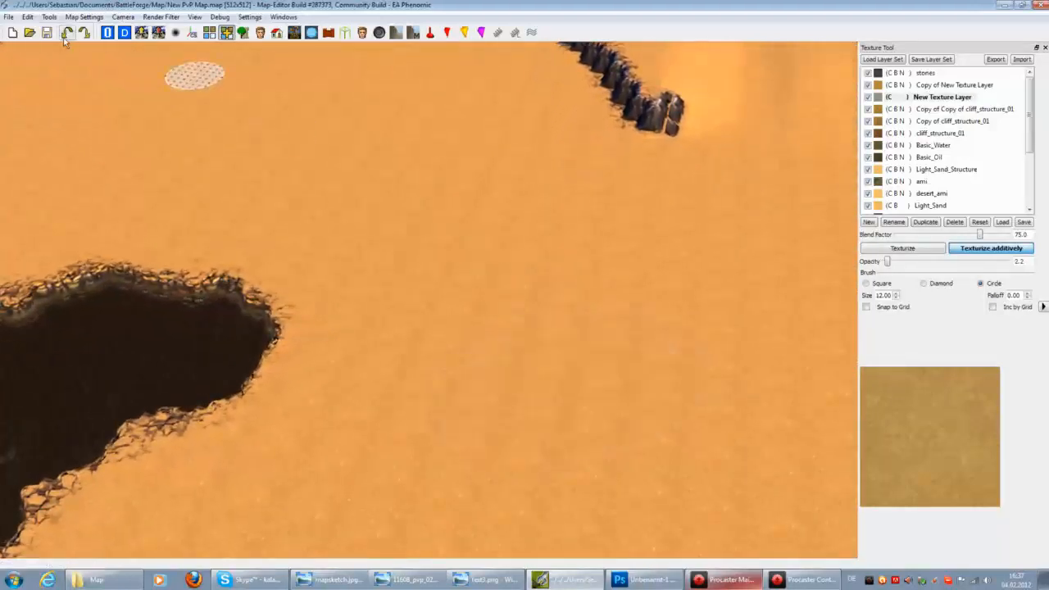
# Try painting a patch of Copy of New Texture Layer on the open sand and inspect its structure up close
pyautogui.click(951, 84)
pyautogui.moveTo(527, 319)
pyautogui.mouseDown()
pyautogui.moveTo(475, 381)
pyautogui.moveTo(503, 375)
pyautogui.moveTo(510, 347)
pyautogui.mouseUp()
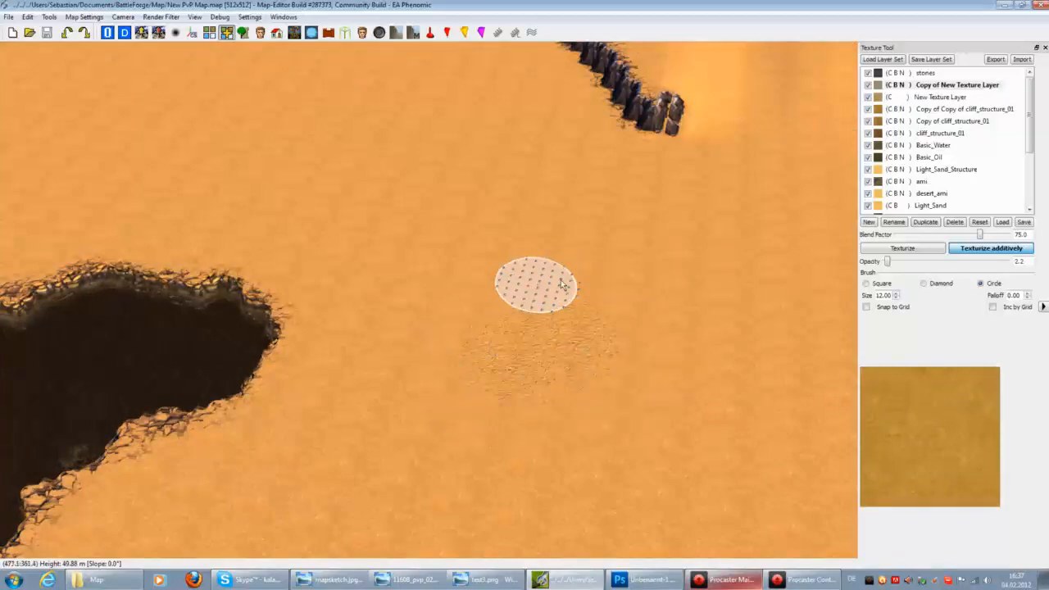
pyautogui.scroll(5, 664, 298)
pyautogui.press('Right')
pyautogui.scroll(-2, 627, 279)
pyautogui.press('Down')
pyautogui.scroll(-3, 611, 245)
pyautogui.moveTo(611, 244); pyautogui.dragTo(557, 338, button='middle')
pyautogui.scroll(-2, 605, 365)
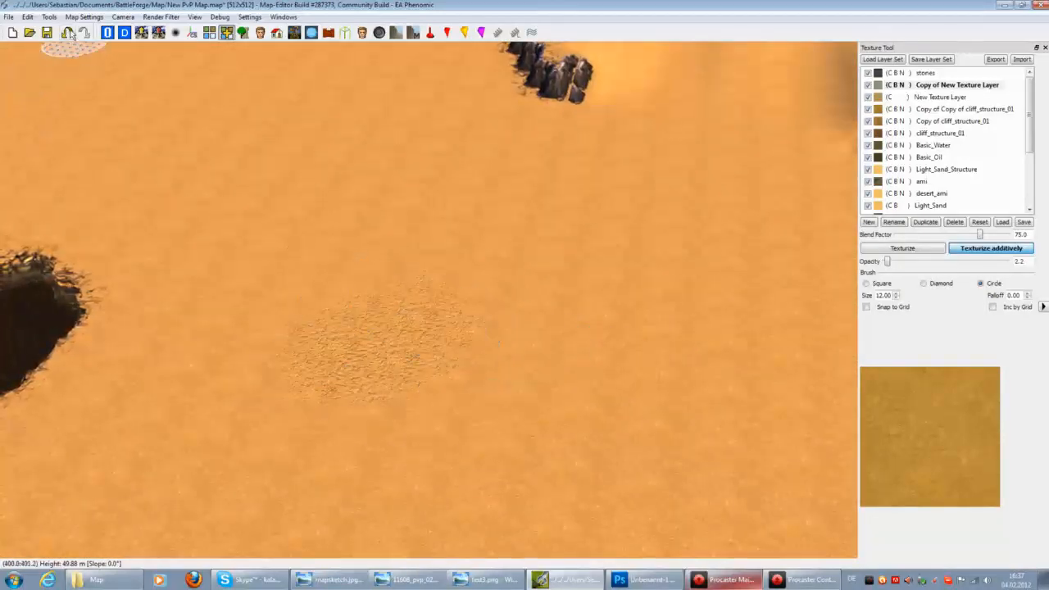
# Switch to Photoshop, view the image at 100%, hide Ebene 13 and Ebene 14, and add a new layer above Ebene 12
pyautogui.click(648, 579)
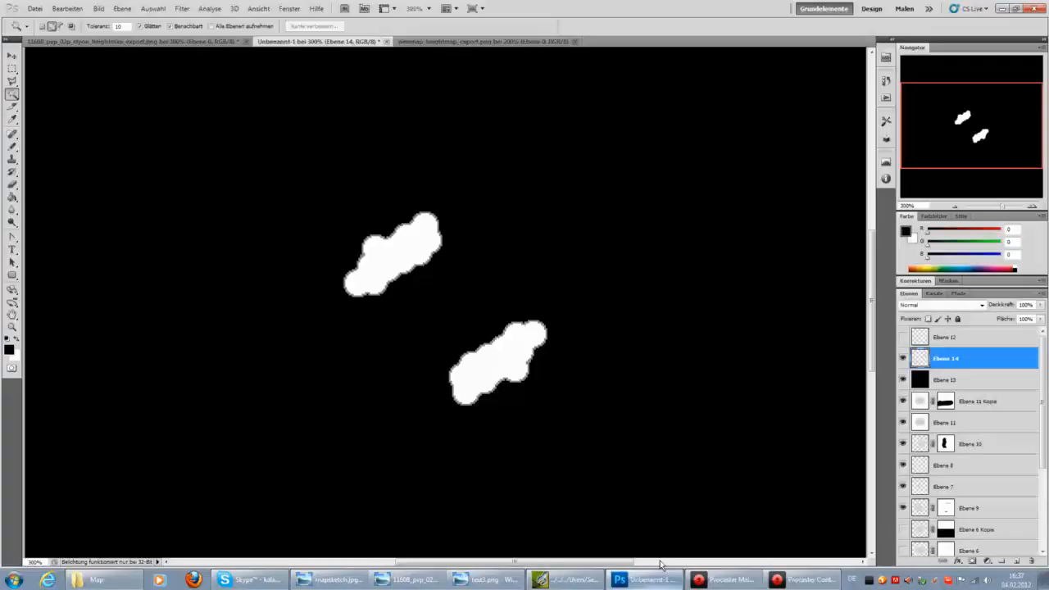
pyautogui.doubleClick(12, 327)
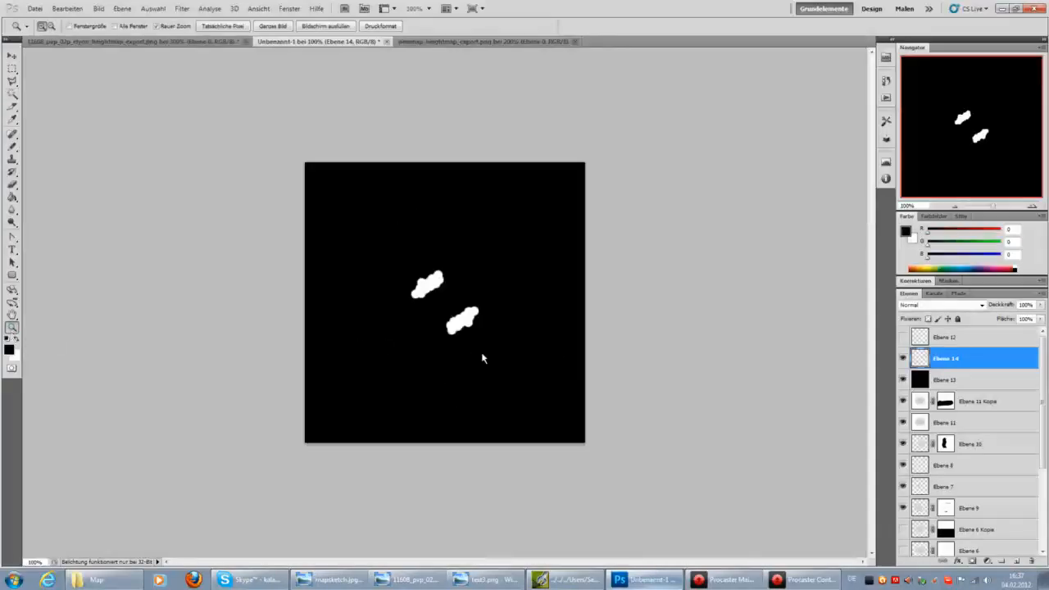
pyautogui.click(903, 379)
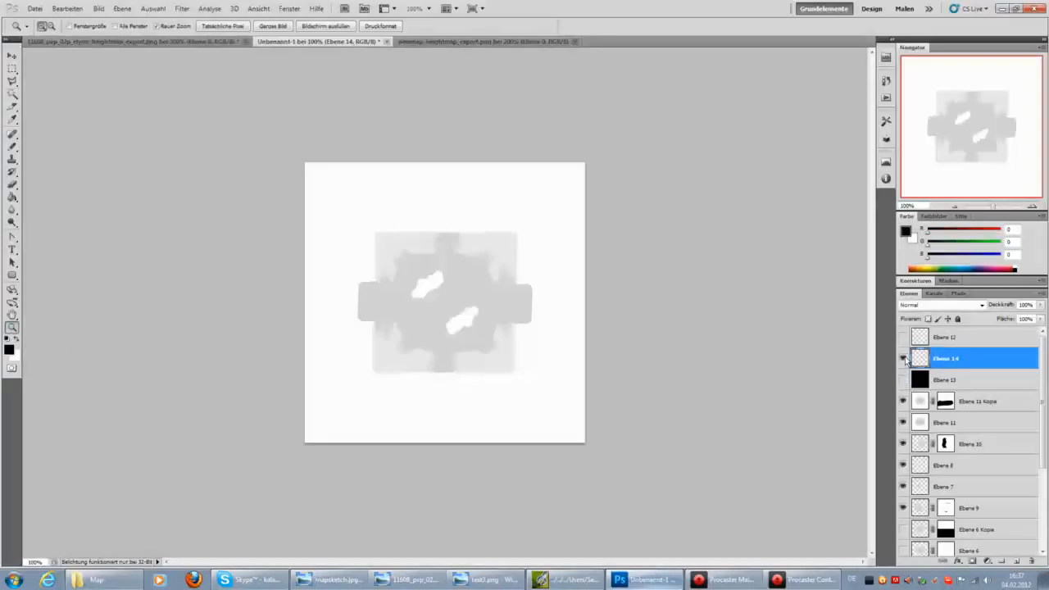
pyautogui.click(904, 358)
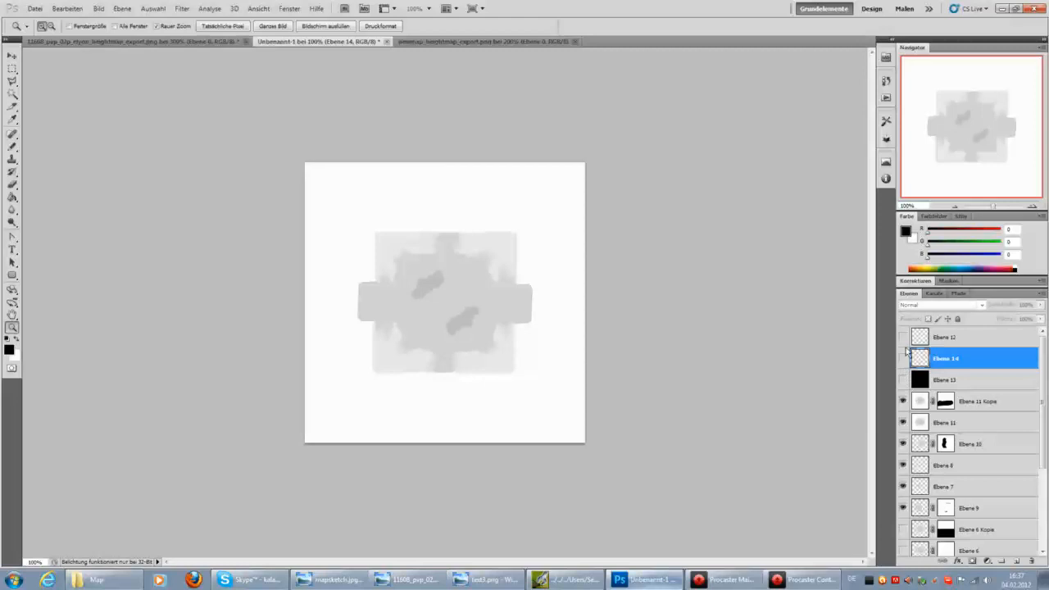
pyautogui.click(983, 343)
pyautogui.click(1015, 562)
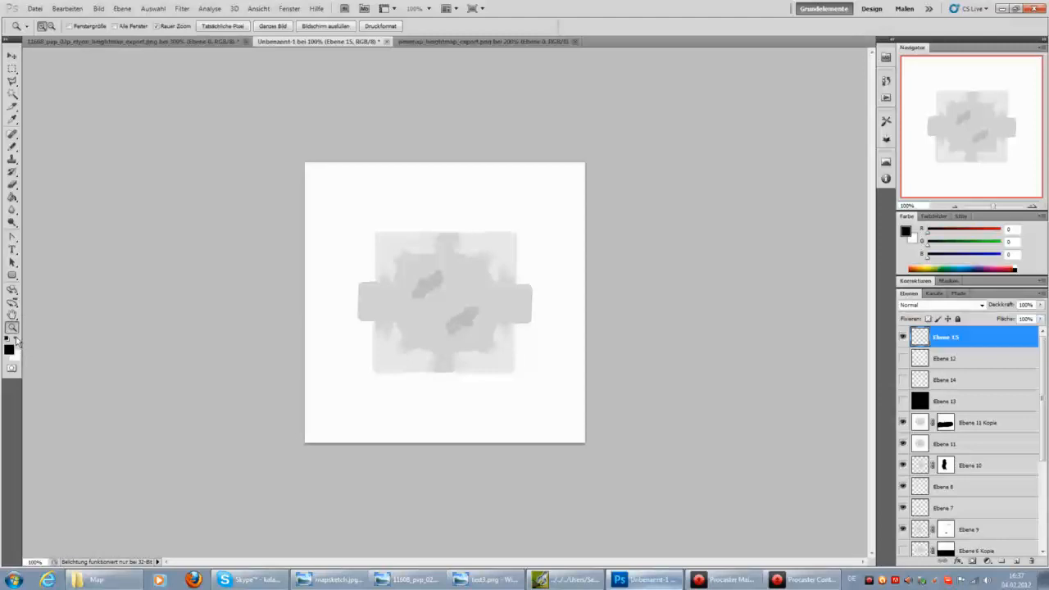
# Set up the Brush tool with a soft 26 px tip and white as the foreground colour
pyautogui.click(12, 147)
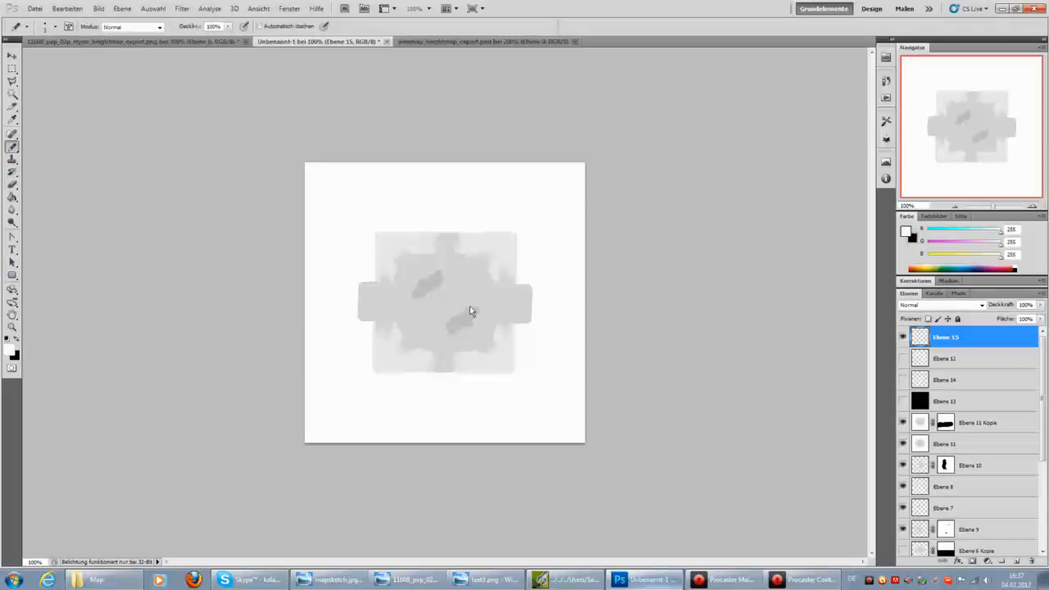
pyautogui.rightClick(516, 320)
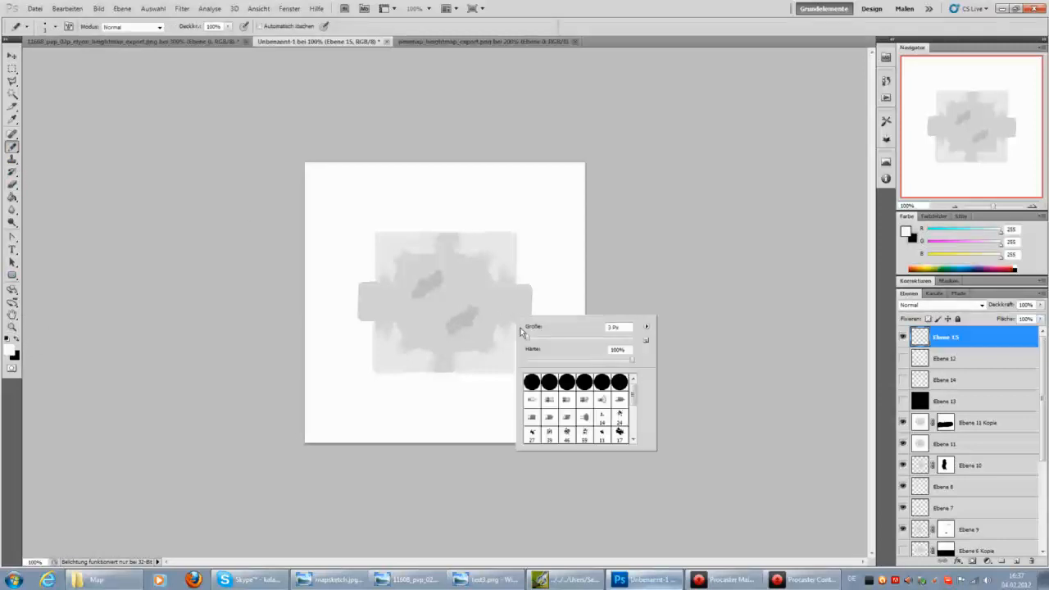
pyautogui.rightClick(13, 147)
pyautogui.click(49, 147)
pyautogui.rightClick(486, 298)
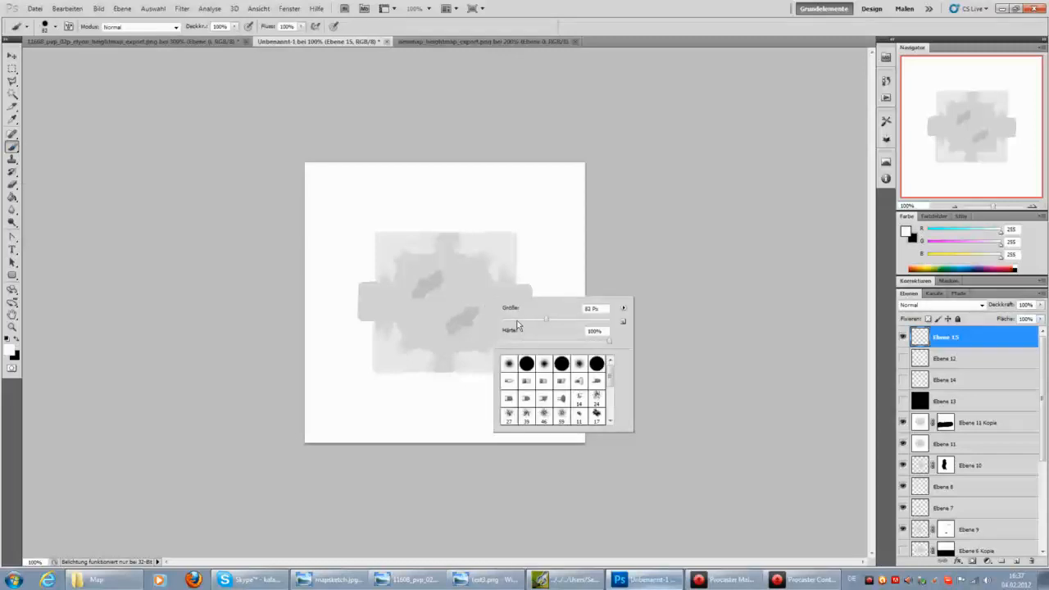
pyautogui.press('Return')
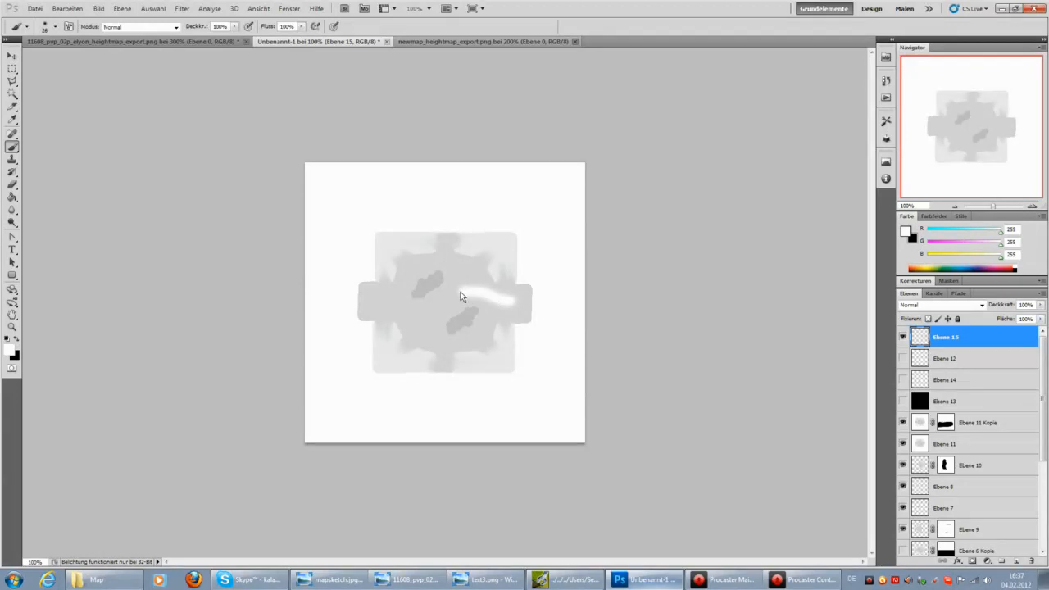
# Paint scattered white strokes and dots across the map area on Ebene 15, and show the black Ebene 13 behind them
pyautogui.moveTo(434, 345)
pyautogui.mouseDown()
pyautogui.moveTo(436, 368)
pyautogui.moveTo(397, 367)
pyautogui.moveTo(376, 297)
pyautogui.moveTo(385, 266)
pyautogui.mouseUp()
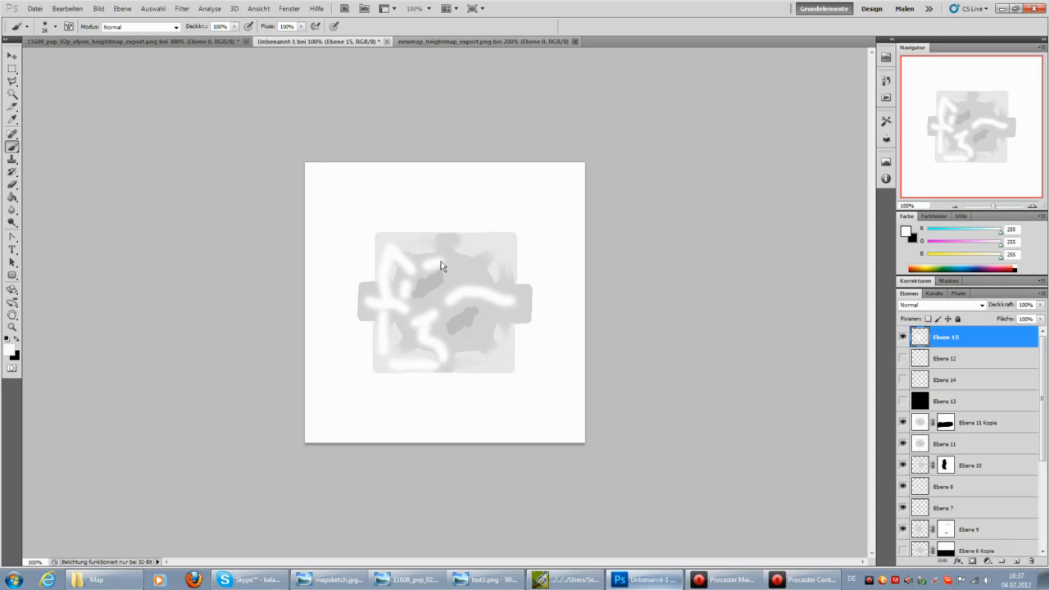
pyautogui.moveTo(468, 244); pyautogui.dragTo(437, 243)
pyautogui.moveTo(501, 249); pyautogui.dragTo(483, 250)
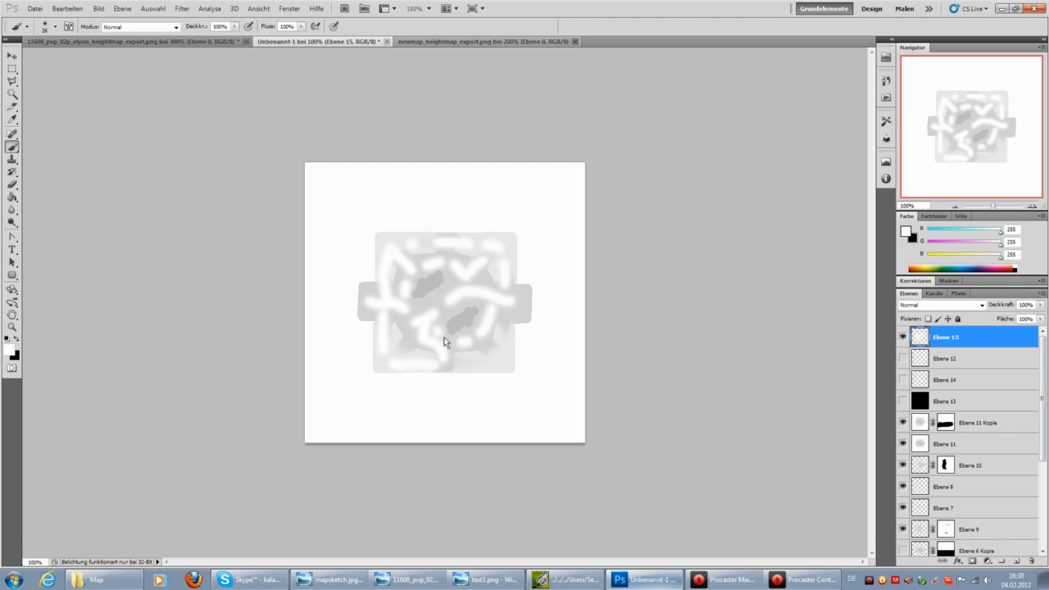
pyautogui.moveTo(484, 349); pyautogui.dragTo(494, 362)
pyautogui.moveTo(527, 305); pyautogui.dragTo(515, 303)
pyautogui.moveTo(435, 309); pyautogui.dragTo(433, 309)
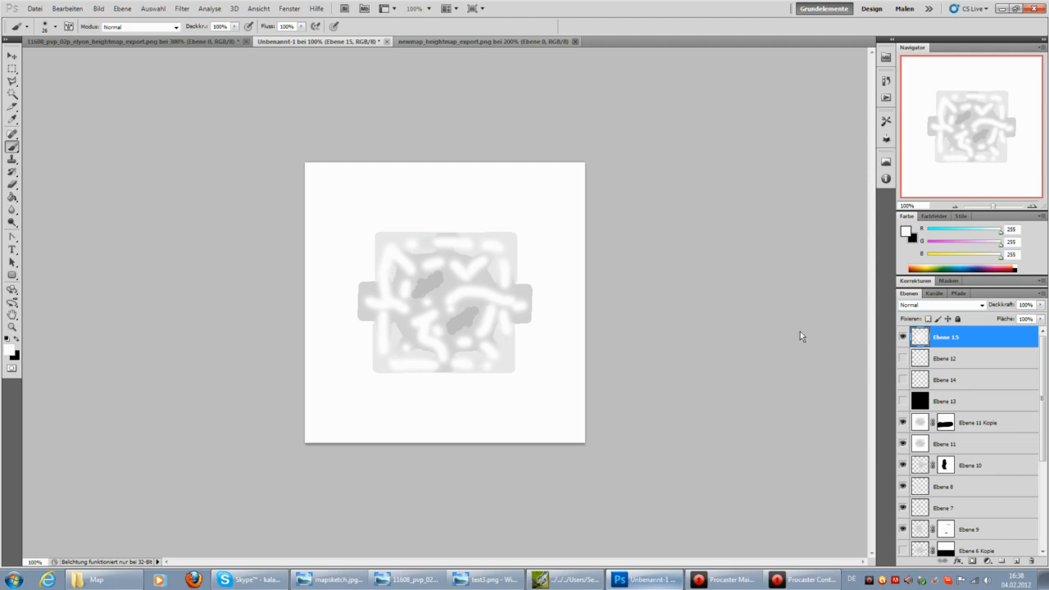
pyautogui.click(904, 402)
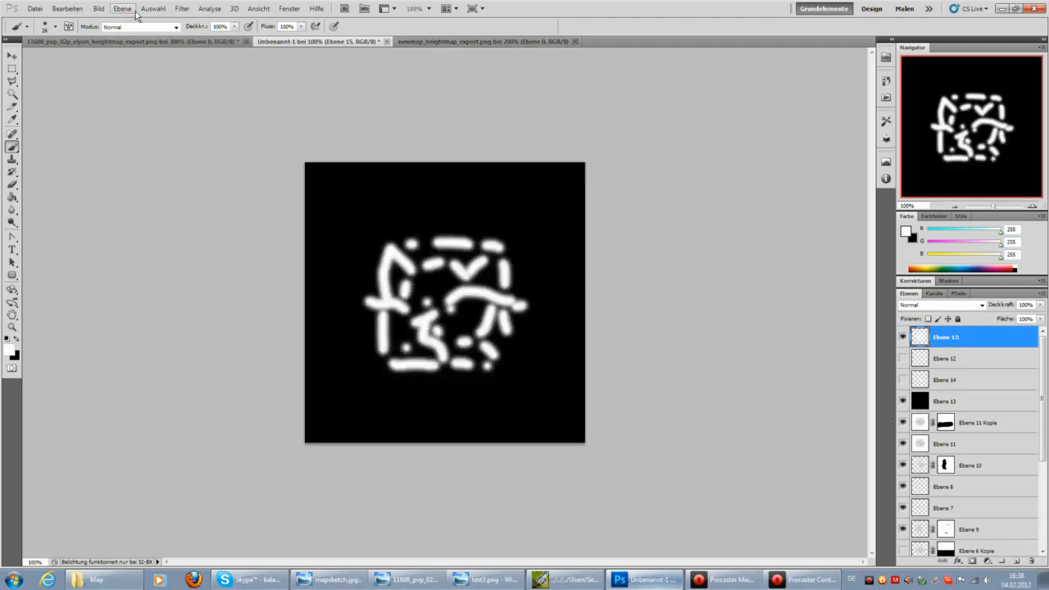
# Soften the white strokes on Ebene 15 with a Gaussian blur of 6 pixels radius
pyautogui.click(182, 8)
pyautogui.moveTo(246, 201)
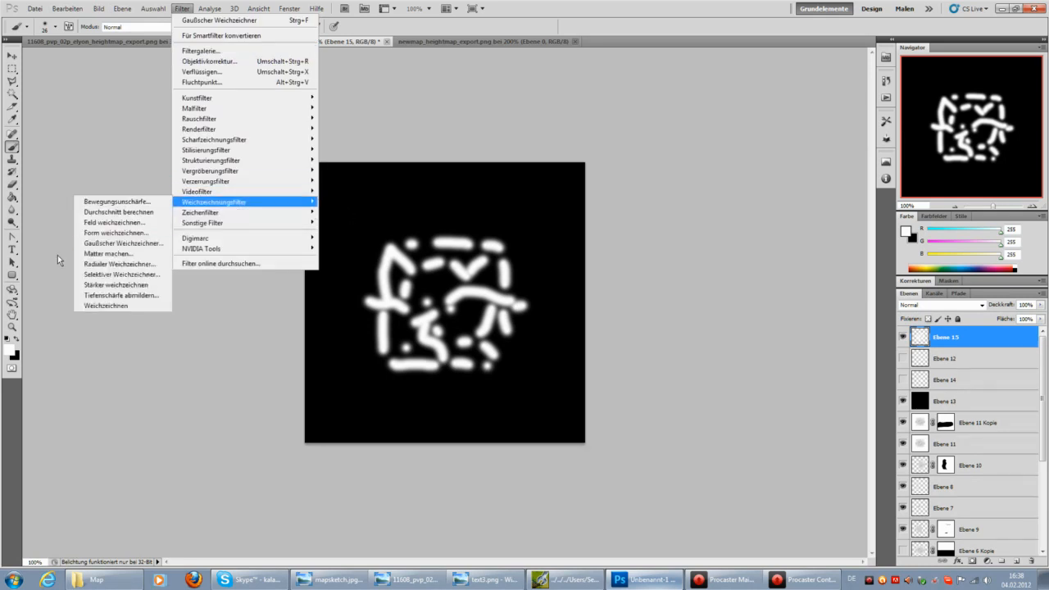
pyautogui.click(122, 244)
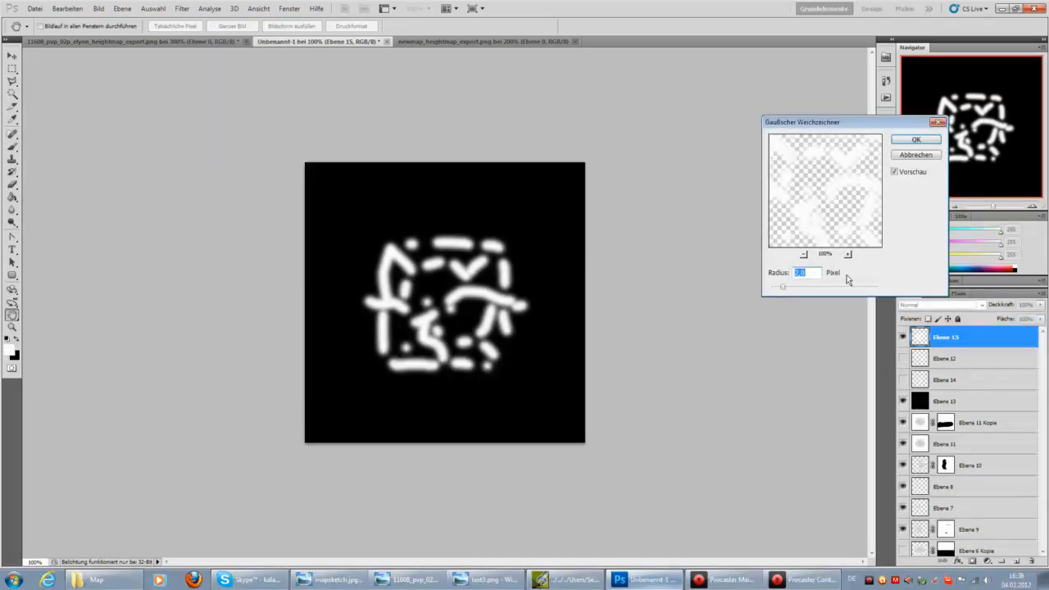
pyautogui.write('6')
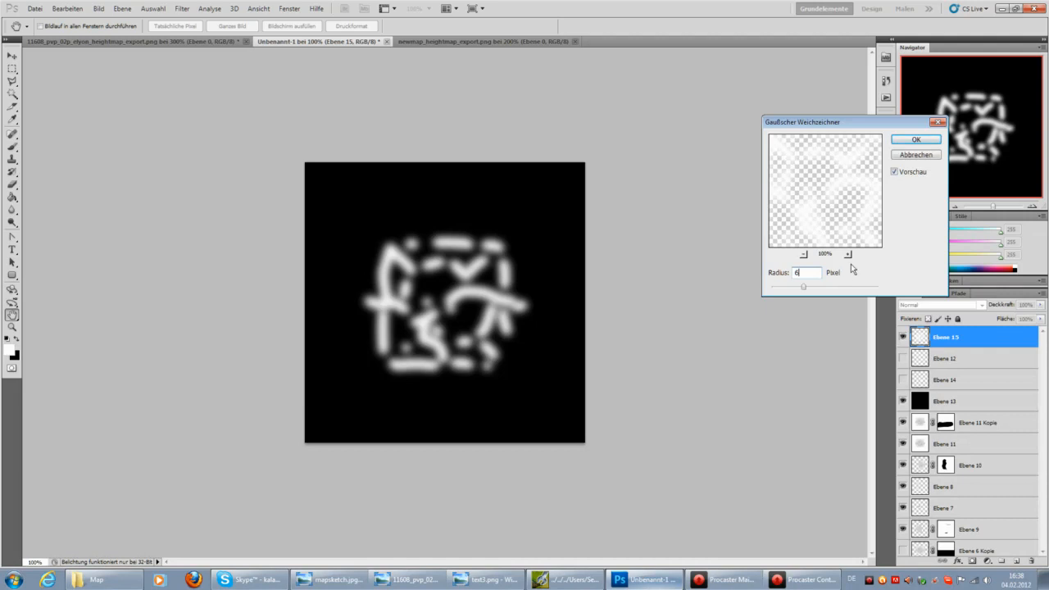
pyautogui.click(916, 140)
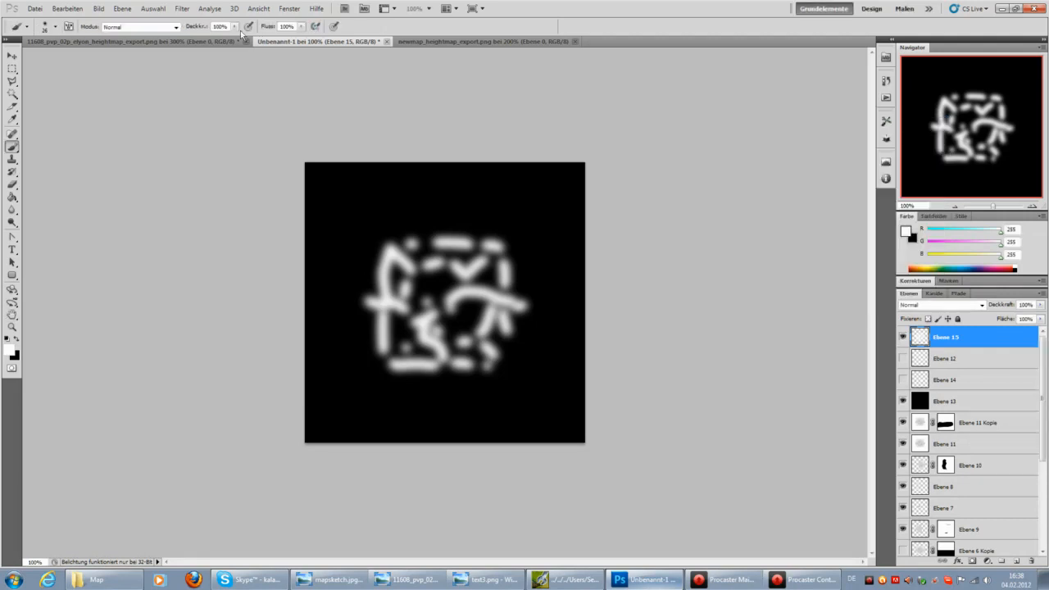
# Add monochromatic noise with Gaussian distribution to the blurred strokes on Ebene 15
pyautogui.click(182, 9)
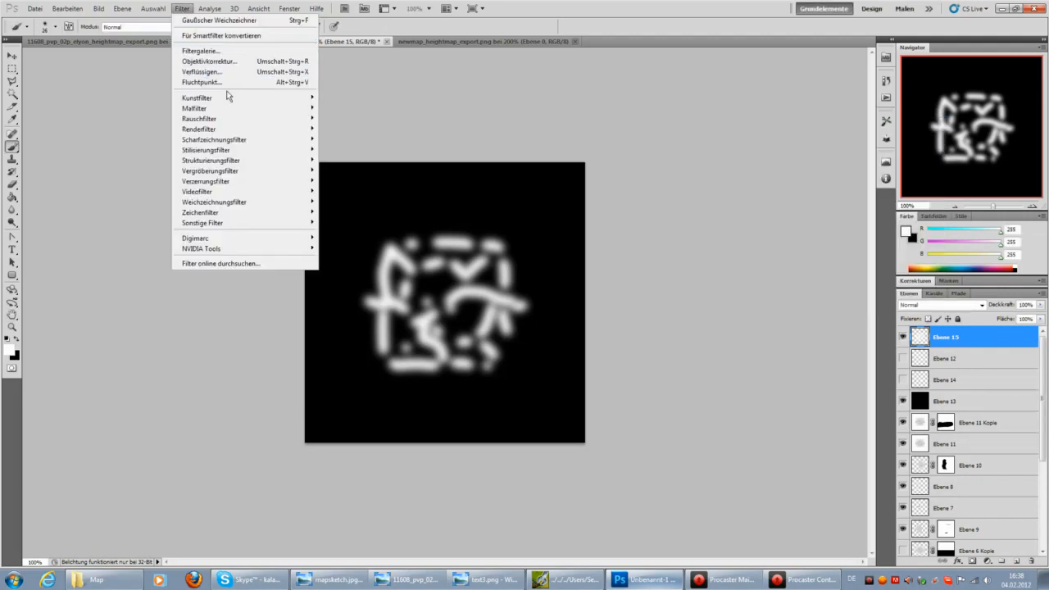
pyautogui.moveTo(243, 125)
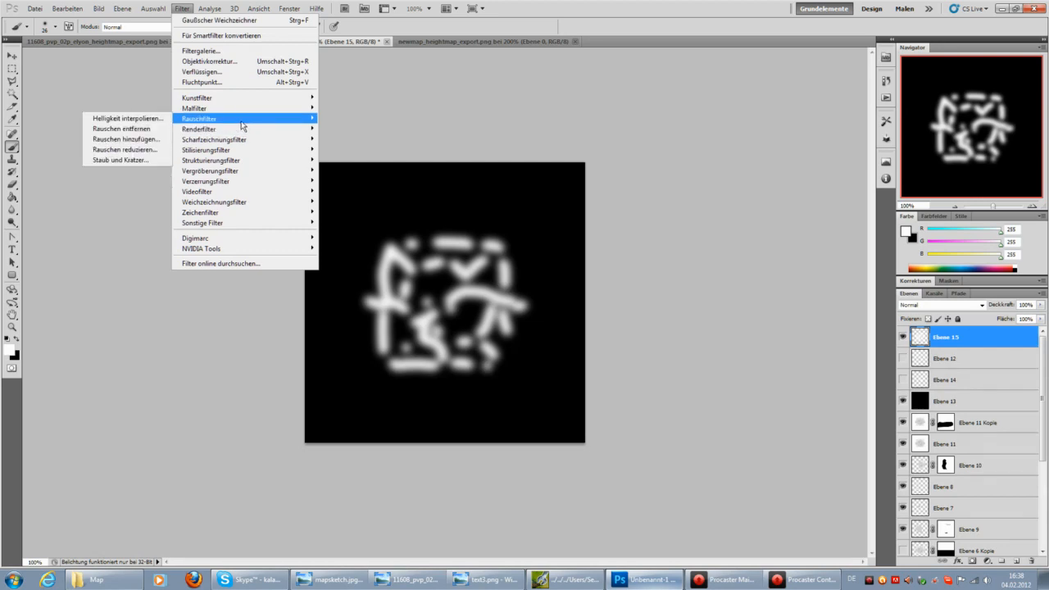
pyautogui.click(125, 139)
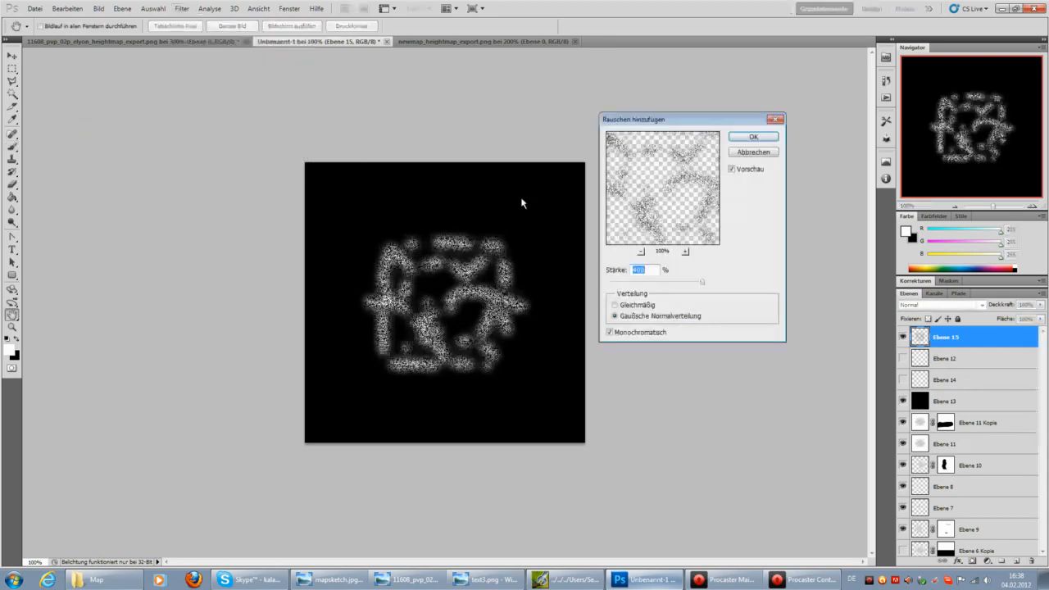
pyautogui.click(755, 137)
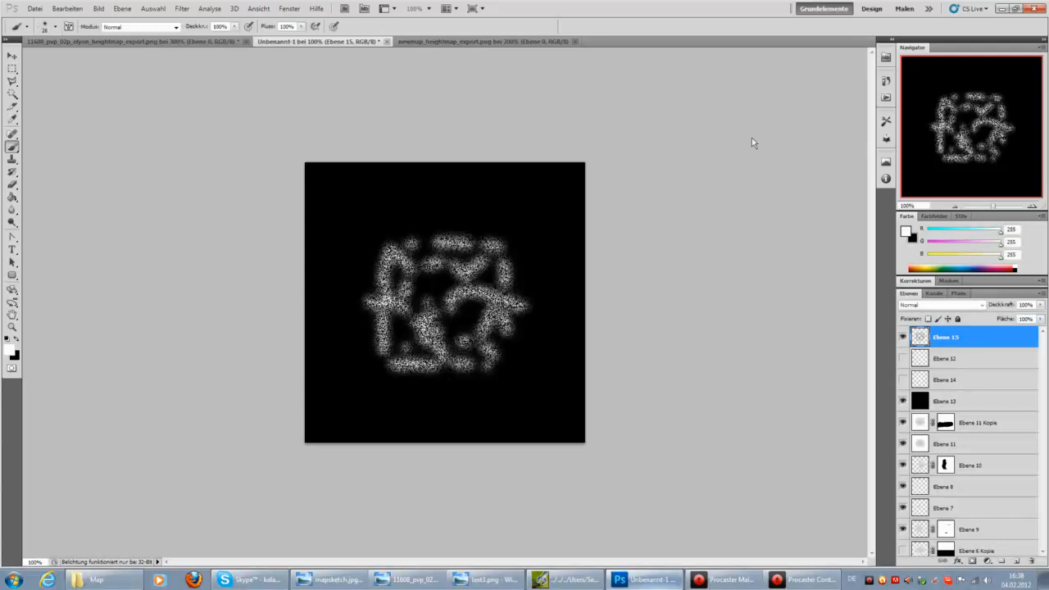
# Smooth the noisy strokes on Ebene 15 with a Gaussian blur of 2 pixels radius
pyautogui.click(182, 8)
pyautogui.moveTo(267, 203)
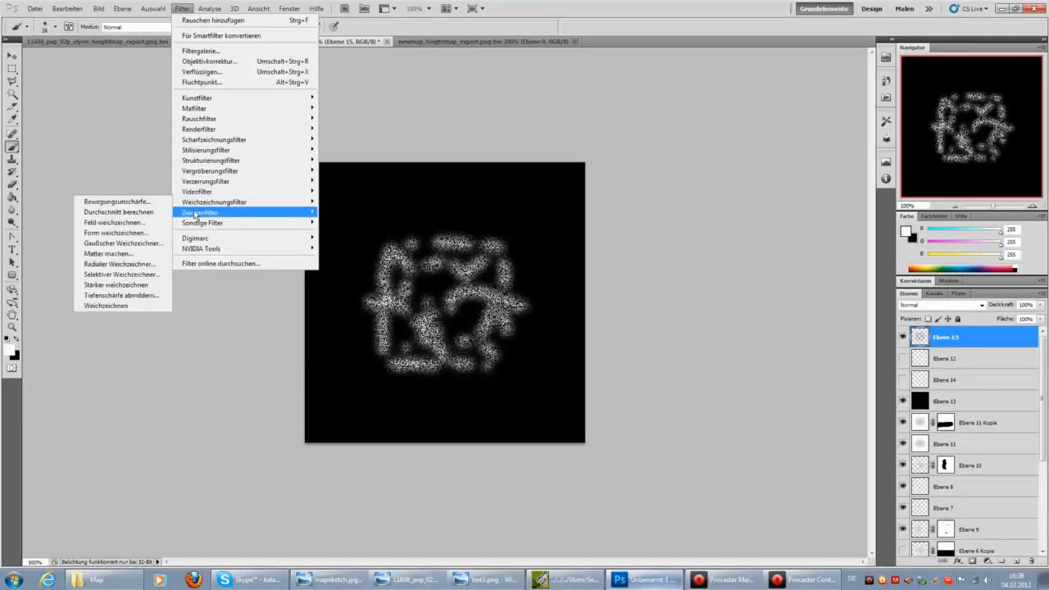
pyautogui.click(123, 243)
pyautogui.write('2')
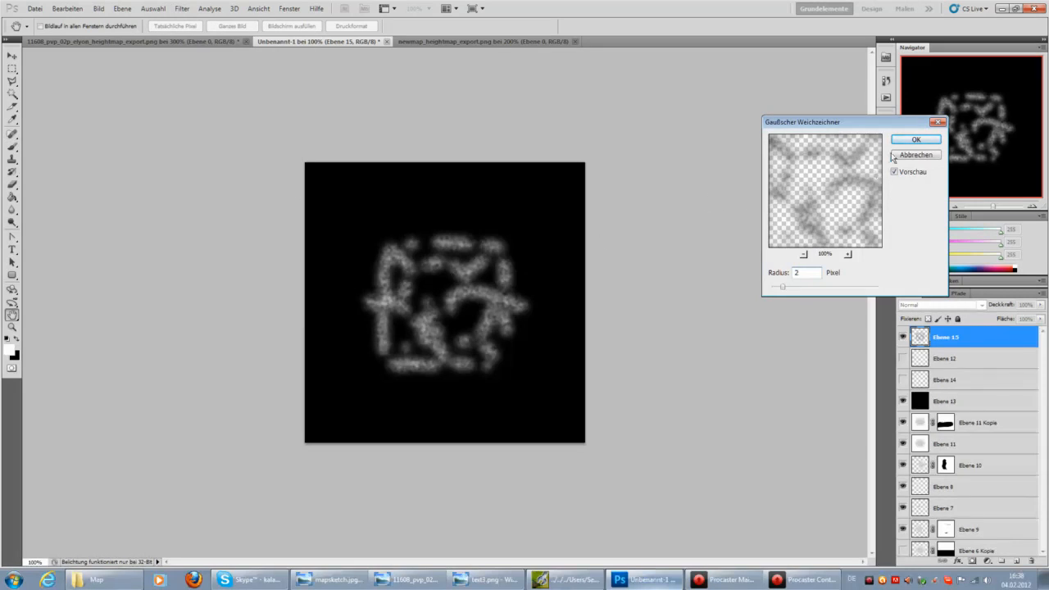
pyautogui.click(916, 140)
# Increase the contrast of the grainy strokes with a Levels adjustment, using input values 89, 1.87 and 154
pyautogui.click(12, 328)
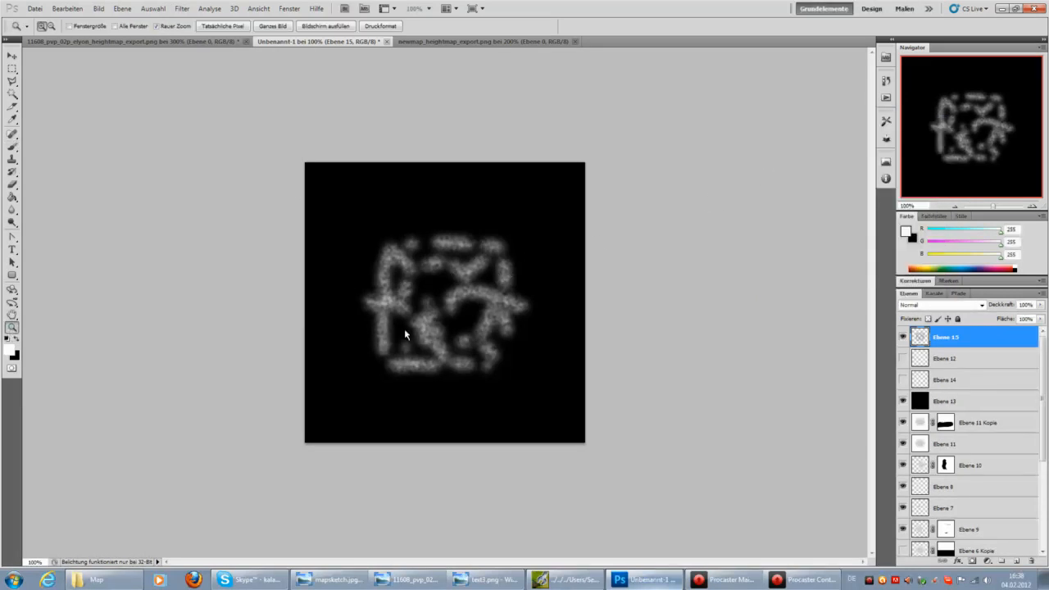
pyautogui.click(425, 310)
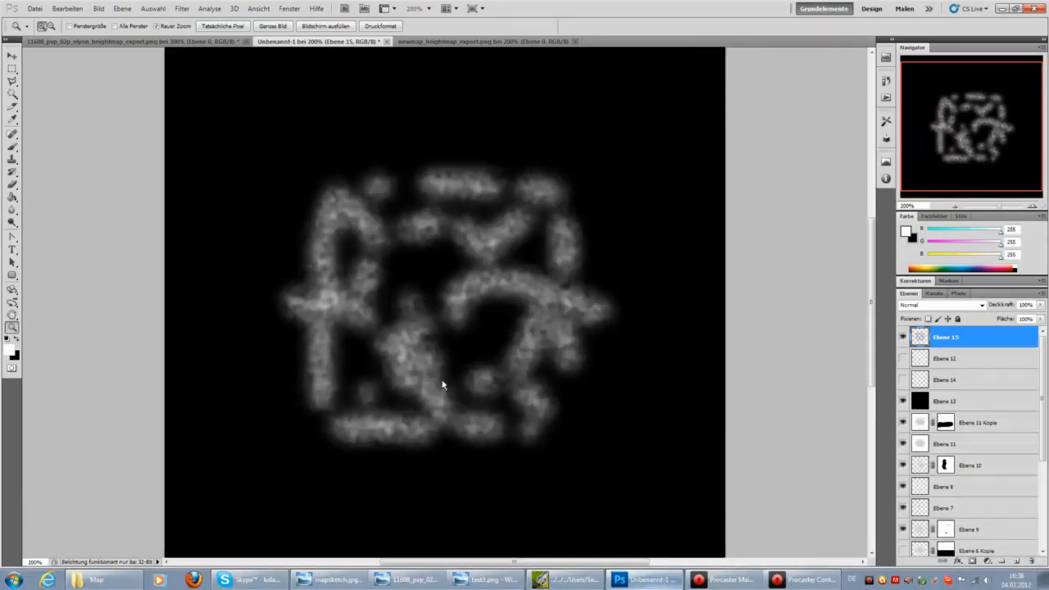
pyautogui.hotkey('ctrl', 'l')
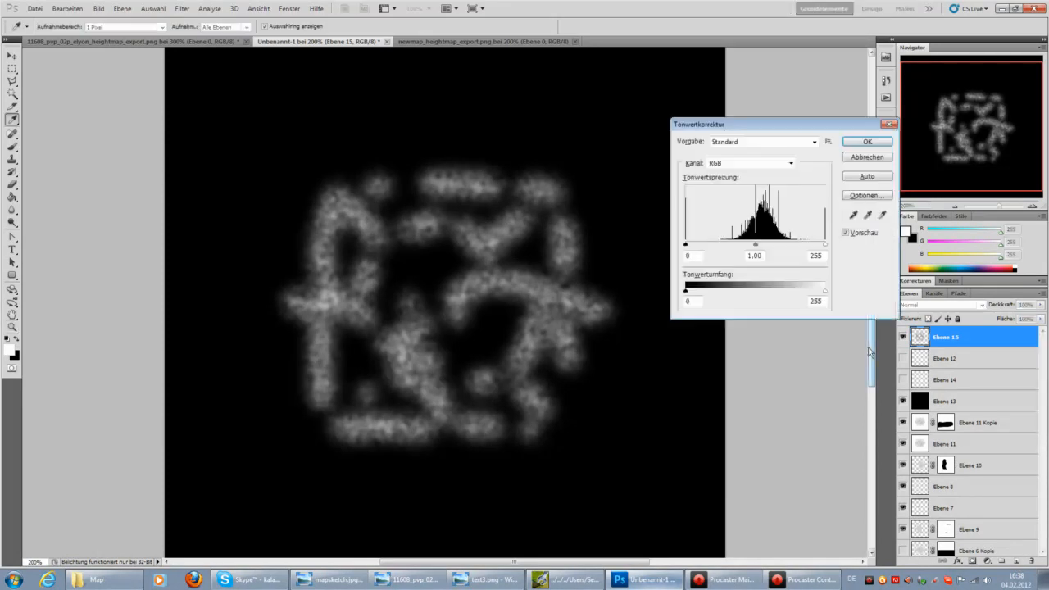
pyautogui.moveTo(686, 245); pyautogui.dragTo(759, 246)
pyautogui.moveTo(825, 246); pyautogui.dragTo(771, 250)
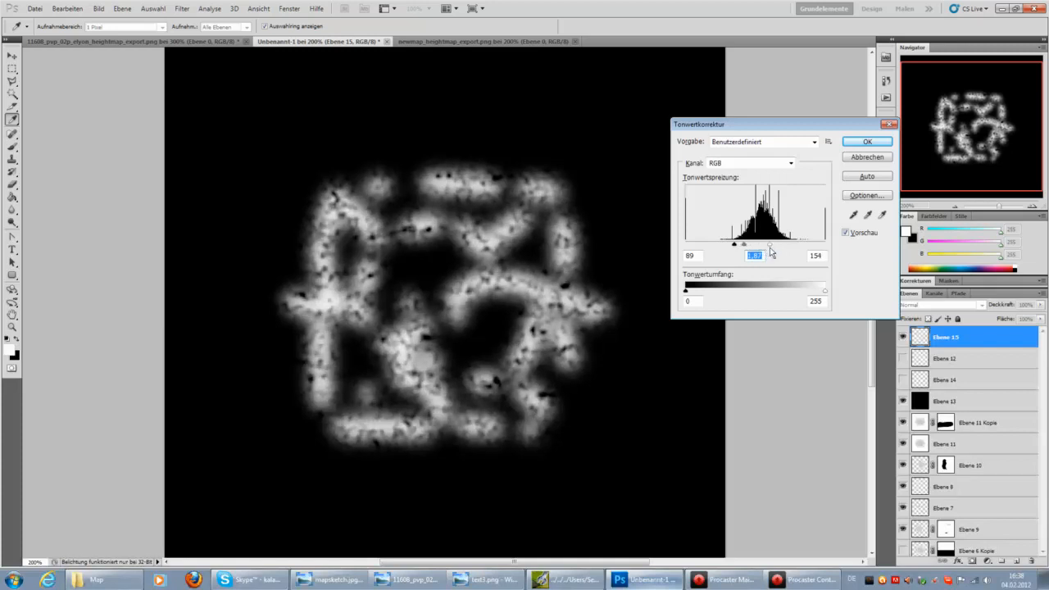
pyautogui.click(867, 145)
pyautogui.press('z')
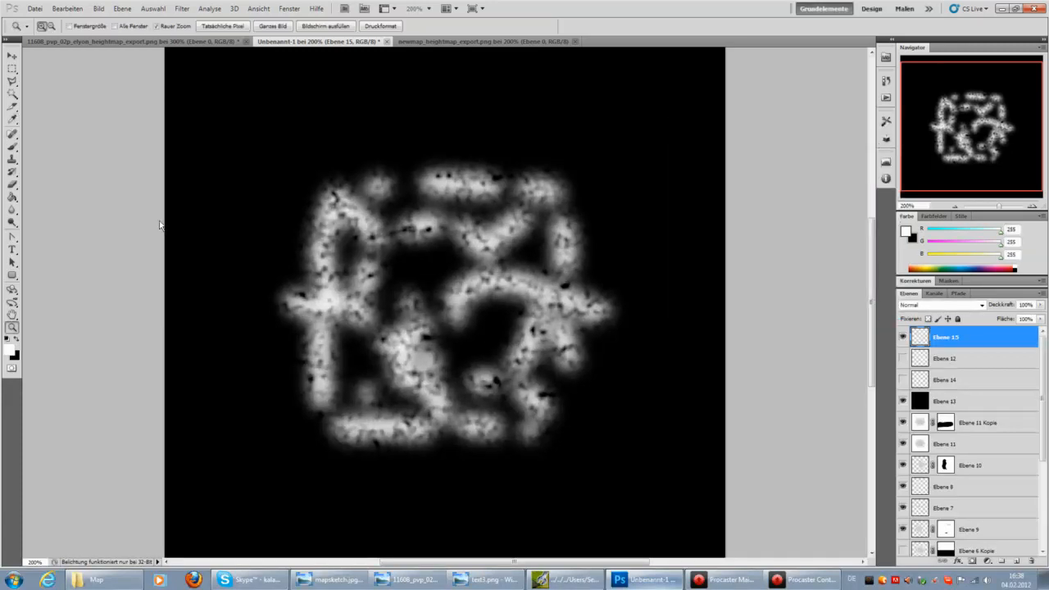
# Return the view to 100% and save a PNG copy of the mask as texture3 in the Map folder
pyautogui.doubleClick(12, 327)
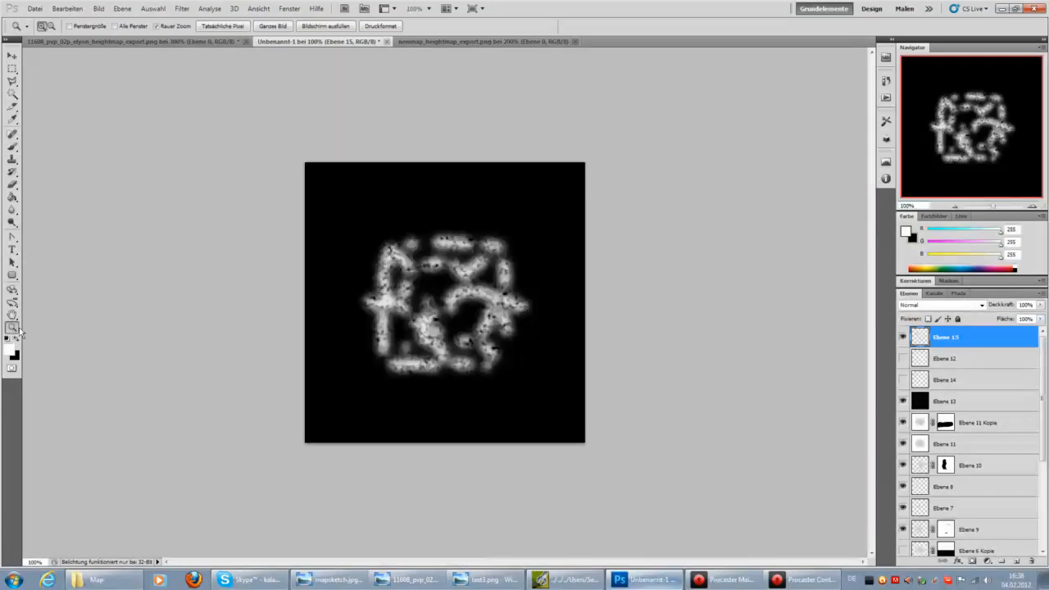
pyautogui.click(35, 8)
pyautogui.click(115, 178)
pyautogui.click(544, 316)
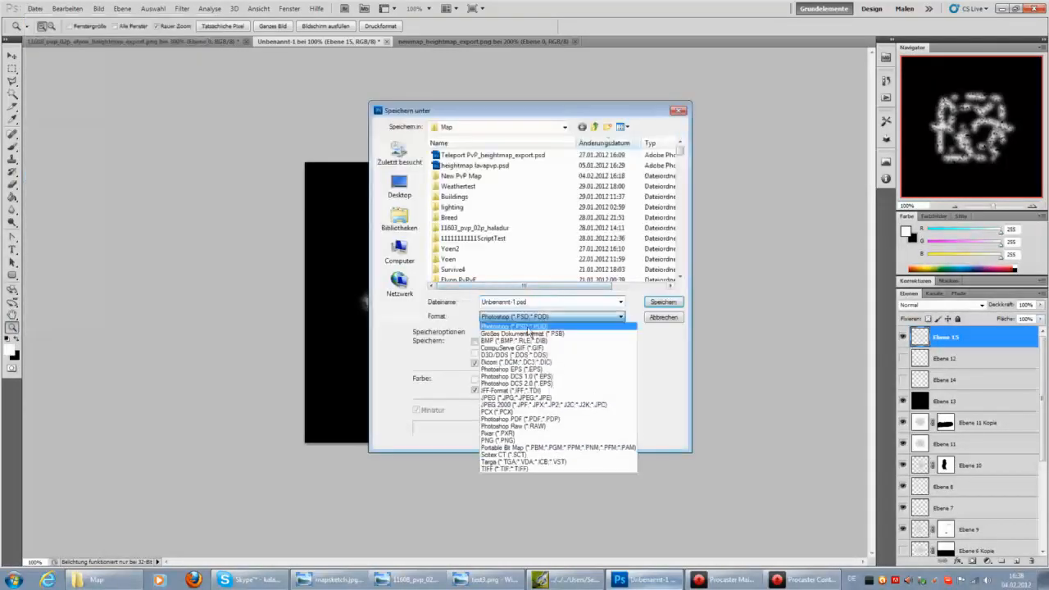
pyautogui.click(520, 440)
pyautogui.click(535, 307)
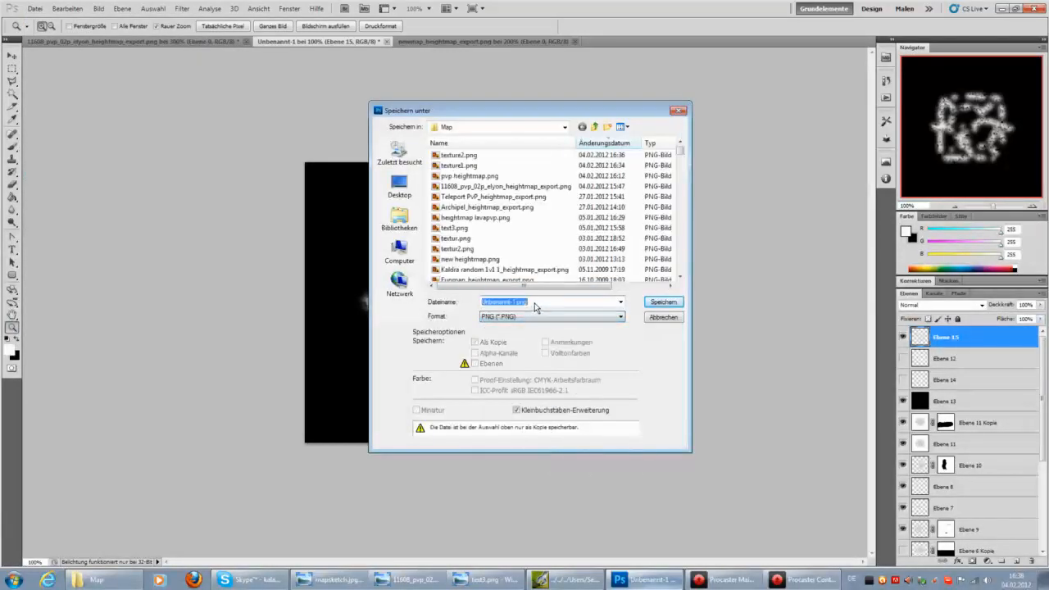
pyautogui.write('textur')
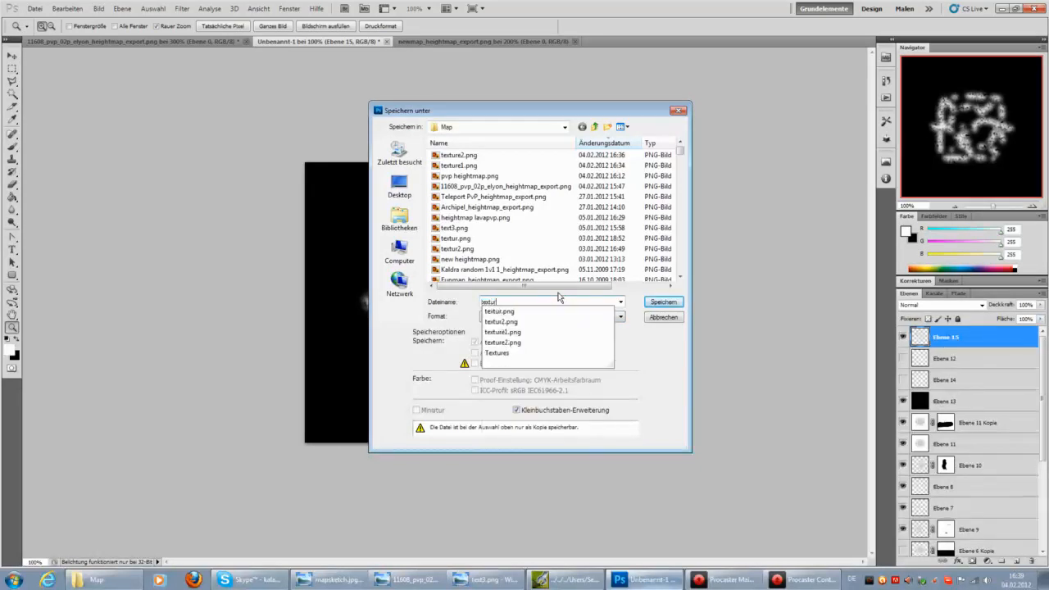
pyautogui.write('e3')
pyautogui.press('Return')
pyautogui.press('Return')
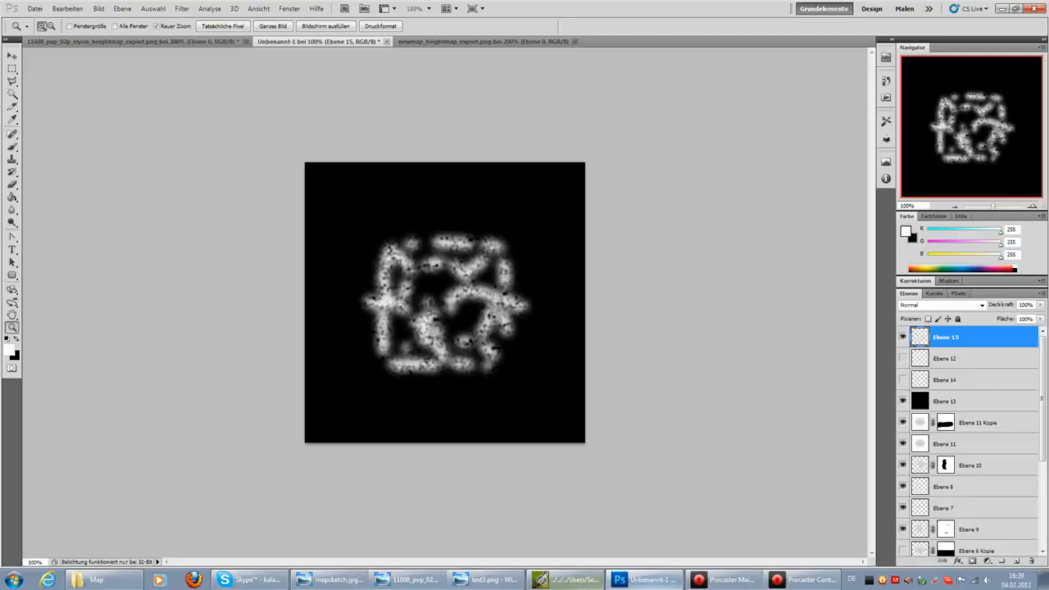
# Switch to the BattleForge map editor and import texture3.png as the mask for Copy of New Texture Layer
pyautogui.click(566, 580)
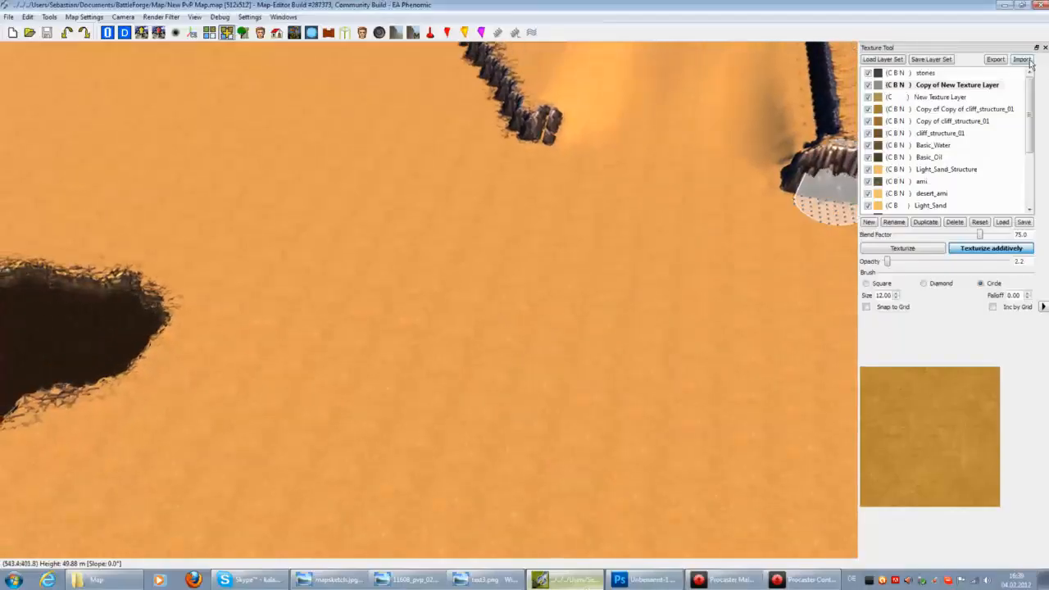
pyautogui.click(1021, 59)
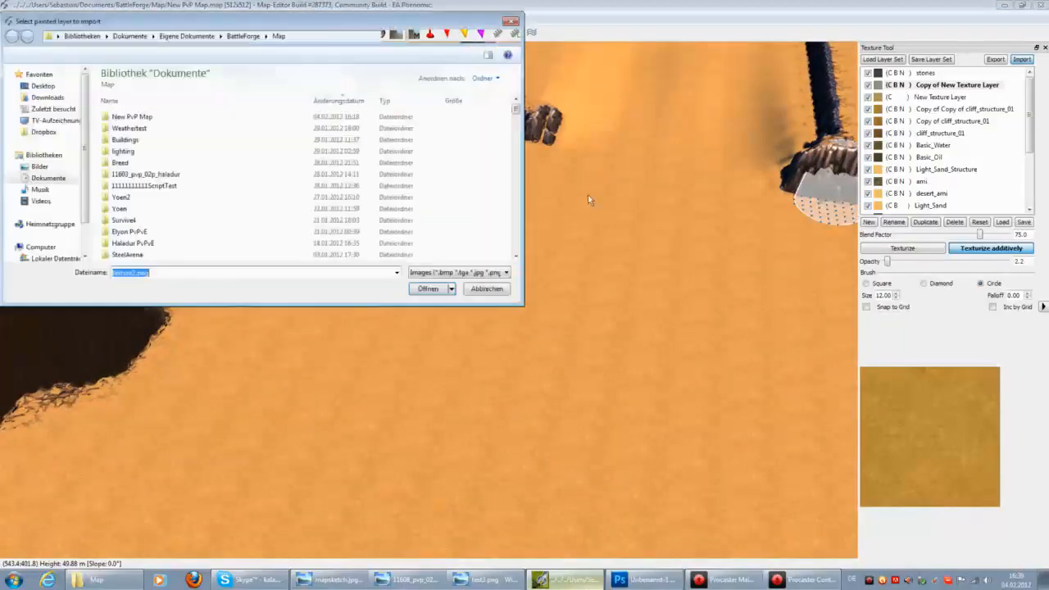
pyautogui.click(134, 274)
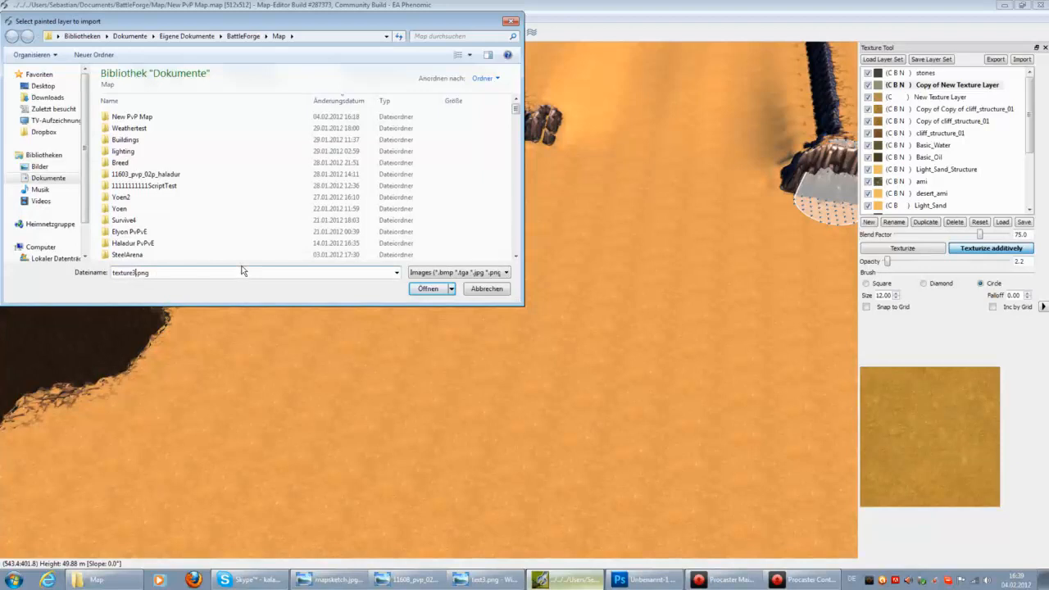
pyautogui.click(428, 289)
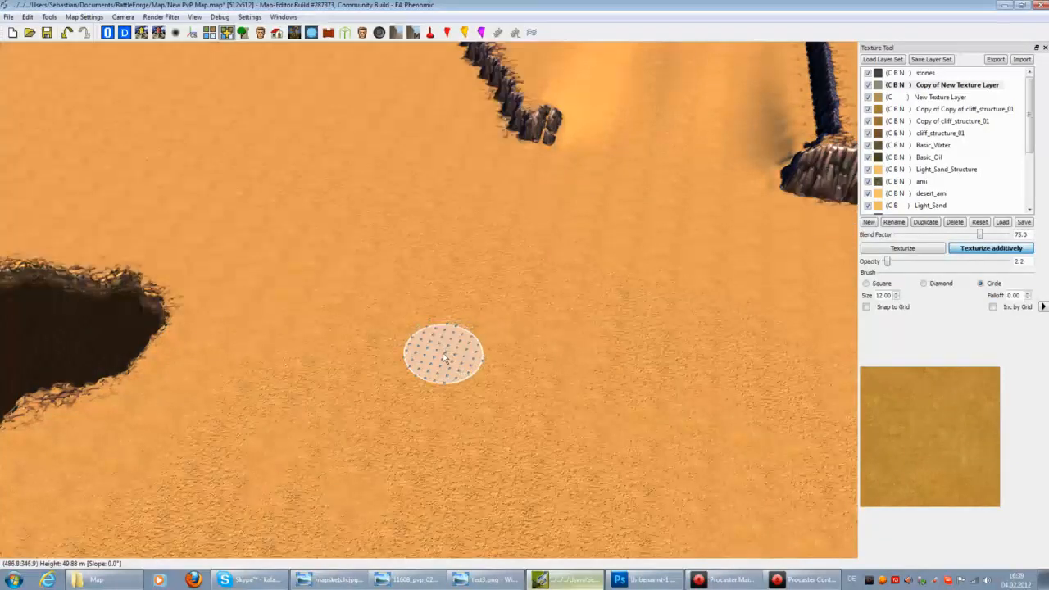
# Examine how the imported sand structure is distributed around the cliffs, slopes and pits across the whole map
pyautogui.scroll(-3, 445, 361)
pyautogui.press('Left')
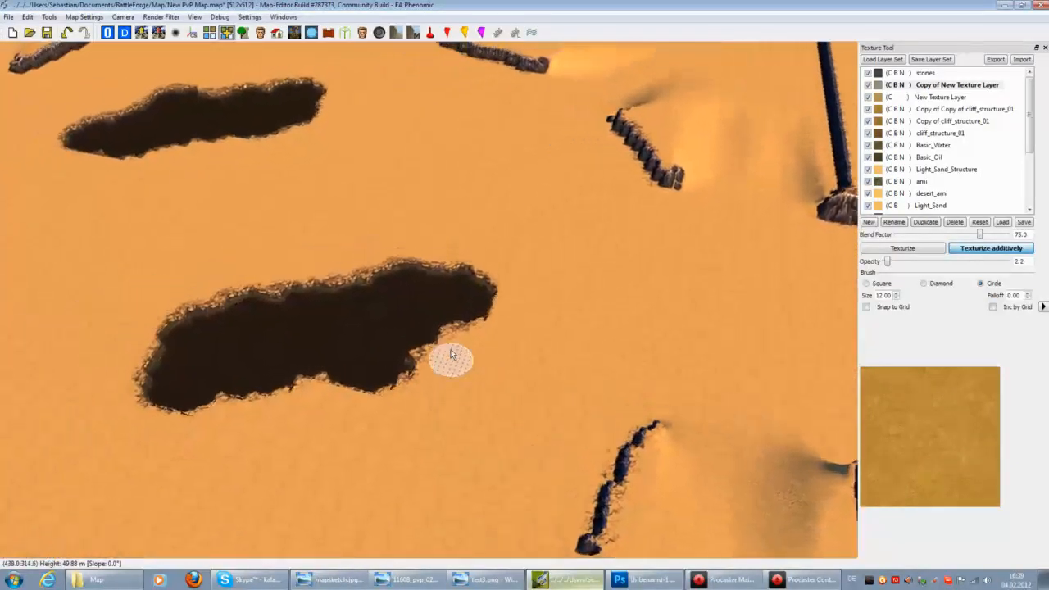
pyautogui.press('Up')
pyautogui.press('Left')
pyautogui.scroll(4, 442, 350)
pyautogui.press('Down')
pyautogui.scroll(-2, 448, 339)
pyautogui.scroll(-2, 448, 340)
pyautogui.press('Left')
pyautogui.press('Up')
pyautogui.scroll(2, 447, 341)
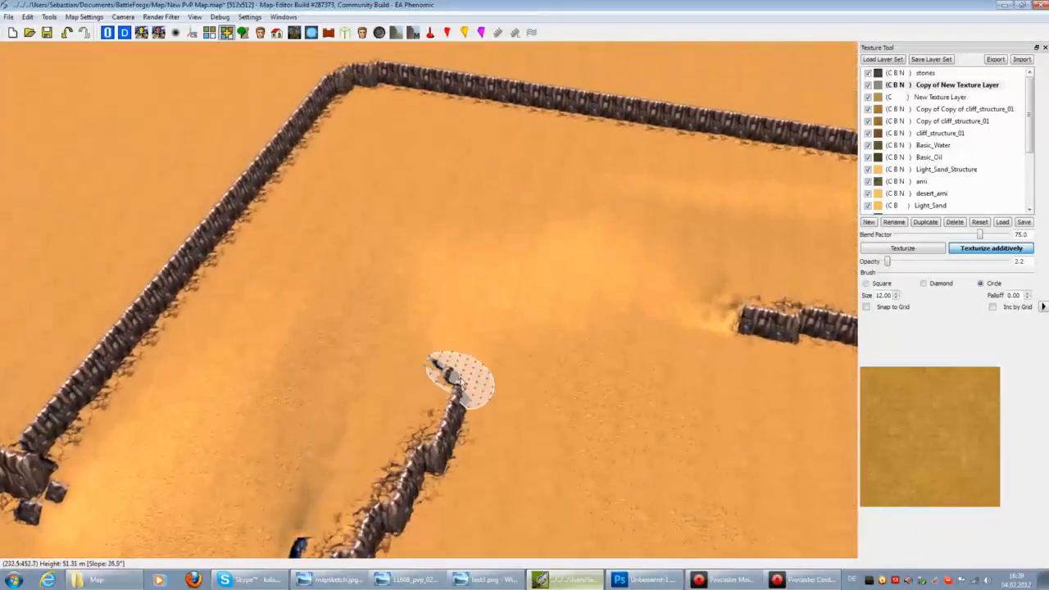
pyautogui.press('Down')
pyautogui.press('Right')
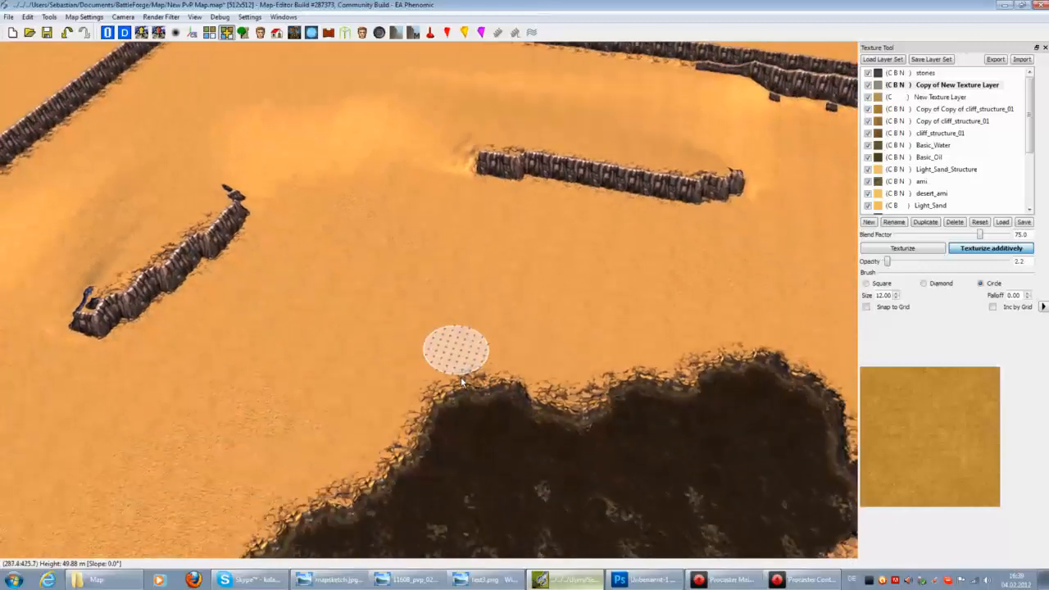
pyautogui.press('Left')
pyautogui.press('Down')
pyautogui.scroll(-2, 460, 378)
pyautogui.press('Left')
pyautogui.scroll(2, 461, 378)
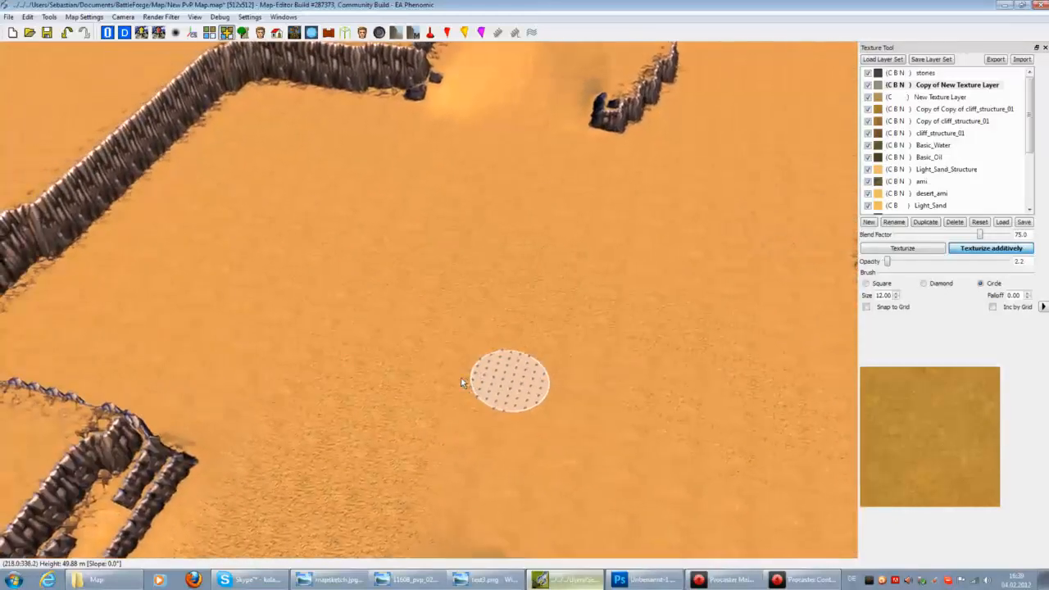
pyautogui.press('Down')
pyautogui.press('Right')
pyautogui.press('Left')
pyautogui.scroll(-2, 460, 377)
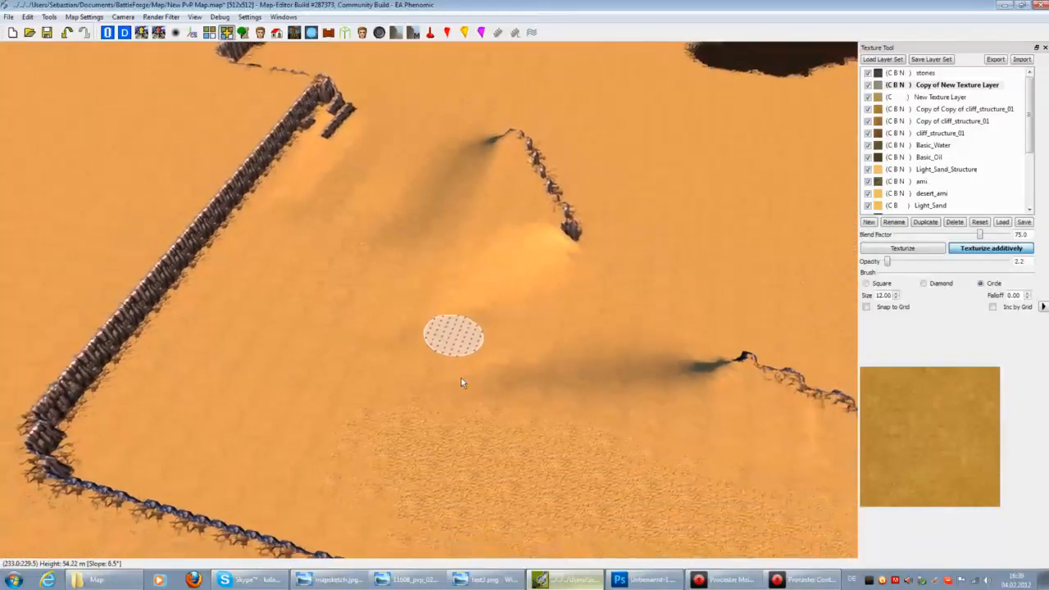
pyautogui.press('Right')
pyautogui.press('Down')
pyautogui.press('Right')
pyautogui.press('Up')
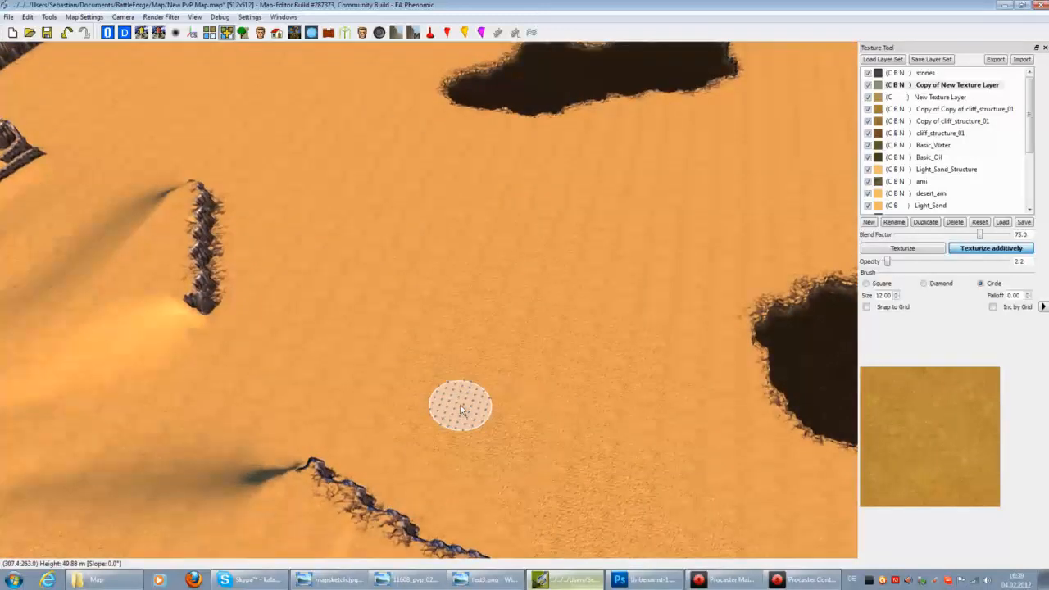
pyautogui.press('Right')
pyautogui.click(656, 580)
pyautogui.click(658, 586)
pyautogui.press('Right')
pyautogui.press('Up')
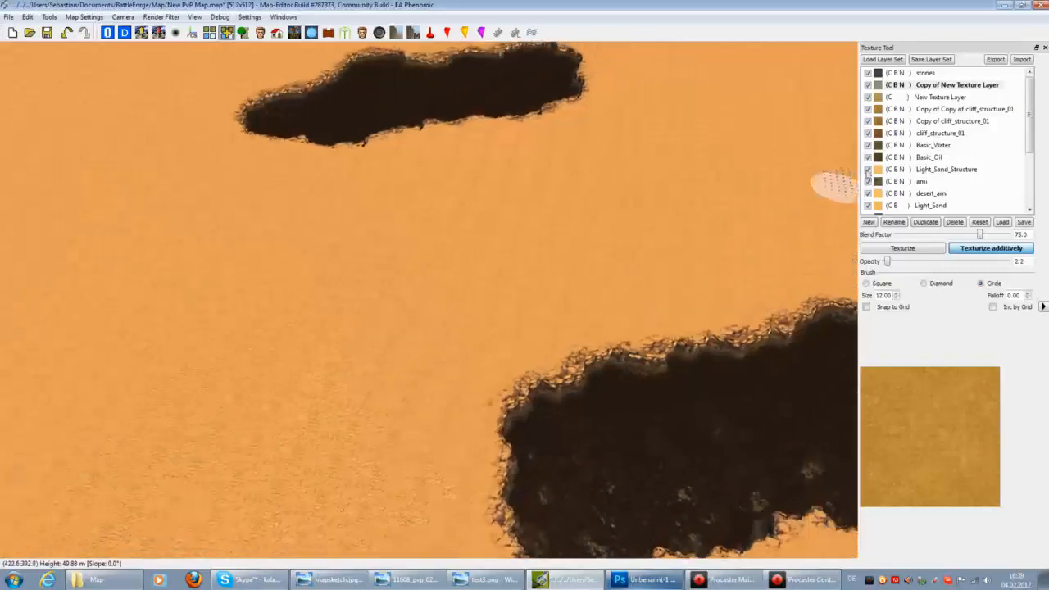
# Try painting New Texture Layer onto the sand between the pits in Texturize mode and undo the stroke
pyautogui.click(934, 96)
pyautogui.click(896, 249)
pyautogui.moveTo(517, 264)
pyautogui.mouseDown()
pyautogui.moveTo(327, 386)
pyautogui.moveTo(216, 399)
pyautogui.moveTo(309, 332)
pyautogui.mouseUp()
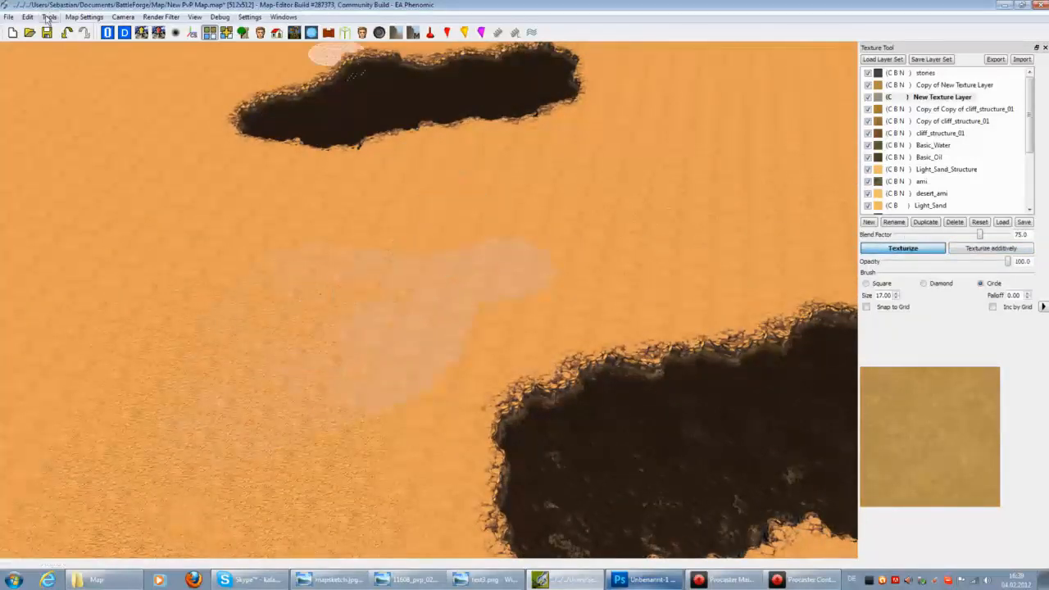
pyautogui.click(68, 34)
# Check the lower texture layers, select Light_Sand, paint a test patch on the sand beside the large pit and undo it
pyautogui.scroll(-3, 940, 181)
pyautogui.scroll(-1, 577, 277)
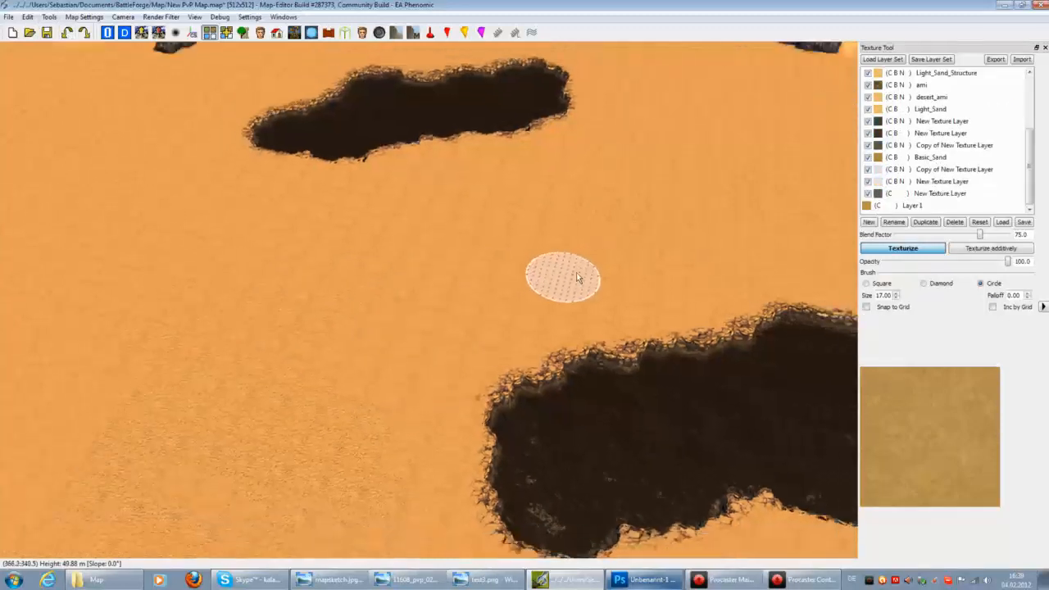
pyautogui.scroll(-6, 577, 277)
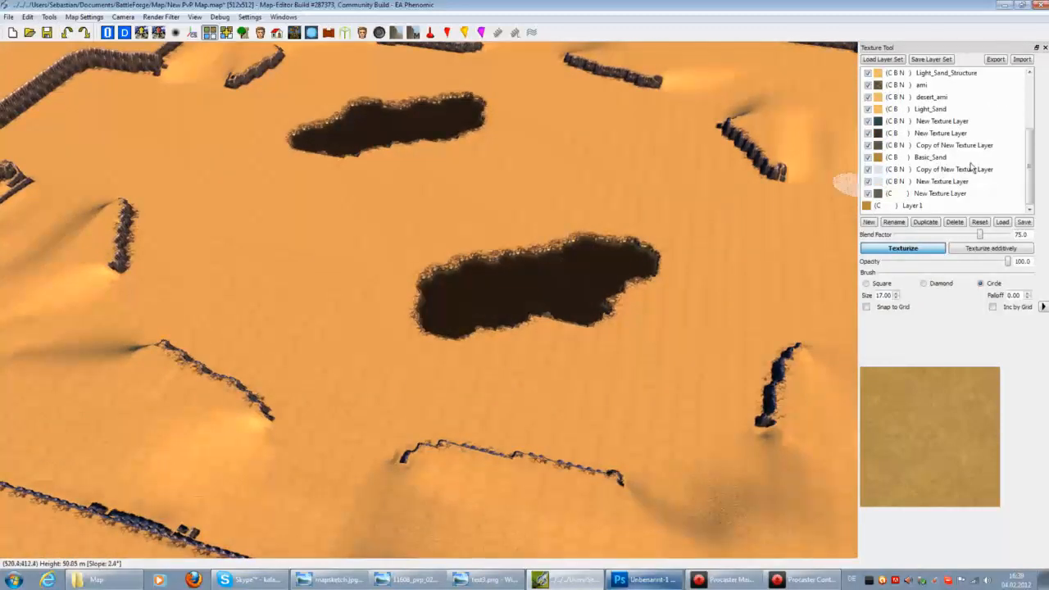
pyautogui.click(966, 182)
pyautogui.click(946, 169)
pyautogui.click(939, 158)
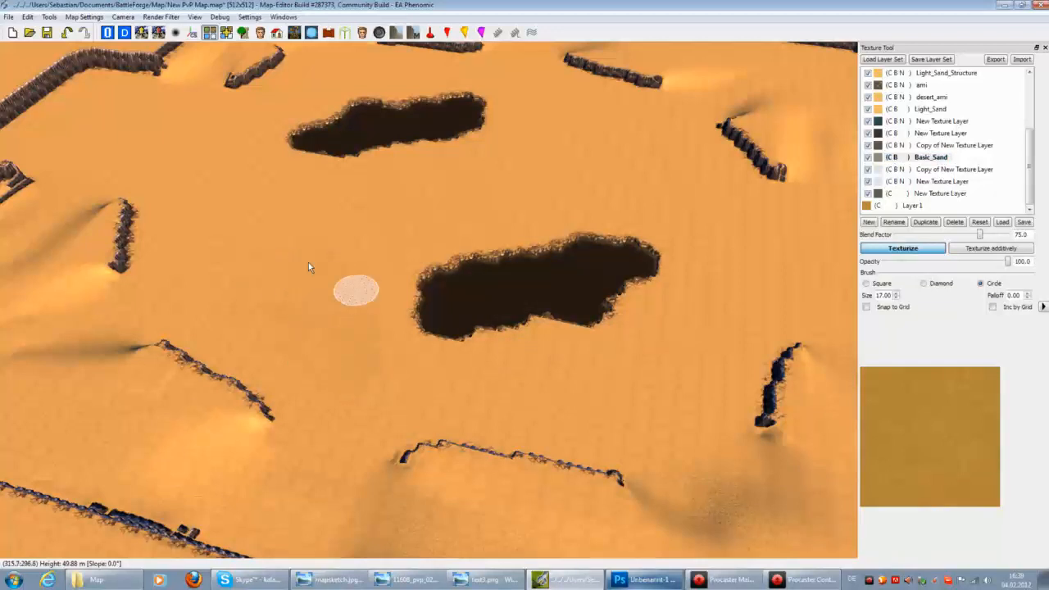
pyautogui.click(931, 122)
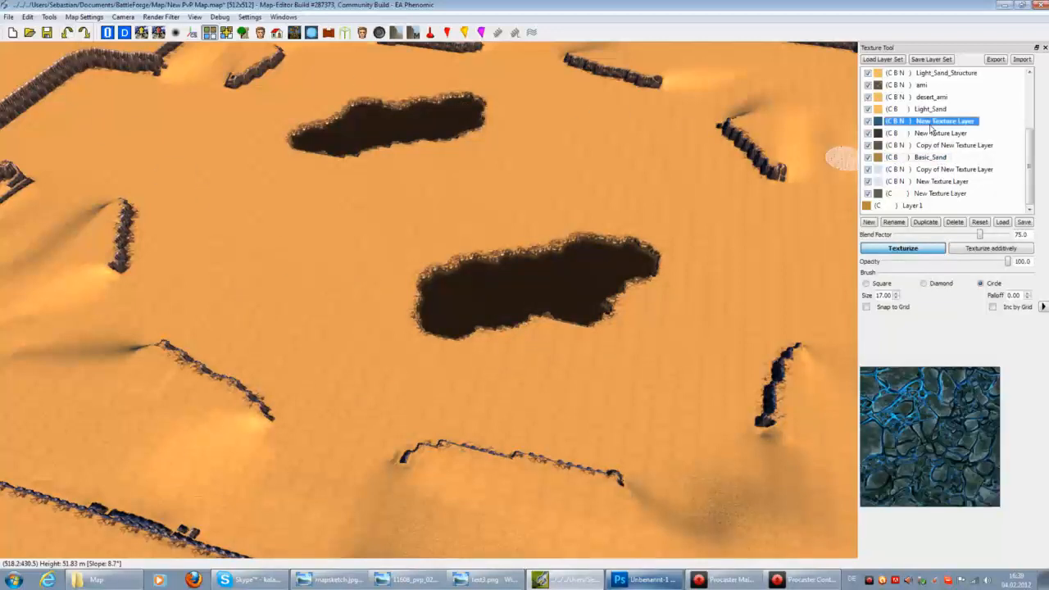
pyautogui.click(931, 109)
pyautogui.moveTo(316, 316)
pyautogui.mouseDown()
pyautogui.moveTo(310, 338)
pyautogui.moveTo(274, 319)
pyautogui.moveTo(277, 294)
pyautogui.moveTo(317, 294)
pyautogui.mouseUp()
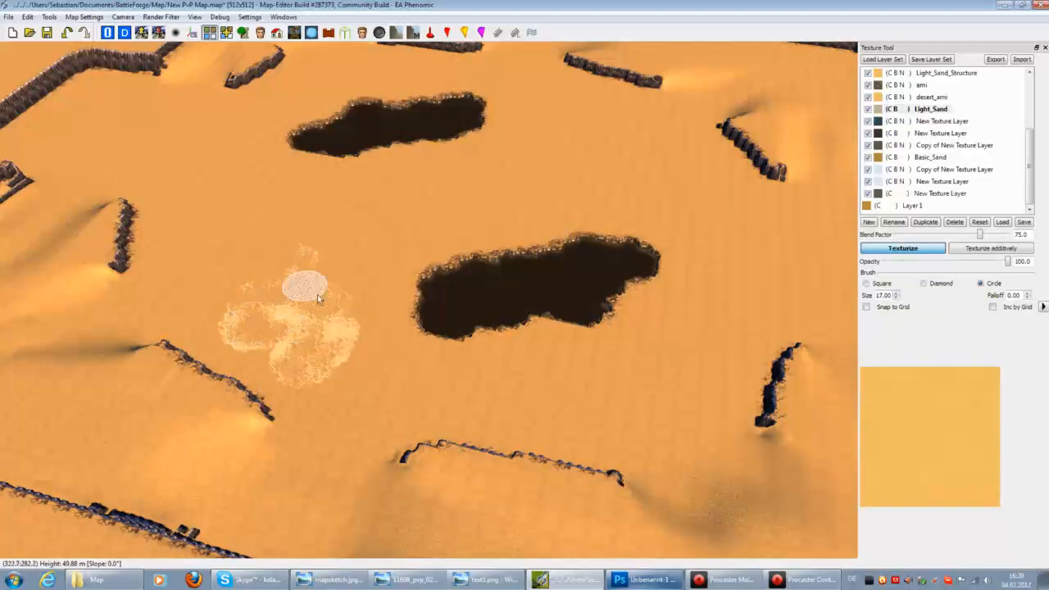
pyautogui.click(69, 33)
# Switch to Photoshop, hide Ebene 15, add a new empty layer on top and hide the black Ebene 13 to reveal the heightmap
pyautogui.click(644, 580)
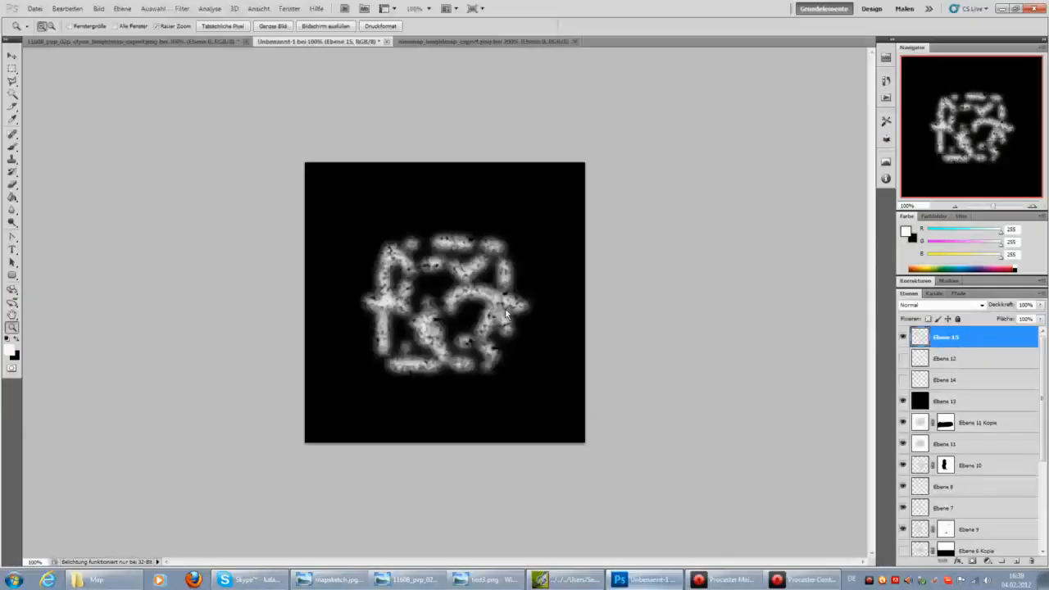
pyautogui.click(903, 337)
pyautogui.click(1018, 564)
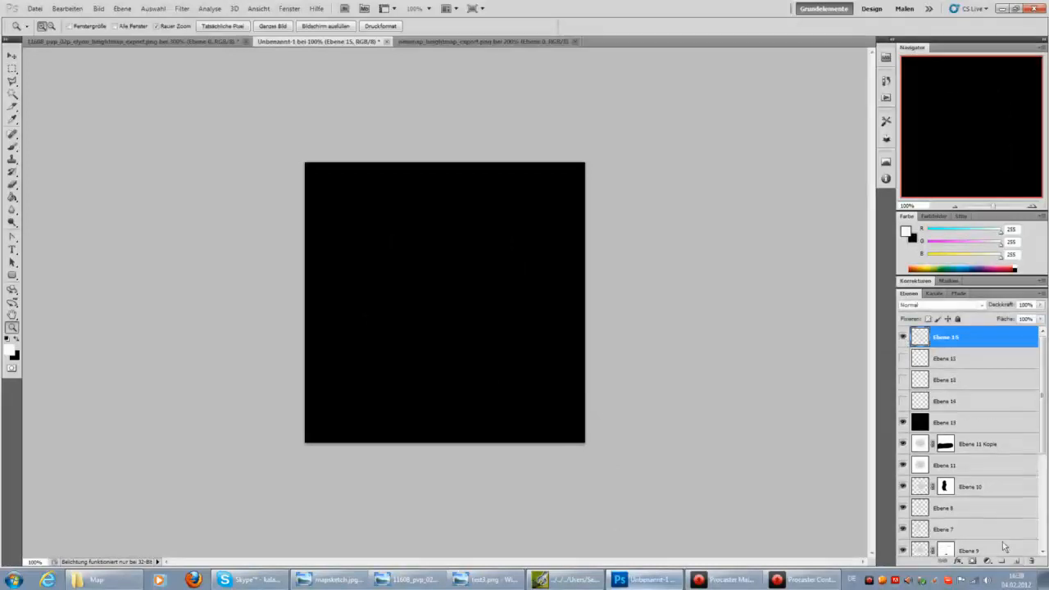
pyautogui.click(903, 422)
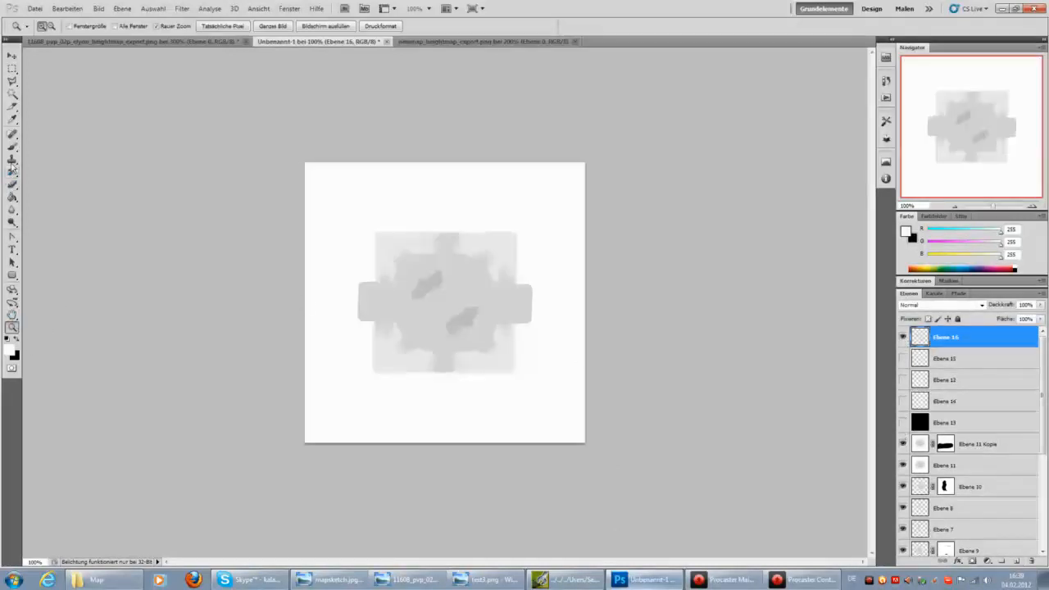
# Paint two large soft white spots in the open areas beside the pits with the Brush at 0% hardness
pyautogui.click(13, 149)
pyautogui.rightClick(508, 333)
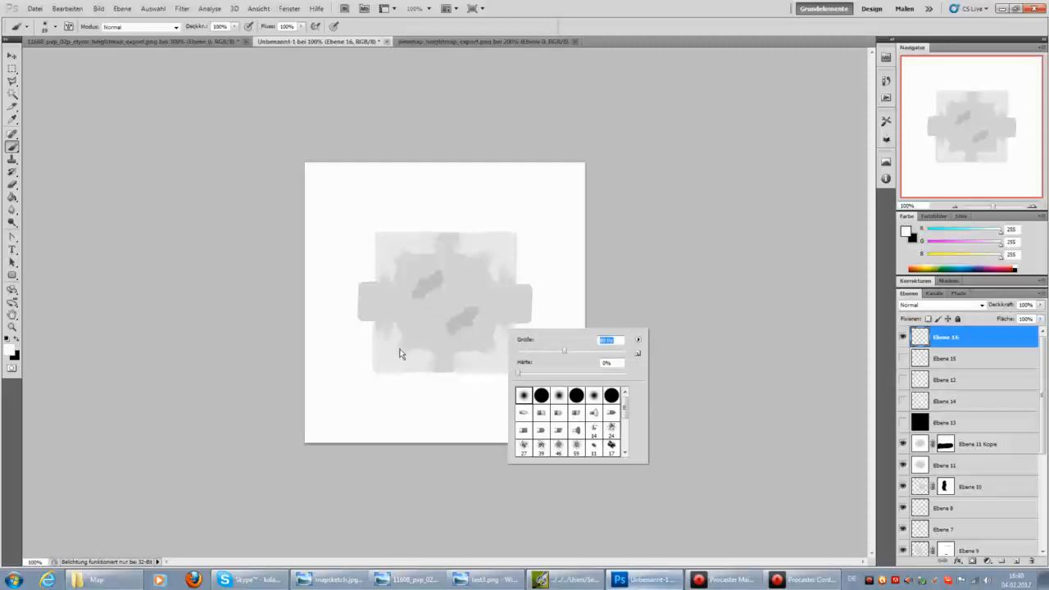
pyautogui.click(419, 327)
pyautogui.click(463, 283)
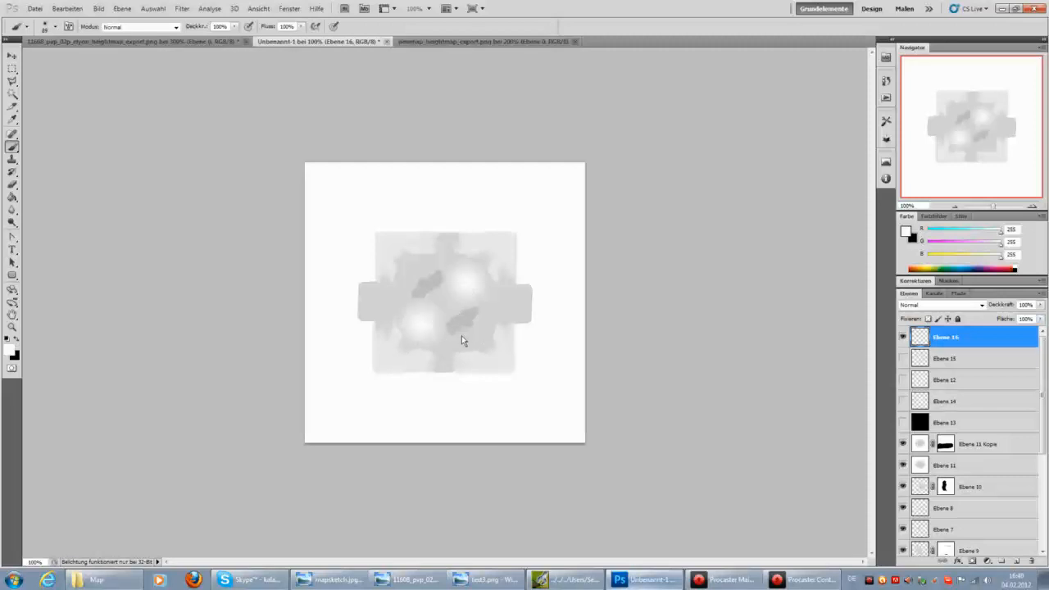
# Reduce the brush size and paint smaller soft white spots across the central area, the corners and both side platforms
pyautogui.rightClick(508, 332)
pyautogui.click(532, 326)
pyautogui.click(395, 250)
pyautogui.click(515, 305)
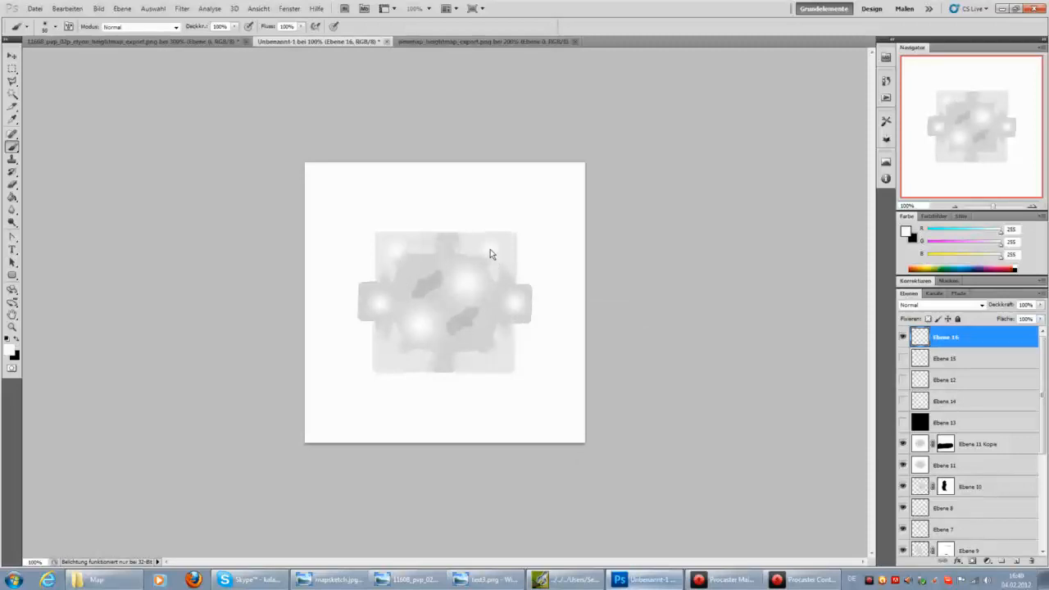
pyautogui.click(444, 347)
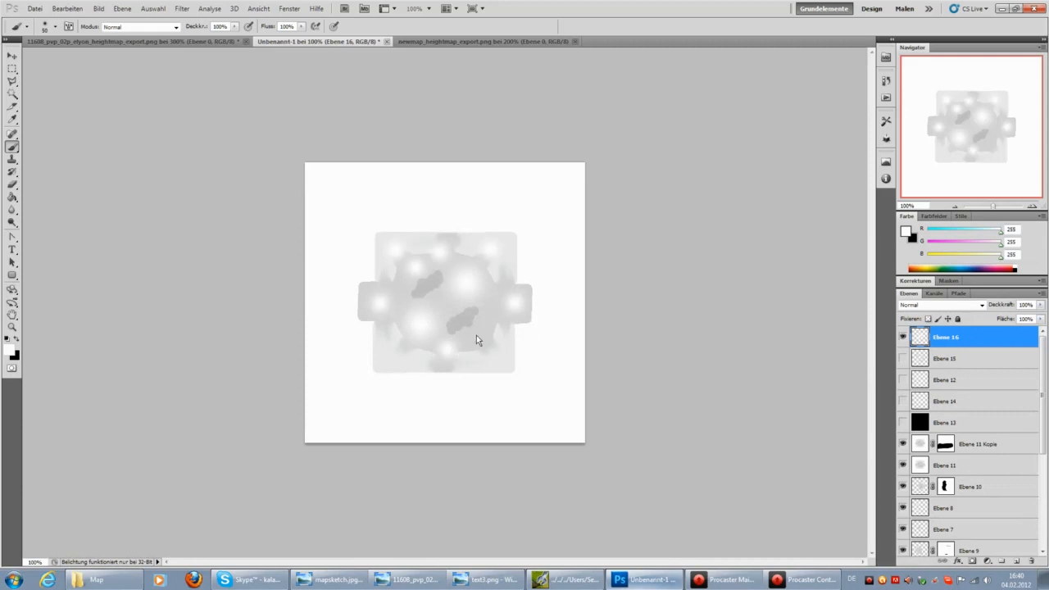
pyautogui.click(383, 363)
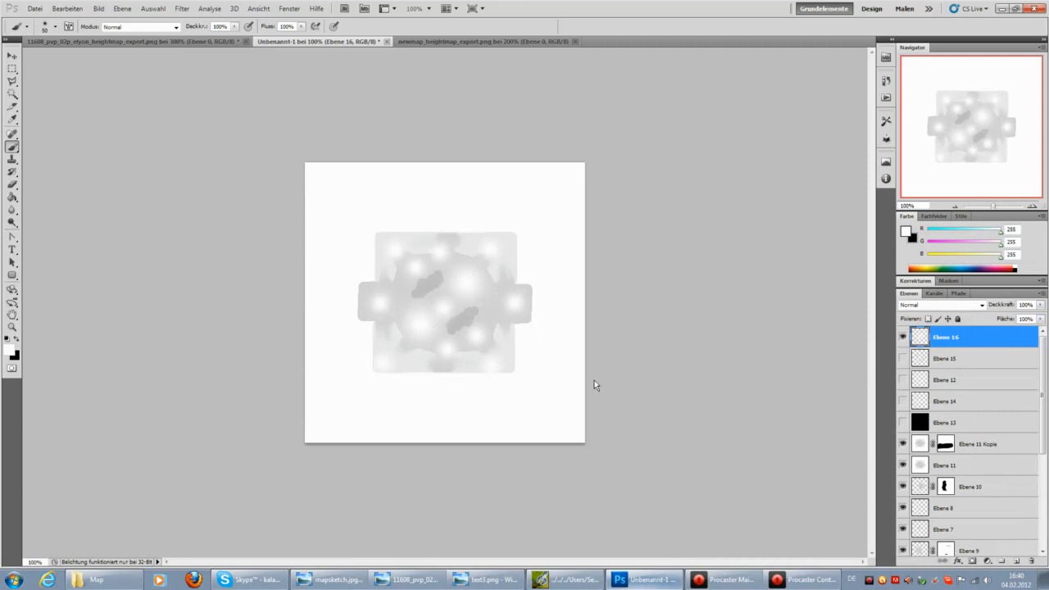
# Reapply the last Gaussian Blur twice to the white spots and show the black background layer Ebene 13 again
pyautogui.click(182, 8)
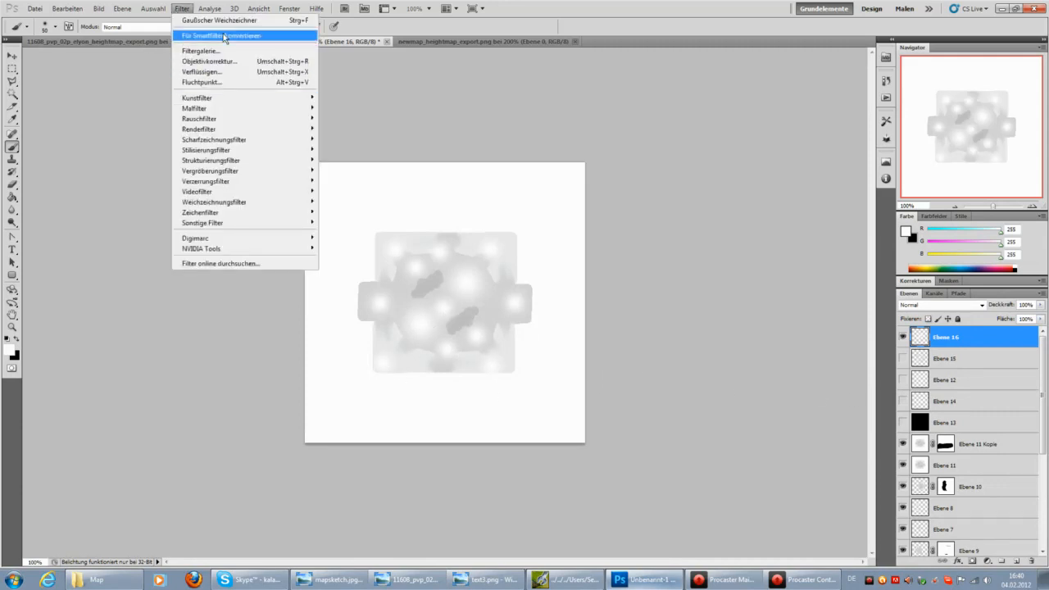
pyautogui.click(228, 21)
pyautogui.click(181, 8)
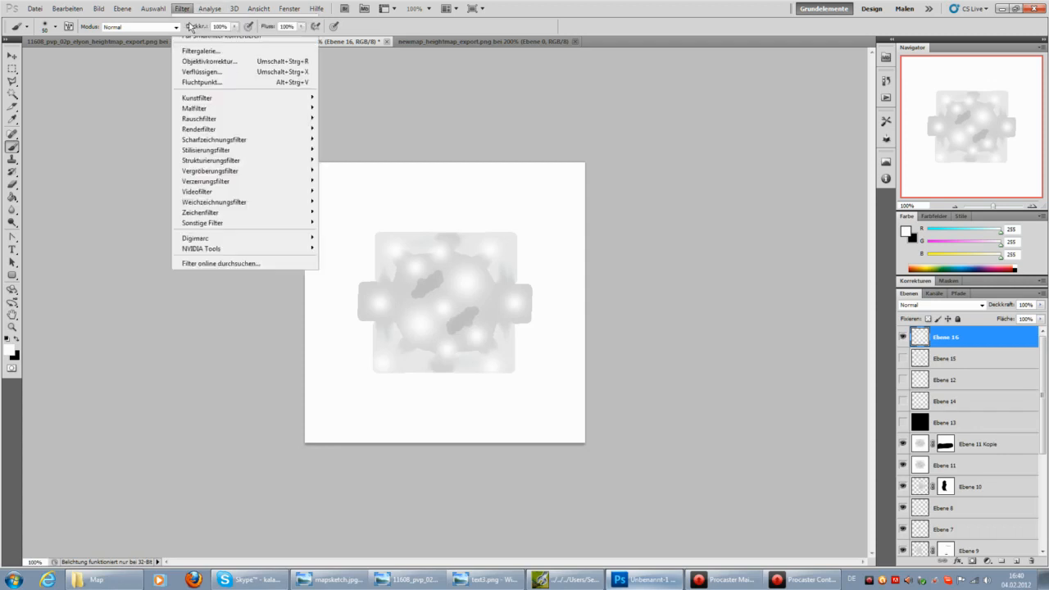
pyautogui.click(191, 21)
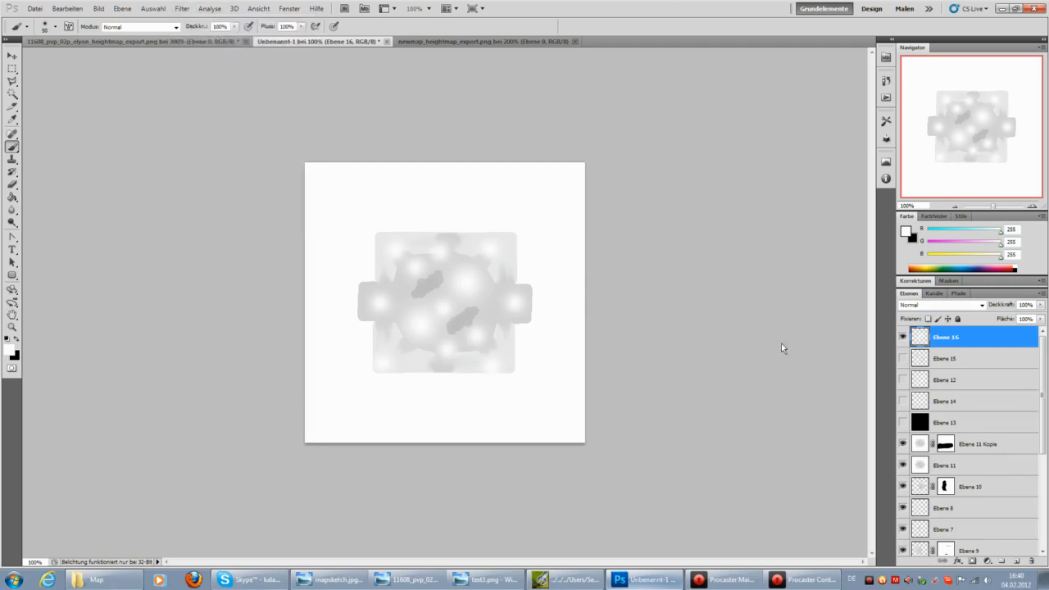
pyautogui.click(903, 422)
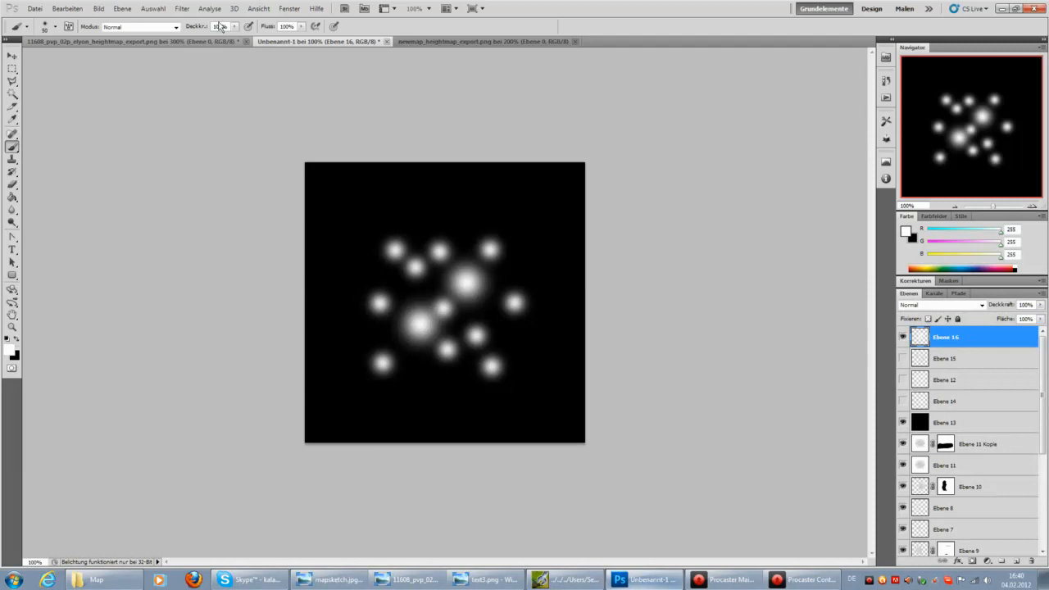
# Soften the white spots with a Gaussian Blur of 20.5 pixels radius
pyautogui.click(181, 8)
pyautogui.moveTo(242, 203)
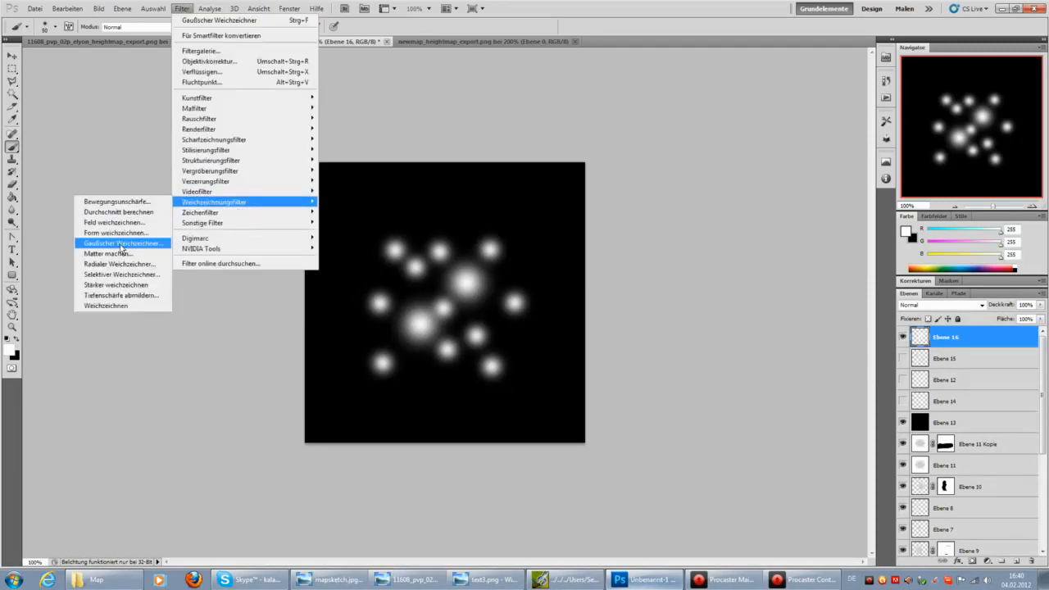
pyautogui.click(123, 243)
pyautogui.moveTo(792, 288); pyautogui.dragTo(823, 294)
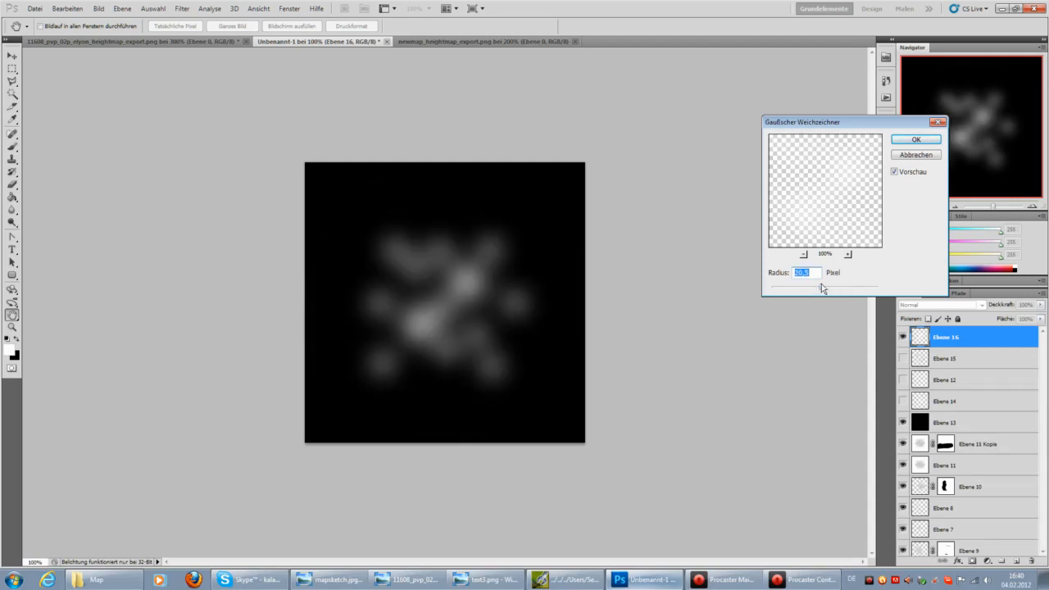
pyautogui.click(915, 141)
pyautogui.hotkey('ctrl', 'l')
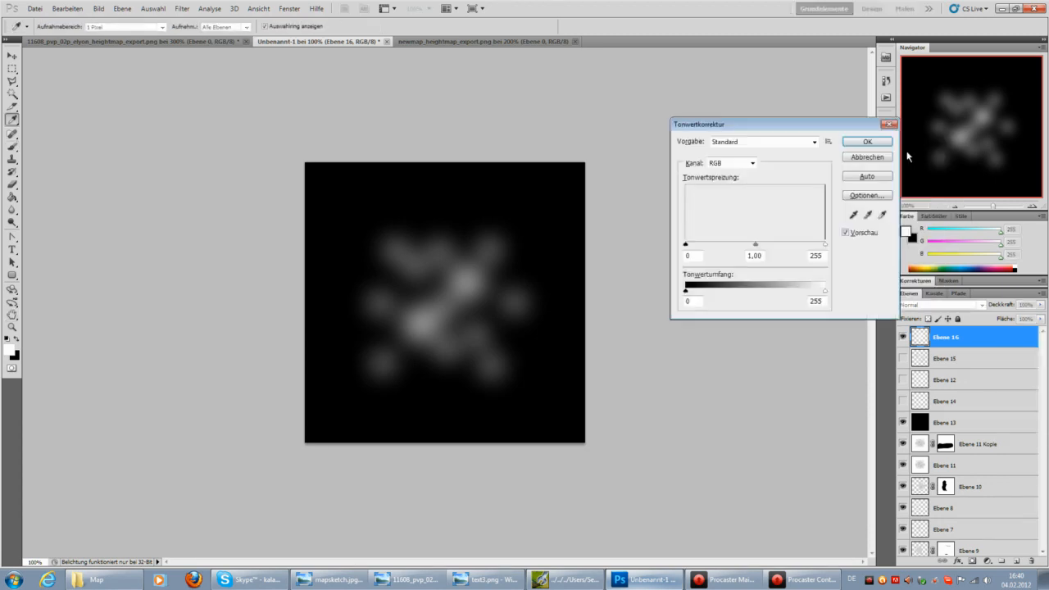
pyautogui.moveTo(826, 246); pyautogui.dragTo(895, 249)
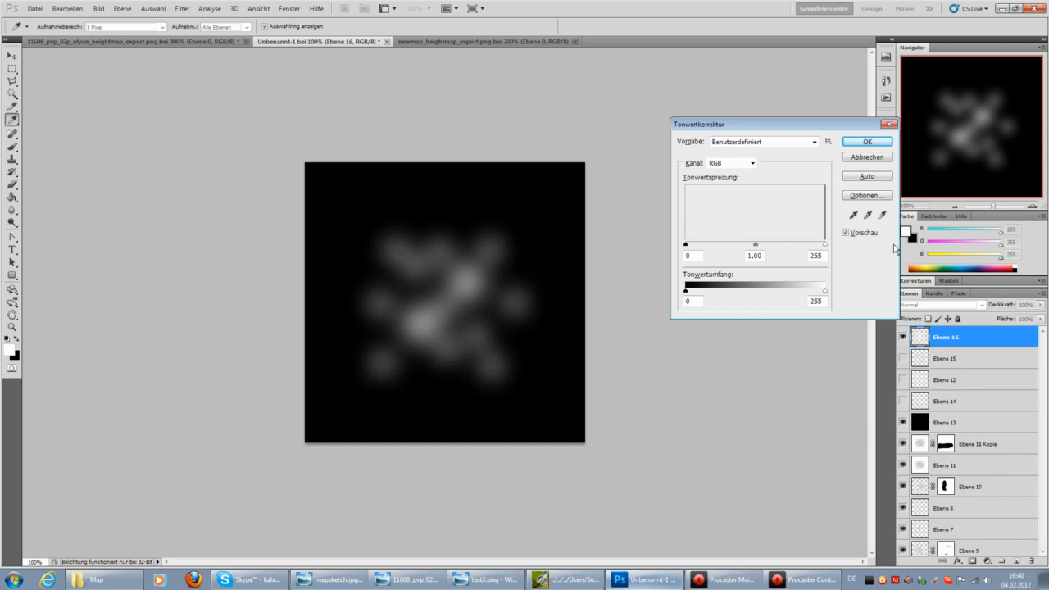
pyautogui.click(867, 157)
# Duplicate the blurred spot layer Ebene 16 under the suggested name in the same document
pyautogui.click(122, 8)
pyautogui.click(144, 25)
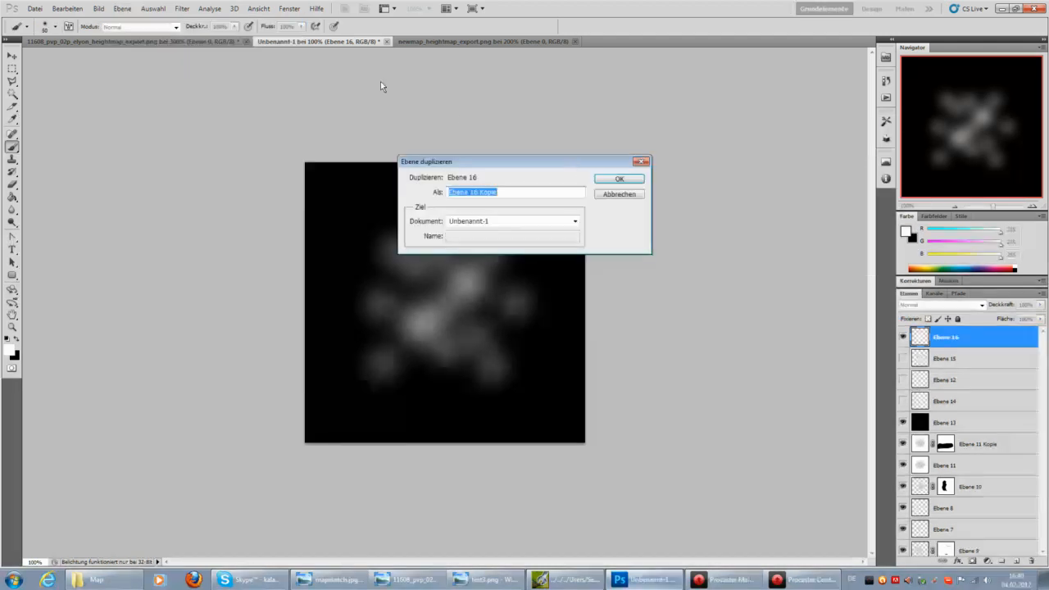
pyautogui.click(627, 179)
# Try stacking a second duplicate of the spot layer and undo it
pyautogui.click(123, 8)
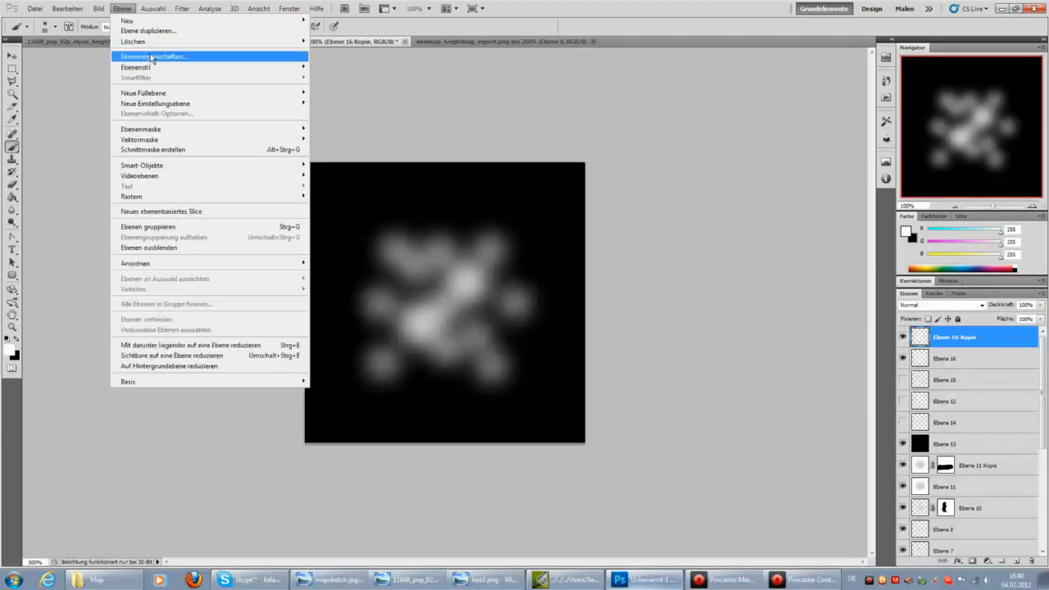
pyautogui.click(141, 27)
pyautogui.click(627, 177)
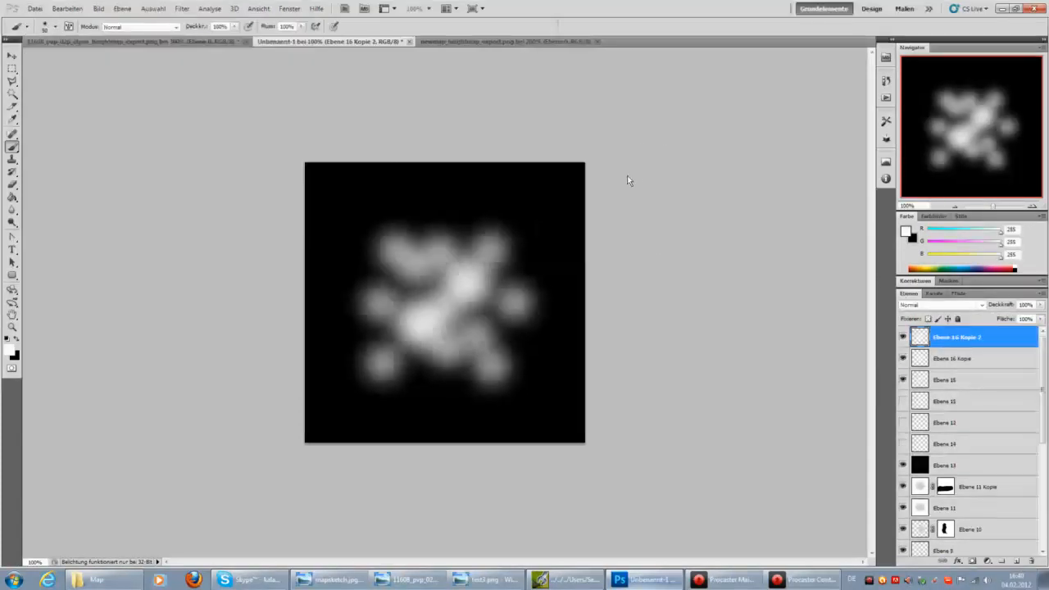
pyautogui.click(80, 8)
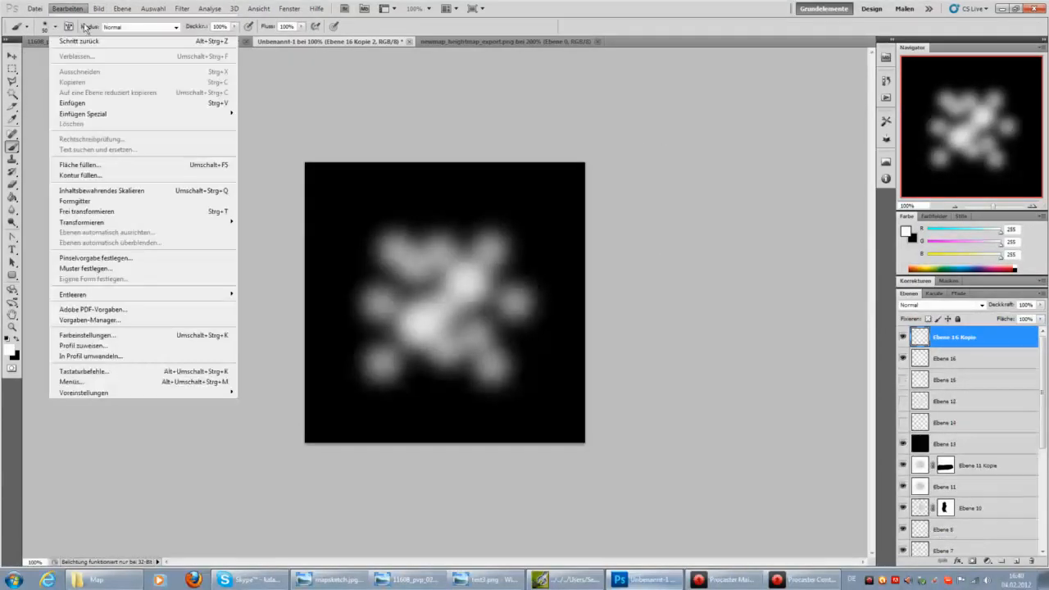
pyautogui.click(82, 19)
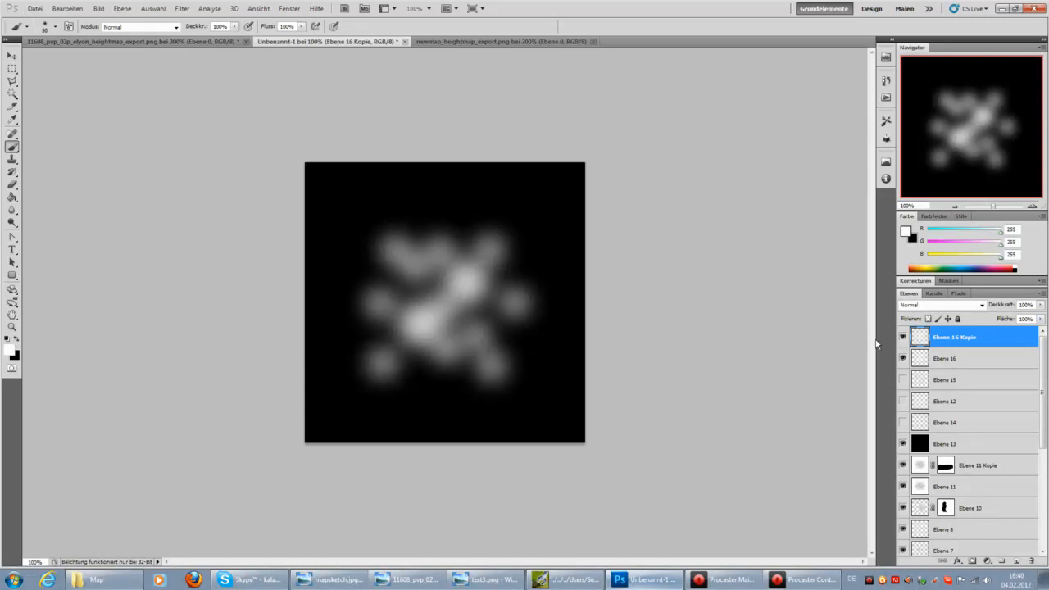
pyautogui.hotkey('ctrl', 'l')
pyautogui.moveTo(686, 246); pyautogui.dragTo(605, 250)
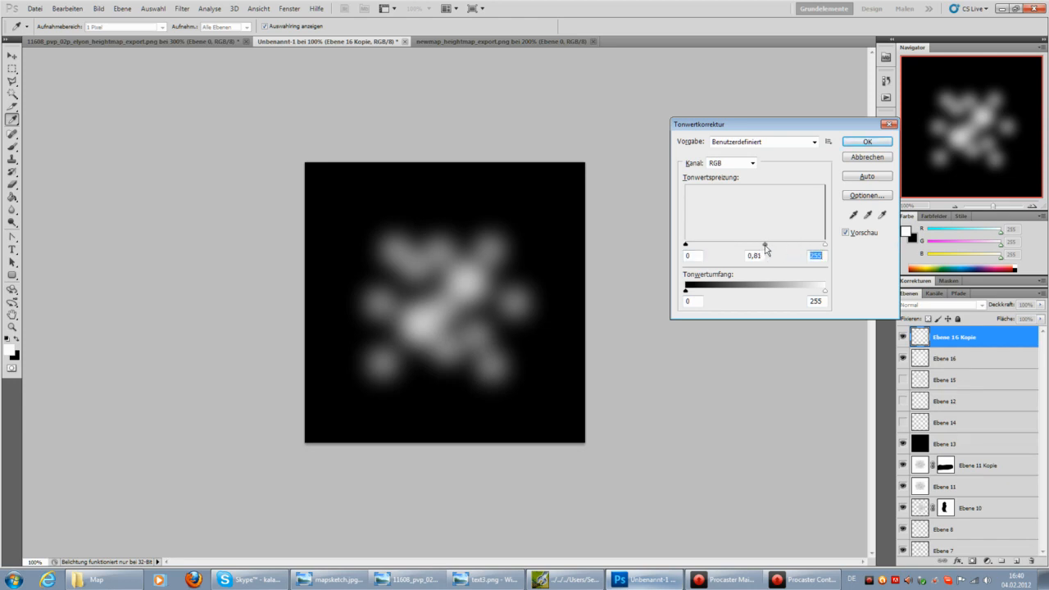
pyautogui.moveTo(798, 246); pyautogui.dragTo(707, 246)
pyautogui.click(867, 156)
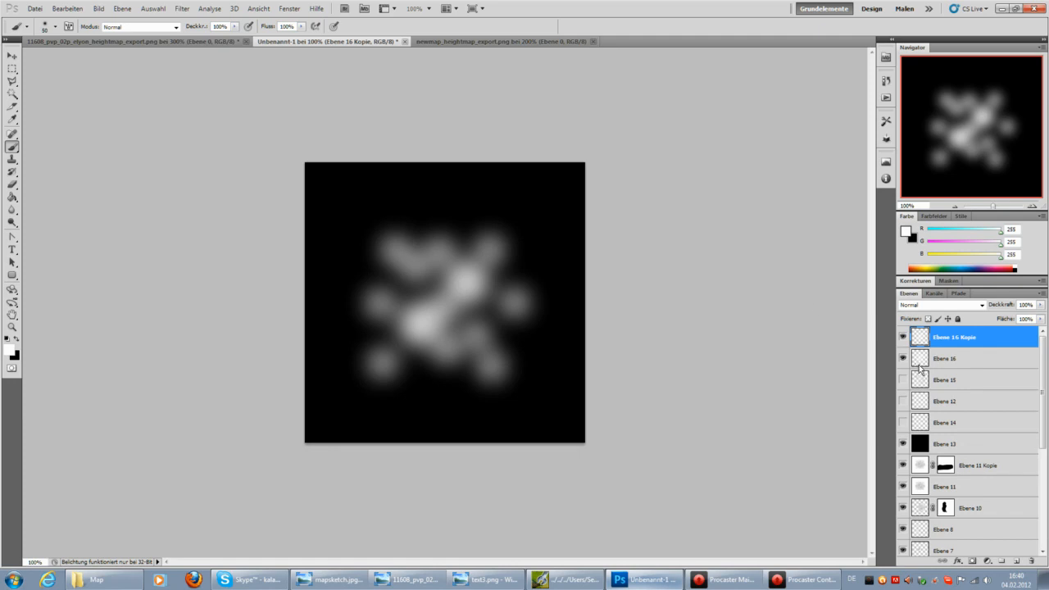
# Hide Ebene 16 Kopie and save a PNG copy of the spot mask as texture4 in the Map folder
pyautogui.click(66, 8)
pyautogui.click(78, 19)
pyautogui.click(35, 9)
pyautogui.click(49, 176)
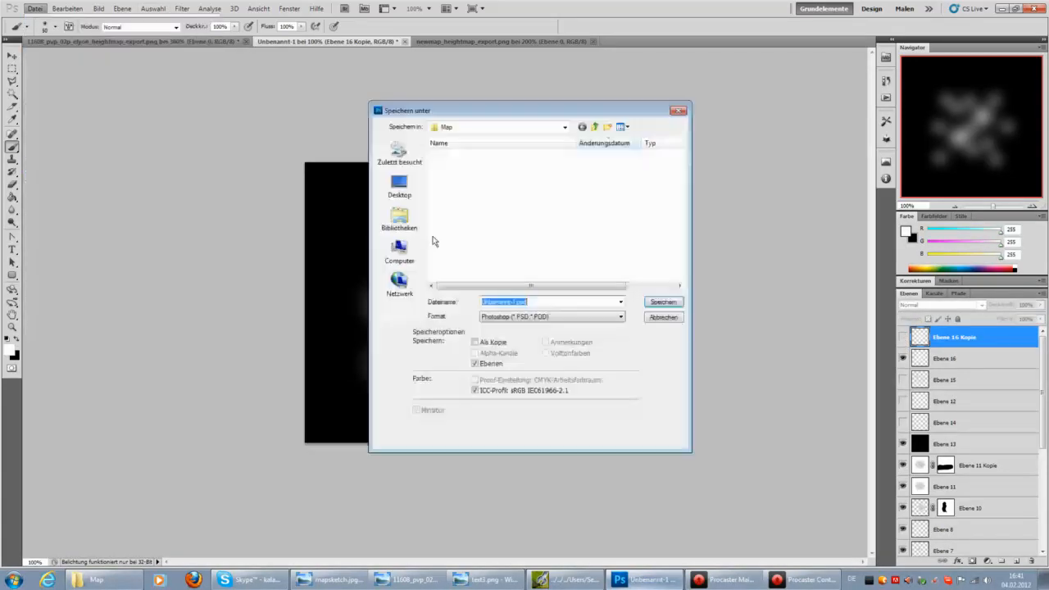
pyautogui.click(551, 316)
pyautogui.click(533, 433)
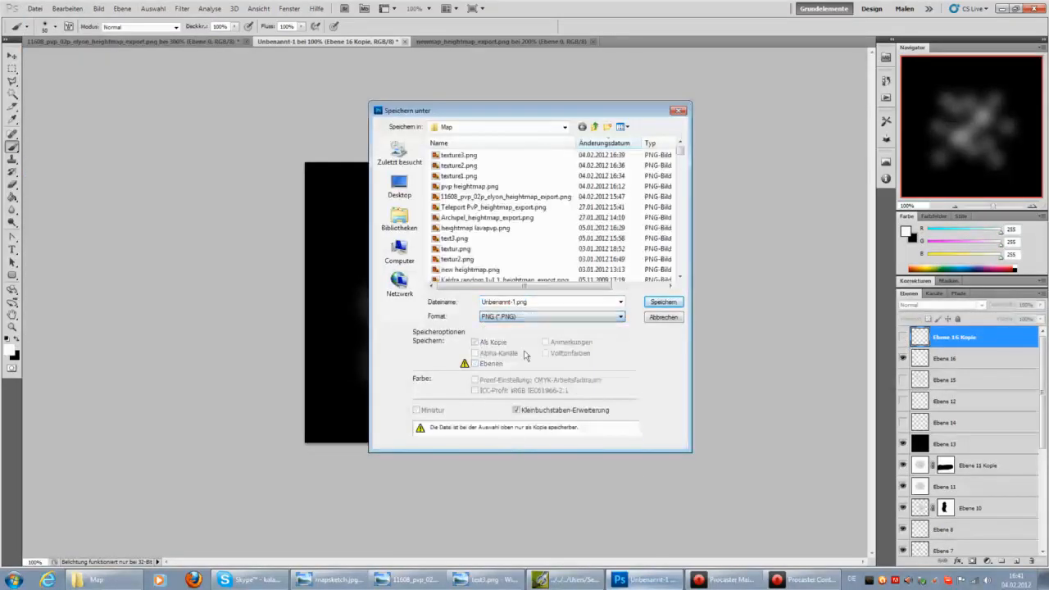
pyautogui.doubleClick(512, 302)
pyautogui.write('texture4')
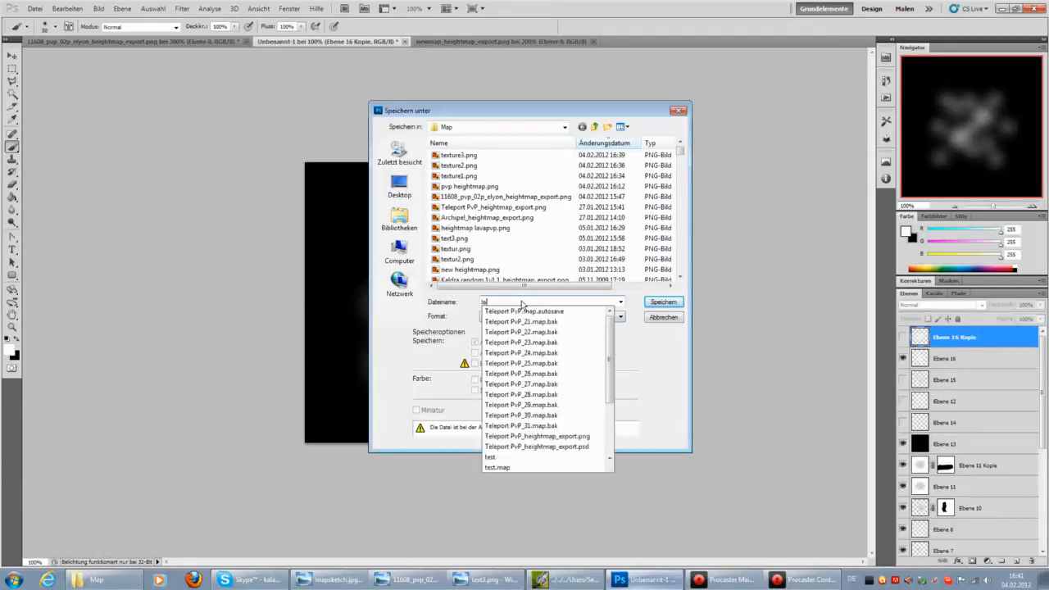
pyautogui.press('Return')
pyautogui.press('Return')
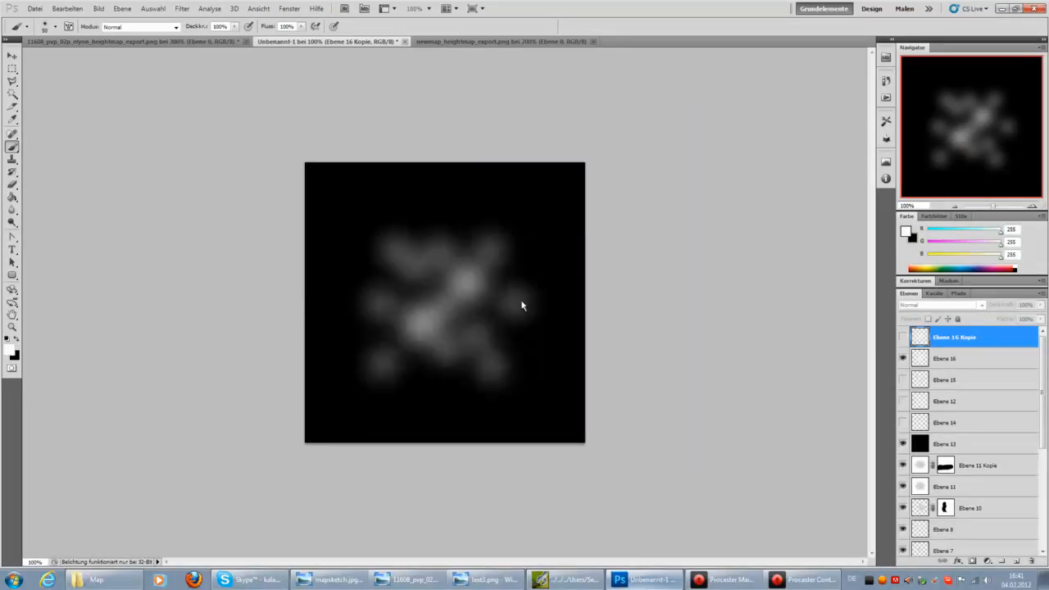
# Switch to the map editor and import texture4.png as the painted mask of the Light_Sand layer
pyautogui.click(566, 579)
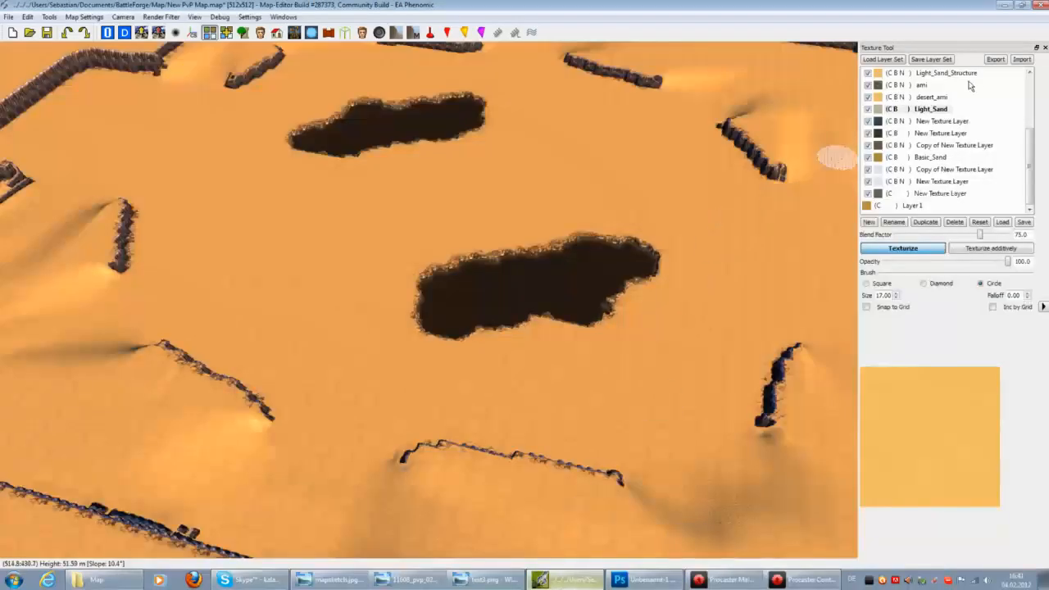
pyautogui.click(1030, 62)
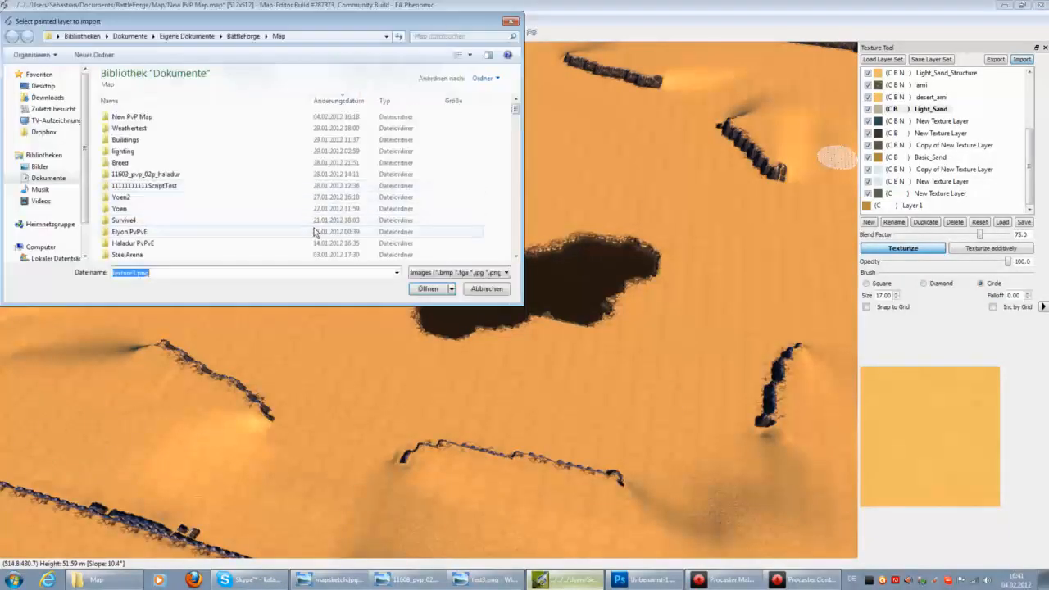
pyautogui.click(428, 290)
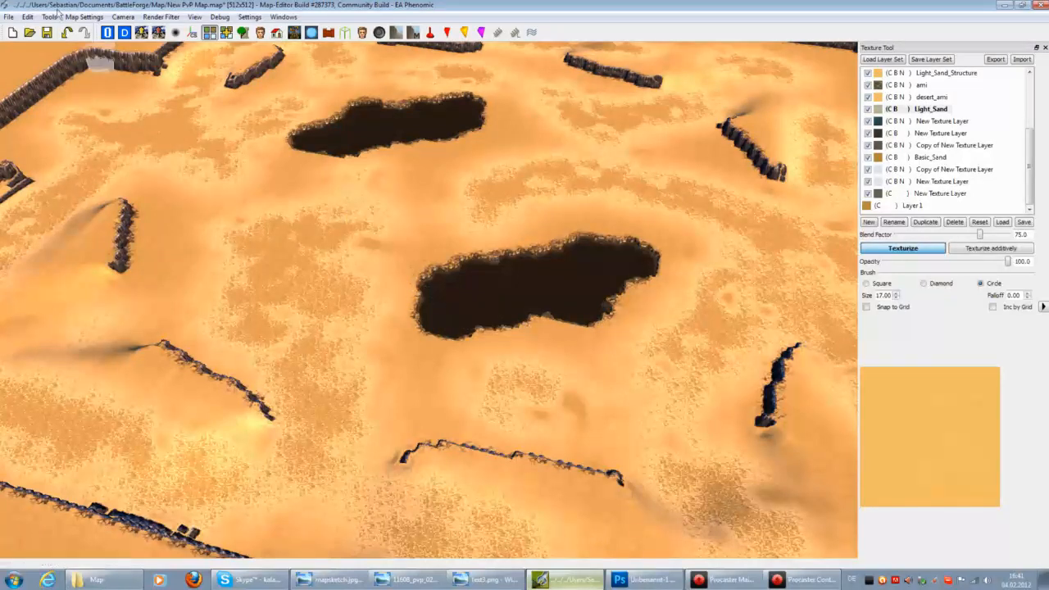
pyautogui.click(1022, 59)
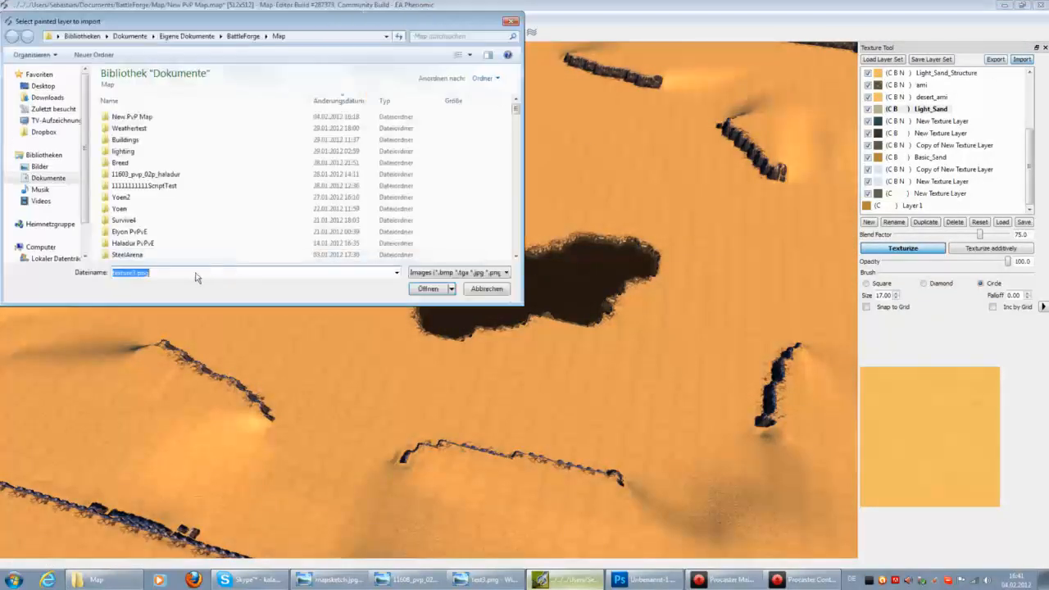
pyautogui.click(138, 274)
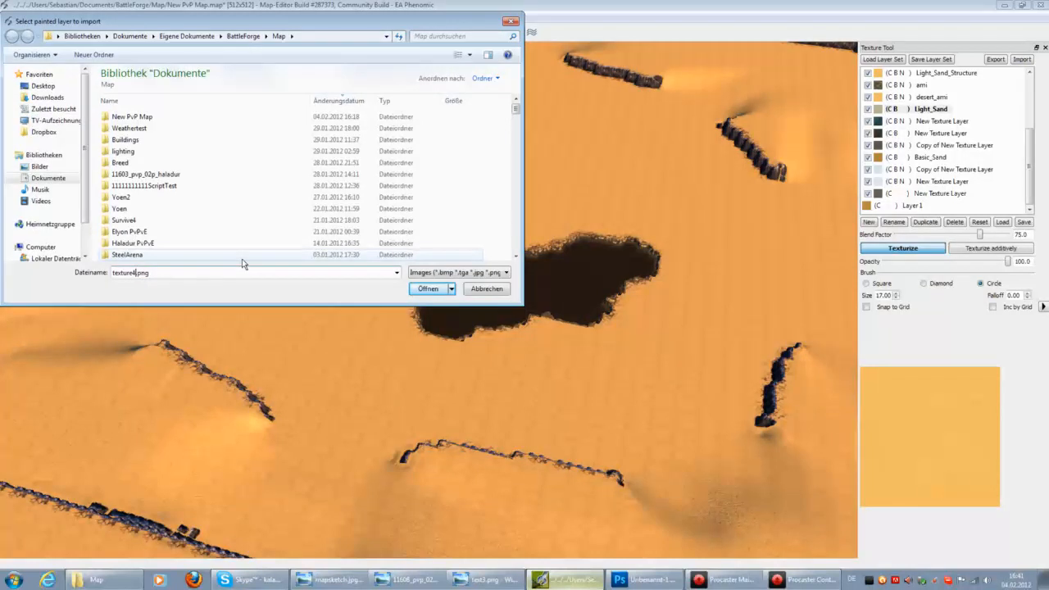
pyautogui.press('Return')
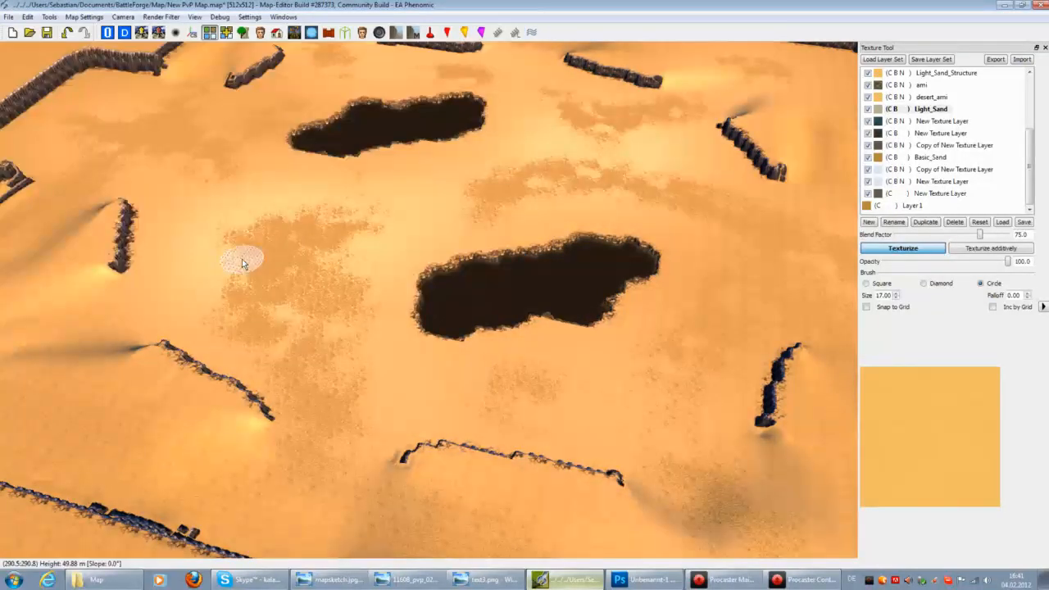
# Examine how the light sand spots blend with the sand variation around the cliffs and pits across the map
pyautogui.press('Left')
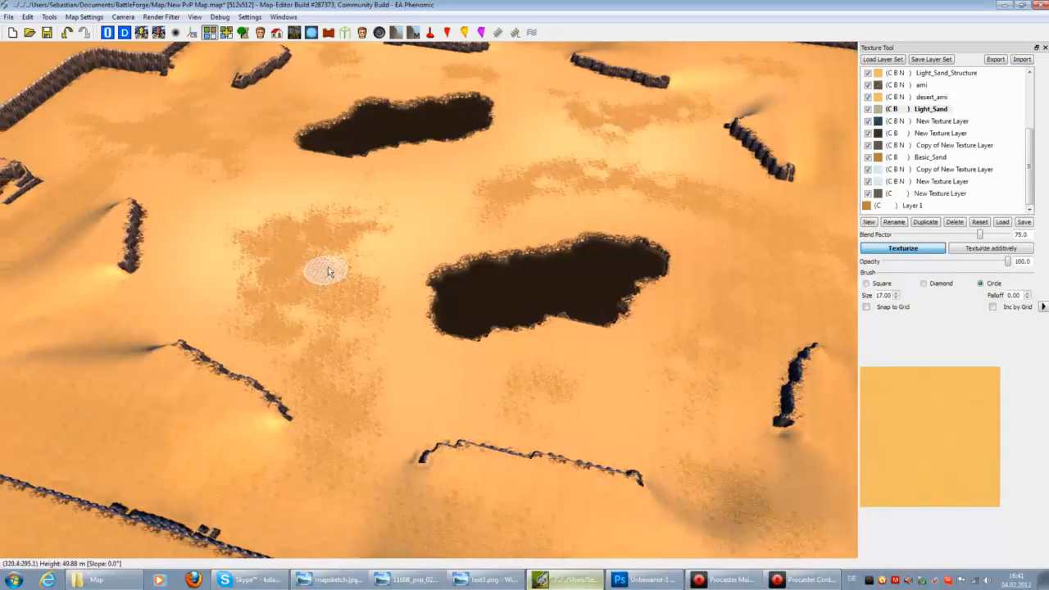
pyautogui.press('Left')
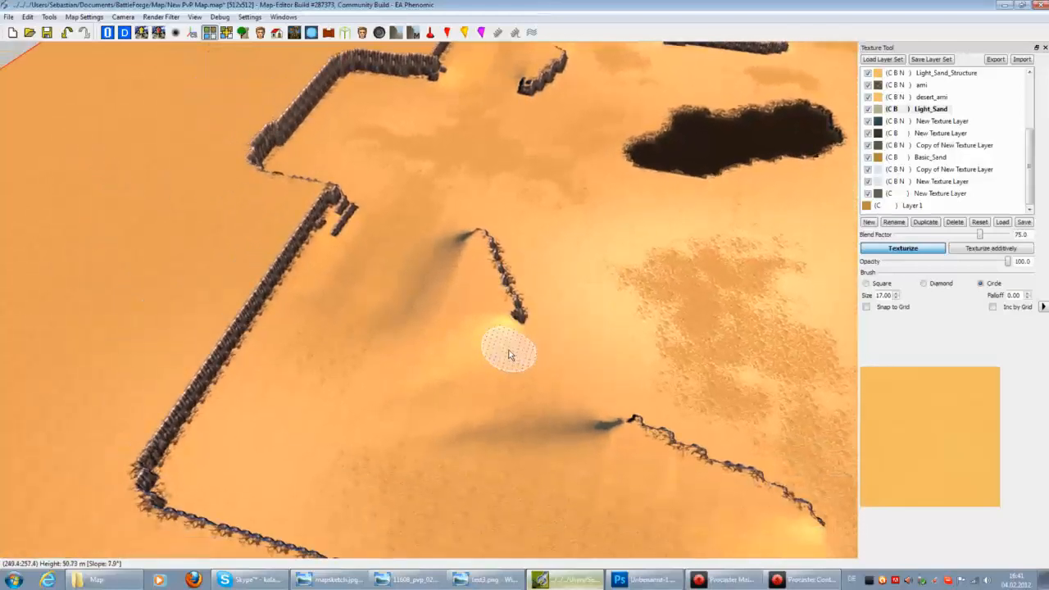
pyautogui.press('Up')
pyautogui.press('Up')
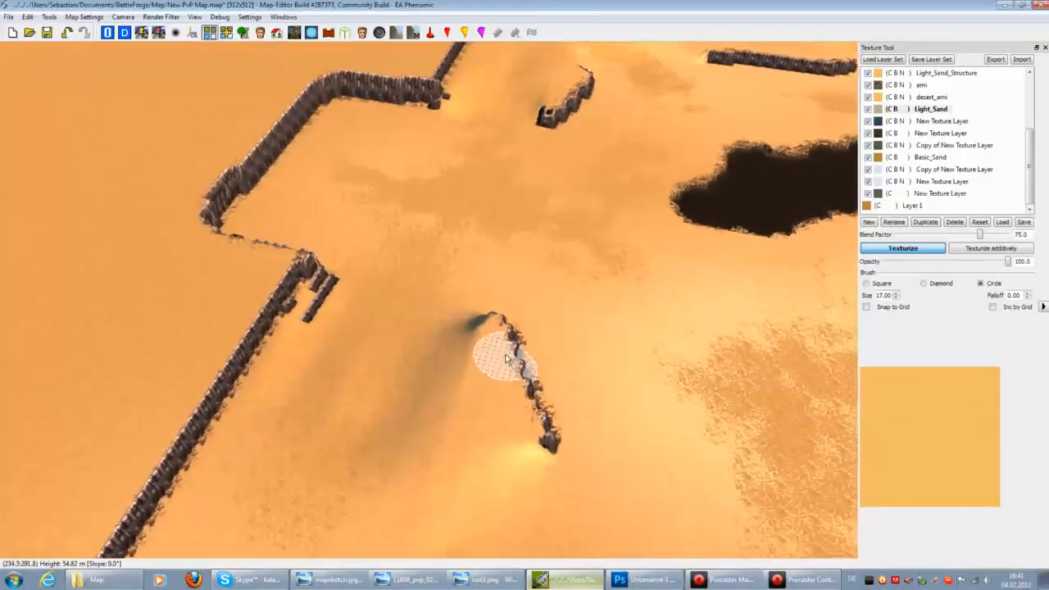
pyautogui.press('Right')
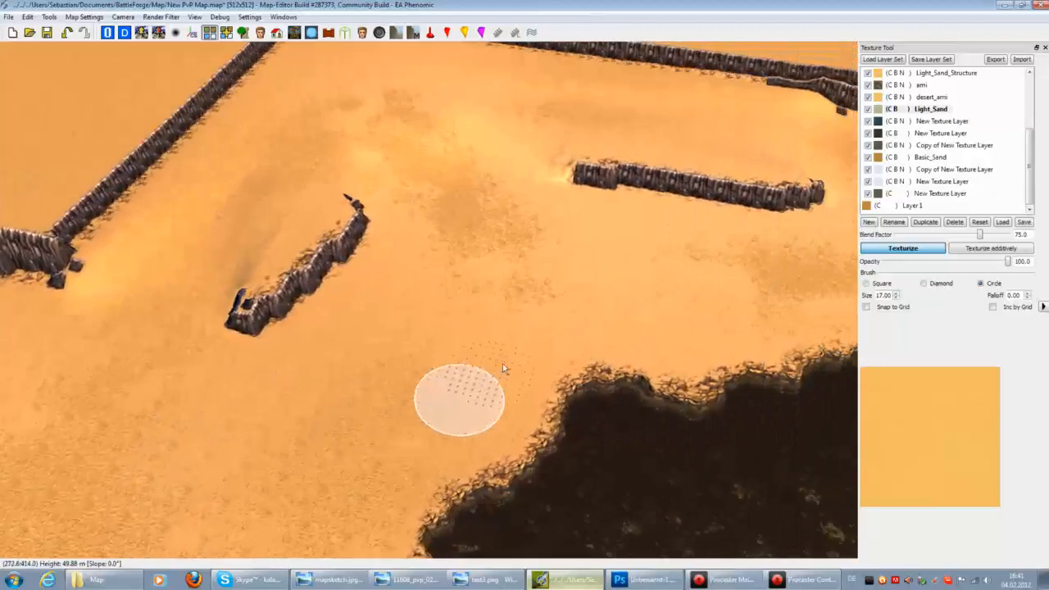
pyautogui.press('Up')
pyautogui.press('Down')
pyautogui.press('Down')
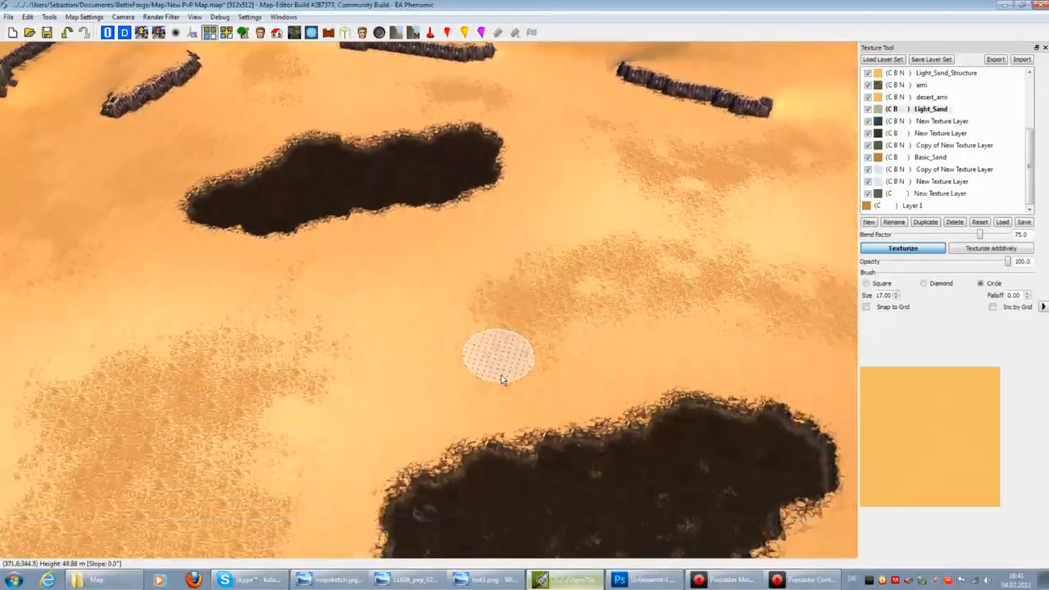
pyautogui.press('Down')
pyautogui.press('Left')
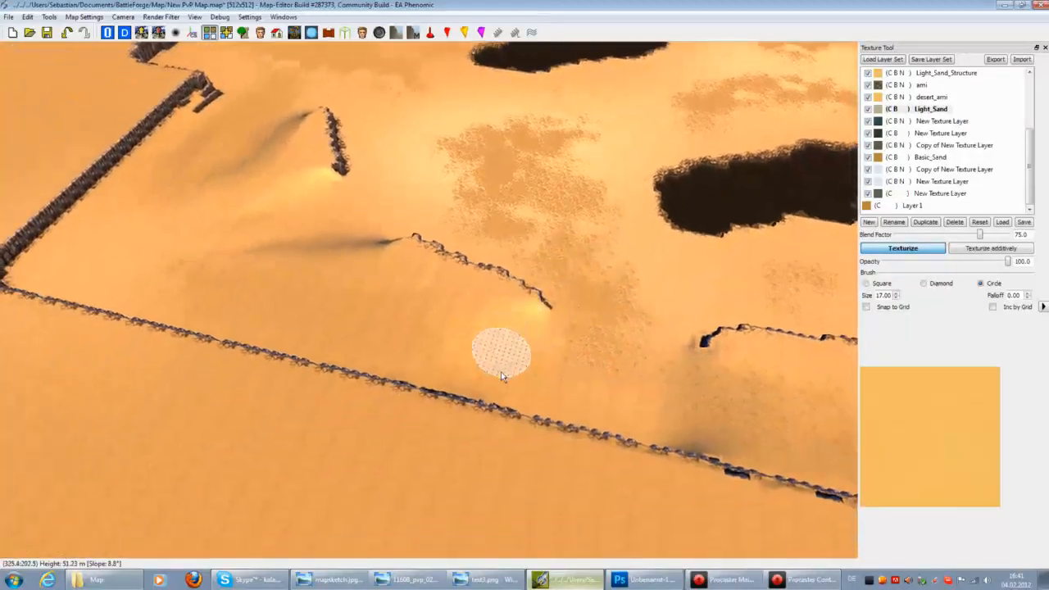
pyautogui.press('Up')
pyautogui.press('Right')
pyautogui.scroll(2, 501, 388)
pyautogui.press('Right')
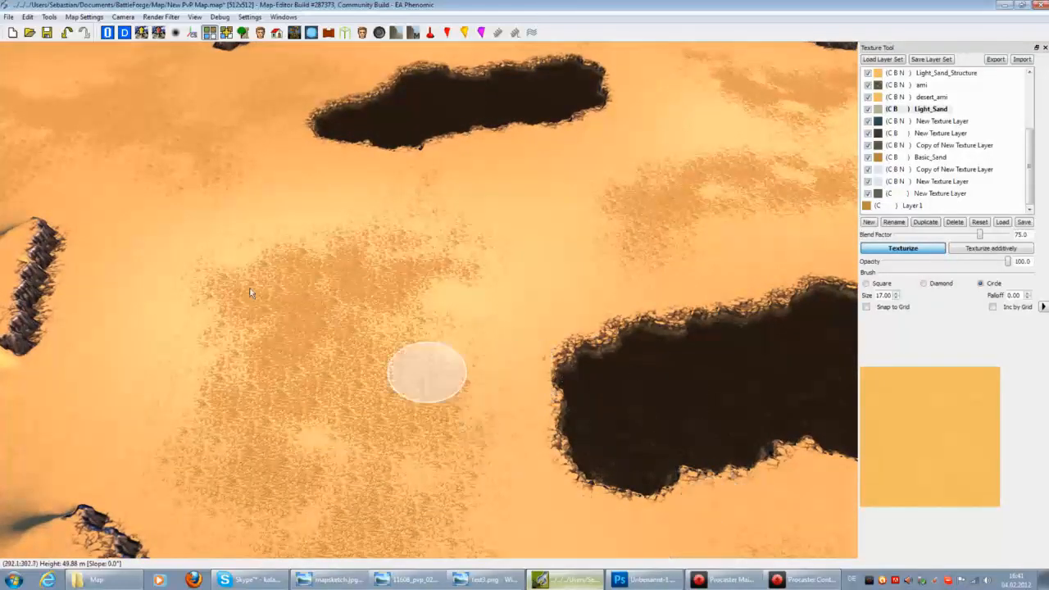
pyautogui.scroll(-1, 274, 407)
pyautogui.press('Up')
pyautogui.press('Right')
pyautogui.press('Up')
pyautogui.press('Right')
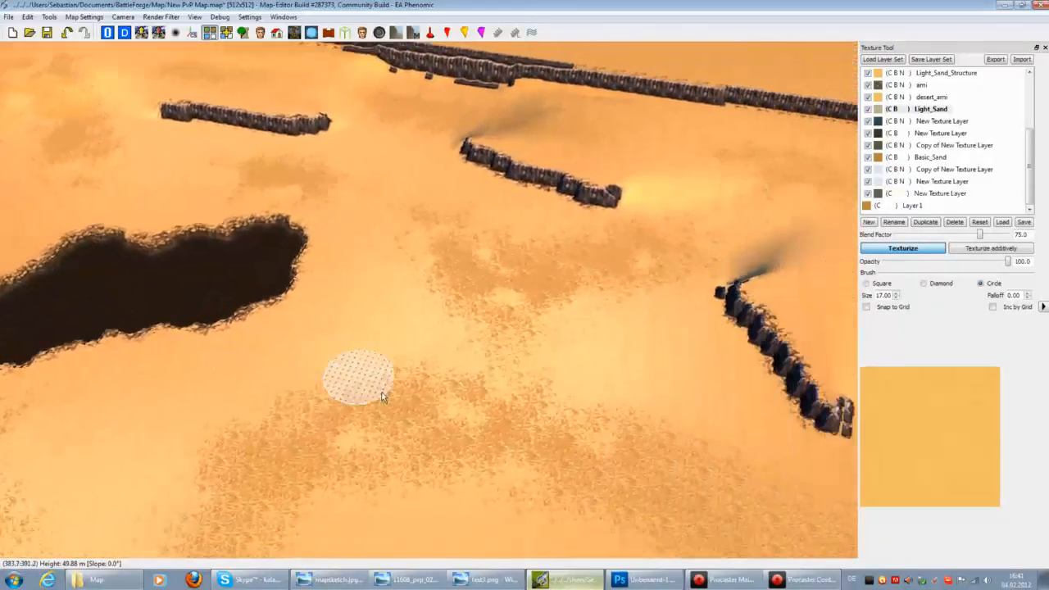
pyautogui.press('Down')
pyautogui.press('Left')
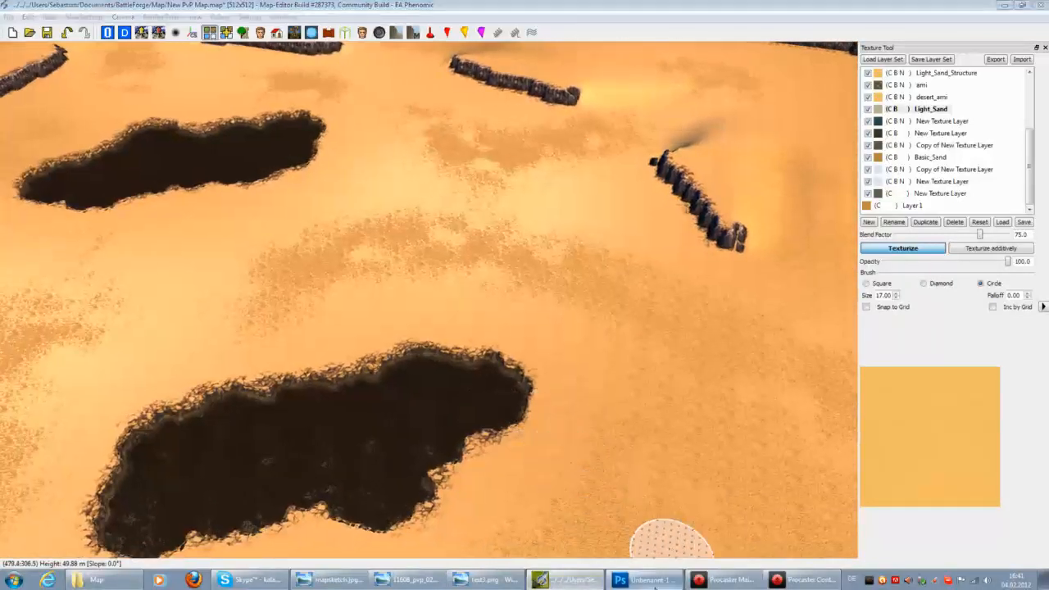
# Switch to Photoshop, hide Ebene 16 and show Ebene 15 with the sand variation mask
pyautogui.click(644, 580)
pyautogui.click(903, 359)
pyautogui.click(903, 401)
pyautogui.click(904, 401)
pyautogui.click(903, 379)
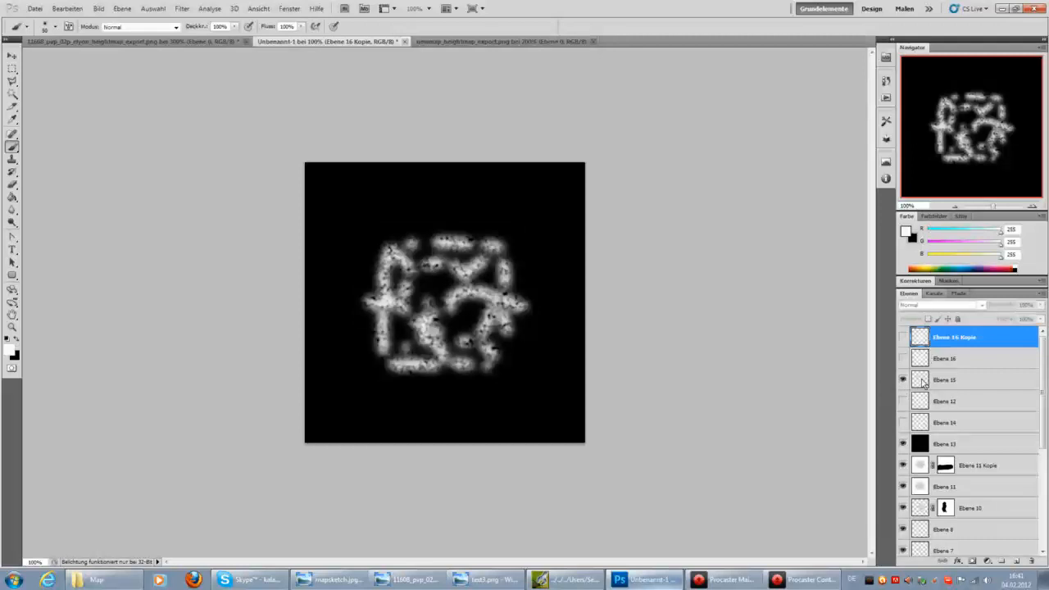
# Raise the black input level of Ebene 15 strongly with a Levels adjustment to break up the white areas
pyautogui.click(926, 379)
pyautogui.hotkey('ctrl', 'l')
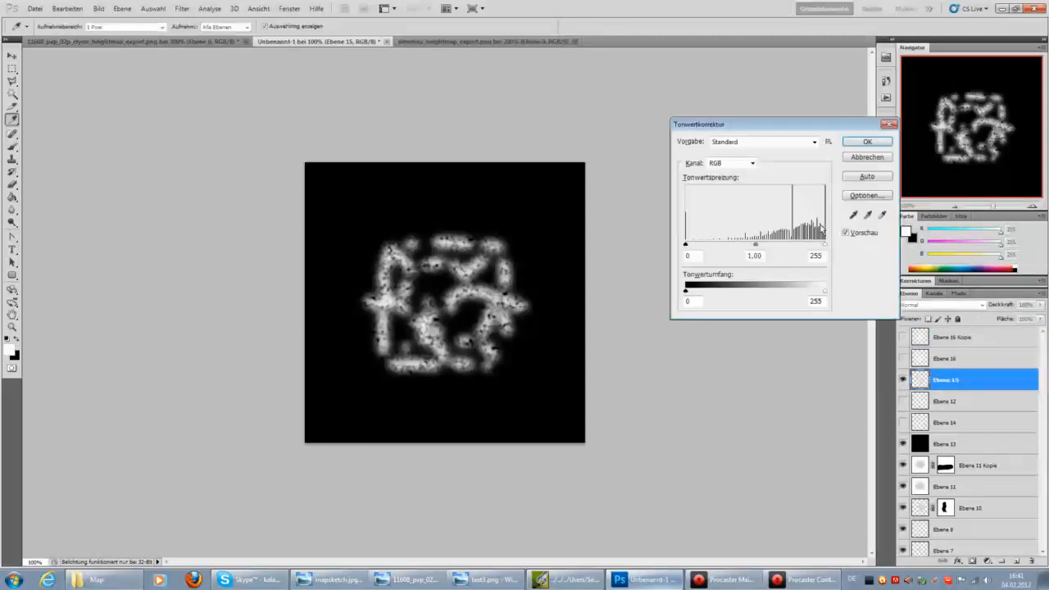
pyautogui.moveTo(686, 245); pyautogui.dragTo(803, 248)
pyautogui.click(866, 144)
# Soften Ebene 15 with a Gaussian Blur of 1 pixel radius
pyautogui.click(184, 9)
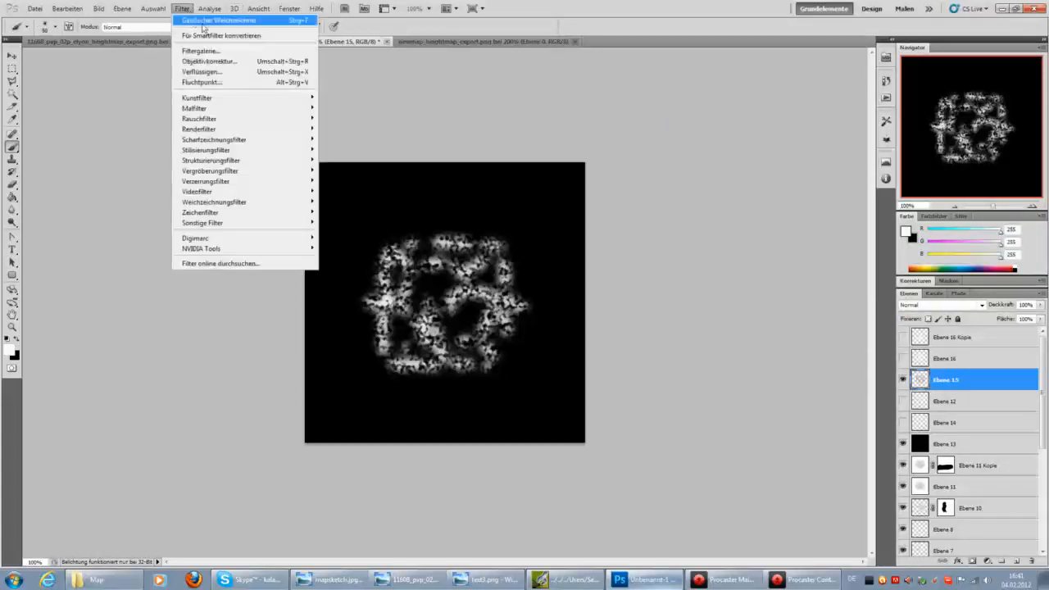
pyautogui.moveTo(219, 208)
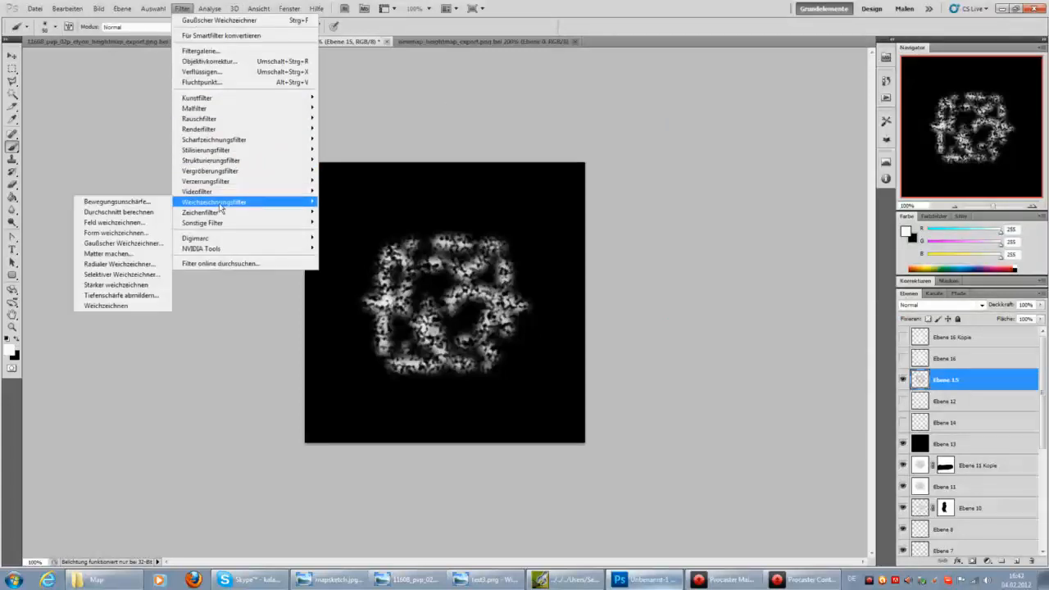
pyautogui.click(123, 243)
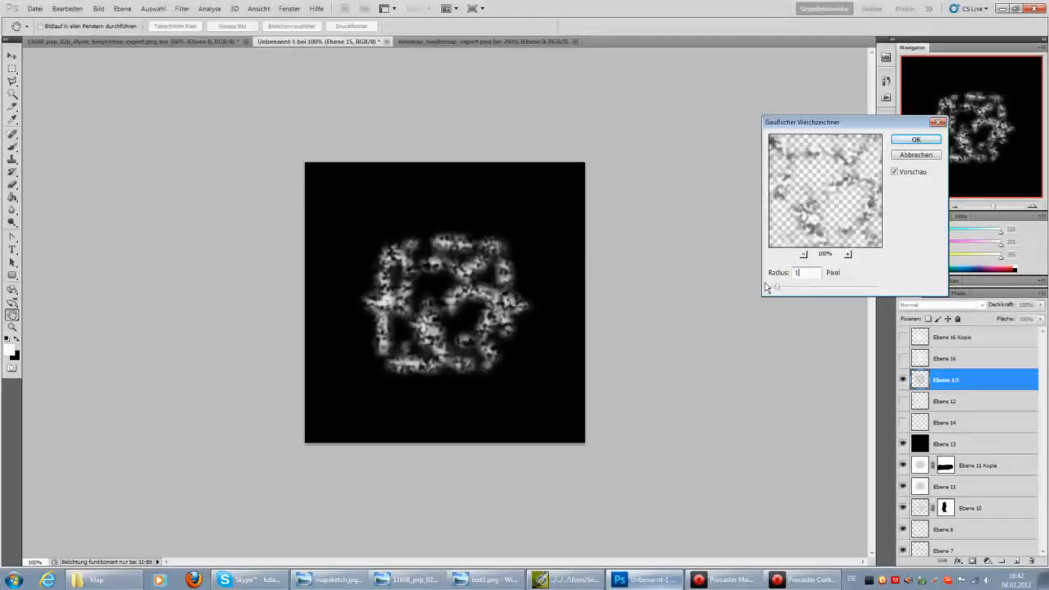
pyautogui.click(916, 140)
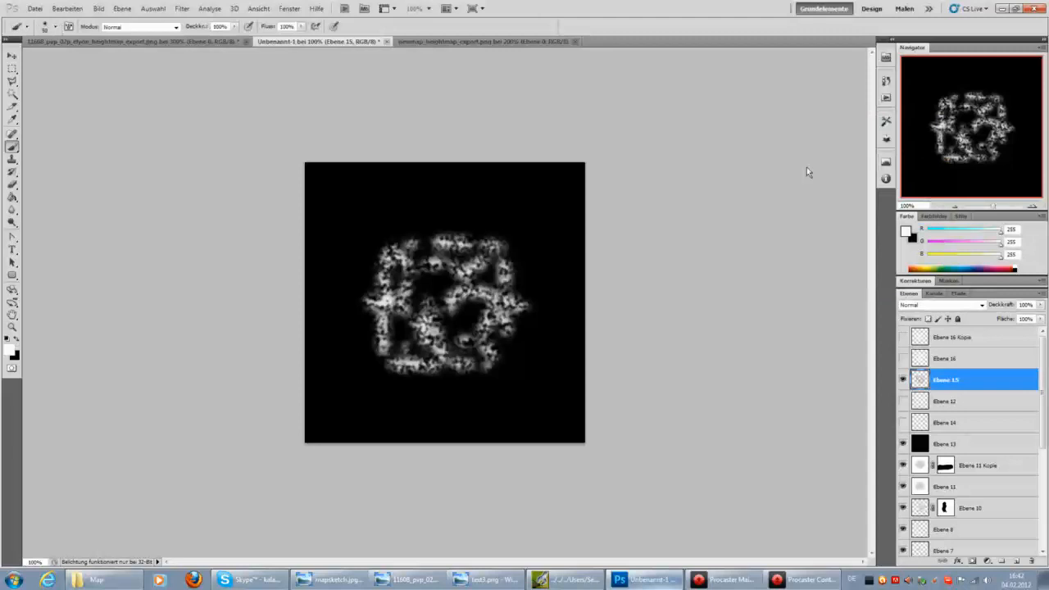
# Save a PNG copy of the revised sand variation mask over texture3.png in the Map folder
pyautogui.click(36, 8)
pyautogui.click(75, 176)
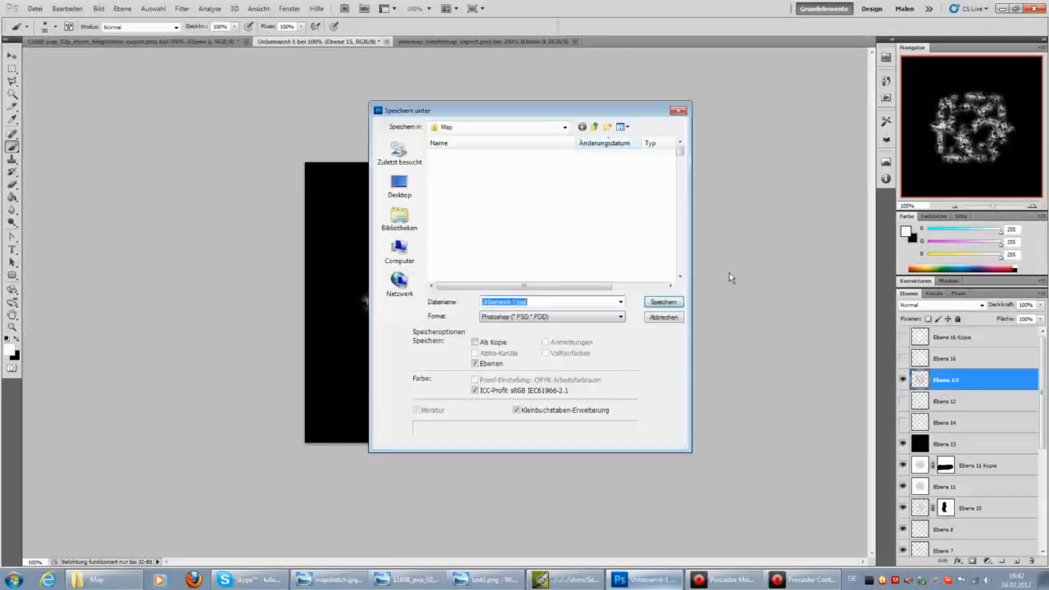
pyautogui.click(585, 318)
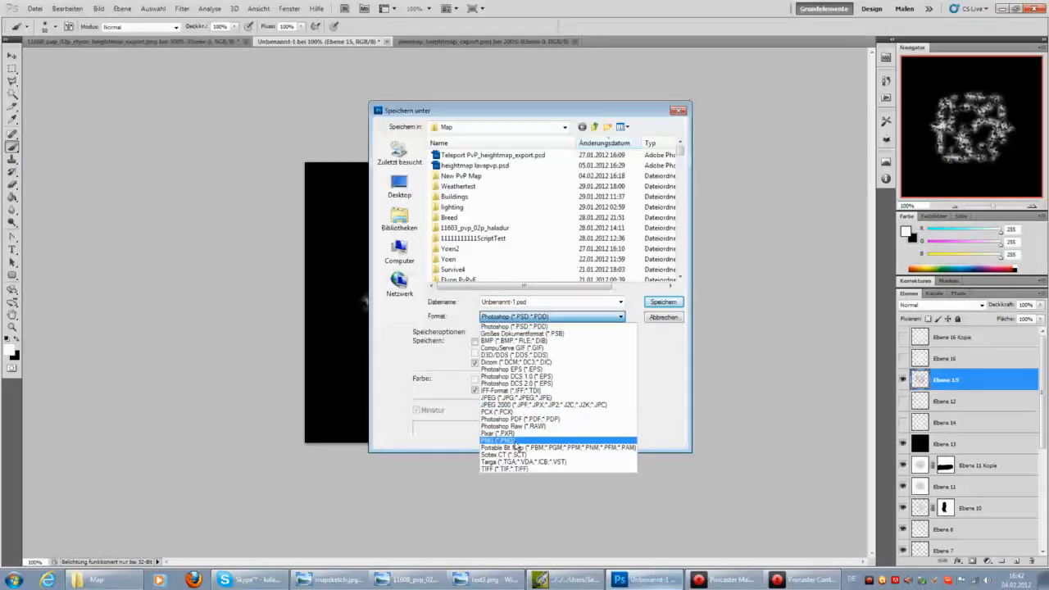
pyautogui.click(502, 440)
pyautogui.click(464, 165)
pyautogui.click(664, 302)
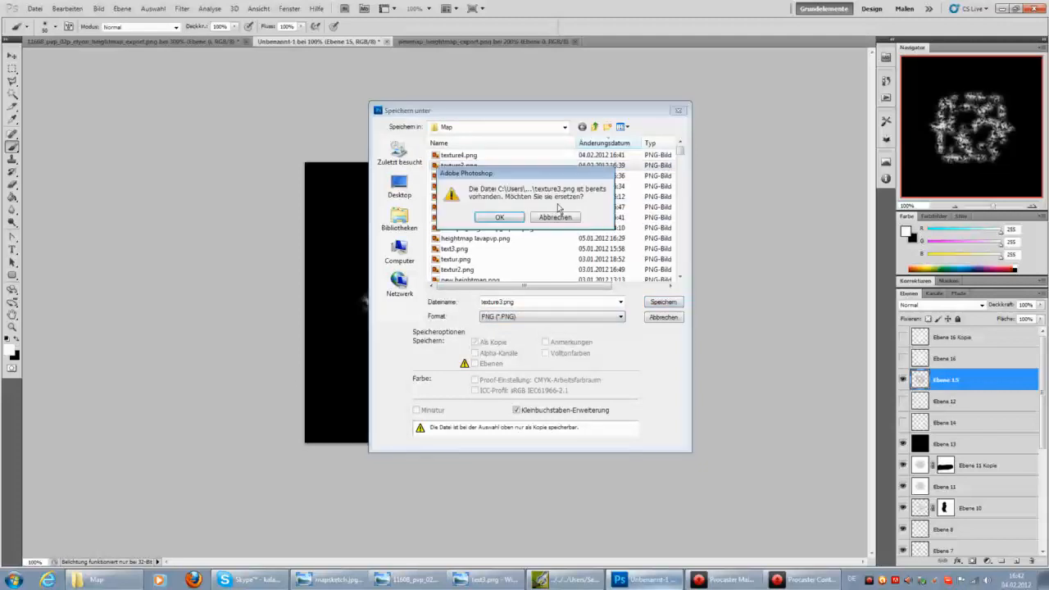
pyautogui.click(506, 217)
pyautogui.click(553, 192)
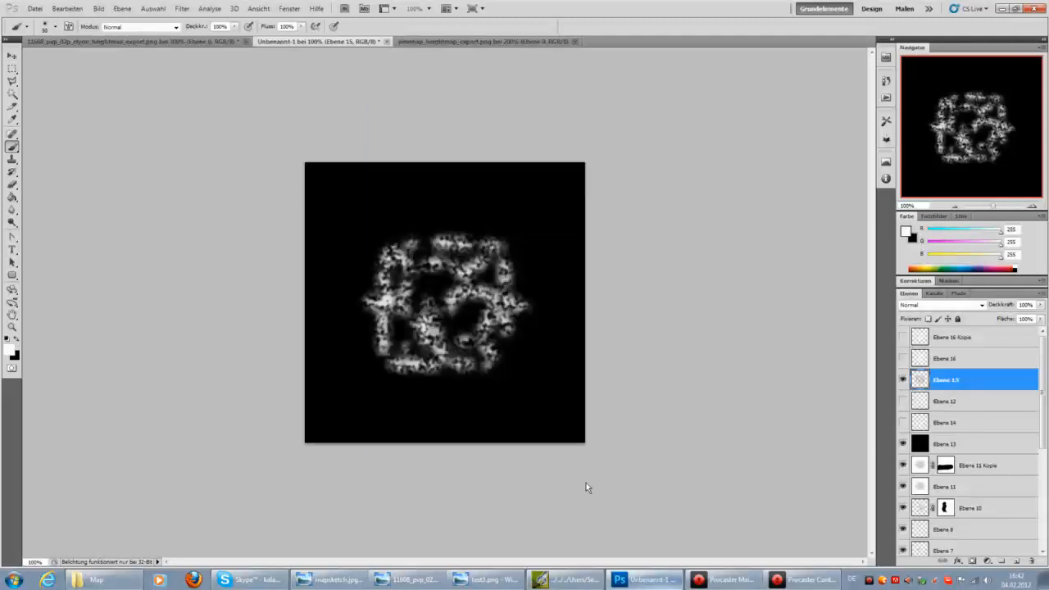
# Switch to the map editor and import texture3.png into the Copy of New Texture Layer directly below stones
pyautogui.click(566, 579)
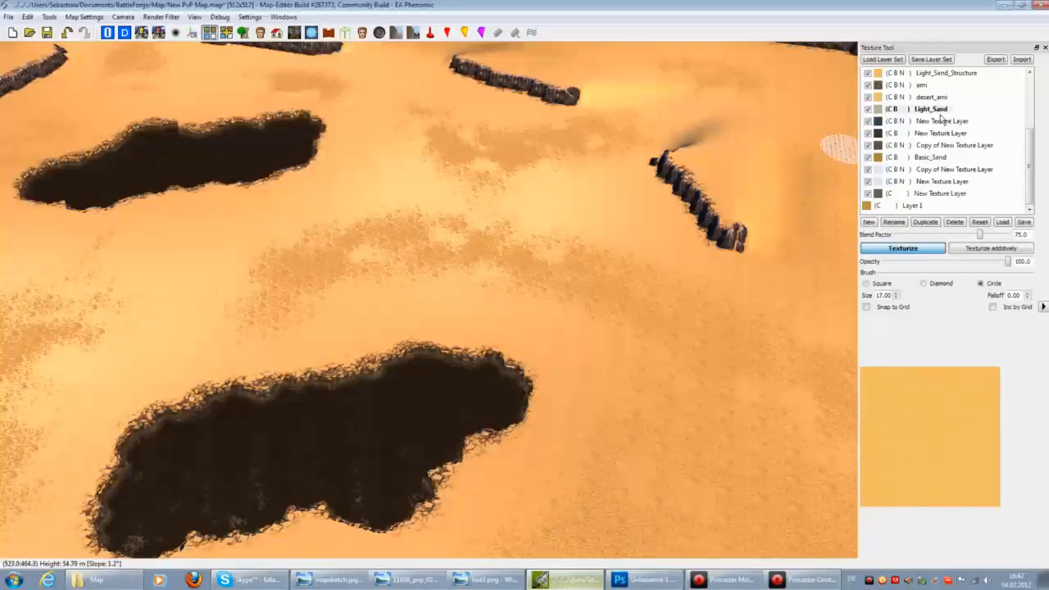
pyautogui.scroll(3, 951, 147)
pyautogui.click(964, 98)
pyautogui.click(965, 86)
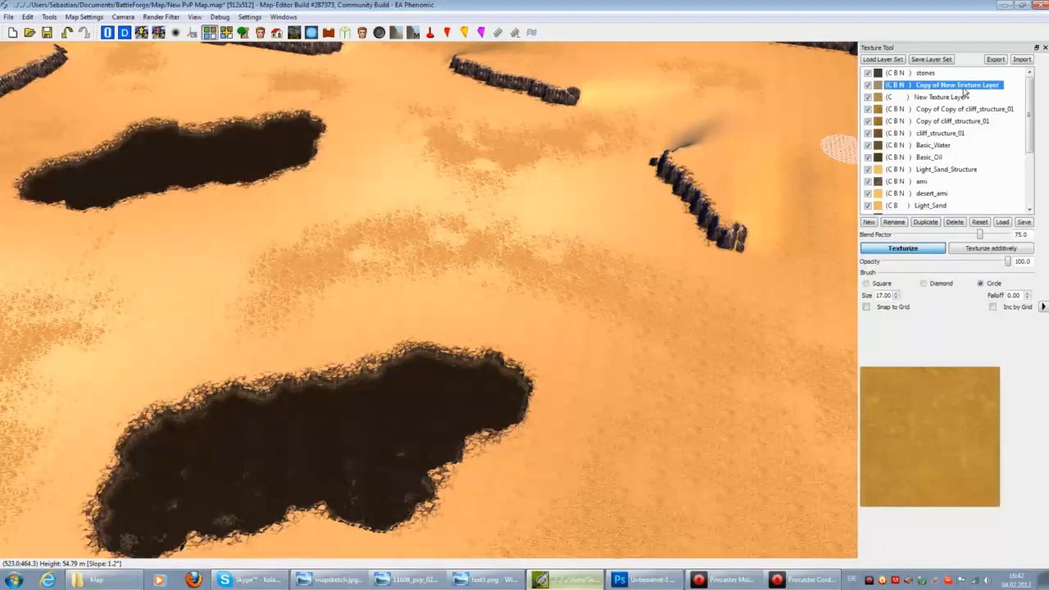
pyautogui.click(868, 85)
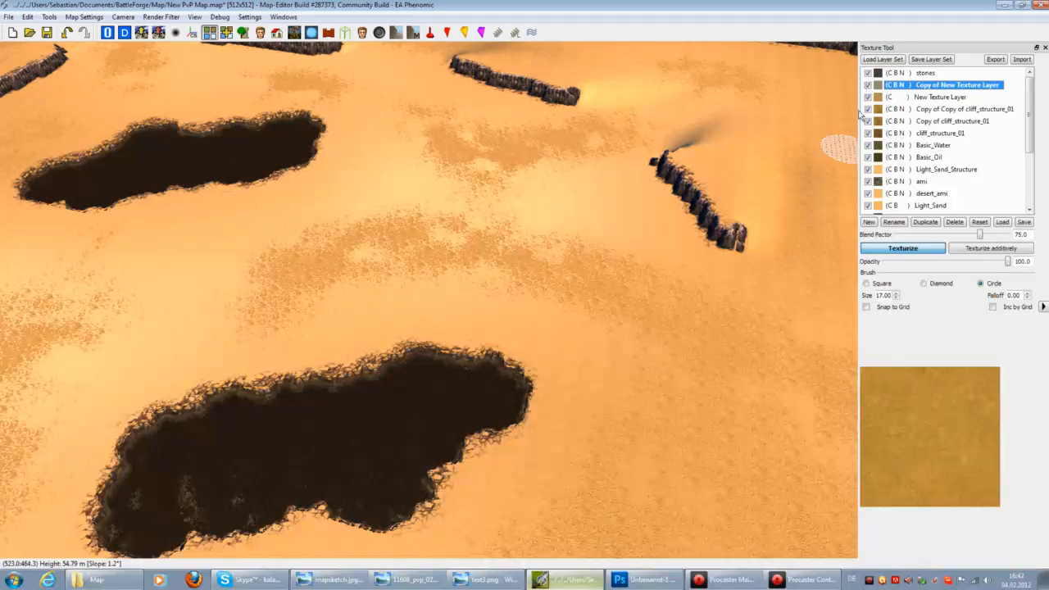
pyautogui.click(728, 580)
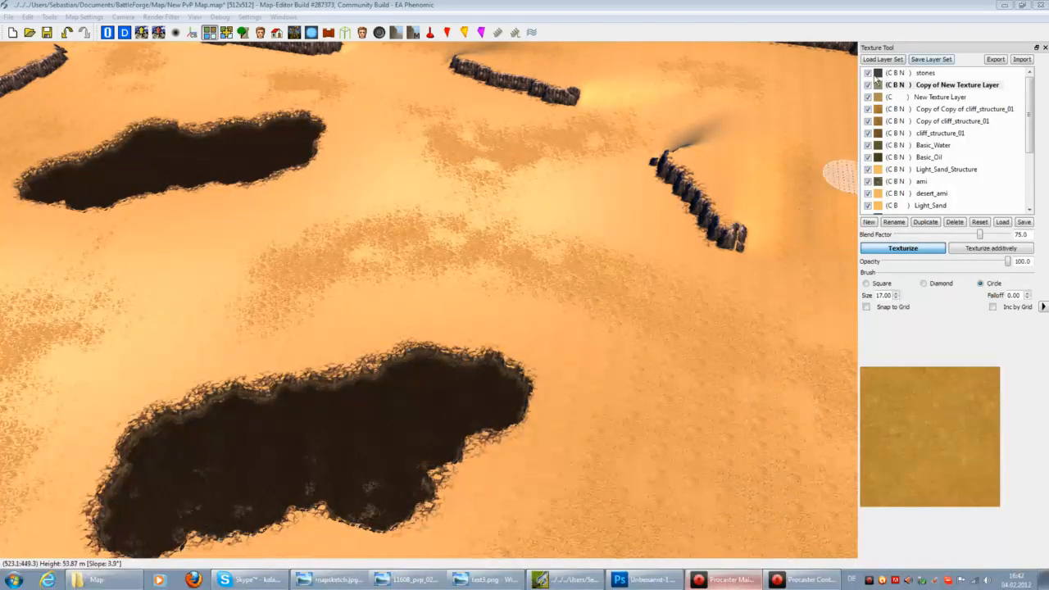
pyautogui.click(874, 84)
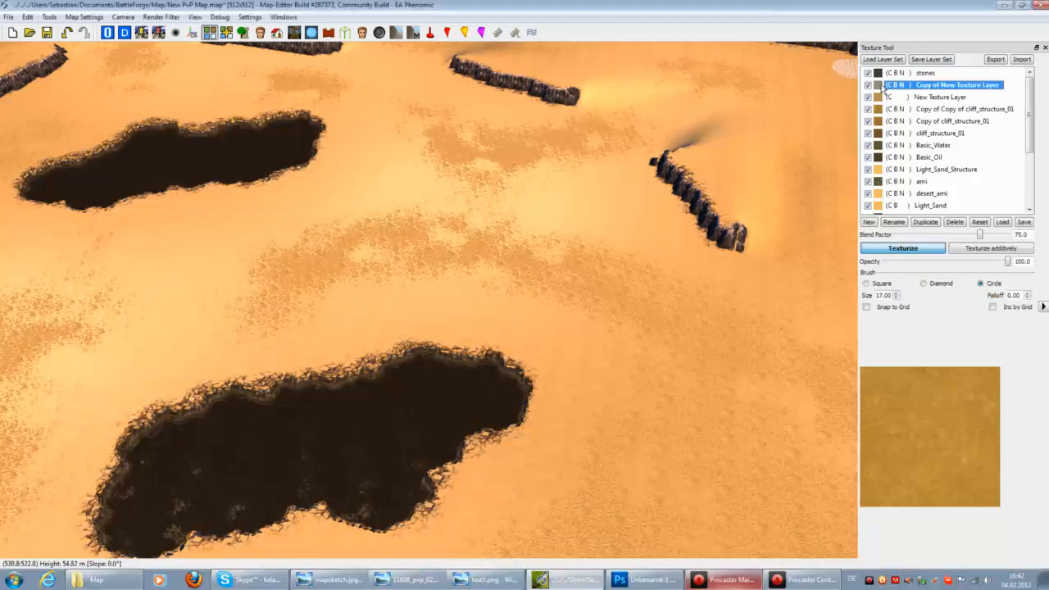
pyautogui.click(1022, 59)
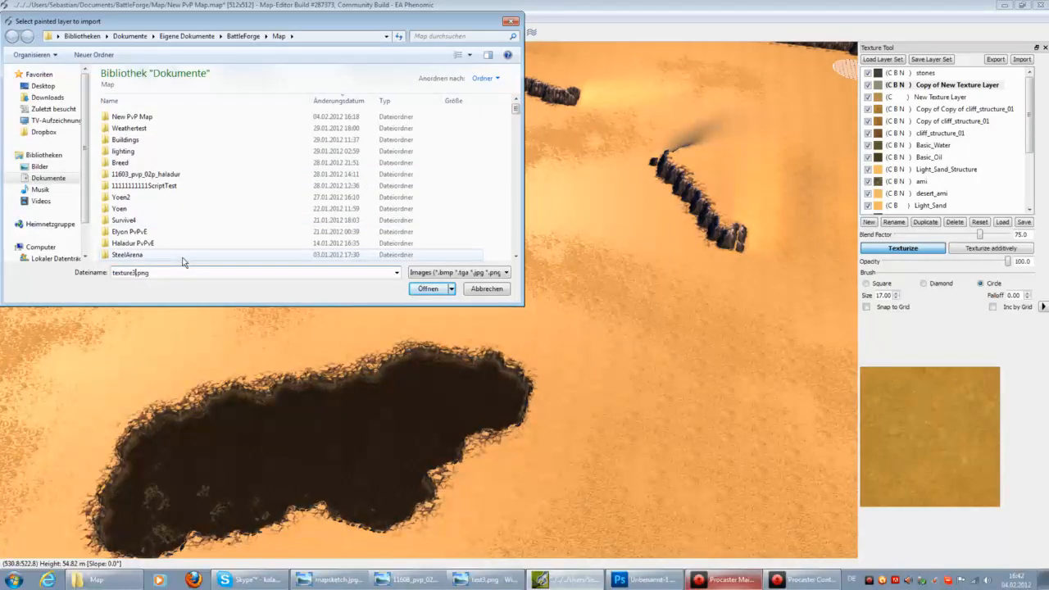
pyautogui.click(442, 289)
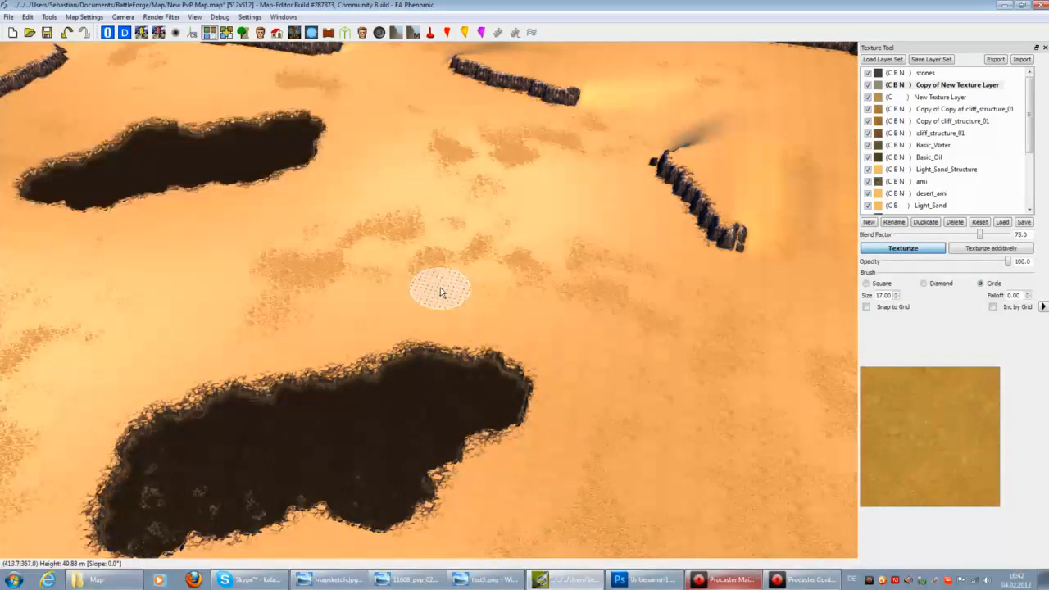
# Examine the revised sand variation patches between the pits and along the cliffs
pyautogui.scroll(3, 464, 351)
pyautogui.press('Left')
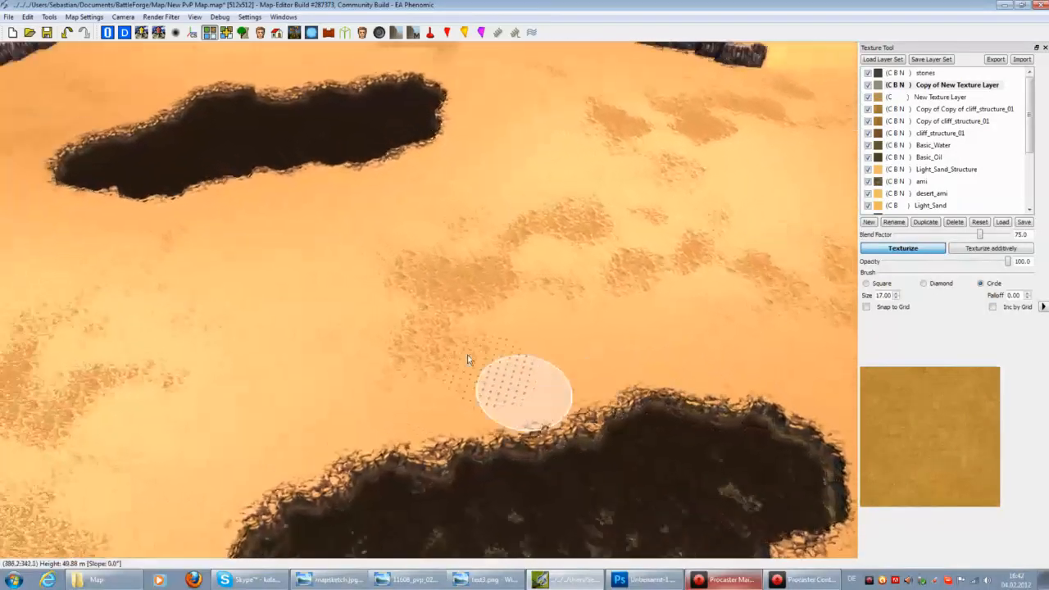
pyautogui.press('Down')
pyautogui.scroll(-2, 472, 359)
pyautogui.press('Left')
pyautogui.press('Down')
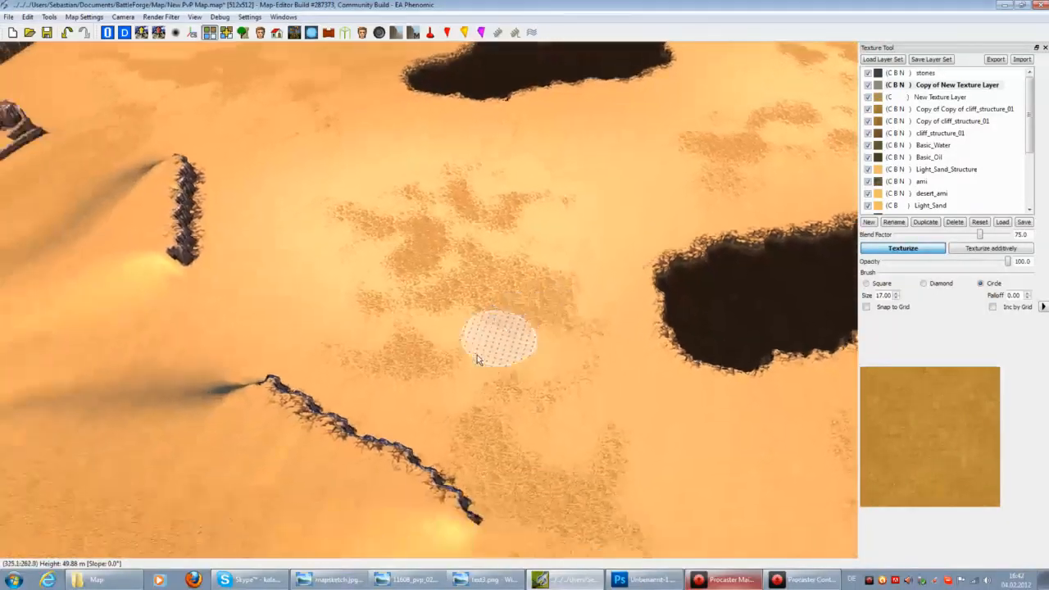
pyautogui.press('Up')
pyautogui.press('Up')
pyautogui.scroll(2, 475, 358)
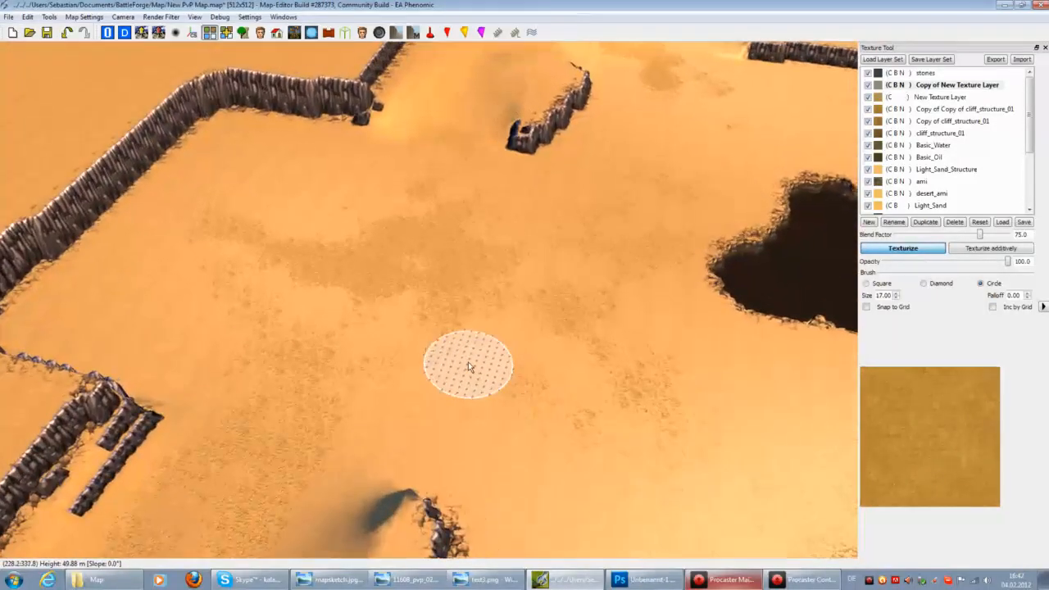
# Inspect the sand variation patches around the free-standing cliffs and on the open ground between the two pits
pyautogui.scroll(-2, 469, 362)
pyautogui.press('Right')
pyautogui.press('Down')
pyautogui.press('Right')
pyautogui.press('Down')
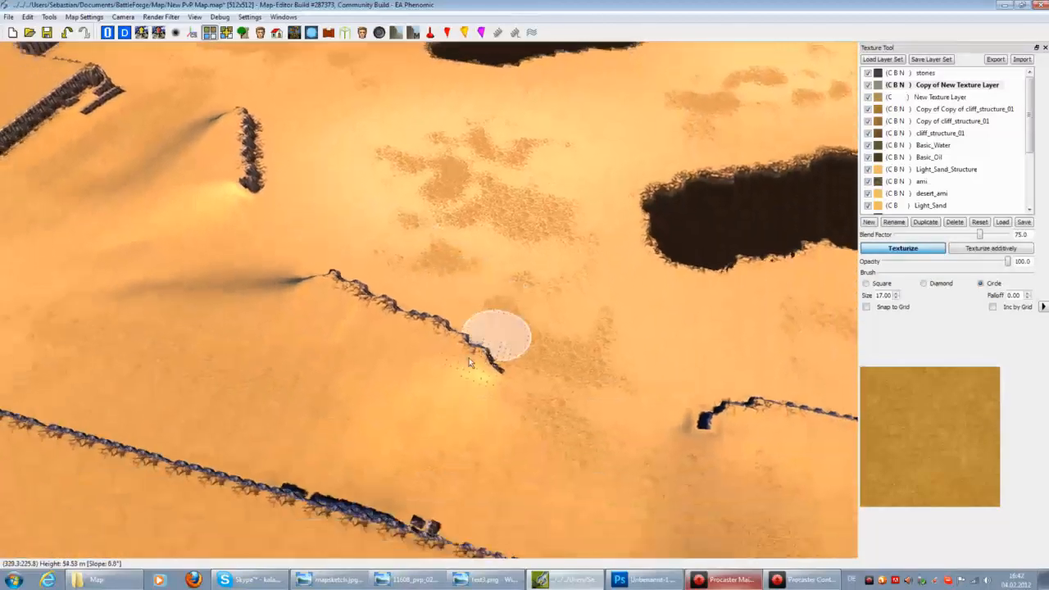
pyautogui.press('Left')
pyautogui.press('Right')
pyautogui.press('Right')
pyautogui.press('Up')
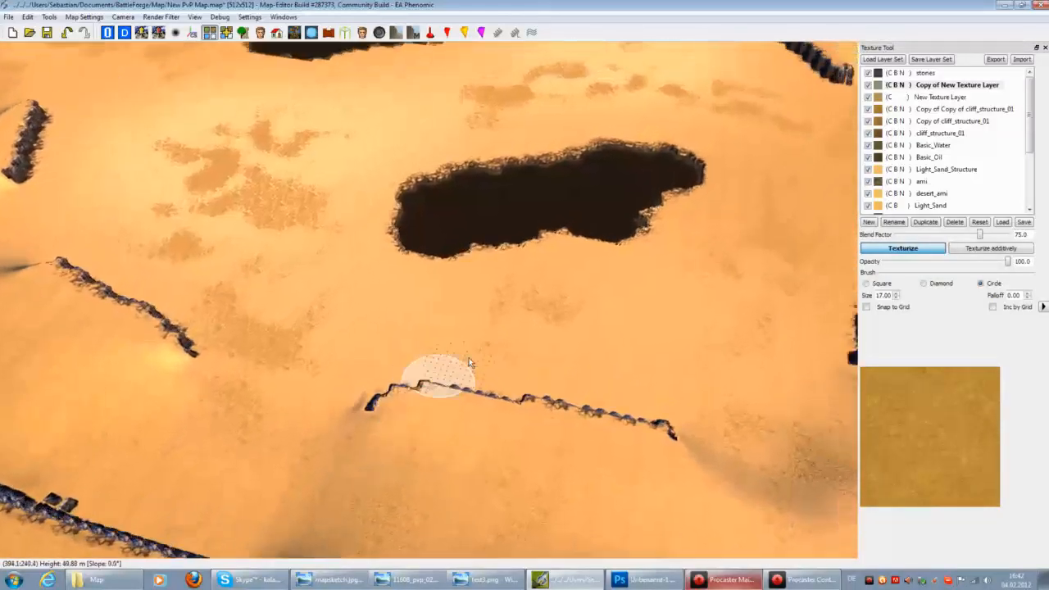
pyautogui.press('Up')
pyautogui.press('Right')
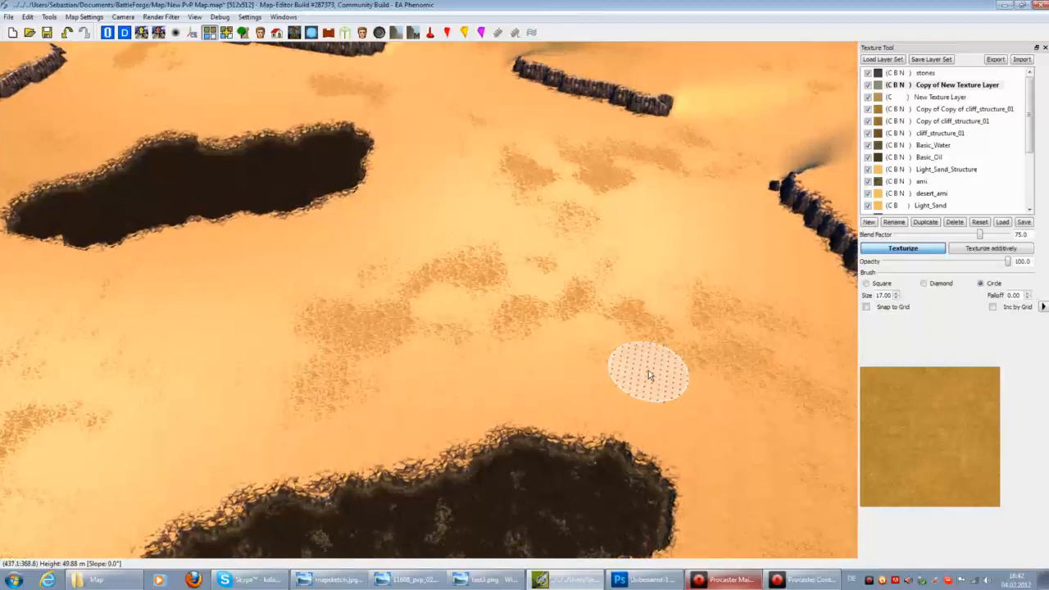
# Switch to Photoshop and soften Ebene 15 with a Gaussian Blur of 2 pixels radius
pyautogui.click(711, 580)
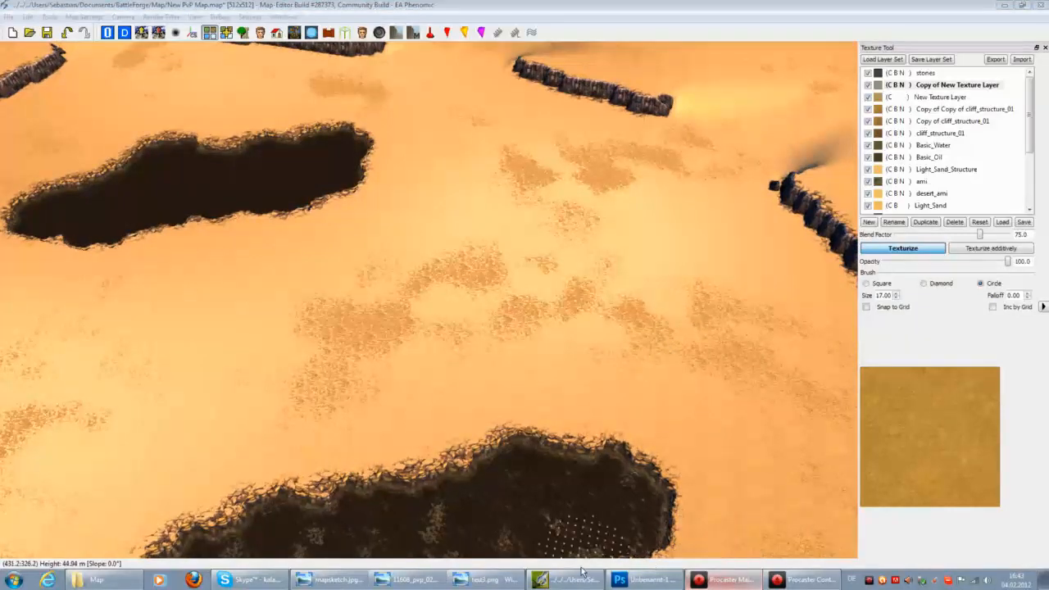
pyautogui.click(647, 580)
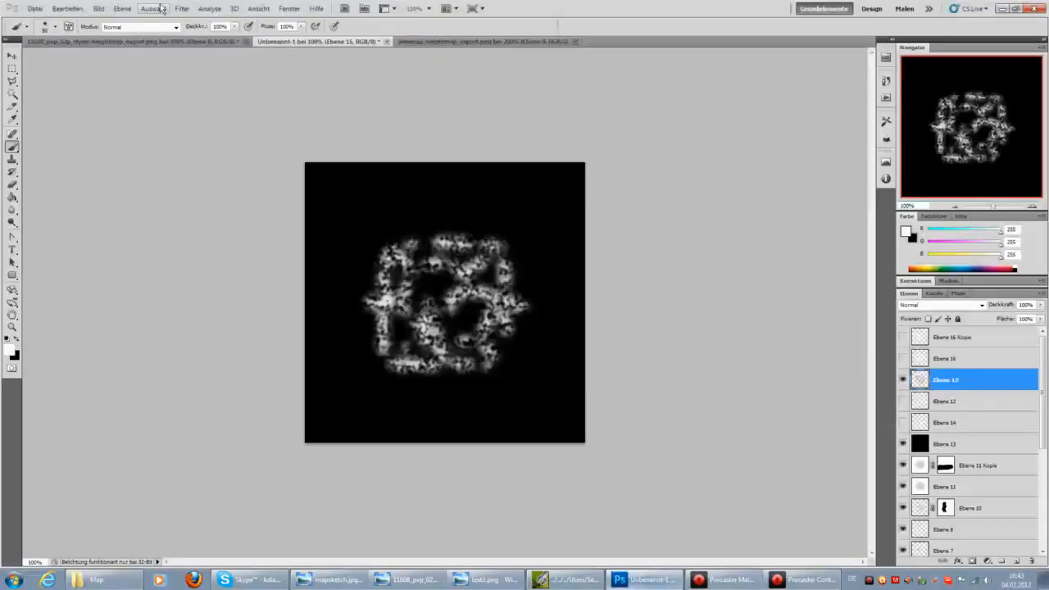
pyautogui.click(181, 8)
pyautogui.moveTo(237, 202)
pyautogui.click(123, 243)
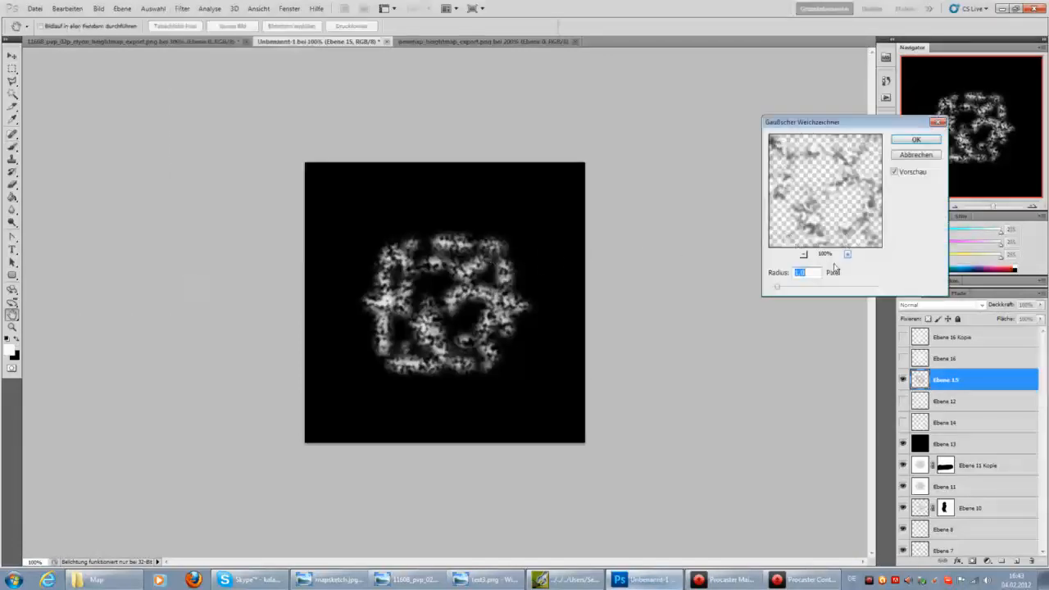
pyautogui.write('2')
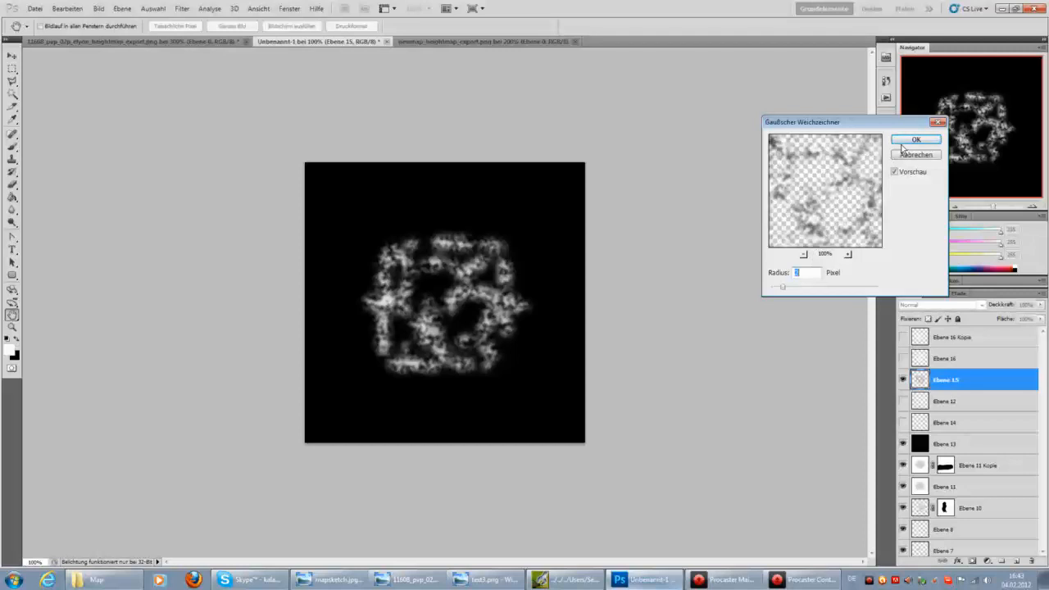
pyautogui.click(908, 142)
# Save a PNG copy of the softened sand variation mask over texture3.png in the Map folder
pyautogui.click(35, 9)
pyautogui.click(63, 177)
pyautogui.click(533, 316)
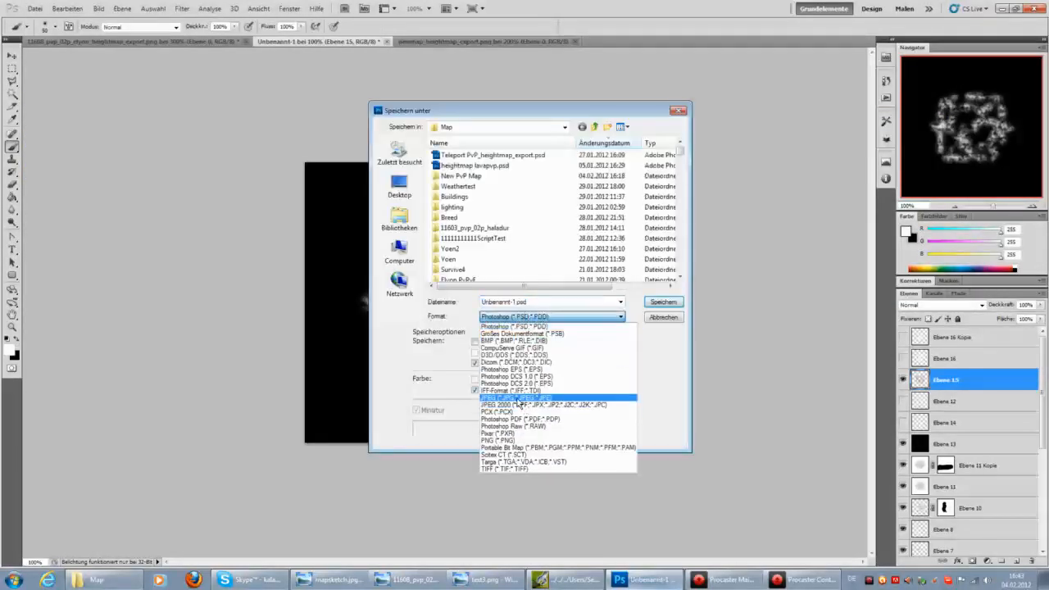
pyautogui.click(515, 441)
pyautogui.doubleClick(470, 155)
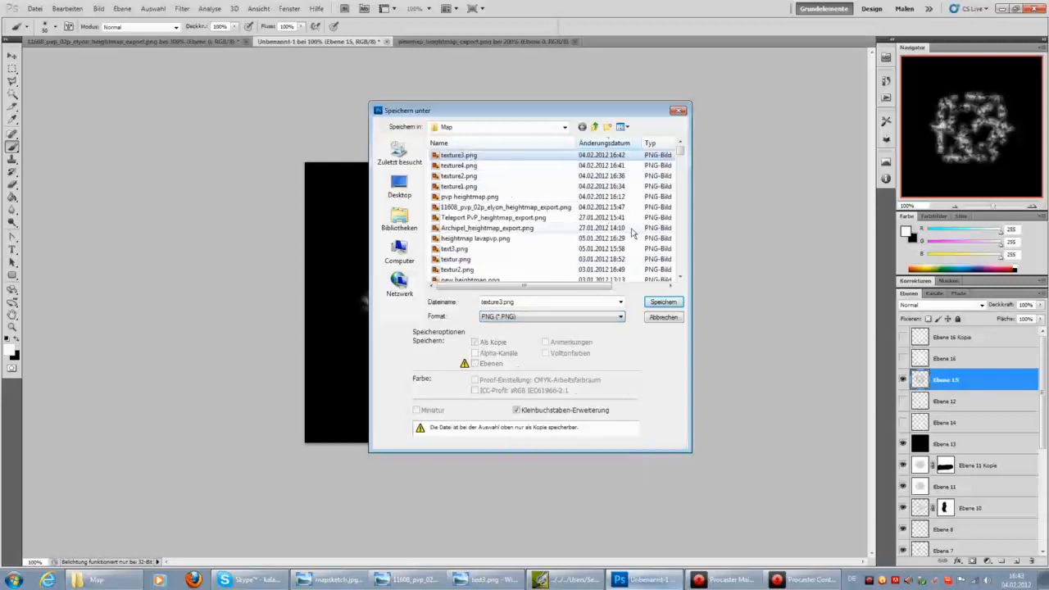
pyautogui.press('Return')
pyautogui.press('Return')
# Switch to the map editor, import texture3.png into the Copy of New Texture Layer directly below stones, and save the map
pyautogui.click(638, 578)
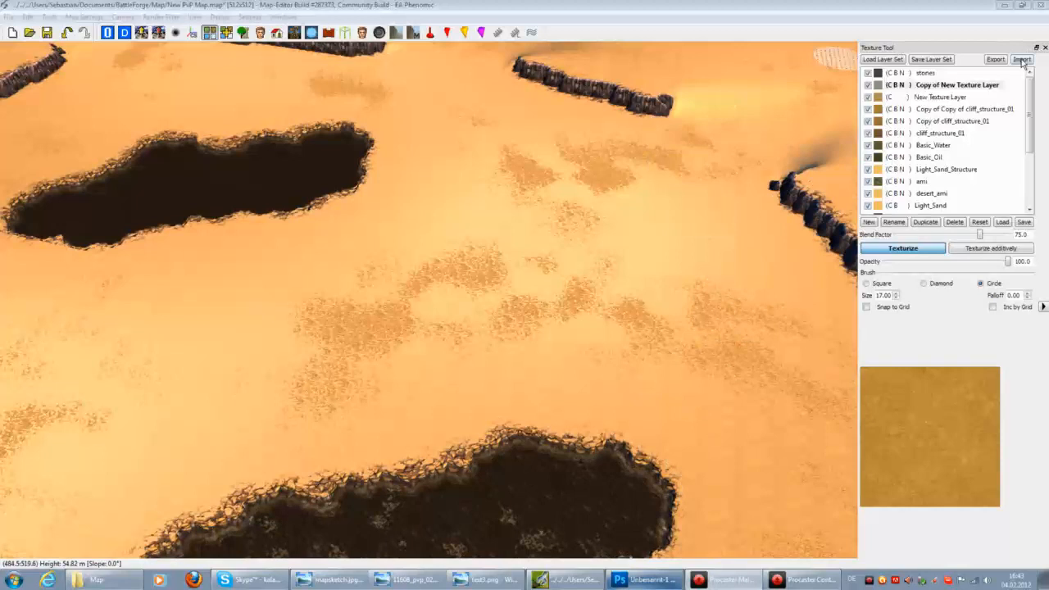
pyautogui.click(1022, 60)
pyautogui.click(430, 290)
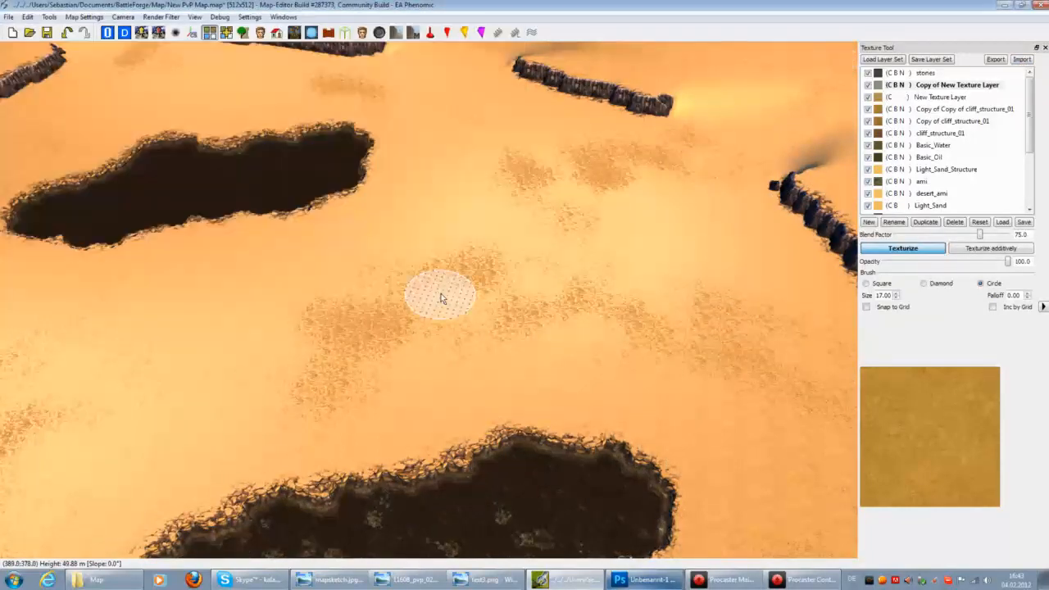
pyautogui.scroll(-3, 467, 300)
pyautogui.press('Down')
pyautogui.press('Left')
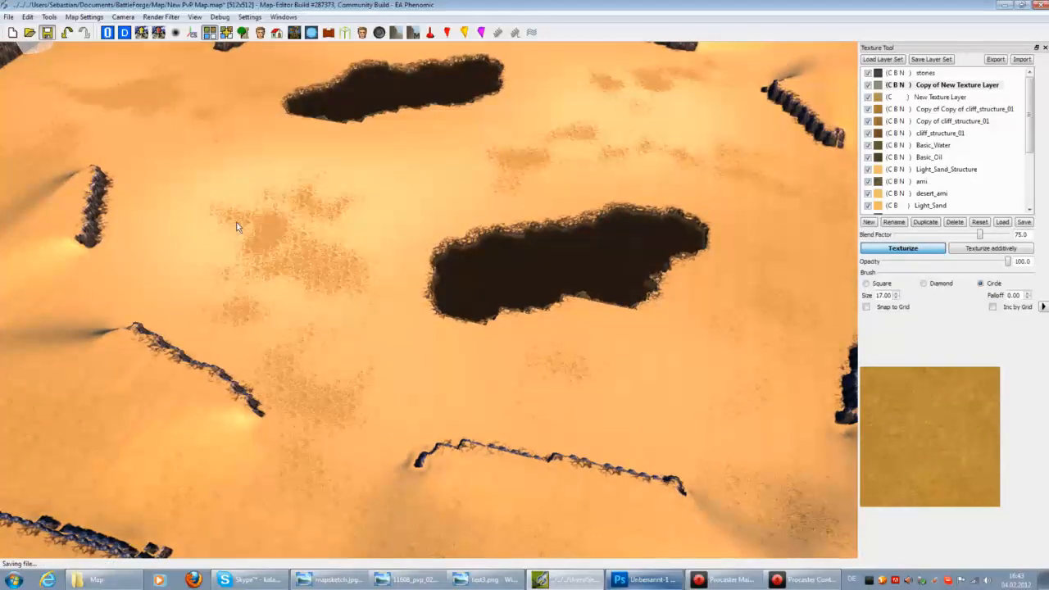
# Examine the softened sand patches up close around both pits and from a distance across the whole walled map
pyautogui.scroll(5, 459, 281)
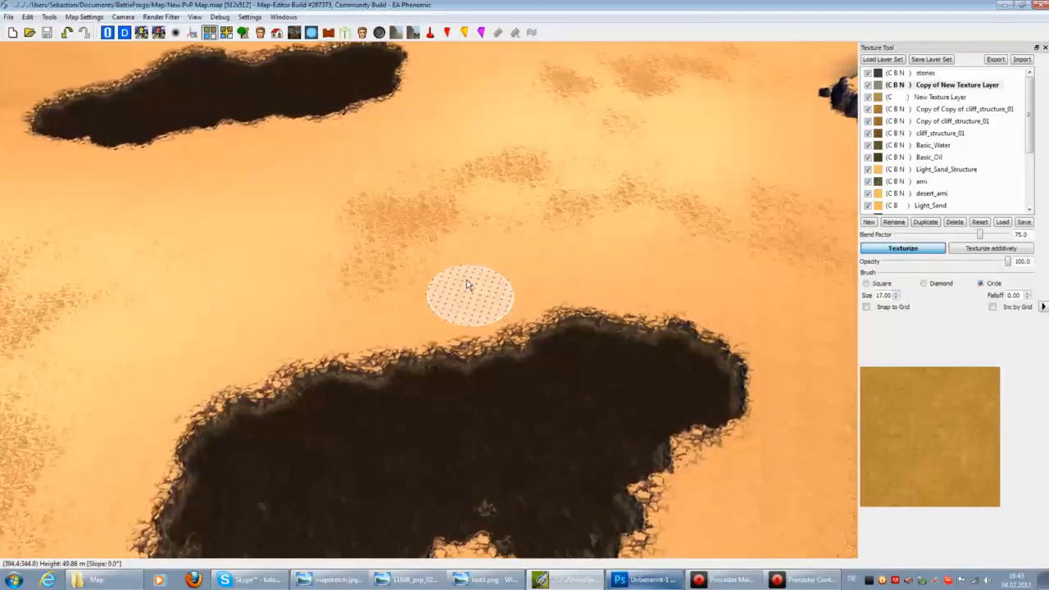
pyautogui.scroll(-3, 467, 277)
pyautogui.press('Left')
pyautogui.press('Up')
pyautogui.press('Right')
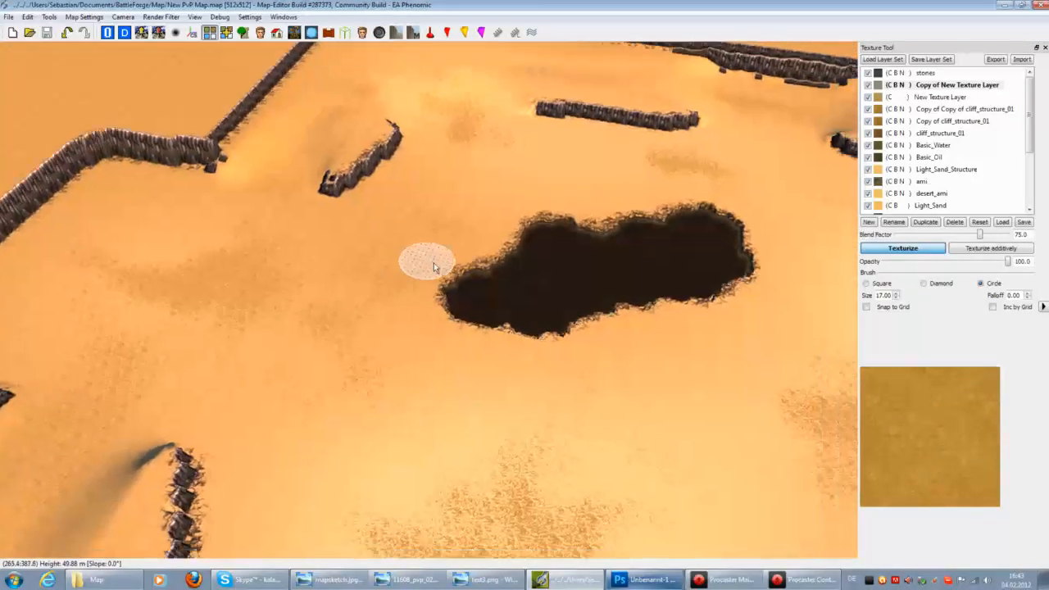
pyautogui.press('Down')
pyautogui.press('Down')
pyautogui.scroll(-3, 407, 250)
pyautogui.press('Right')
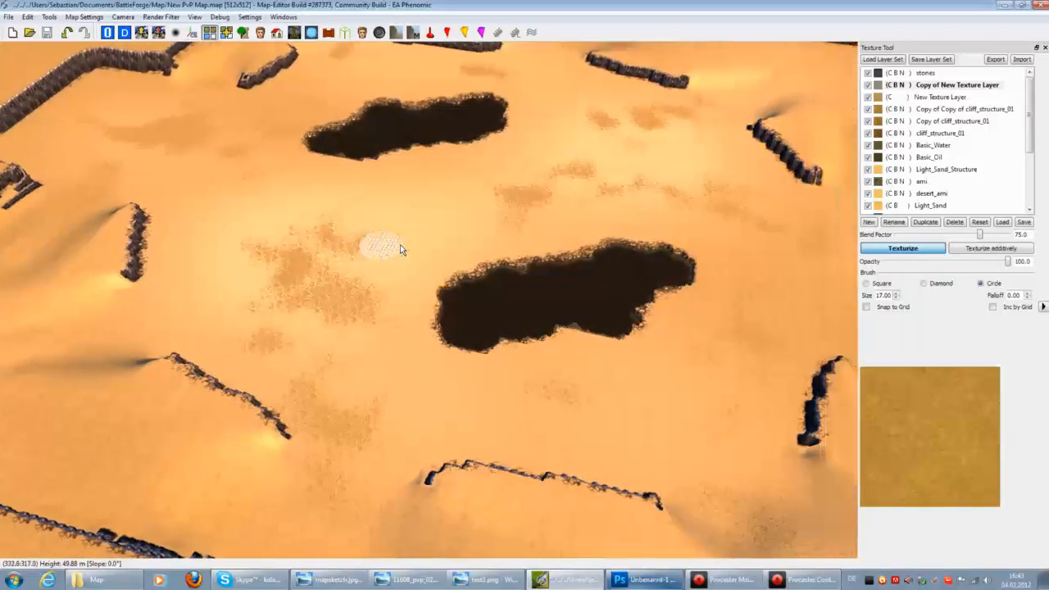
pyautogui.scroll(-4, 400, 244)
pyautogui.scroll(4, 400, 244)
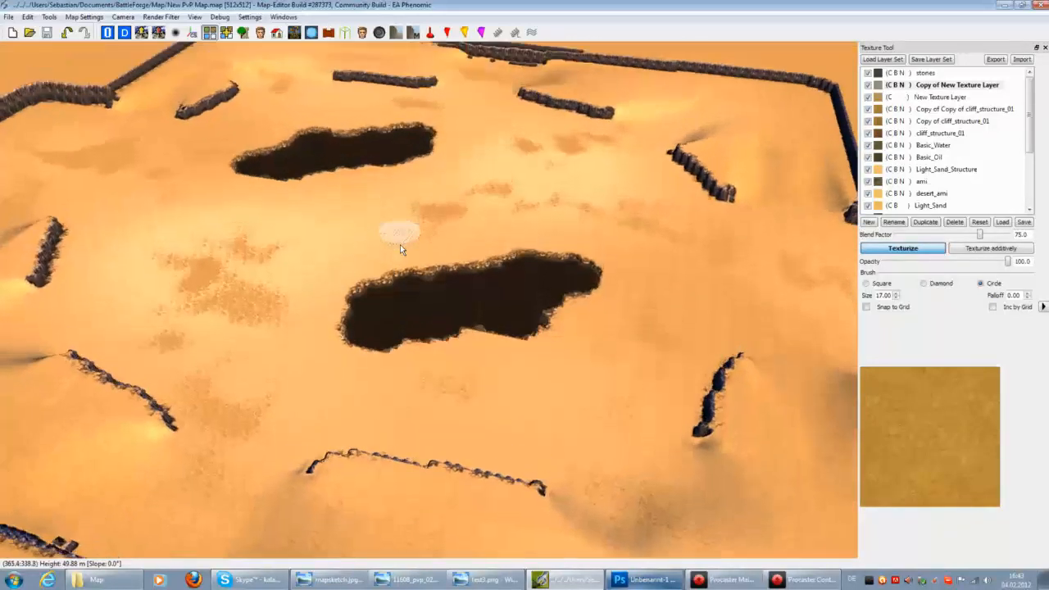
pyautogui.press('Left')
pyautogui.press('Up')
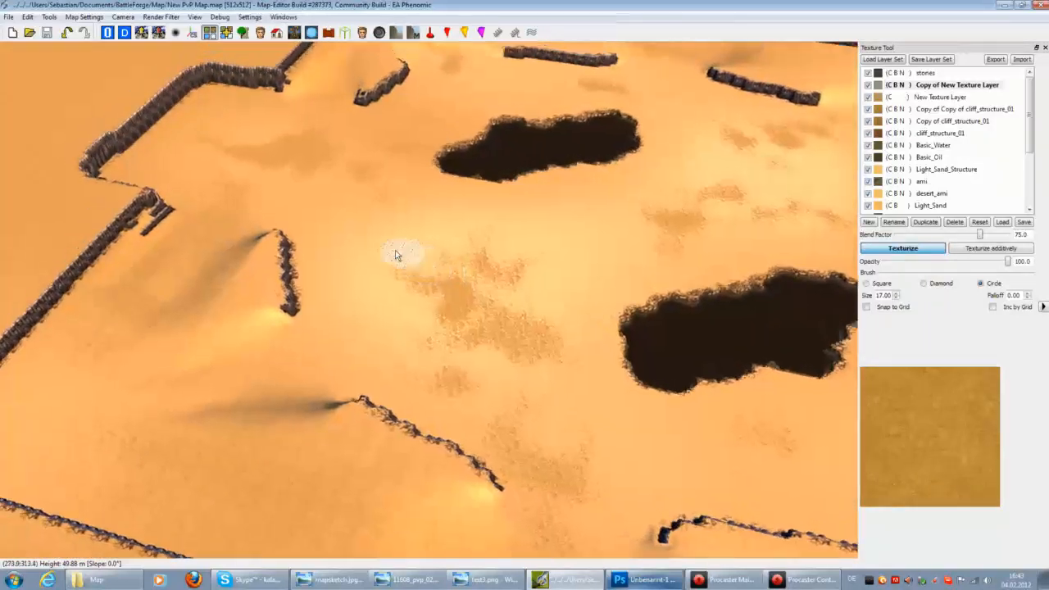
pyautogui.press('Right')
pyautogui.press('Right')
pyautogui.press('Down')
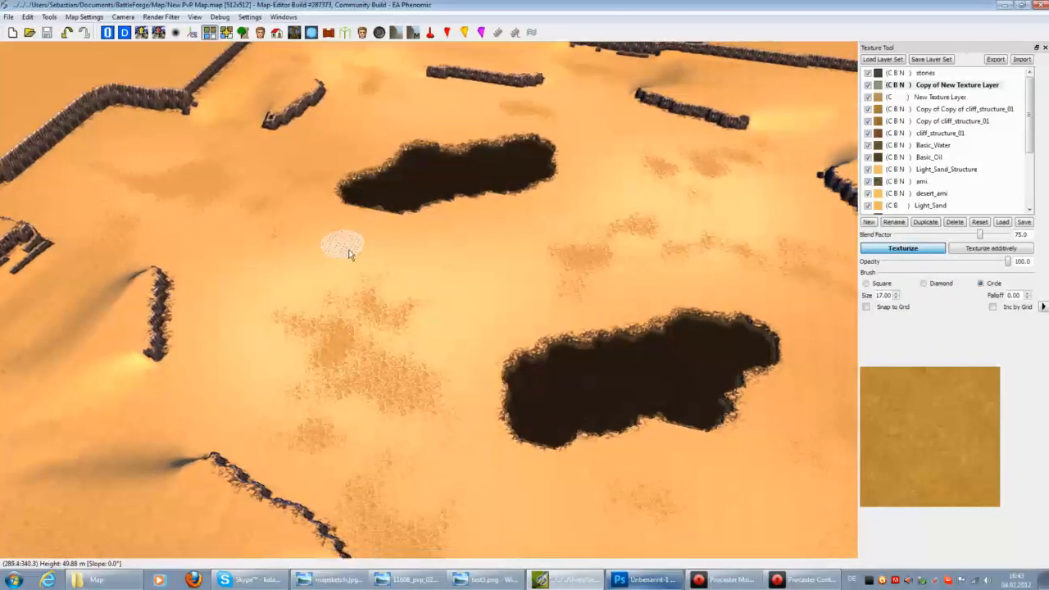
pyautogui.press('Right')
pyautogui.press('Down')
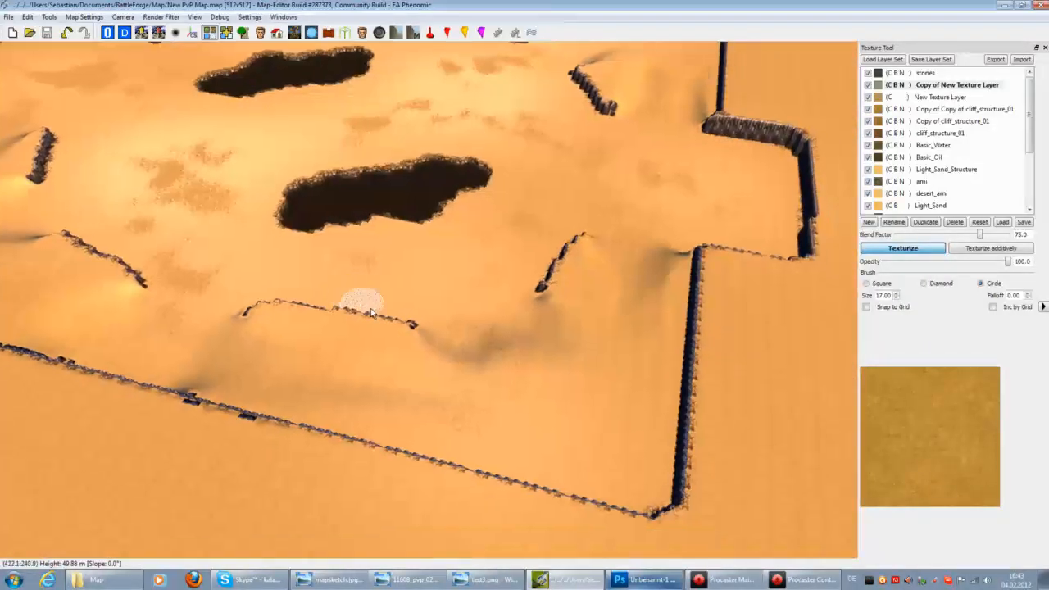
pyautogui.press('Up')
pyautogui.press('Left')
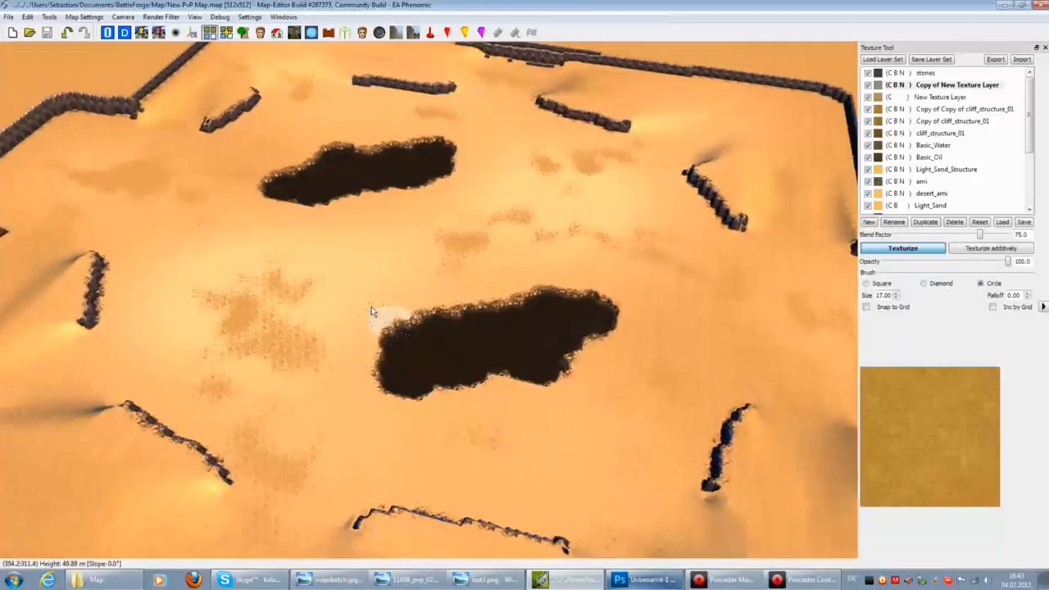
pyautogui.scroll(-5, 375, 318)
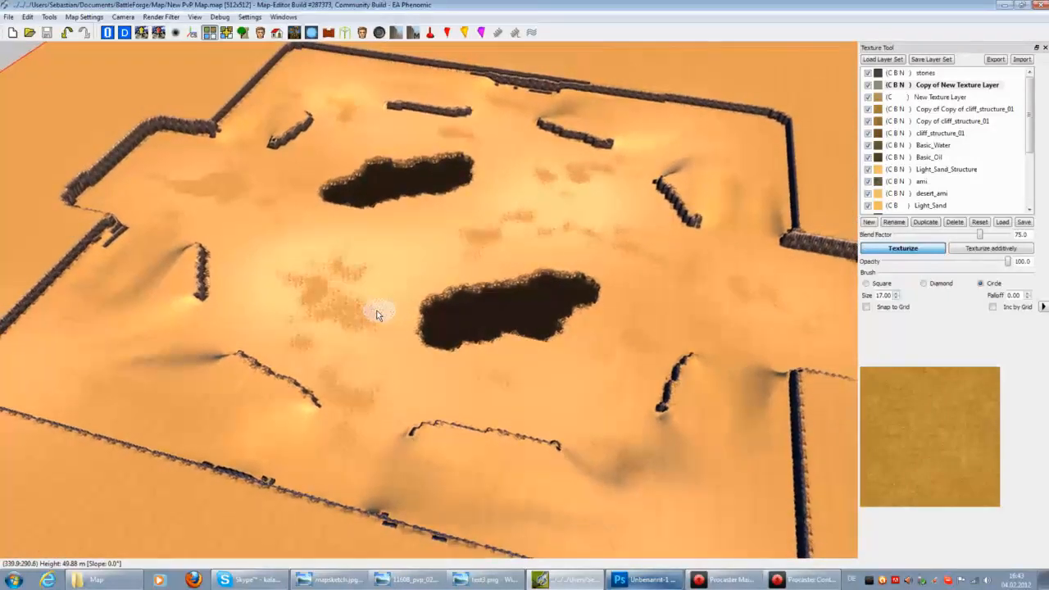
pyautogui.press('Right')
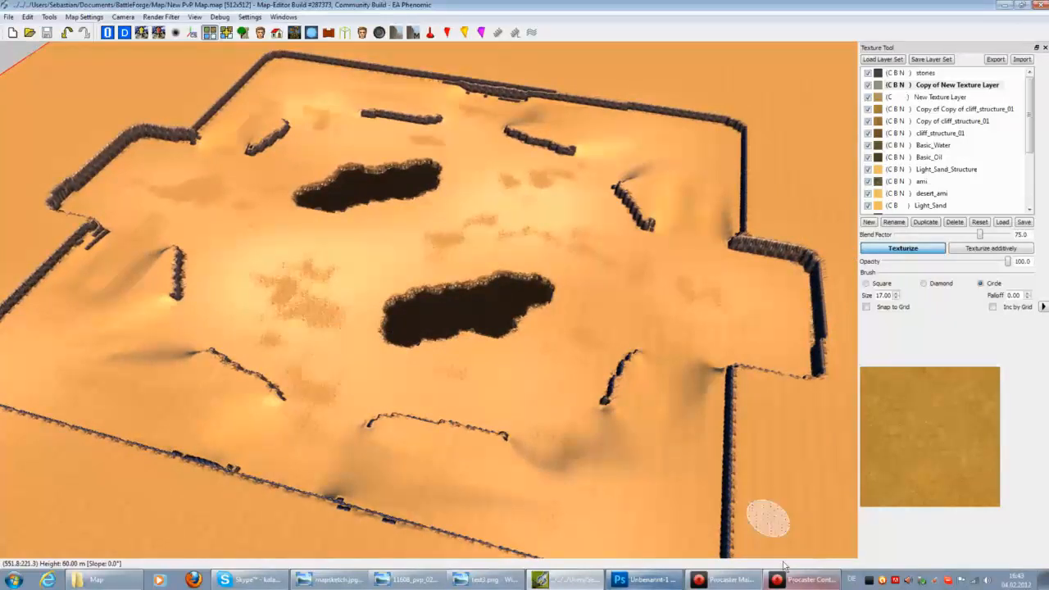
pyautogui.click(738, 585)
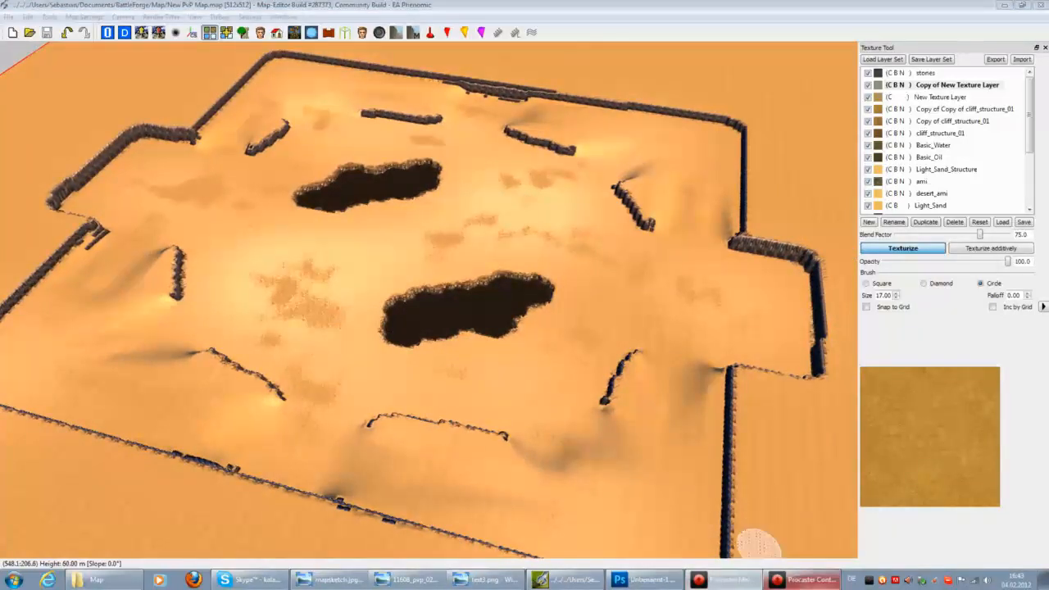